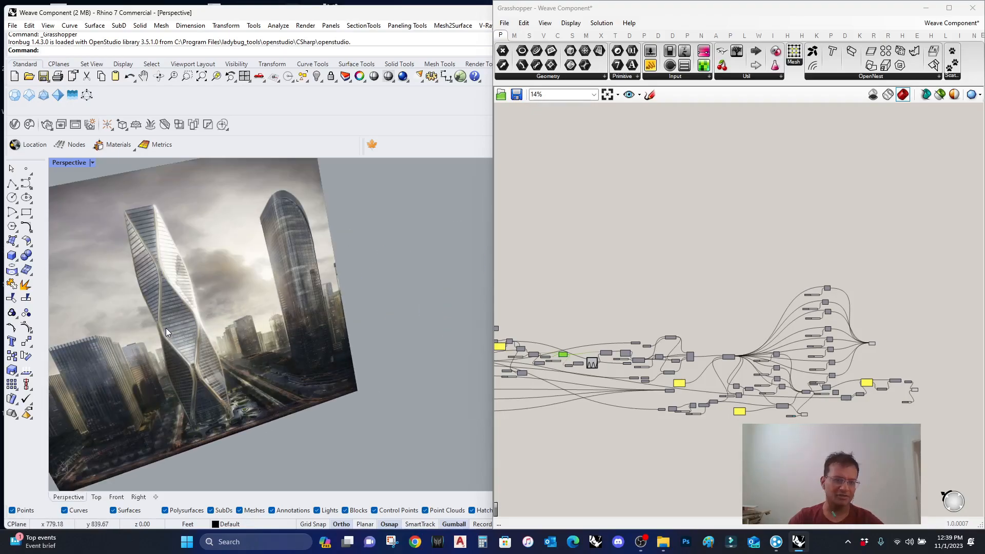
# Examine the finished twisting tower model from several angles and compare it with the reference picture beside it
pyautogui.scroll(-5, 140, 293)
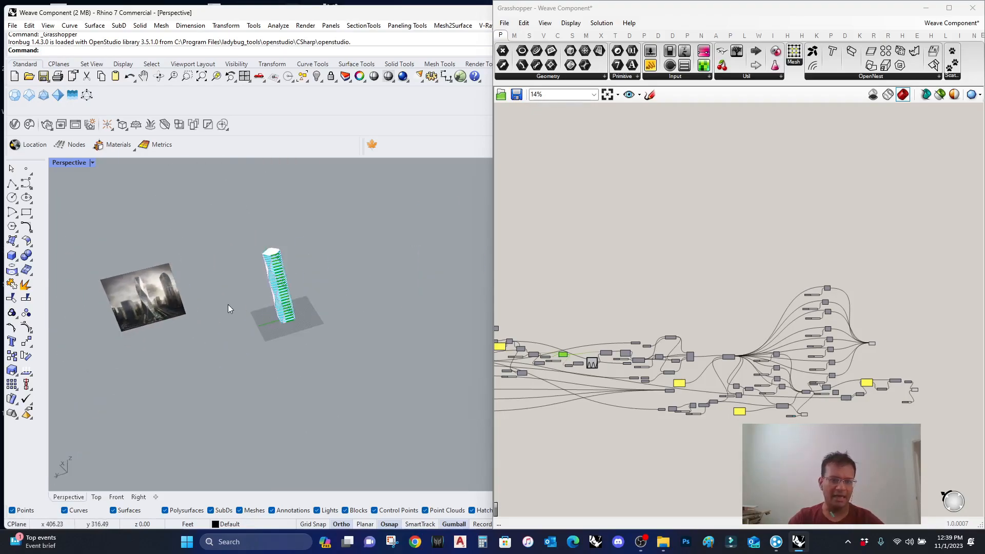
pyautogui.scroll(5, 287, 297)
pyautogui.click(538, 308)
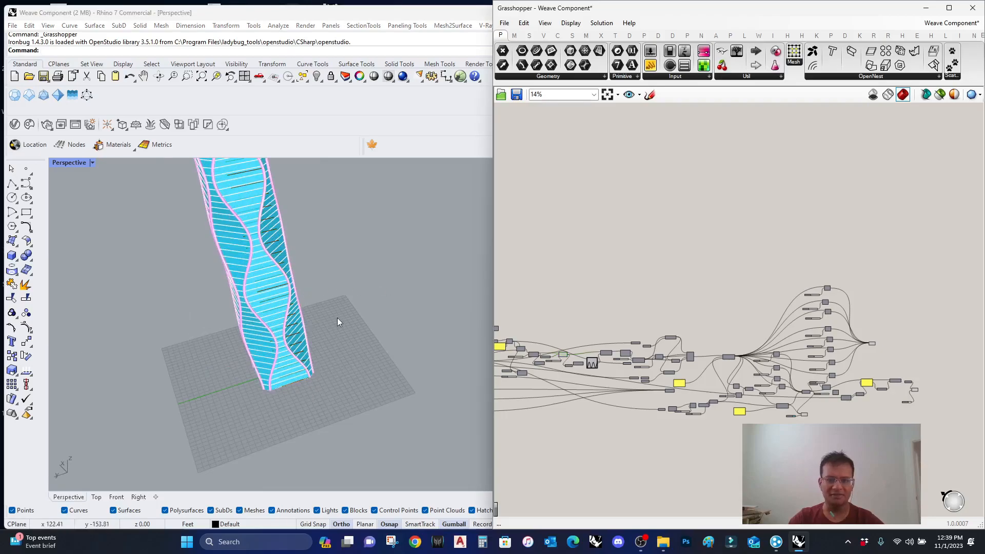
pyautogui.moveTo(337, 318); pyautogui.dragTo(348, 342, button='right')
pyautogui.scroll(5, 280, 277)
pyautogui.scroll(-5, 279, 268)
pyautogui.scroll(5, 309, 312)
pyautogui.moveTo(226, 287); pyautogui.dragTo(272, 255, button='right')
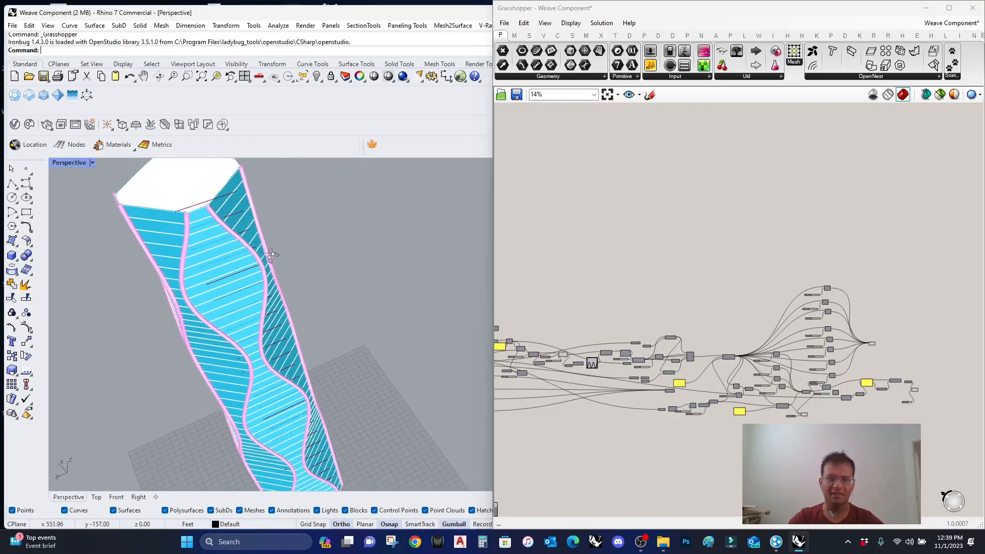
pyautogui.moveTo(308, 290); pyautogui.dragTo(278, 314, button='right')
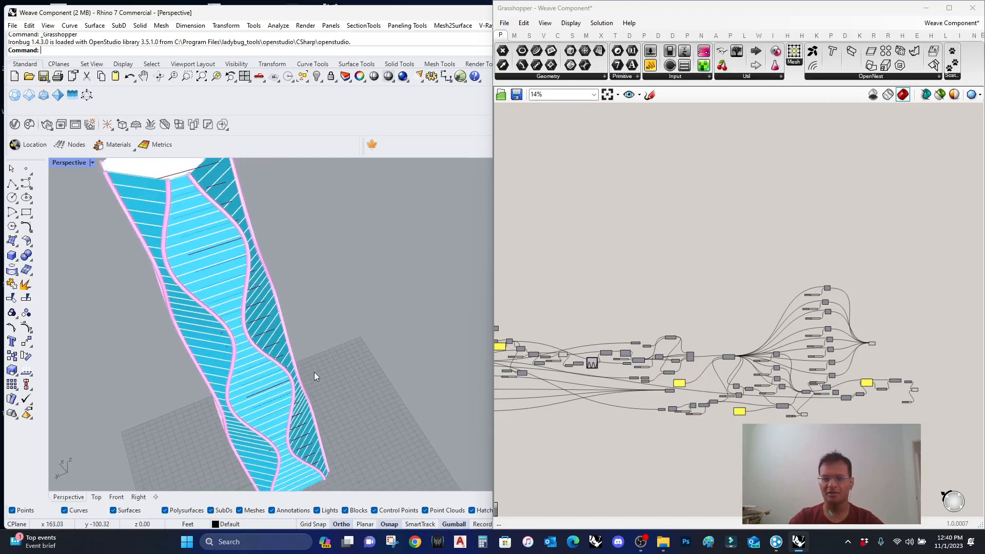
pyautogui.moveTo(268, 373); pyautogui.dragTo(275, 362, button='right')
pyautogui.moveTo(319, 403); pyautogui.dragTo(304, 350, button='right')
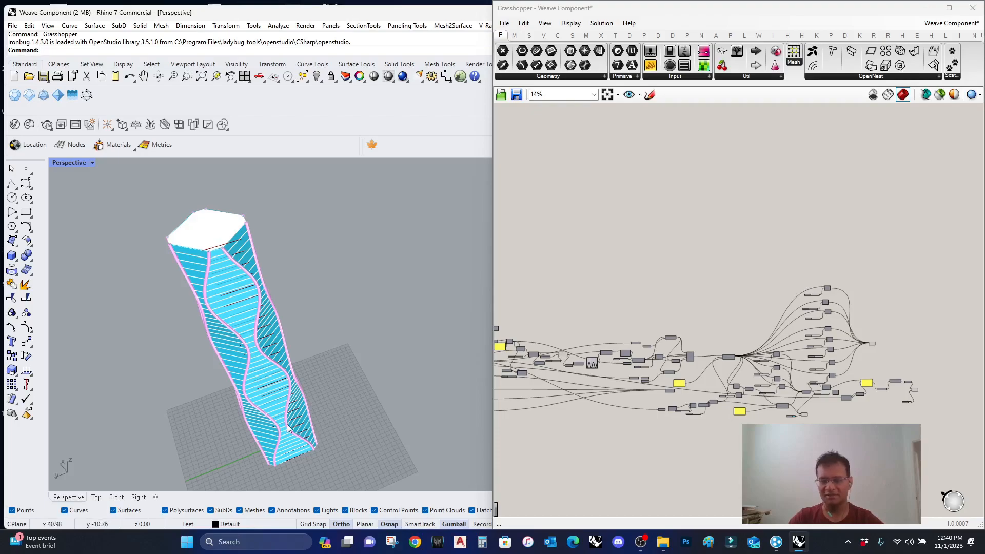
pyautogui.moveTo(257, 361); pyautogui.dragTo(295, 346, button='right')
pyautogui.scroll(-3, 383, 349)
pyautogui.moveTo(383, 349); pyautogui.dragTo(283, 363, button='right')
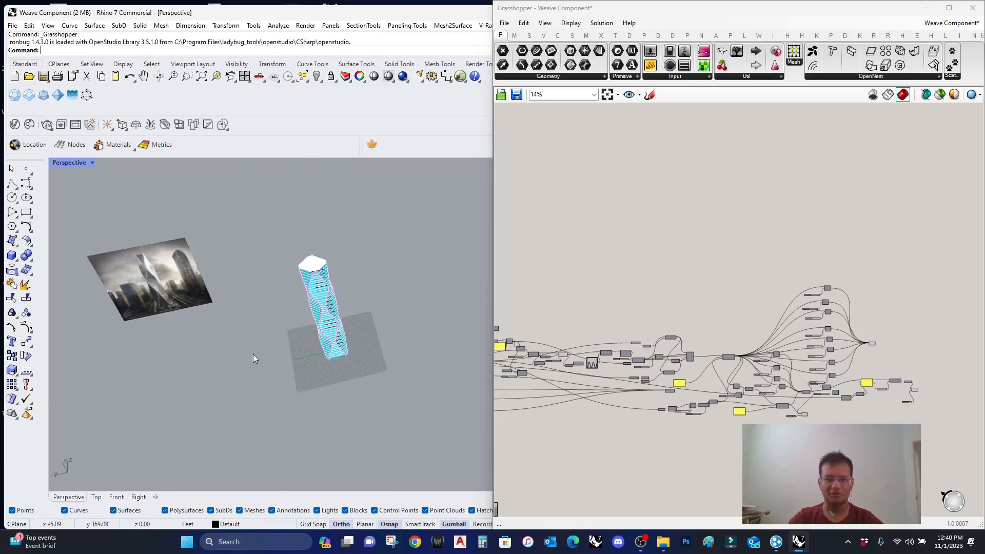
pyautogui.scroll(3, 414, 324)
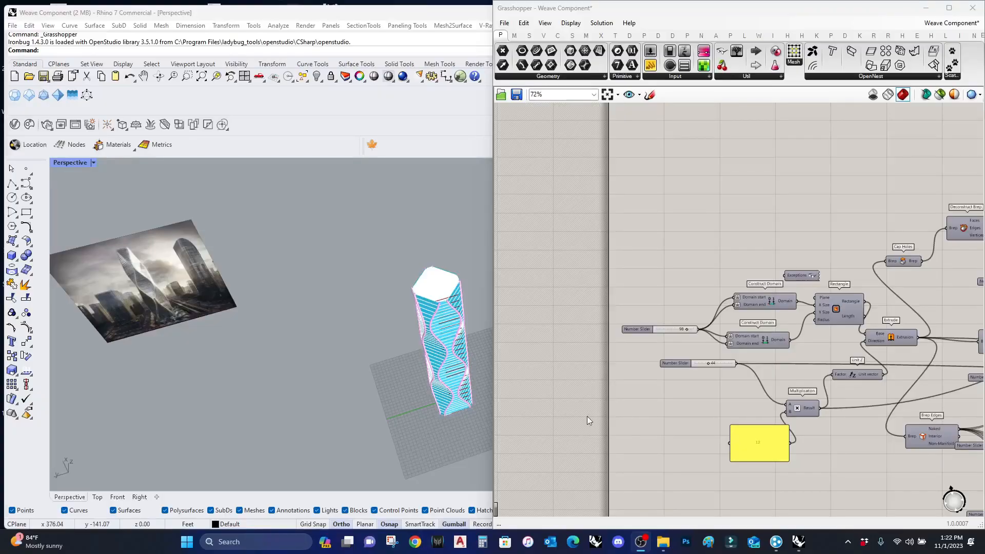
pyautogui.moveTo(371, 374); pyautogui.dragTo(327, 355, button='right')
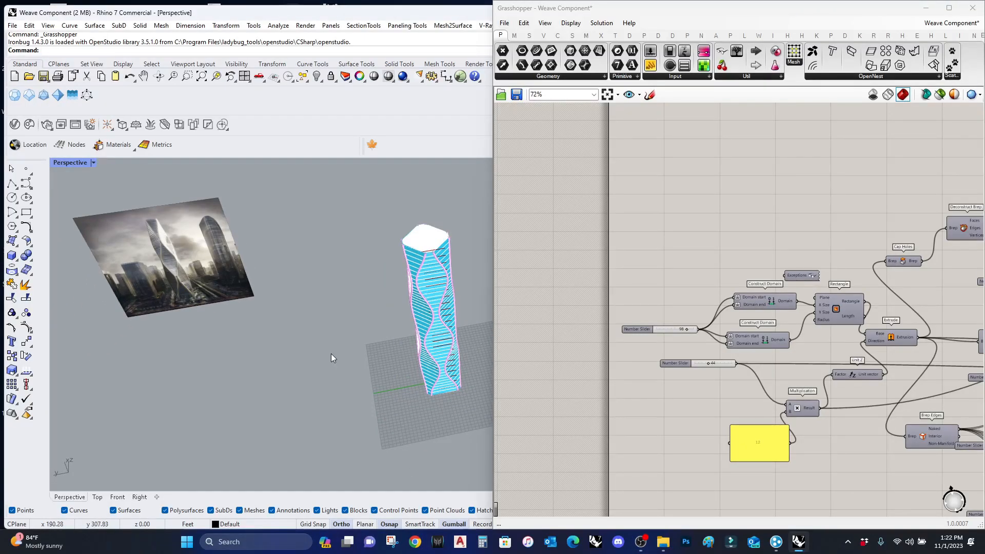
# Start a new model from the Large Objects - Feet template and a new blank Grasshopper definition
pyautogui.hotkey('ctrl', 'n')
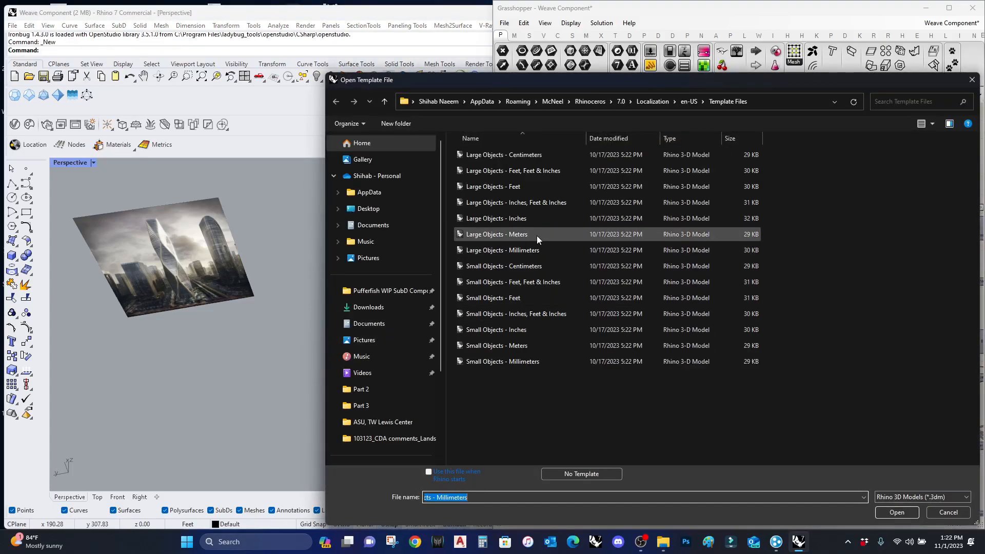
pyautogui.click(535, 188)
pyautogui.click(906, 513)
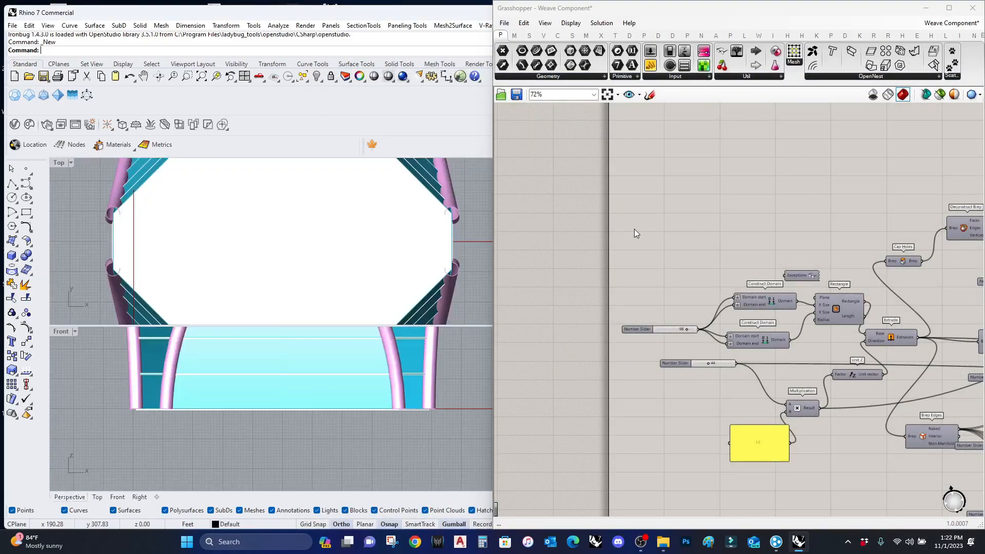
pyautogui.hotkey('ctrl', 'n')
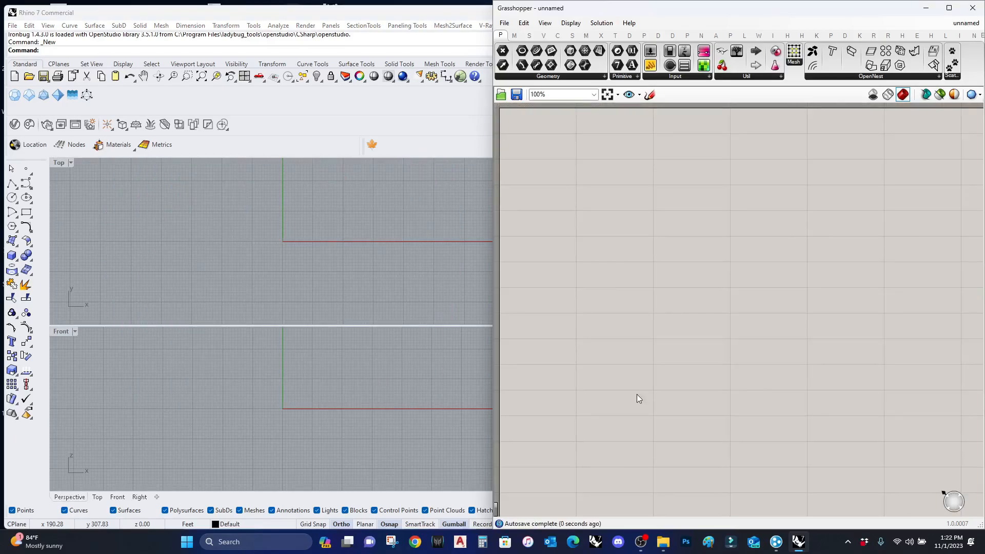
# Move the Grasshopper window aside and maximize the Perspective viewport with the grid seen at an angle
pyautogui.moveTo(580, 4); pyautogui.dragTo(723, 64)
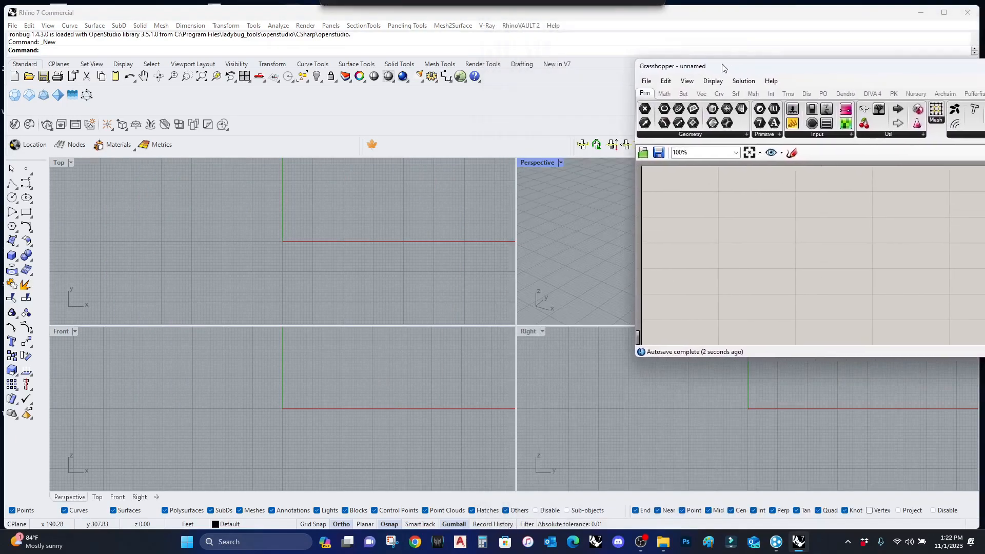
pyautogui.doubleClick(537, 163)
pyautogui.moveTo(273, 350); pyautogui.dragTo(359, 374, button='right')
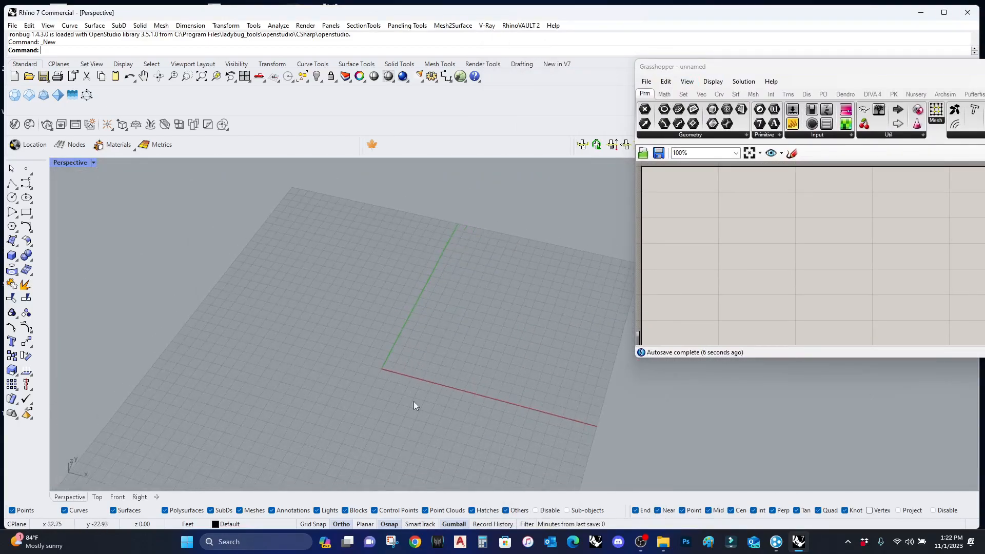
# Insert the SOM_Hangzhou Wangchao Center image from the Part 3 folder as a picture lying on the ground plane
pyautogui.click(663, 543)
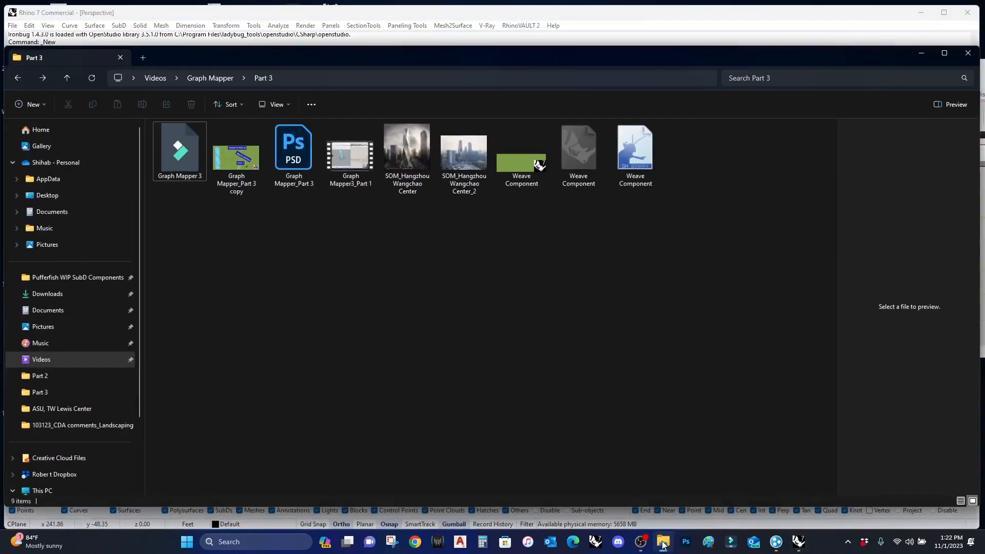
pyautogui.moveTo(417, 57); pyautogui.dragTo(831, 121)
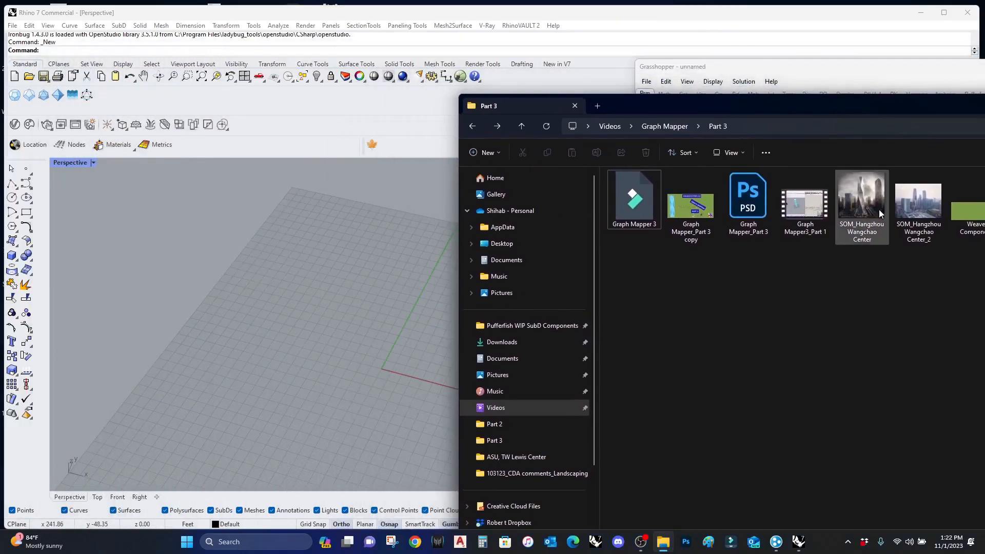
pyautogui.click(867, 211)
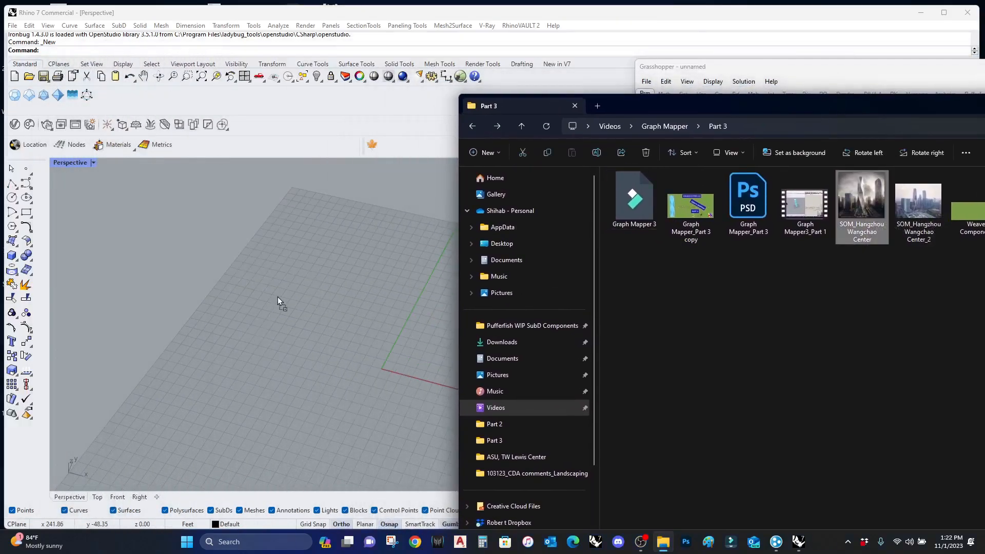
pyautogui.click(340, 234)
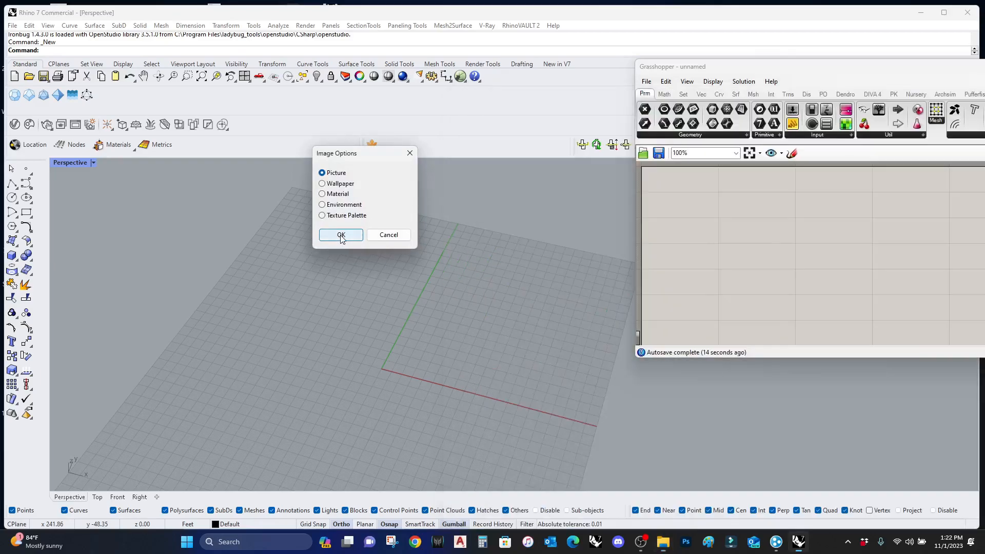
pyautogui.click(304, 321)
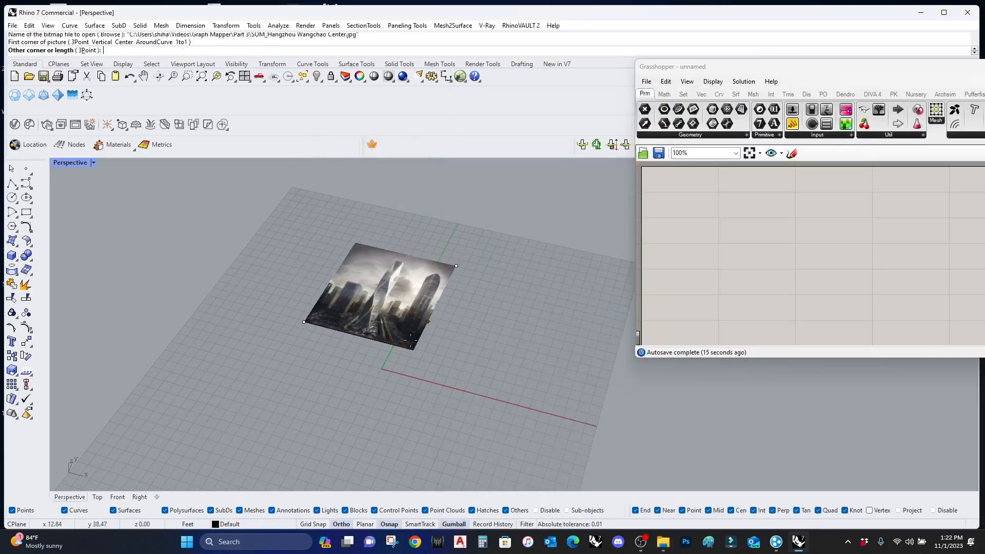
pyautogui.click(615, 206)
# Rotate the inserted tower picture so that it stands upright on the ground plane
pyautogui.click(432, 317)
pyautogui.moveTo(429, 382); pyautogui.dragTo(406, 356, button='right')
pyautogui.moveTo(480, 305); pyautogui.dragTo(260, 396)
pyautogui.moveTo(260, 395); pyautogui.dragTo(338, 391, button='right')
# Insert the SOM_Hangzhou Wangchao Center_2 image from the Part 3 folder as a second picture on the ground plane
pyautogui.click(662, 544)
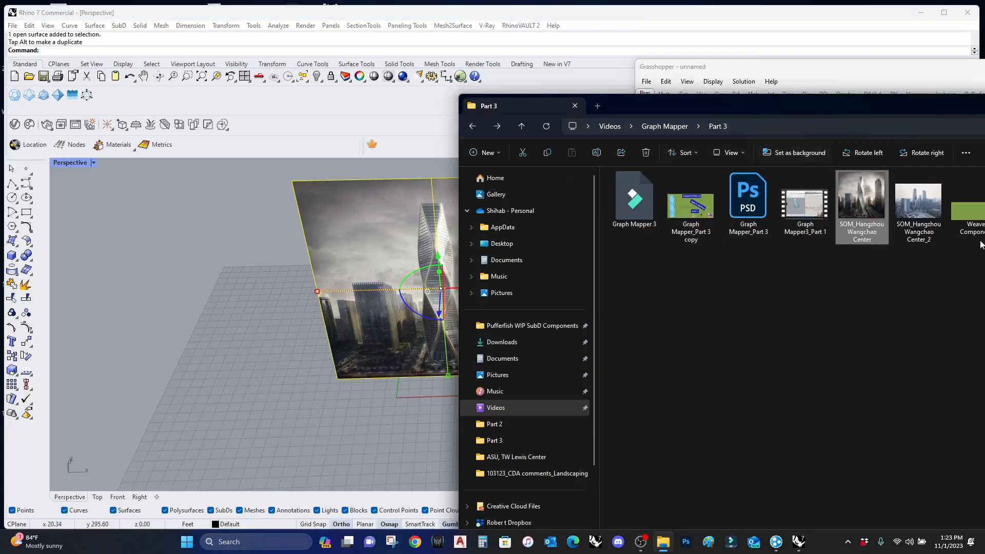
pyautogui.moveTo(918, 206); pyautogui.dragTo(229, 343)
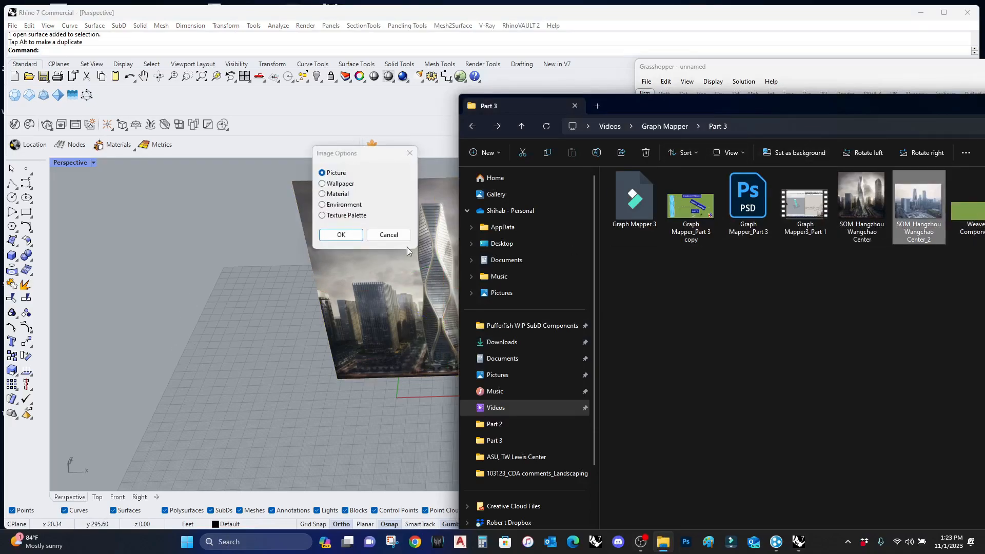
pyautogui.click(347, 236)
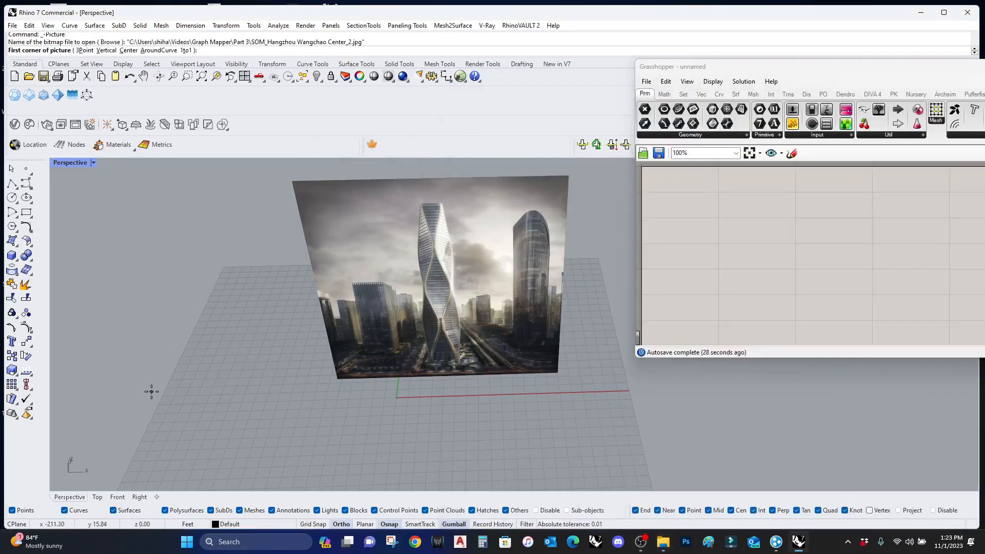
pyautogui.click(149, 403)
pyautogui.click(460, 384)
# Move the second picture next to the first one and rotate it upright
pyautogui.click(375, 337)
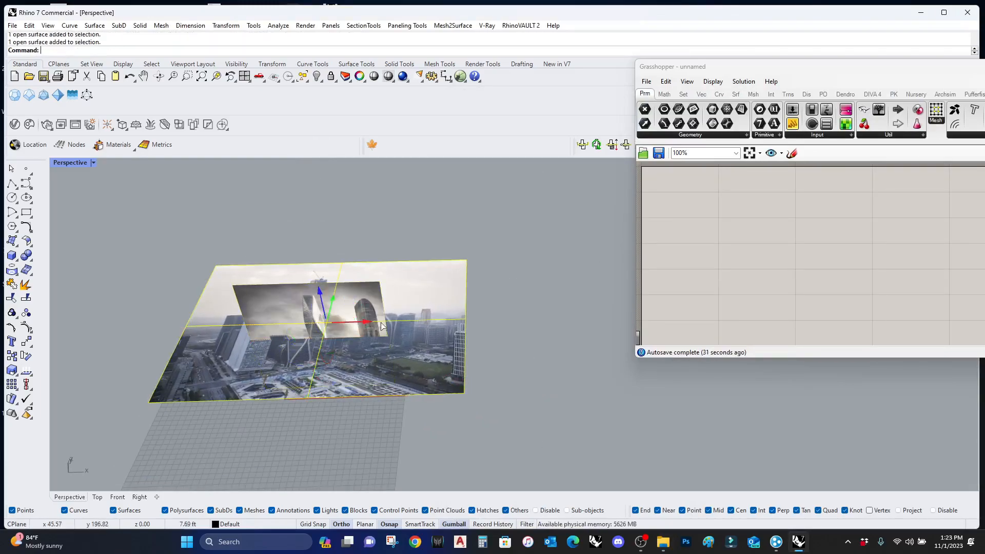
pyautogui.moveTo(307, 342); pyautogui.dragTo(627, 334)
pyautogui.moveTo(593, 369); pyautogui.dragTo(613, 387)
pyautogui.click(354, 307)
pyautogui.moveTo(359, 288); pyautogui.dragTo(390, 247)
pyautogui.click(316, 377)
pyautogui.moveTo(316, 377); pyautogui.dragTo(413, 354, button='right')
# Arrange the Rhino and Grasshopper windows side by side, with Rhino taking the larger share of the screen
pyautogui.moveTo(785, 71); pyautogui.dragTo(648, 19)
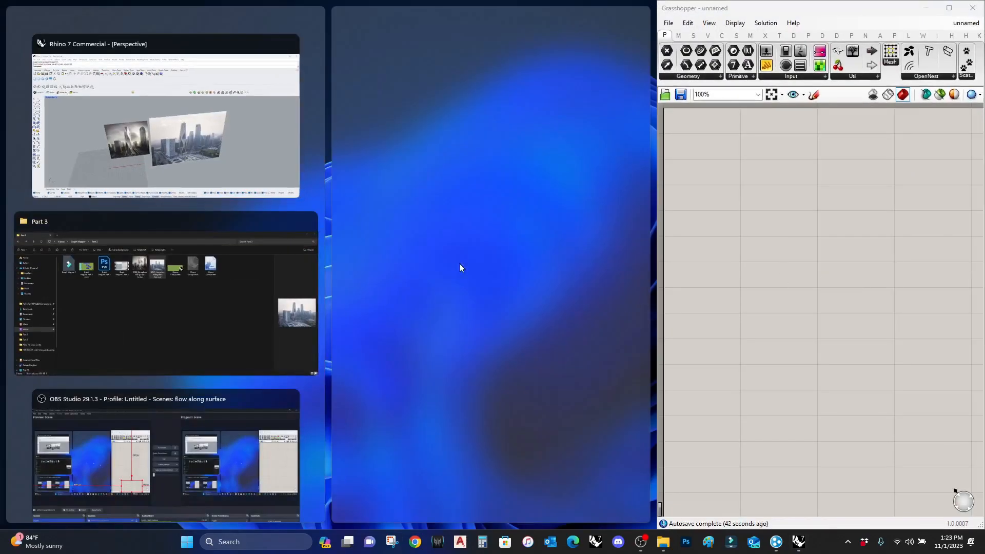
pyautogui.click(224, 141)
pyautogui.click(296, 11)
pyautogui.click(296, 10)
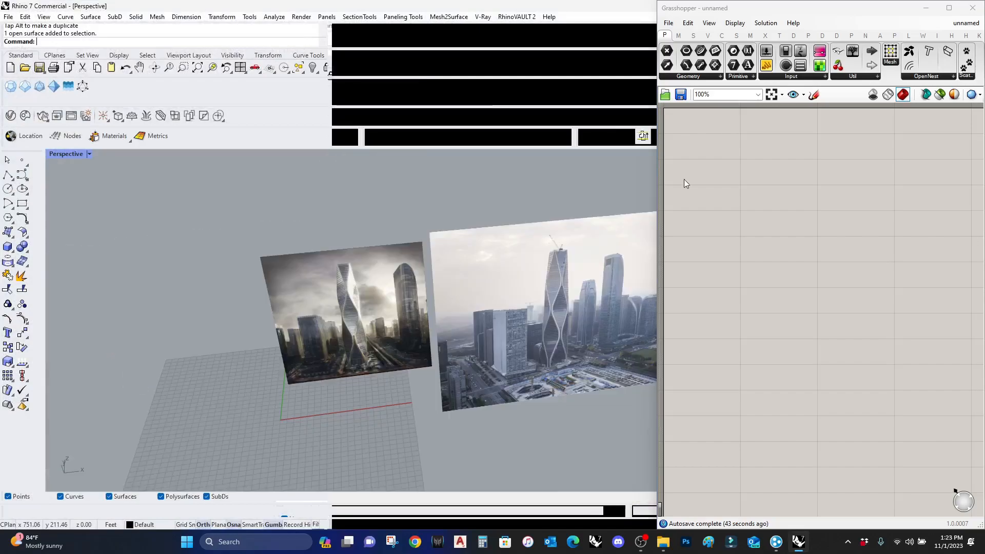
# Add a Rectangle component to the Grasshopper canvas, leaving room for inputs before it
pyautogui.doubleClick(763, 281)
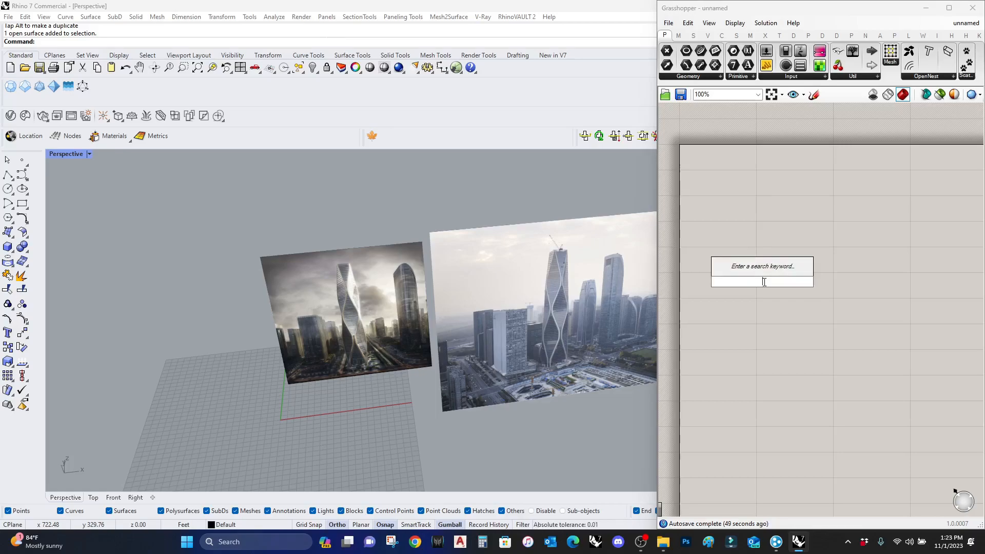
pyautogui.write('rectangle')
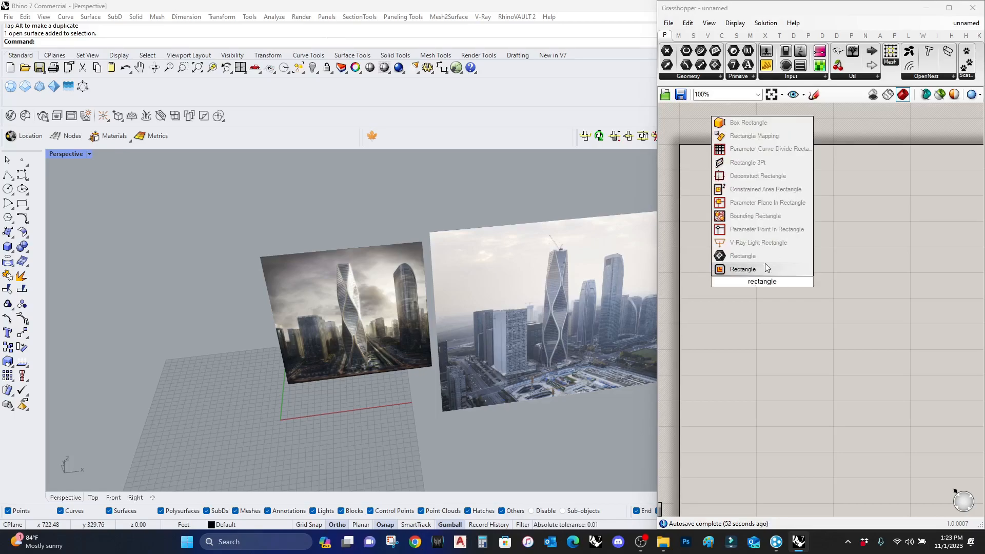
pyautogui.click(765, 269)
pyautogui.doubleClick(759, 275)
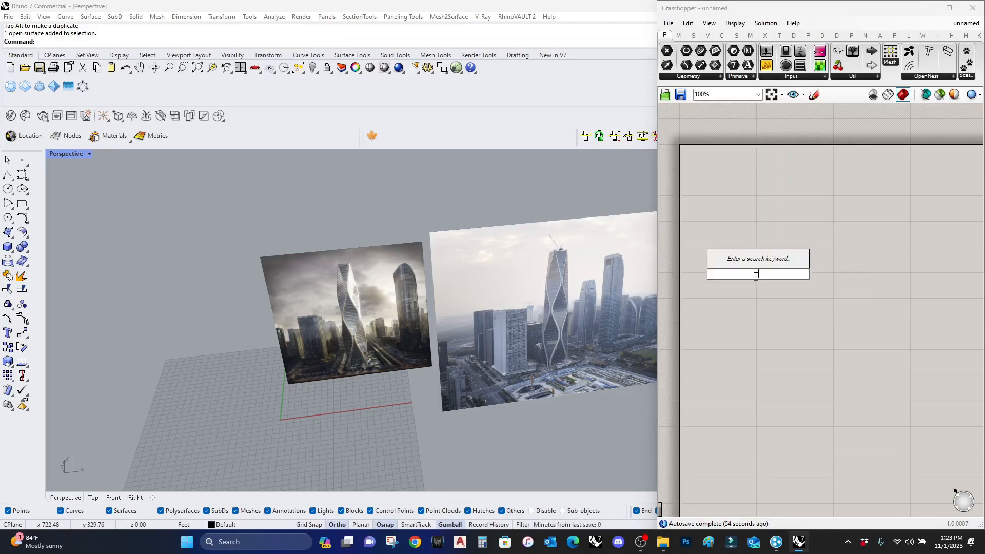
pyautogui.write('rectangle')
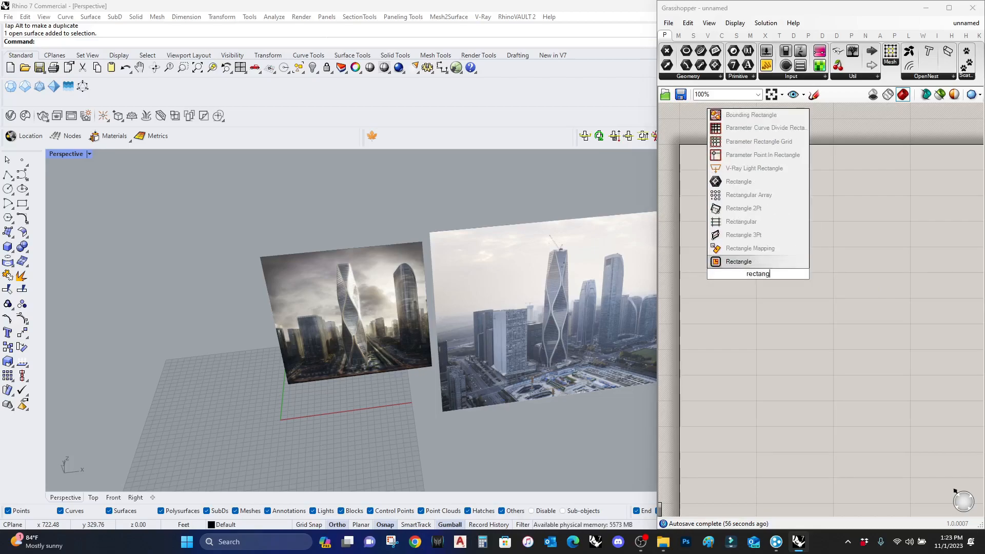
pyautogui.click(751, 266)
pyautogui.moveTo(763, 283); pyautogui.dragTo(836, 286)
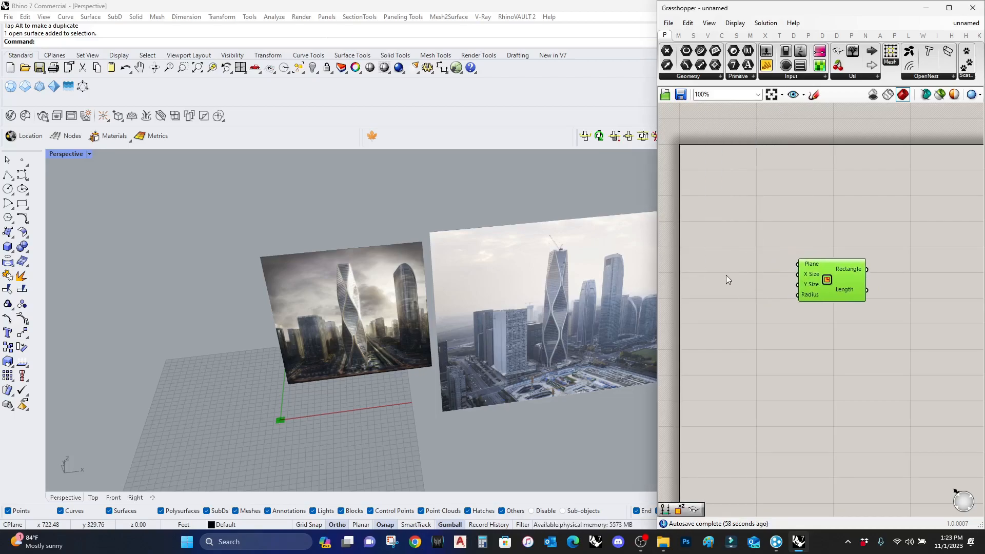
pyautogui.doubleClick(725, 275)
pyautogui.write('constrcu')
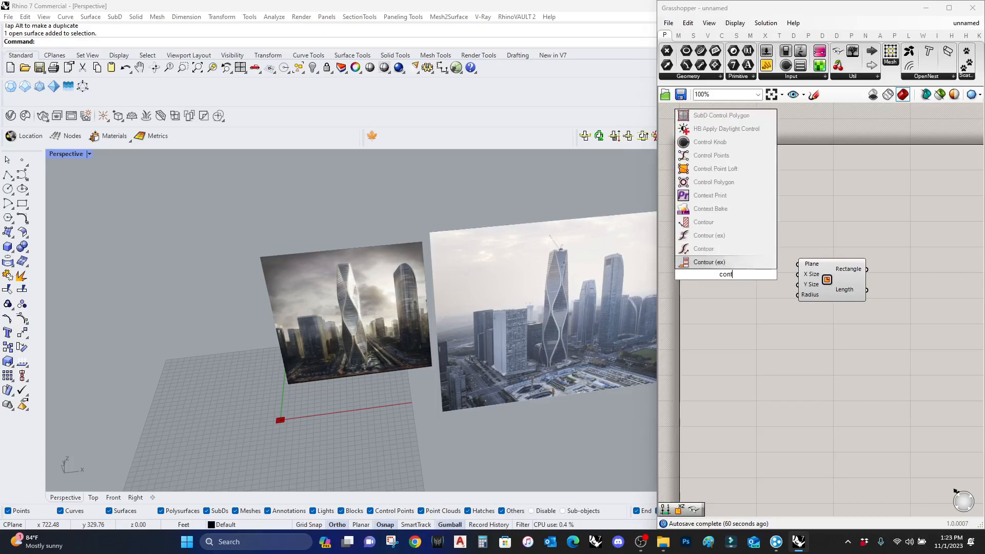
pyautogui.write('r domain')
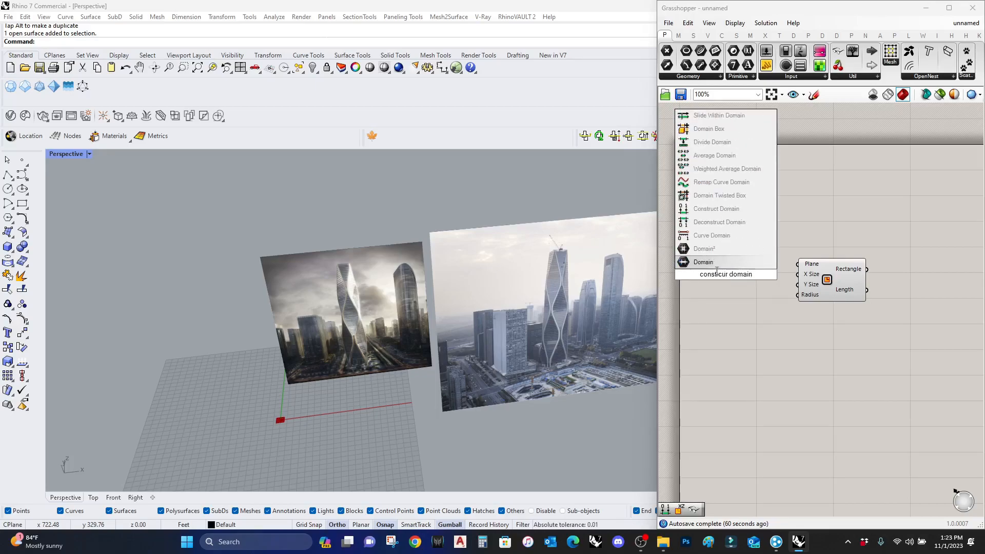
pyautogui.click(722, 237)
pyautogui.scroll(3, 702, 267)
pyautogui.click(743, 279)
pyautogui.press('Delete')
# Place the Exceptions component on the canvas to label components, and add a Construct Domain component before the Rectangle
pyautogui.moveTo(838, 51); pyautogui.dragTo(842, 154)
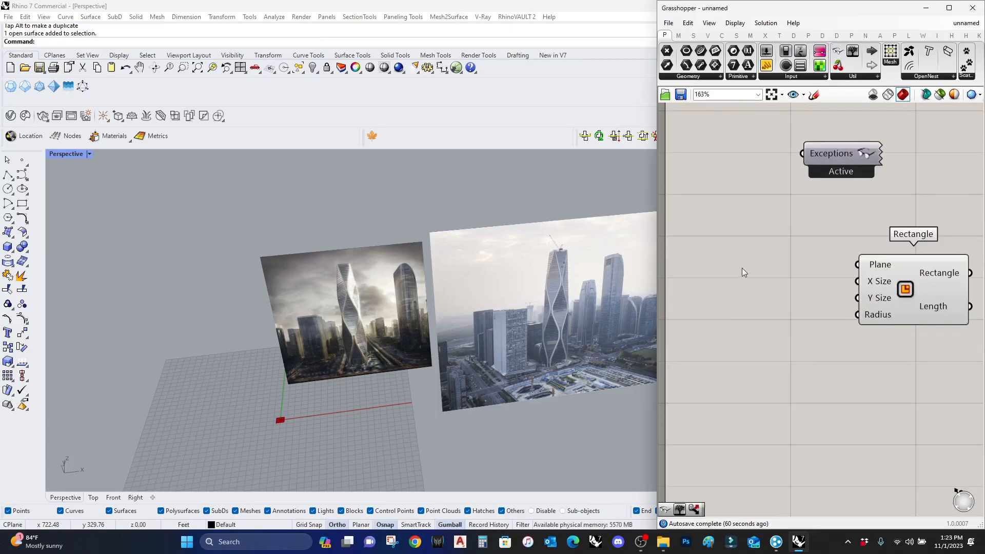
pyautogui.doubleClick(743, 266)
pyautogui.write('cponstruct')
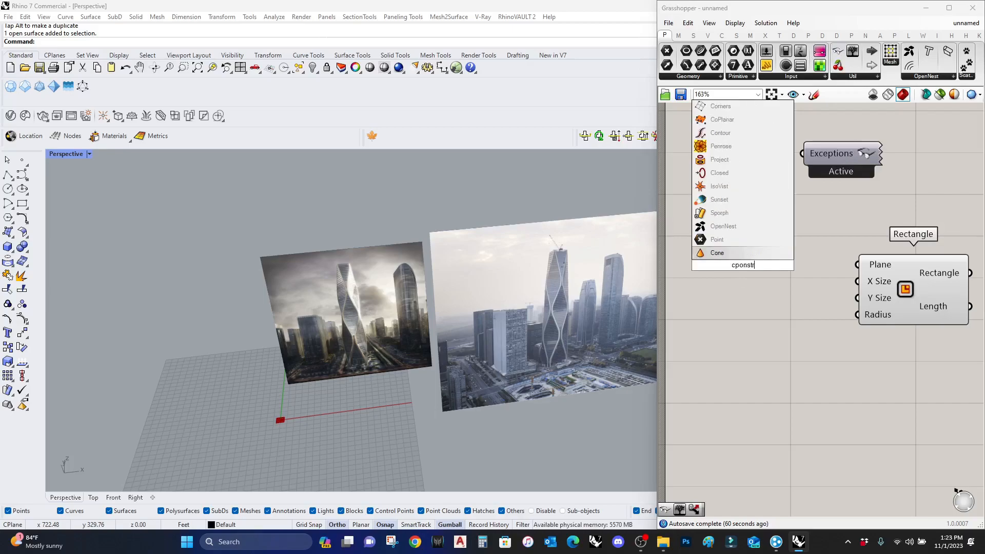
pyautogui.press('BackSpace')
pyautogui.press('BackSpace')
pyautogui.press('BackSpace')
pyautogui.press('BackSpace')
pyautogui.press('BackSpace')
pyautogui.press('BackSpace')
pyautogui.press('BackSpace')
pyautogui.press('BackSpace')
pyautogui.press('BackSpace')
pyautogui.write('onstruct doma')
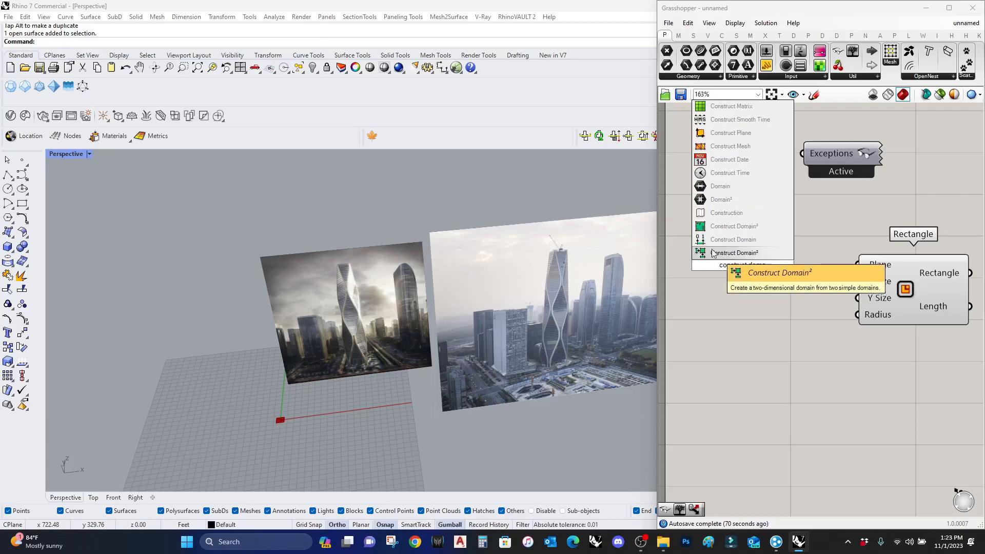
pyautogui.click(728, 240)
# Set the Construct Domain expressions to -x/2 for the start and x/2 for the end, and connect the domain to the rectangle's X Size
pyautogui.rightClick(698, 258)
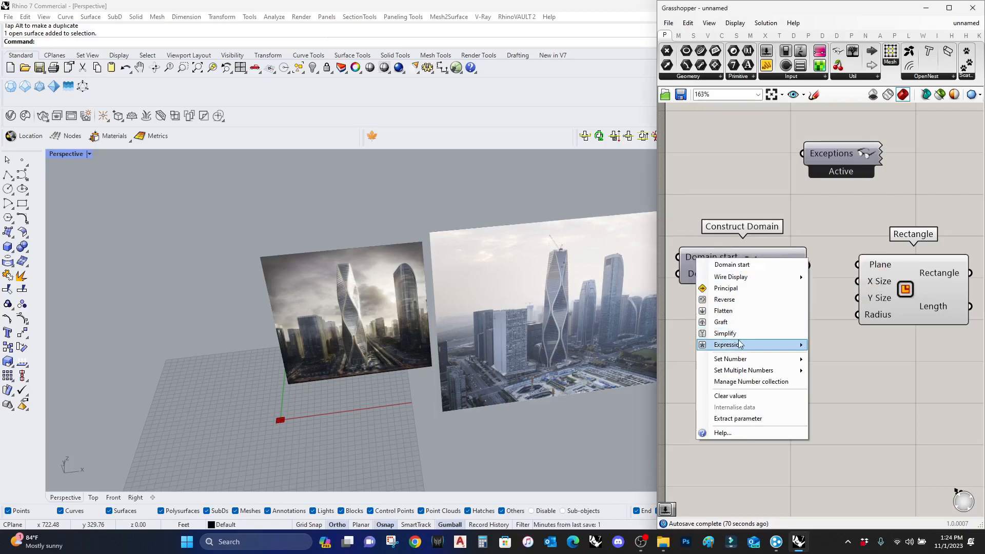
pyautogui.moveTo(740, 345)
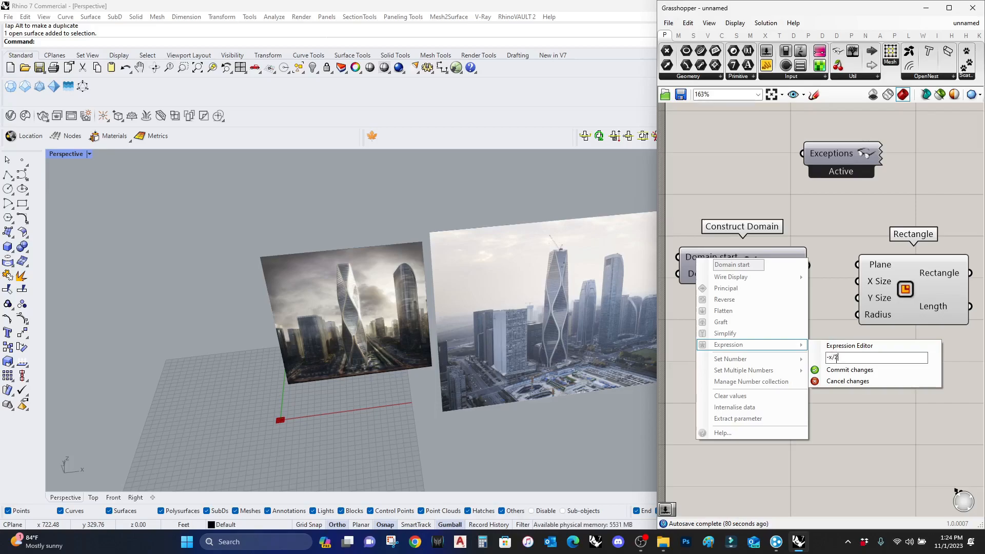
pyautogui.click(850, 370)
pyautogui.rightClick(673, 275)
pyautogui.moveTo(732, 361)
pyautogui.click(816, 373)
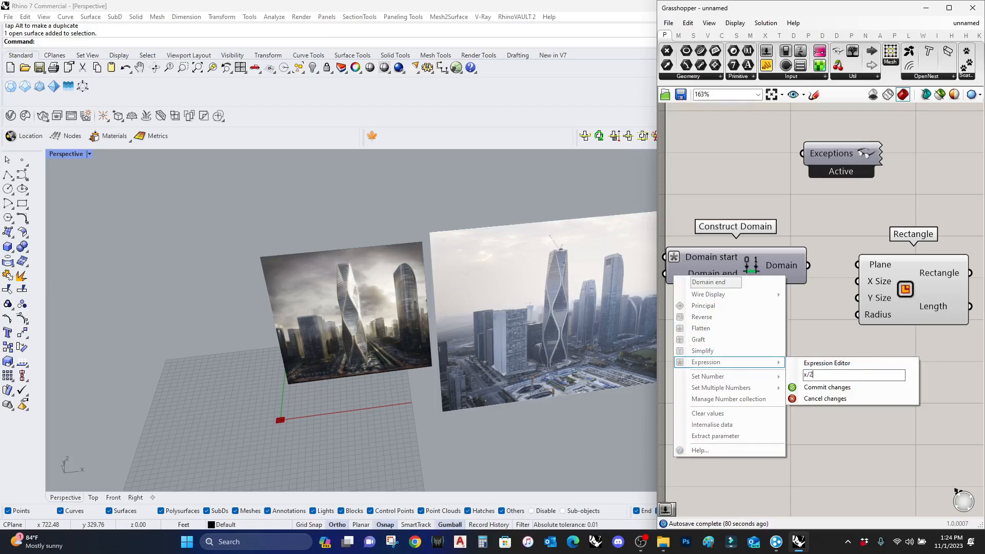
pyautogui.click(819, 388)
pyautogui.moveTo(808, 266); pyautogui.dragTo(857, 281)
# Add an integer number slider with a maximum of 100 and connect it to both Construct Domain inputs
pyautogui.moveTo(867, 288); pyautogui.dragTo(943, 294, button='right')
pyautogui.moveTo(768, 56); pyautogui.dragTo(732, 202)
pyautogui.click(689, 202)
pyautogui.doubleClick(689, 202)
pyautogui.click(701, 174)
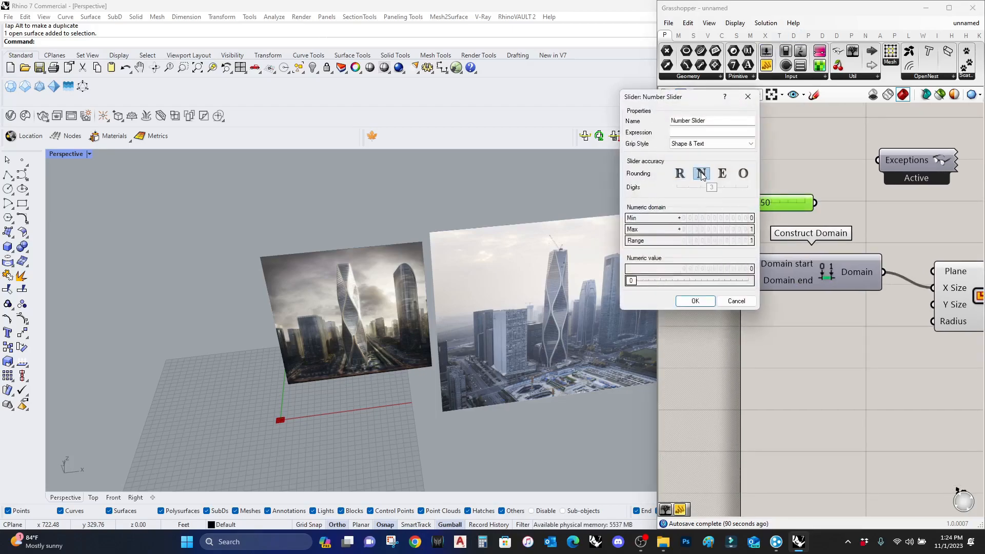
pyautogui.doubleClick(719, 229)
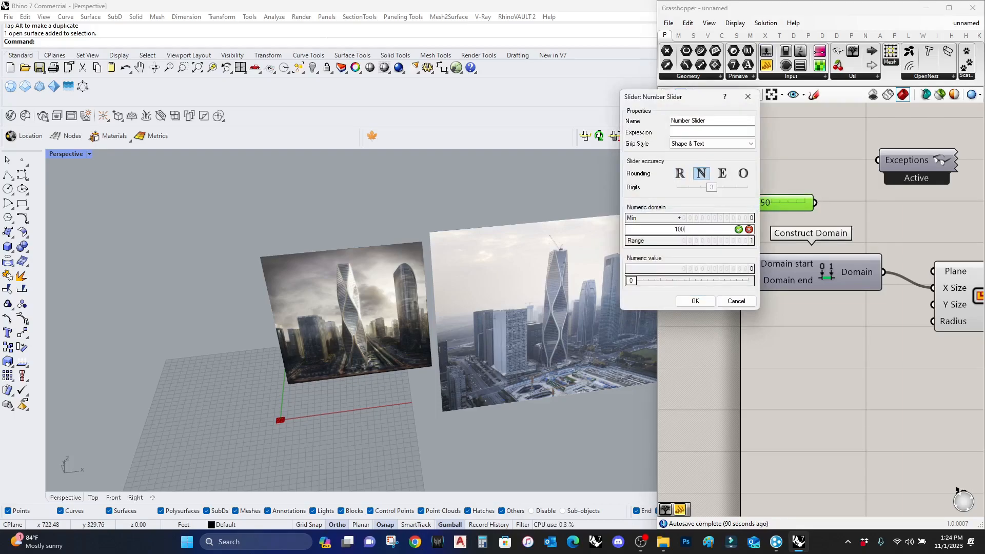
pyautogui.click(737, 230)
pyautogui.click(695, 301)
pyautogui.moveTo(781, 198); pyautogui.dragTo(735, 271)
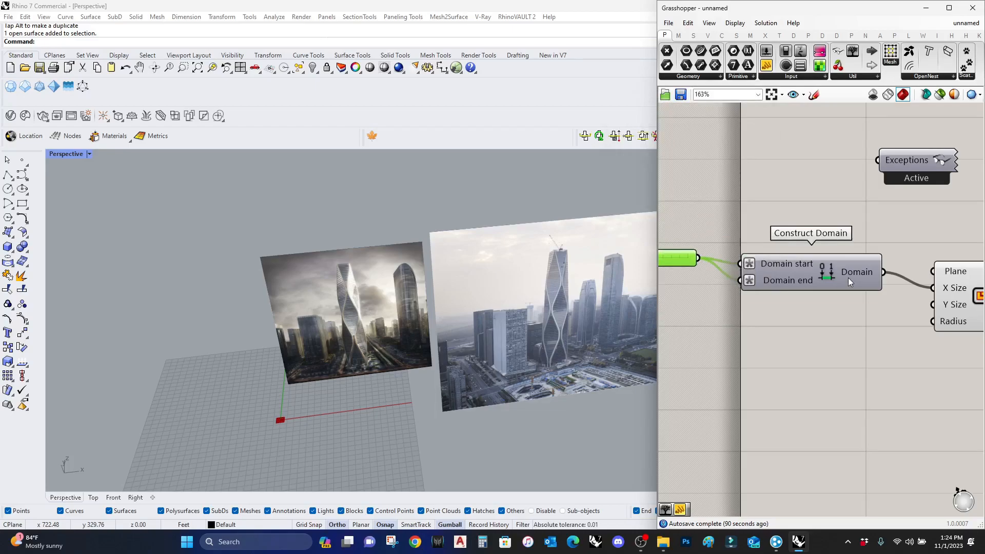
# Duplicate the Construct Domain component for the rectangle's Y Size, and set the shared slider to 98
pyautogui.keyDown('alt'); pyautogui.moveTo(860, 282); pyautogui.dragTo(853, 338); pyautogui.keyUp('alt')
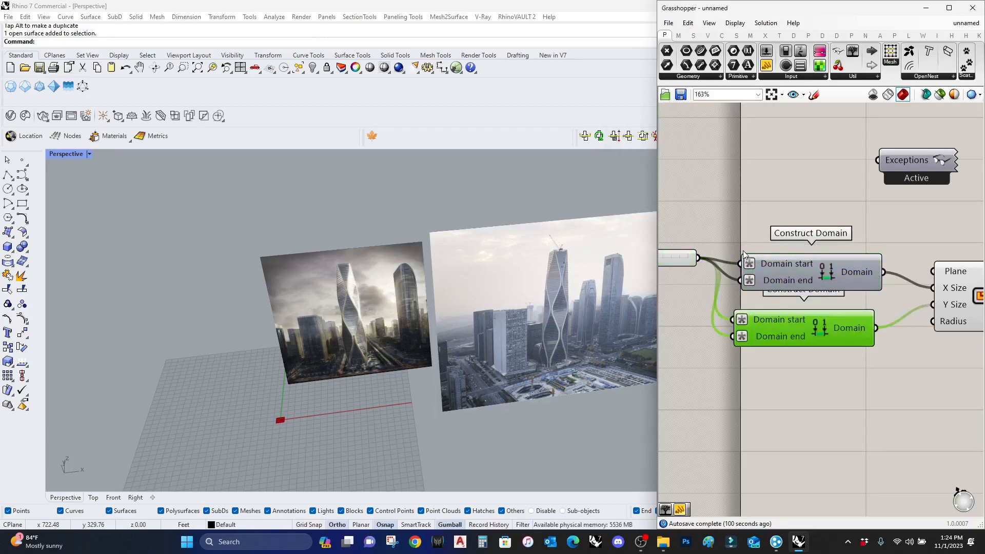
pyautogui.scroll(4, 725, 282)
pyautogui.moveTo(698, 281); pyautogui.dragTo(832, 291)
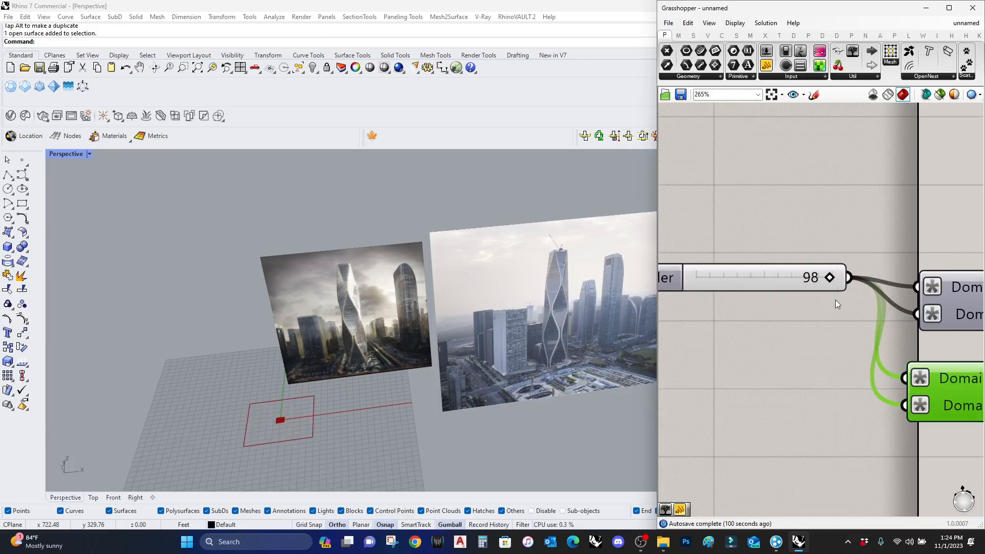
# Add an Extrude component and connect the Rectangle output to its Base input
pyautogui.scroll(-6, 501, 316)
pyautogui.scroll(-4, 785, 353)
pyautogui.moveTo(824, 361); pyautogui.dragTo(652, 339, button='right')
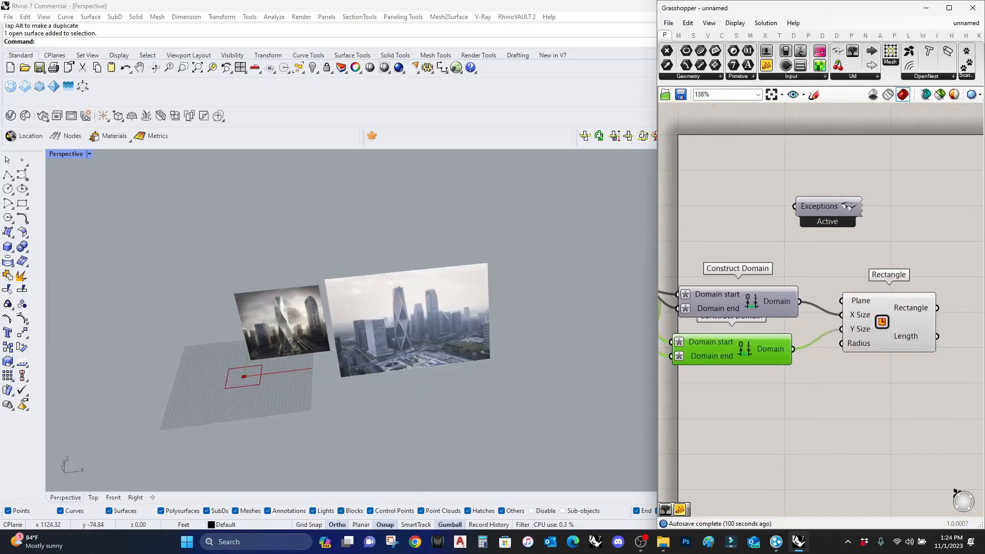
pyautogui.moveTo(859, 372); pyautogui.dragTo(813, 329, button='right')
pyautogui.scroll(-2, 850, 355)
pyautogui.scroll(2, 869, 371)
pyautogui.doubleClick(878, 368)
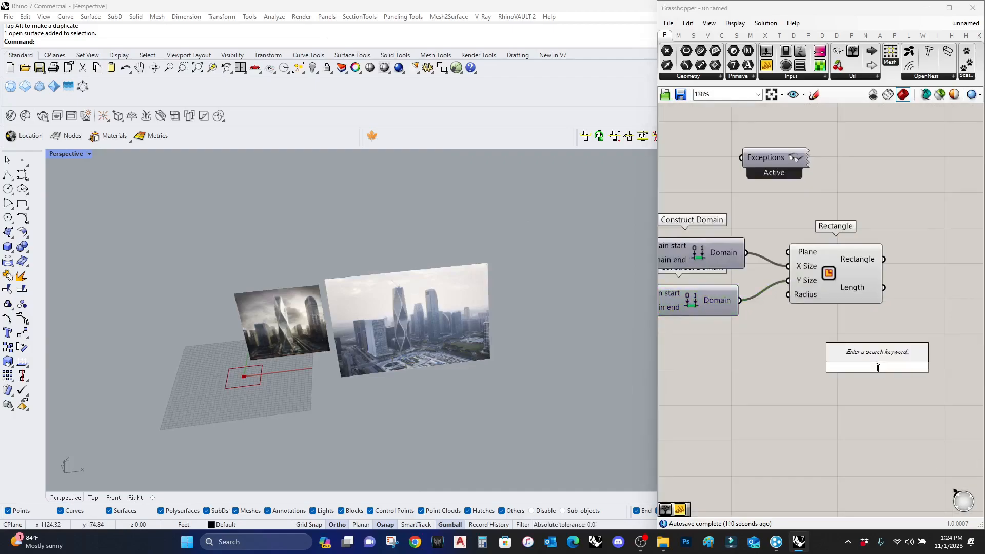
pyautogui.write('extrude')
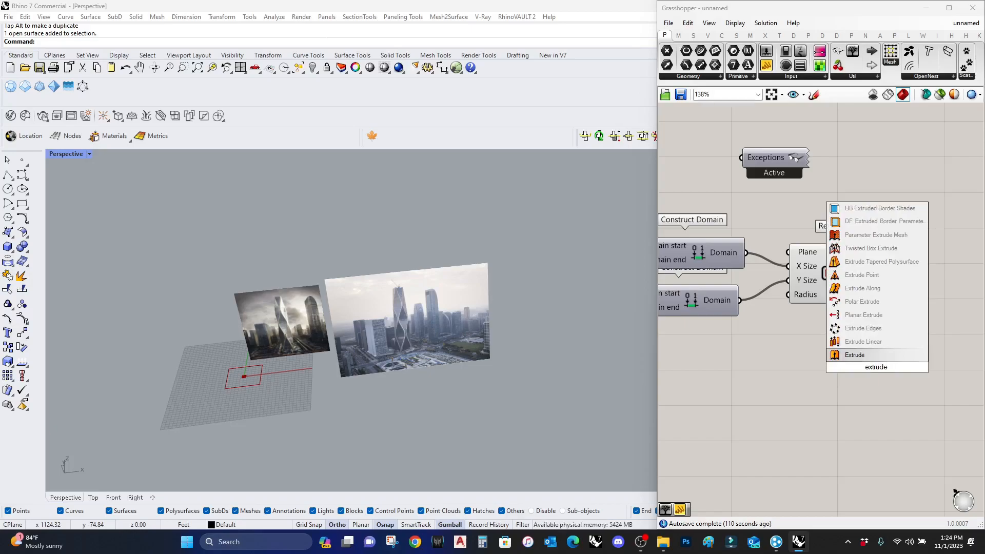
pyautogui.click(852, 354)
pyautogui.moveTo(884, 259); pyautogui.dragTo(847, 365)
# Add a Unit Z component and connect its vector to Extrude's Direction input
pyautogui.moveTo(847, 364); pyautogui.dragTo(797, 358, button='right')
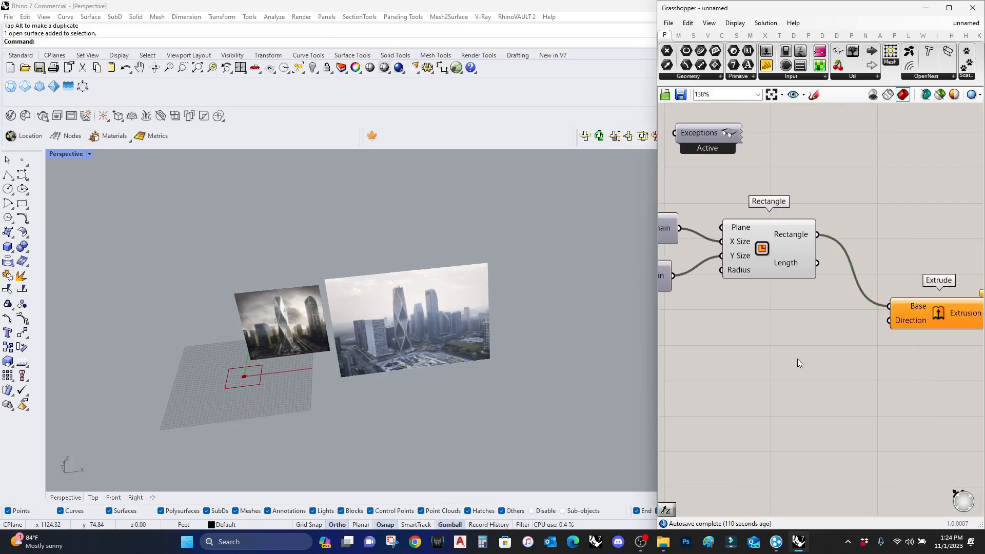
pyautogui.doubleClick(797, 358)
pyautogui.write('z')
pyautogui.click(794, 347)
pyautogui.moveTo(887, 322); pyautogui.dragTo(839, 356)
pyautogui.click(768, 365)
# Add a second Number Slider below the Construct Domain components and set its maximum to 15
pyautogui.moveTo(741, 368); pyautogui.dragTo(897, 357, button='right')
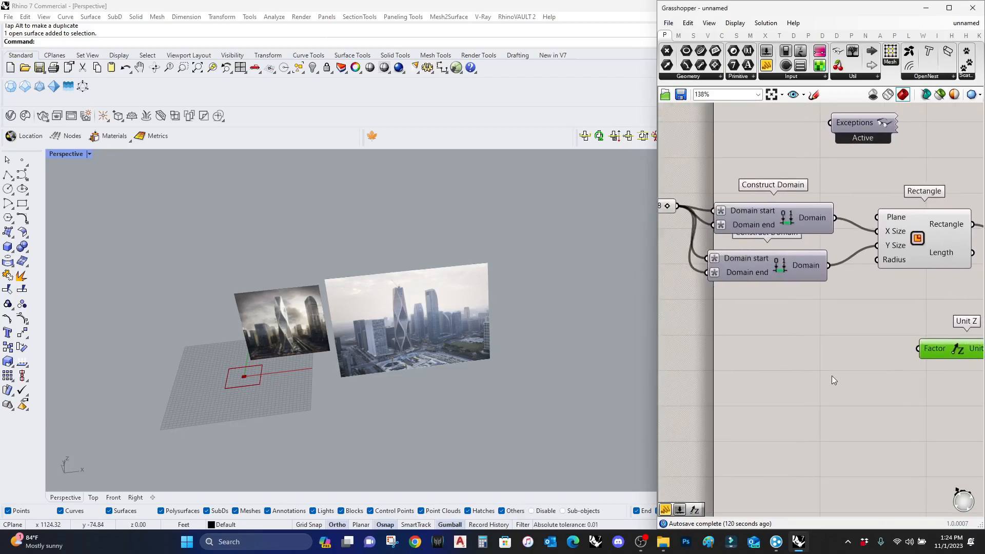
pyautogui.doubleClick(750, 383)
pyautogui.write('slider')
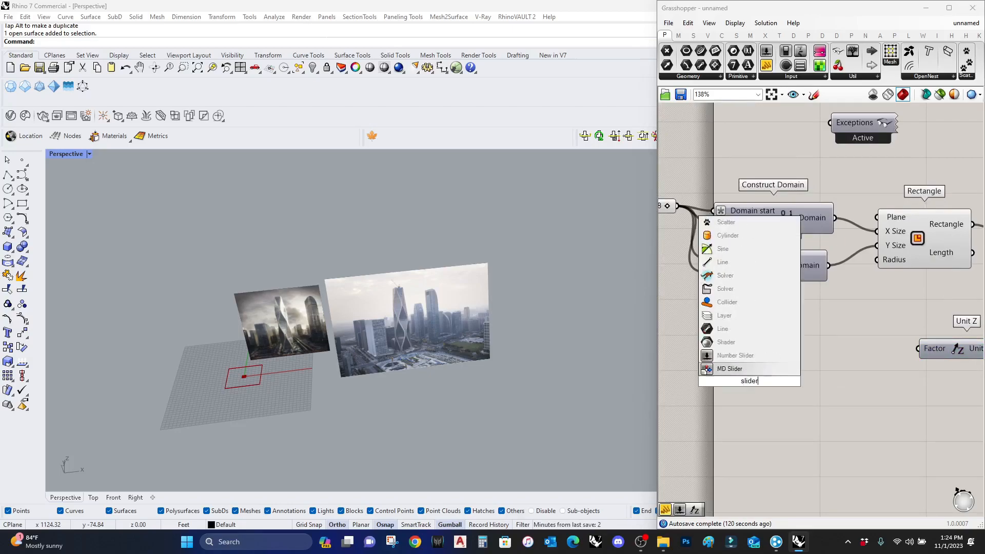
pyautogui.click(743, 357)
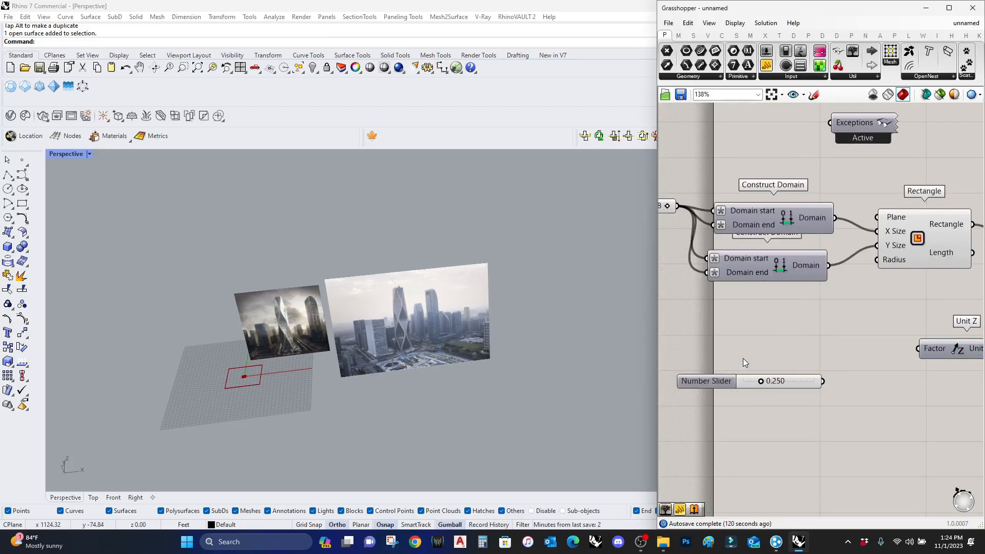
pyautogui.doubleClick(719, 382)
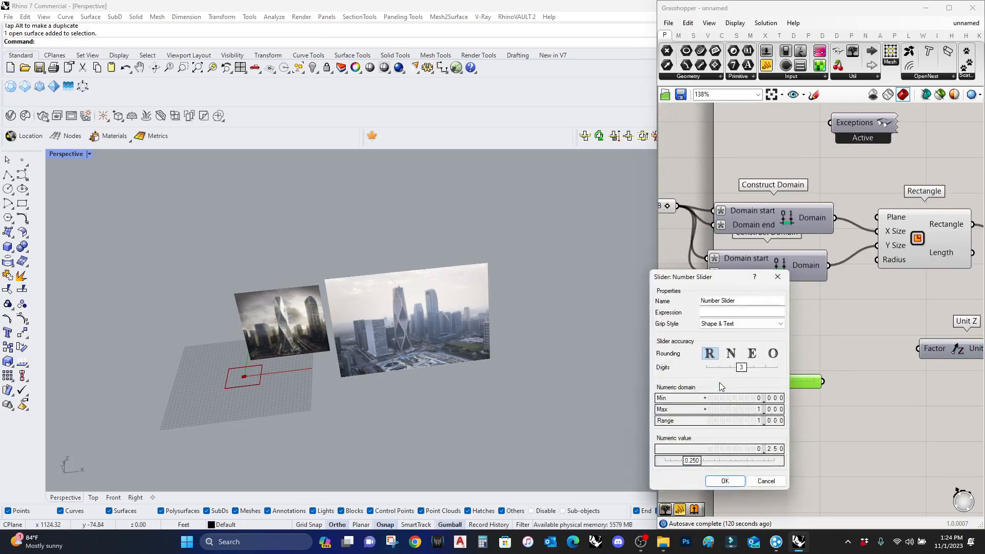
pyautogui.doubleClick(749, 411)
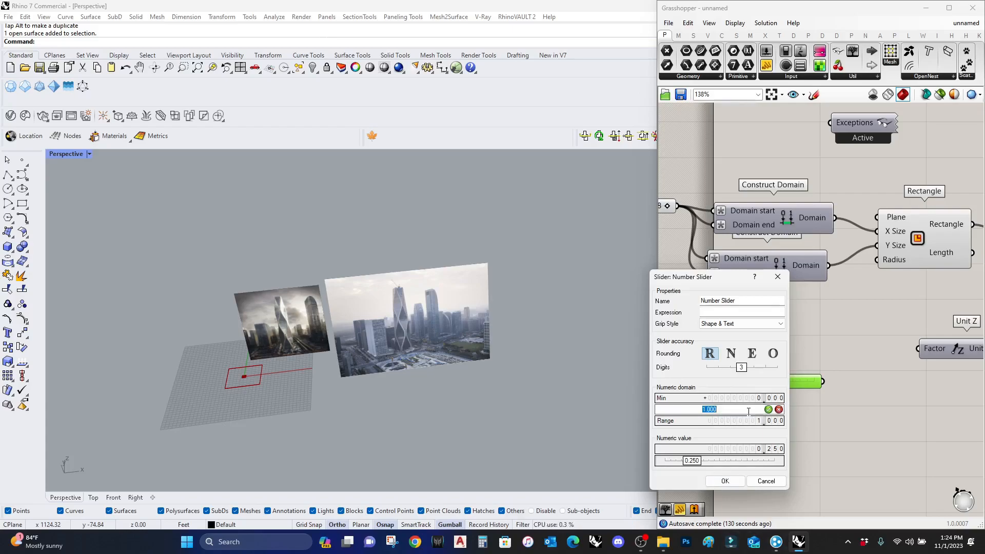
pyautogui.write('15')
pyautogui.click(768, 409)
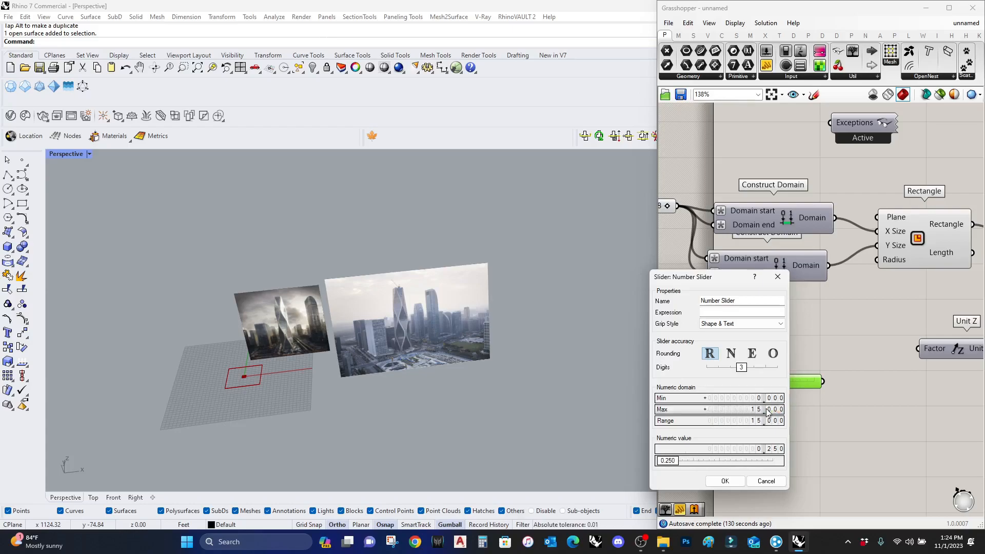
pyautogui.click(725, 481)
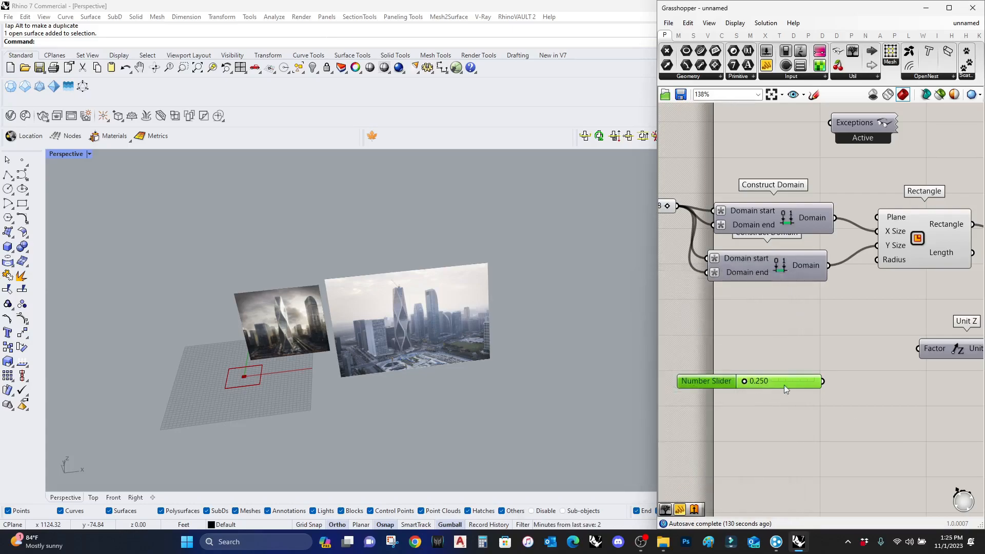
# Reposition the second slider, switch it to integers with a maximum of 45, and set its value to 44
pyautogui.moveTo(702, 385); pyautogui.dragTo(679, 371)
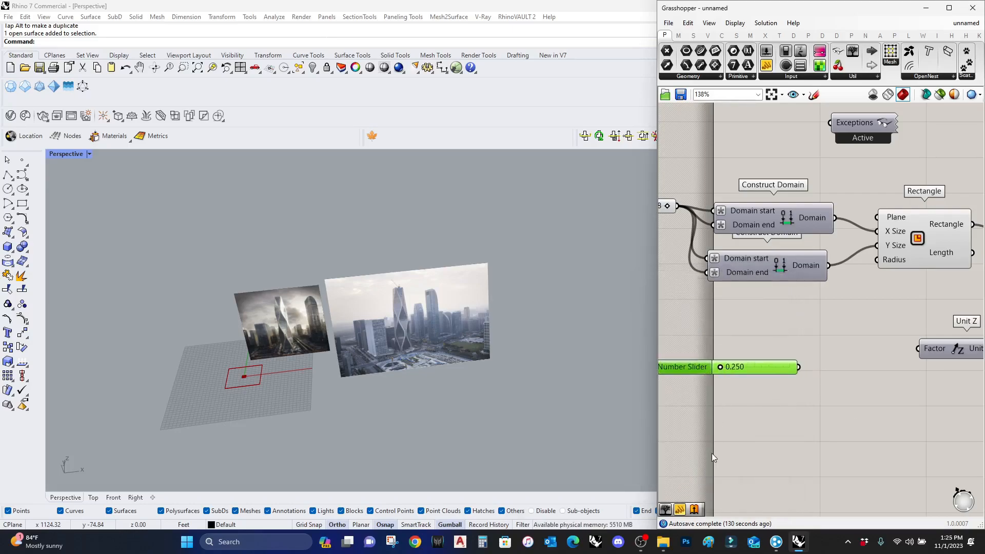
pyautogui.doubleClick(688, 367)
pyautogui.click(697, 335)
pyautogui.doubleClick(718, 391)
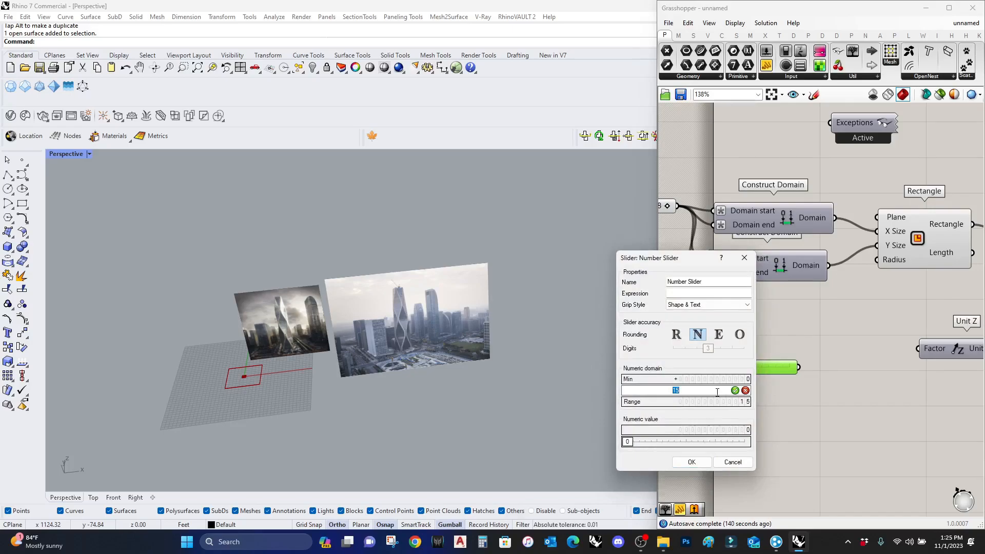
pyautogui.click(735, 390)
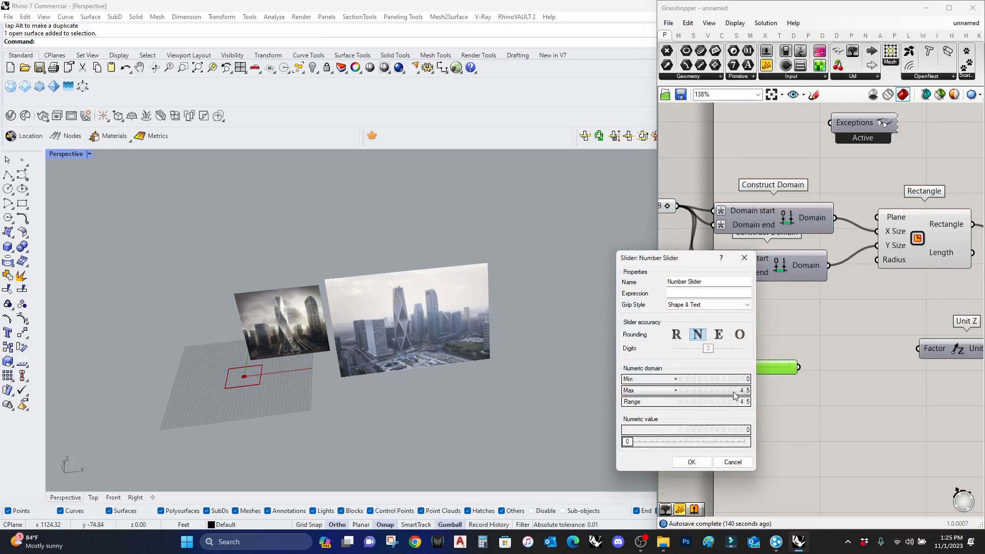
pyautogui.click(692, 463)
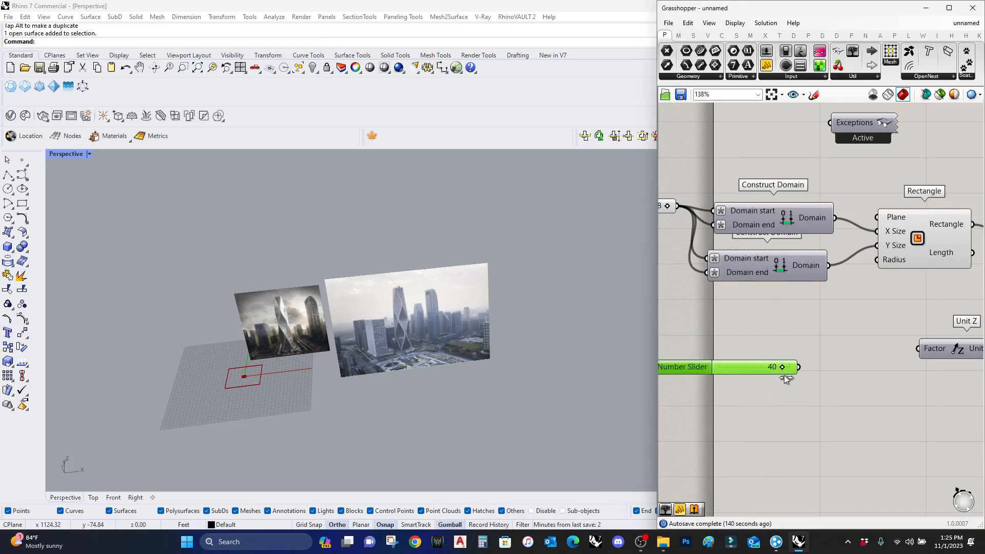
# Add a Multiplication component and connect the second slider to its A input
pyautogui.moveTo(790, 375); pyautogui.dragTo(713, 359, button='right')
pyautogui.scroll(-2, 895, 348)
pyautogui.moveTo(803, 389); pyautogui.dragTo(860, 370, button='right')
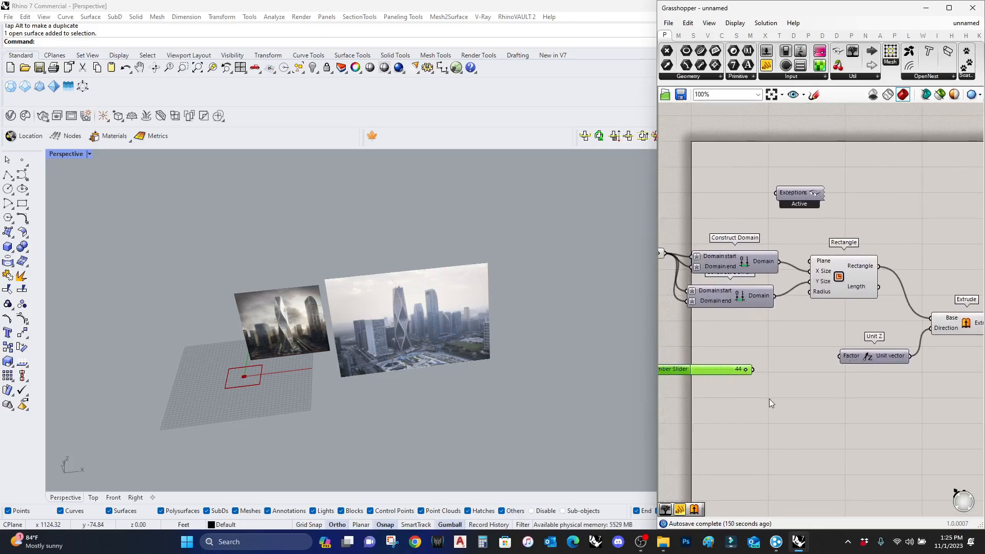
pyautogui.doubleClick(769, 400)
pyautogui.write('multipl')
pyautogui.click(771, 386)
pyautogui.scroll(2, 771, 390)
pyautogui.moveTo(754, 368); pyautogui.dragTo(745, 402)
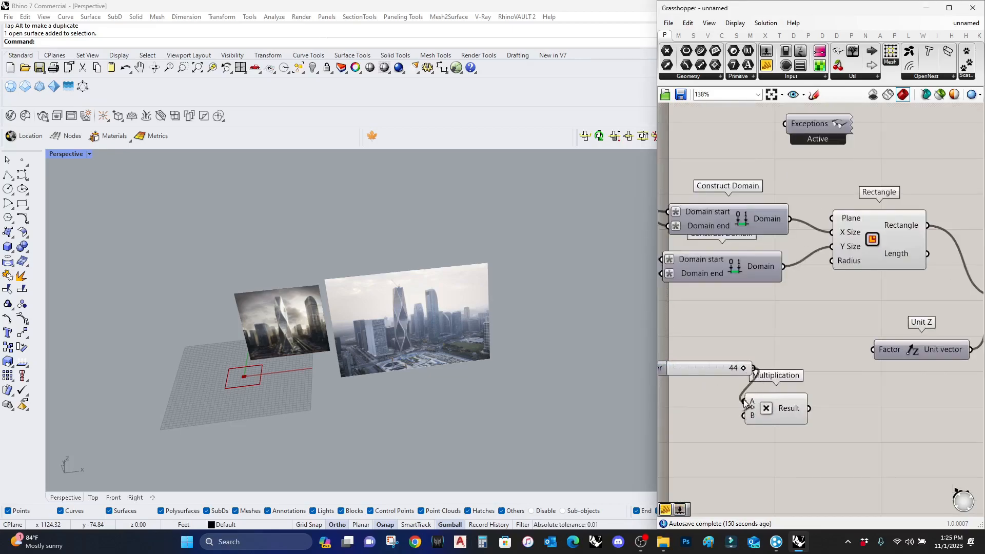
# Add a panel containing 12 as Multiplication's B input, and connect the Result to the Unit Z Factor
pyautogui.click(766, 65)
pyautogui.click(715, 473)
pyautogui.moveTo(714, 473); pyautogui.dragTo(805, 415, button='right')
pyautogui.doubleClick(805, 415)
pyautogui.press('BackSpace')
pyautogui.write('12')
pyautogui.click(891, 402)
pyautogui.moveTo(832, 398); pyautogui.dragTo(835, 360)
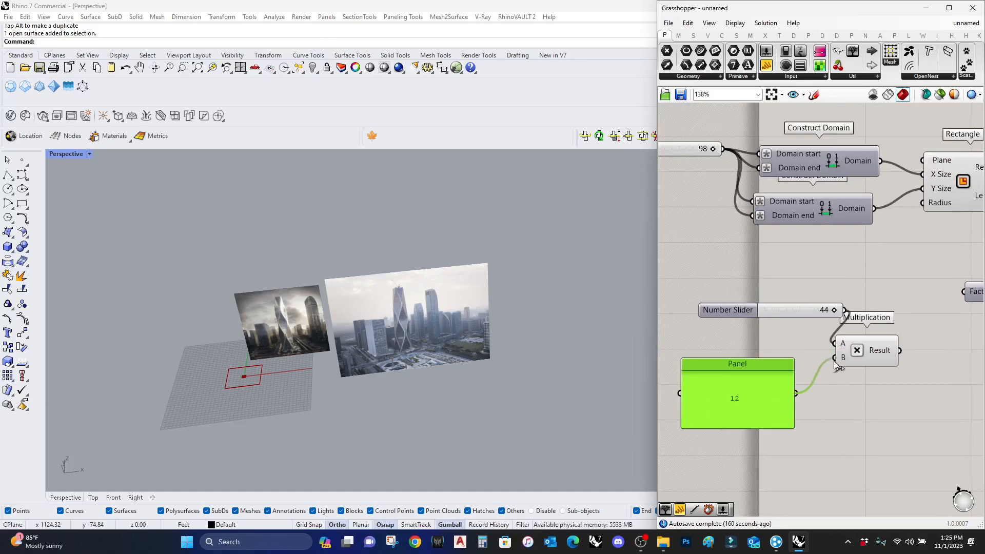
pyautogui.moveTo(896, 353); pyautogui.dragTo(827, 377, button='right')
pyautogui.moveTo(831, 375); pyautogui.dragTo(896, 317)
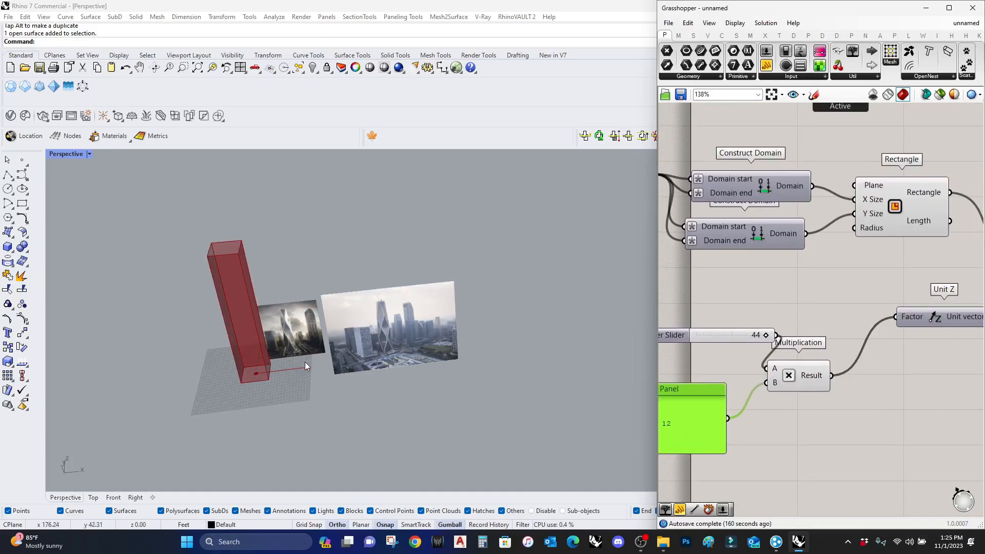
# Examine the extruded tower's base and overall proportions beside the reference pictures
pyautogui.moveTo(942, 316); pyautogui.dragTo(897, 325, button='right')
pyautogui.scroll(-4, 897, 324)
pyautogui.scroll(2, 748, 332)
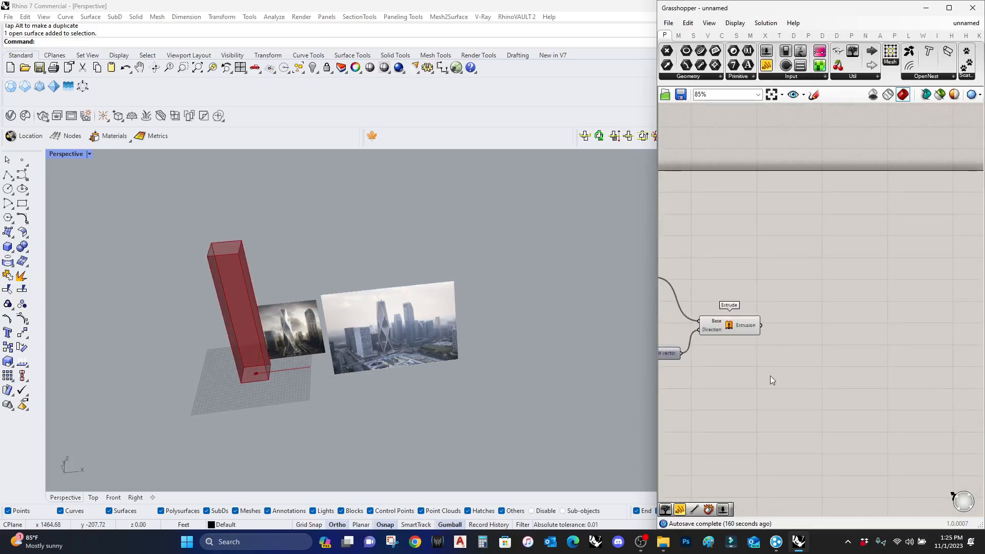
pyautogui.moveTo(774, 362); pyautogui.dragTo(847, 355, button='right')
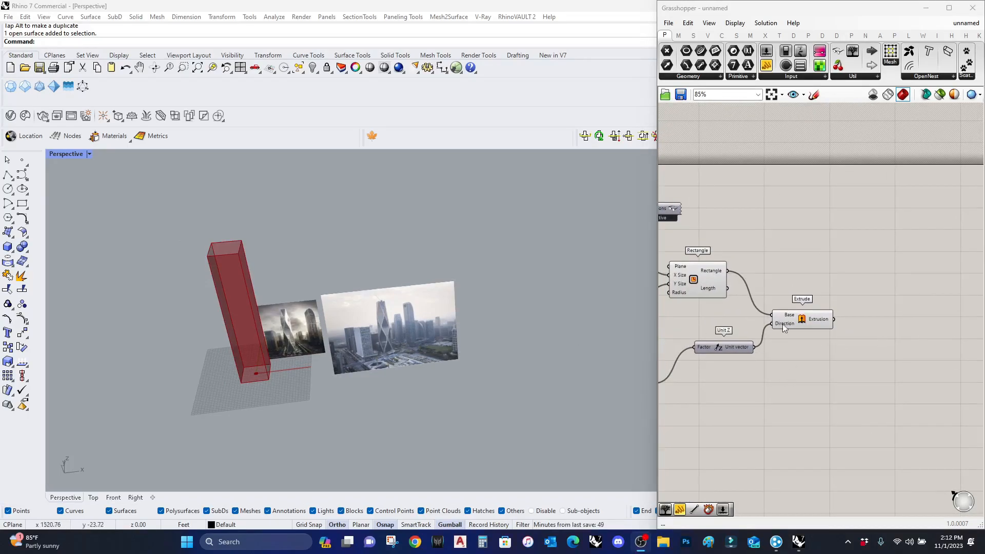
pyautogui.scroll(4, 247, 380)
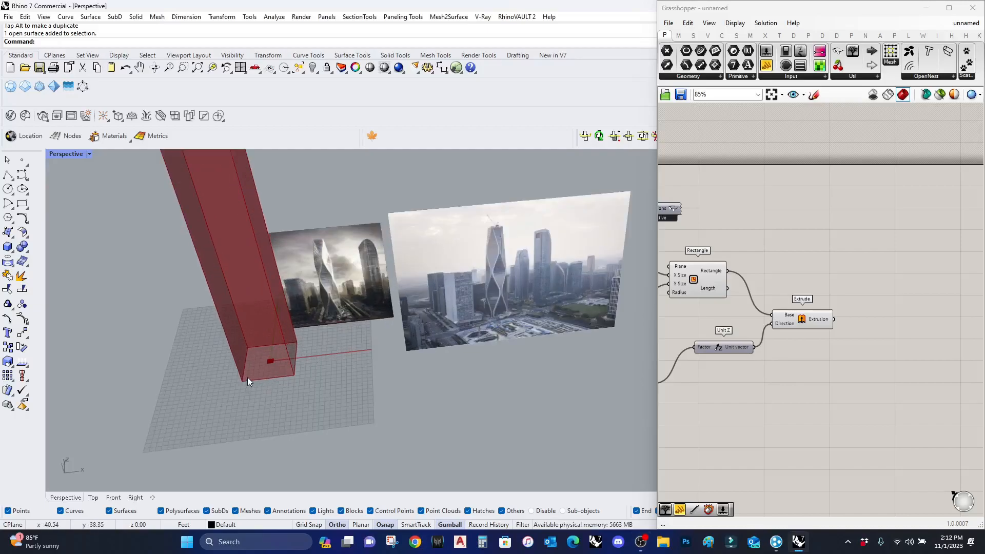
pyautogui.scroll(1, 247, 377)
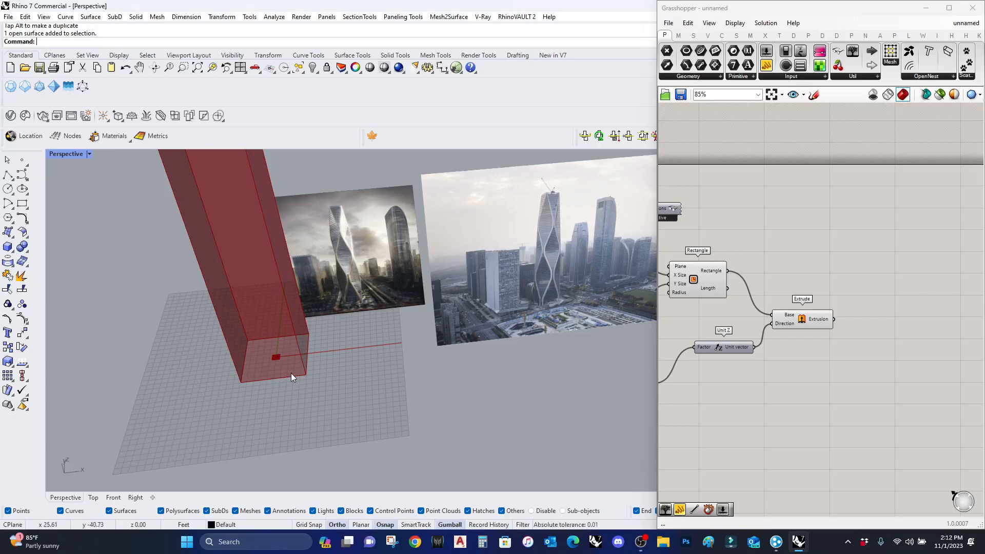
pyautogui.scroll(-3, 247, 331)
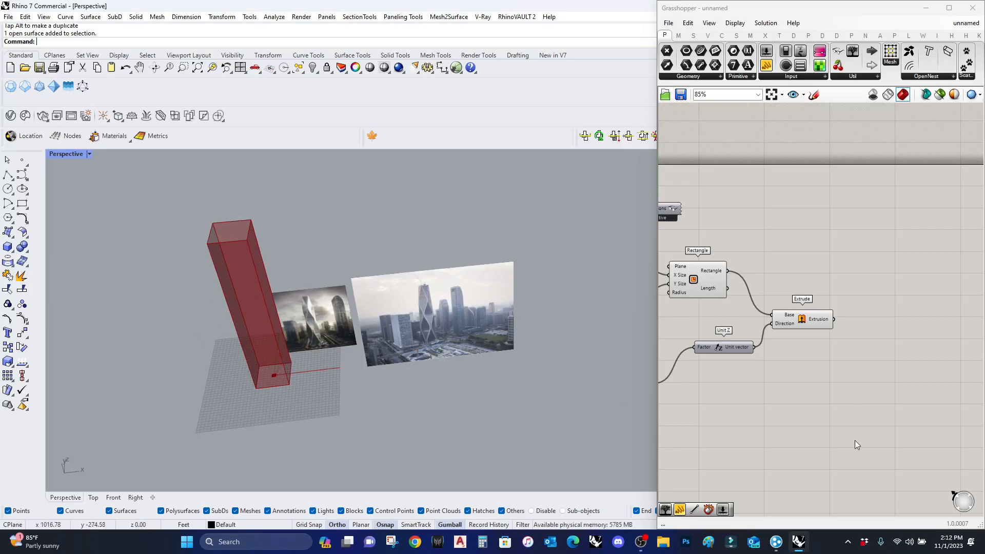
pyautogui.scroll(3, 791, 362)
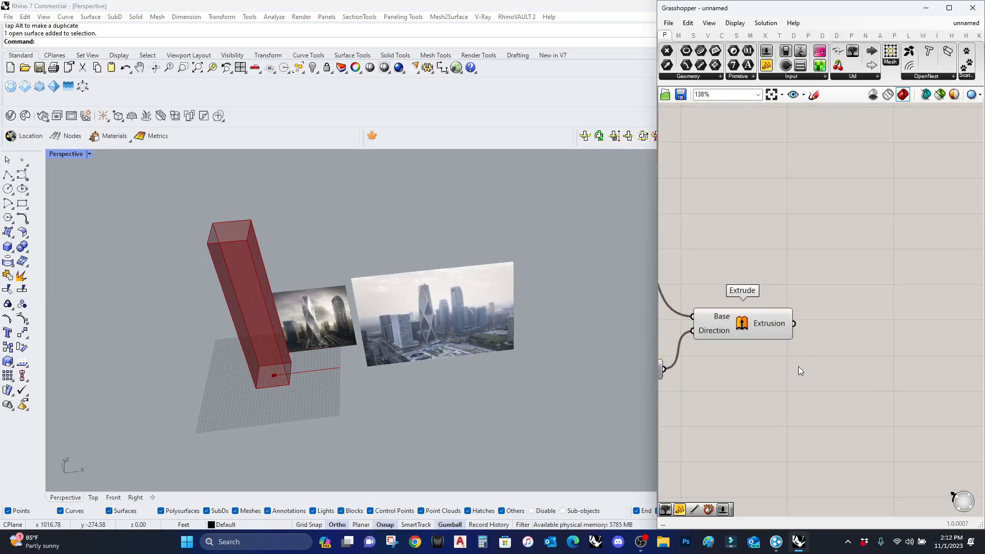
pyautogui.moveTo(799, 367); pyautogui.dragTo(823, 366, button='right')
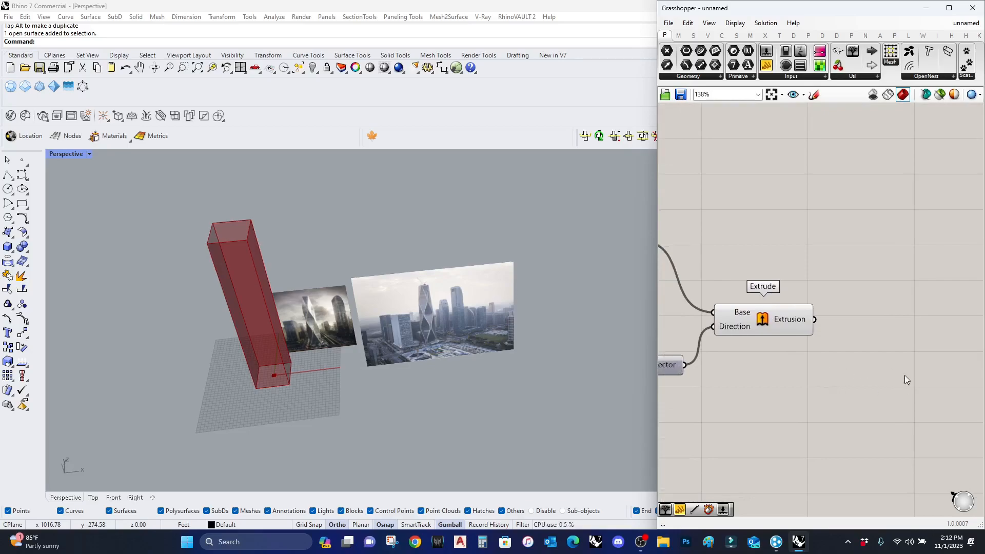
pyautogui.doubleClick(804, 371)
pyautogui.write('Divide')
pyautogui.doubleClick(821, 365)
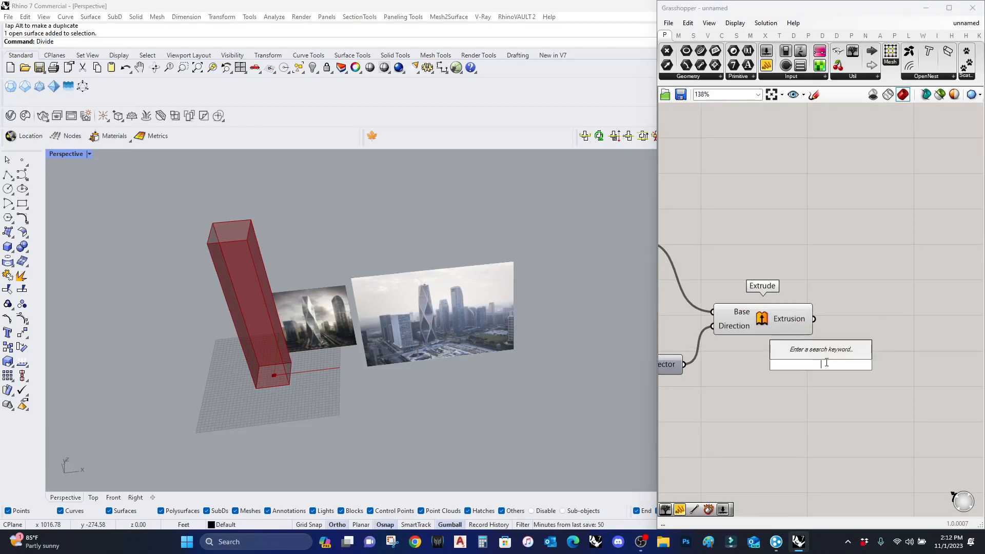
pyautogui.write('divide')
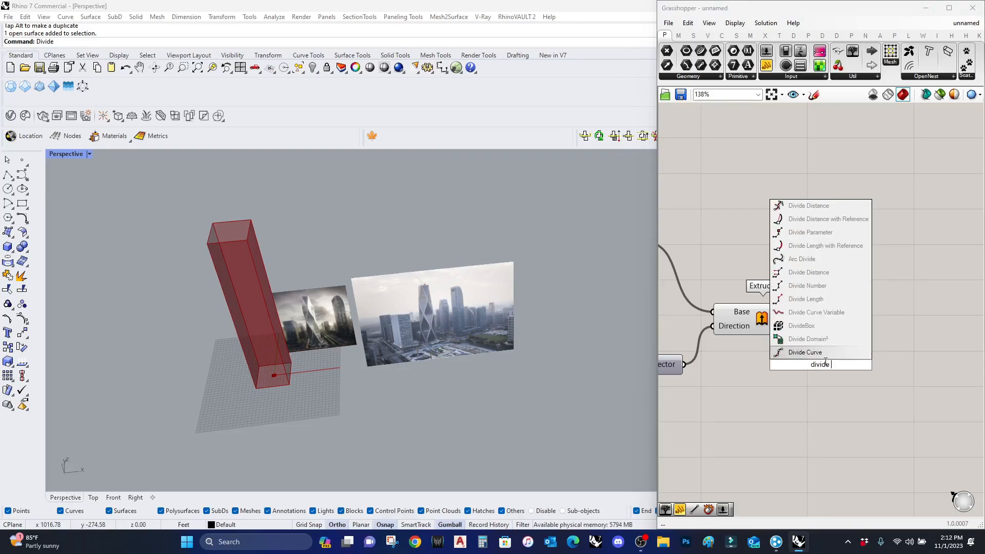
pyautogui.write(' di')
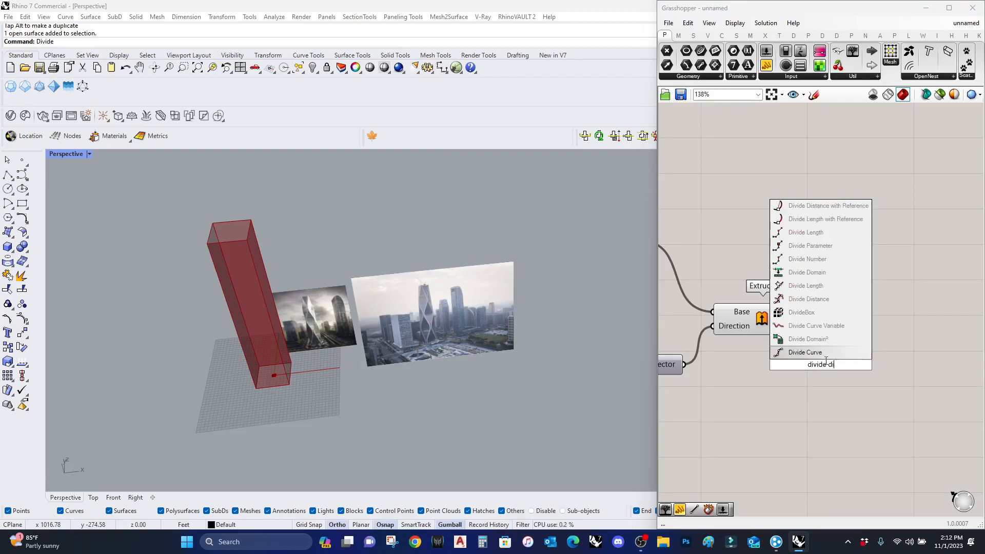
pyautogui.click(830, 285)
pyautogui.moveTo(823, 351); pyautogui.dragTo(834, 322)
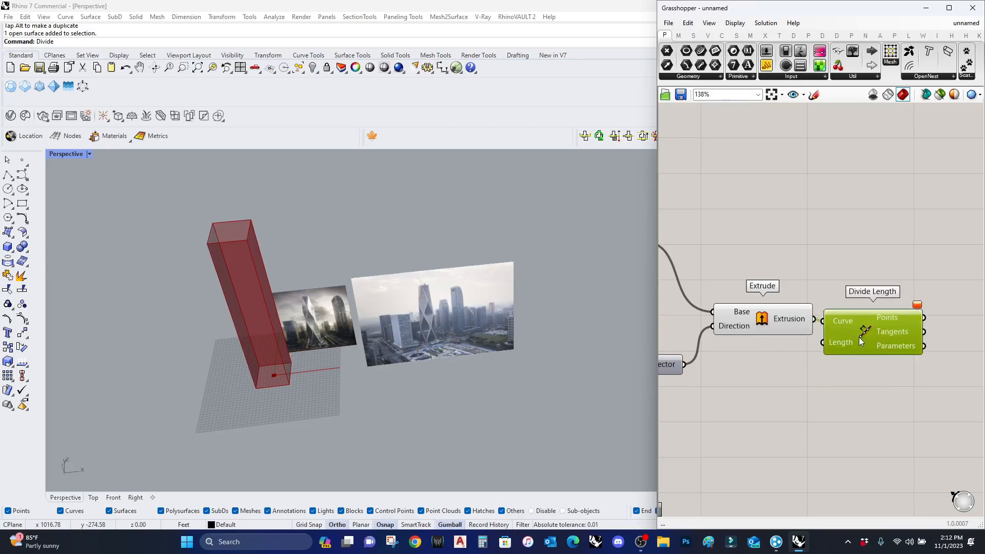
pyautogui.press('Delete')
pyautogui.doubleClick(844, 346)
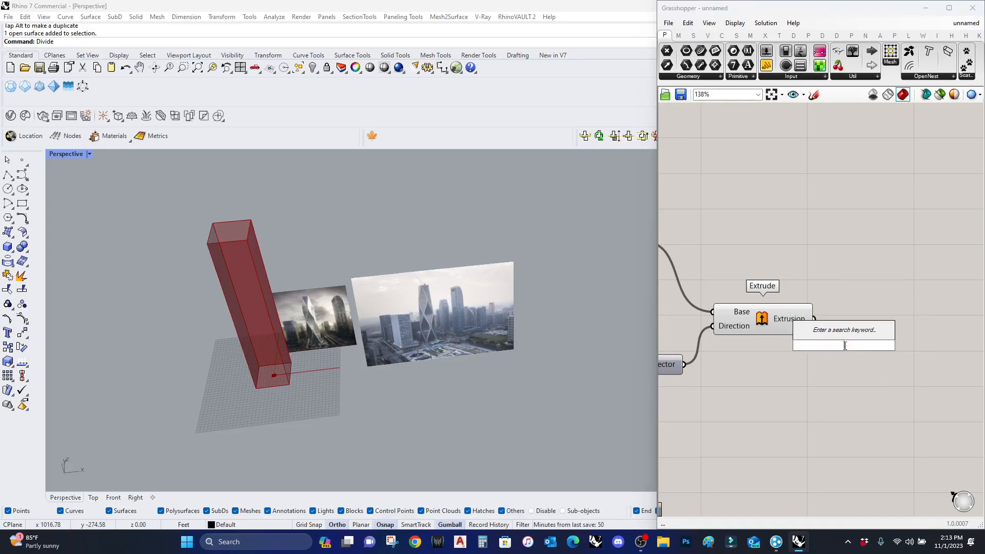
pyautogui.click(774, 334)
# Add a Deconstruct Brep component and connect the Extrude component's Extrusion output to its Brep input
pyautogui.moveTo(930, 343); pyautogui.dragTo(835, 341, button='right')
pyautogui.doubleClick(810, 352)
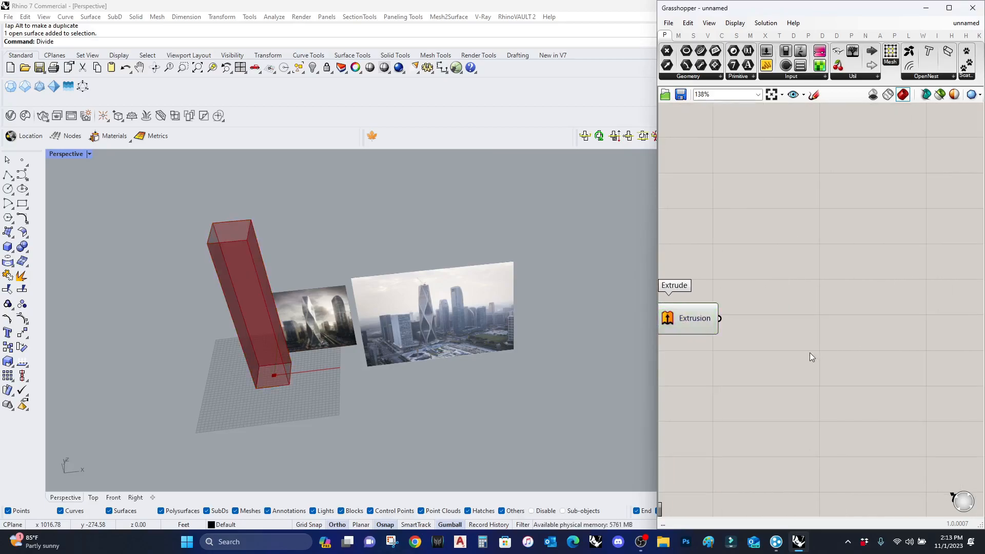
pyautogui.write('bre[p')
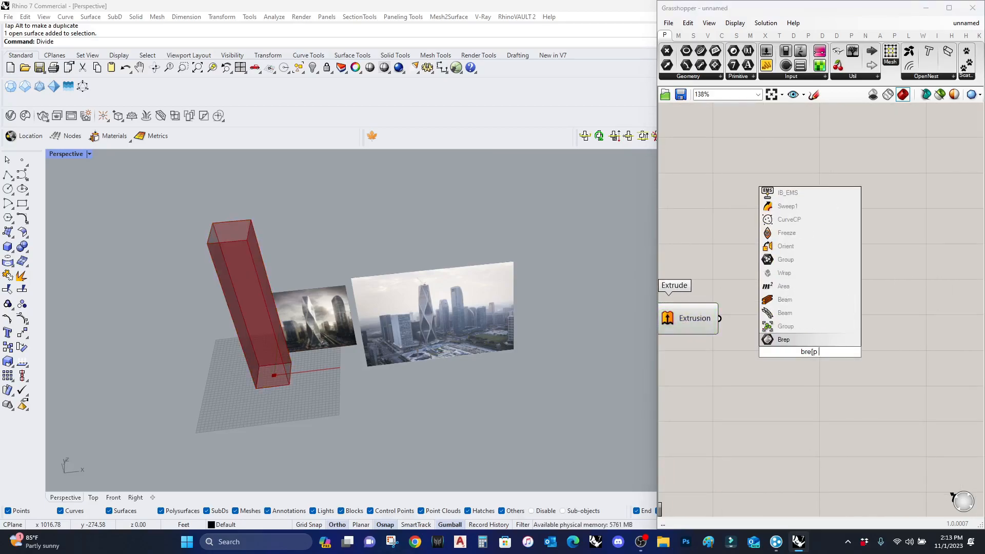
pyautogui.write('p ex')
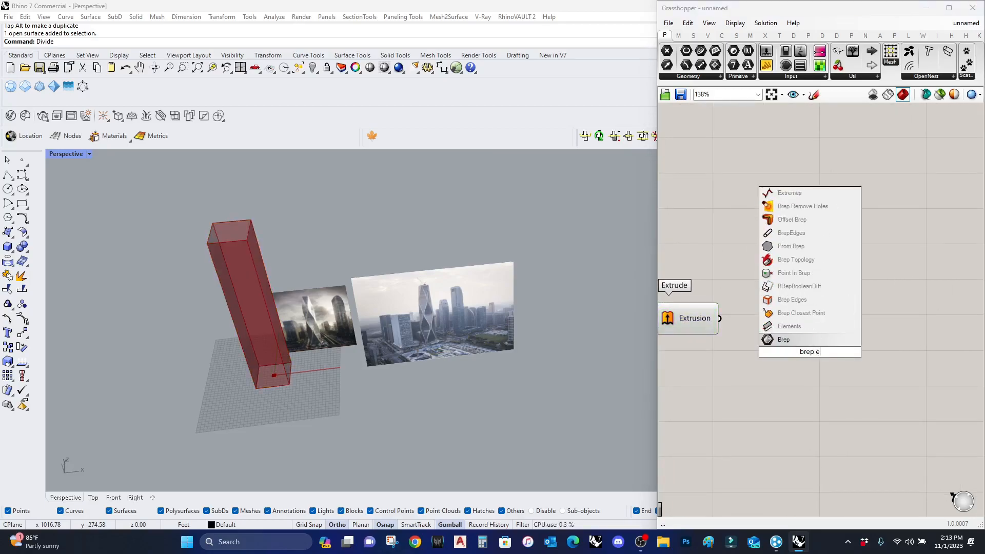
pyautogui.press('BackSpace')
pyautogui.press('BackSpace')
pyautogui.click(801, 207)
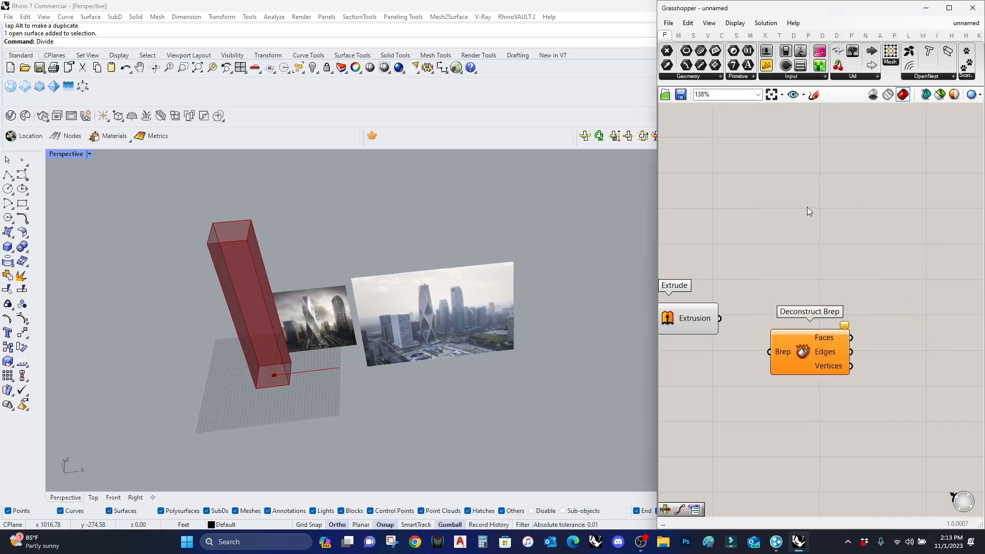
pyautogui.moveTo(720, 319); pyautogui.dragTo(775, 359)
# Add a List Item component and connect Deconstruct Brep's Edges output to its List input
pyautogui.moveTo(798, 401); pyautogui.dragTo(723, 381, button='right')
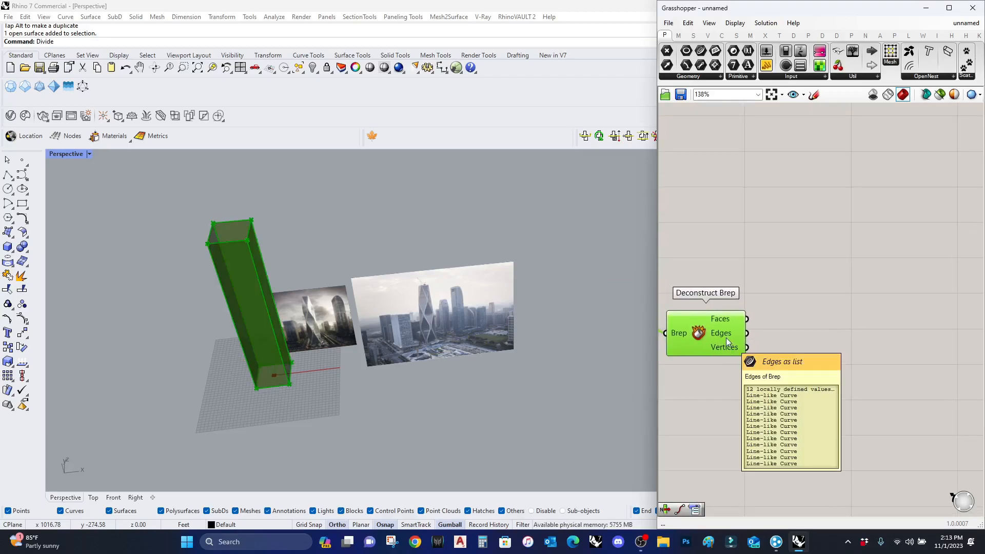
pyautogui.doubleClick(787, 388)
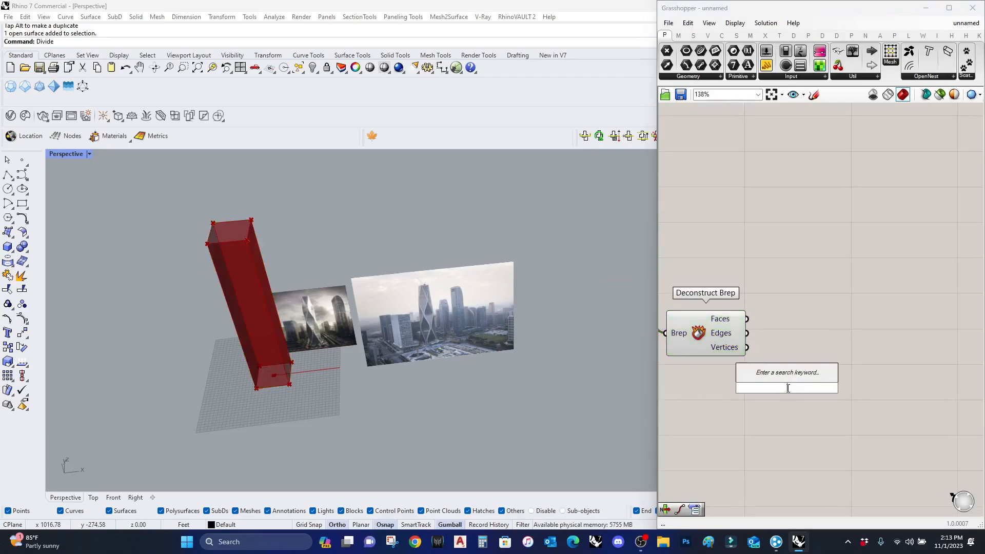
pyautogui.write('list ite')
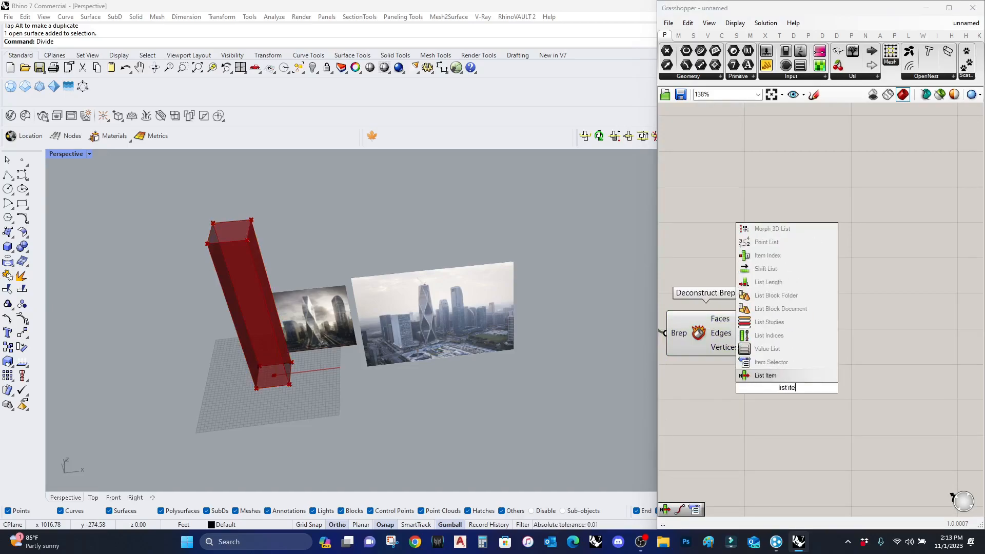
pyautogui.click(758, 375)
pyautogui.moveTo(747, 333); pyautogui.dragTo(789, 371)
pyautogui.click(780, 378)
# Add an integer number slider with a maximum of 11 and connect it to List Item's Index input
pyautogui.moveTo(766, 51); pyautogui.dragTo(705, 412)
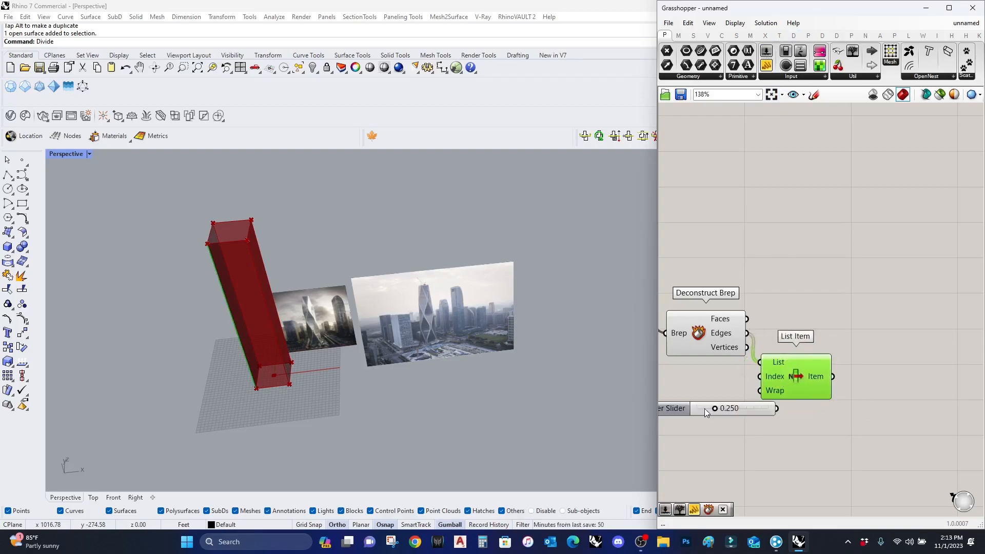
pyautogui.doubleClick(684, 407)
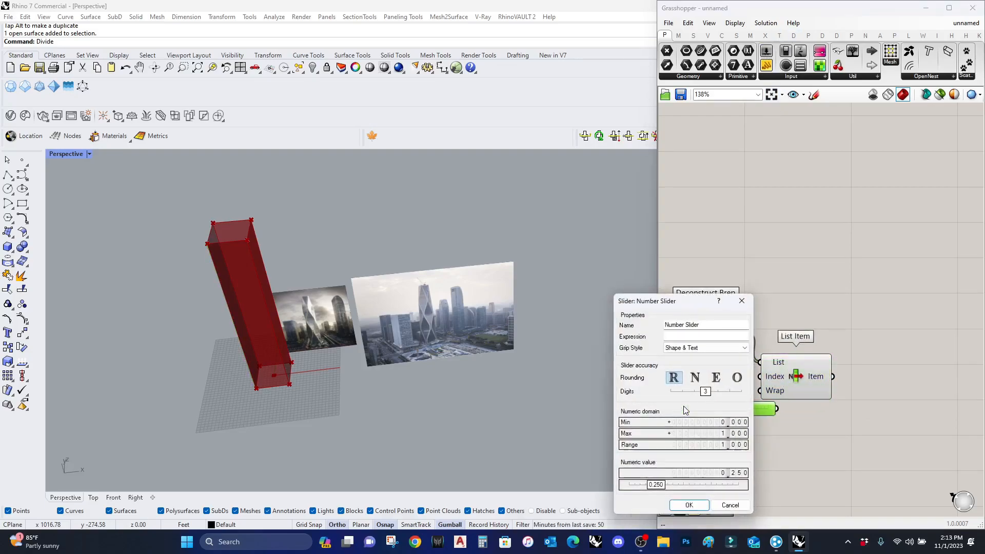
pyautogui.doubleClick(706, 433)
pyautogui.click(730, 434)
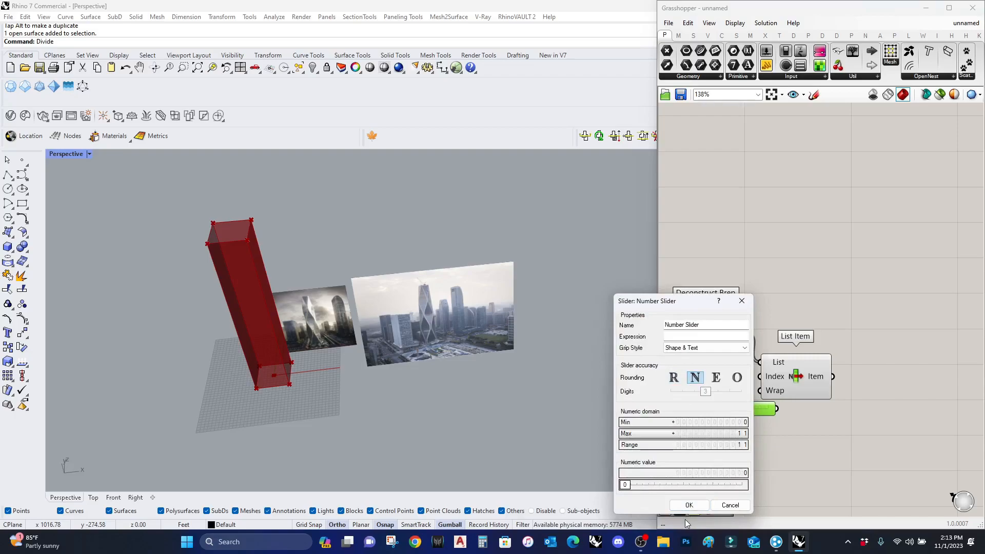
pyautogui.click(688, 505)
pyautogui.moveTo(761, 378); pyautogui.dragTo(777, 410)
pyautogui.moveTo(794, 379); pyautogui.dragTo(809, 383)
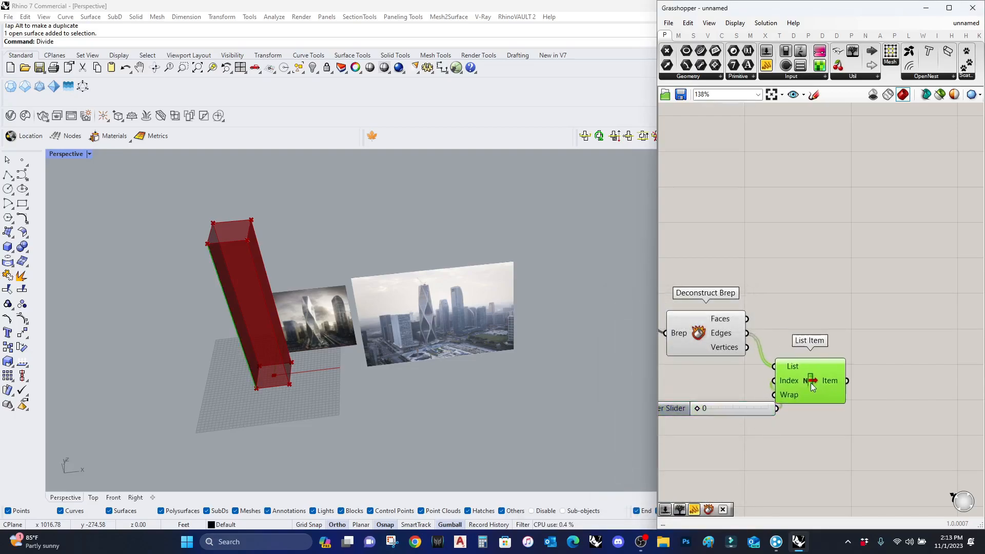
# Widen the Grasshopper window and set the List Item index slider to 6 to pick a base edge of the tower
pyautogui.moveTo(657, 364); pyautogui.dragTo(510, 364)
pyautogui.moveTo(673, 393); pyautogui.dragTo(750, 374)
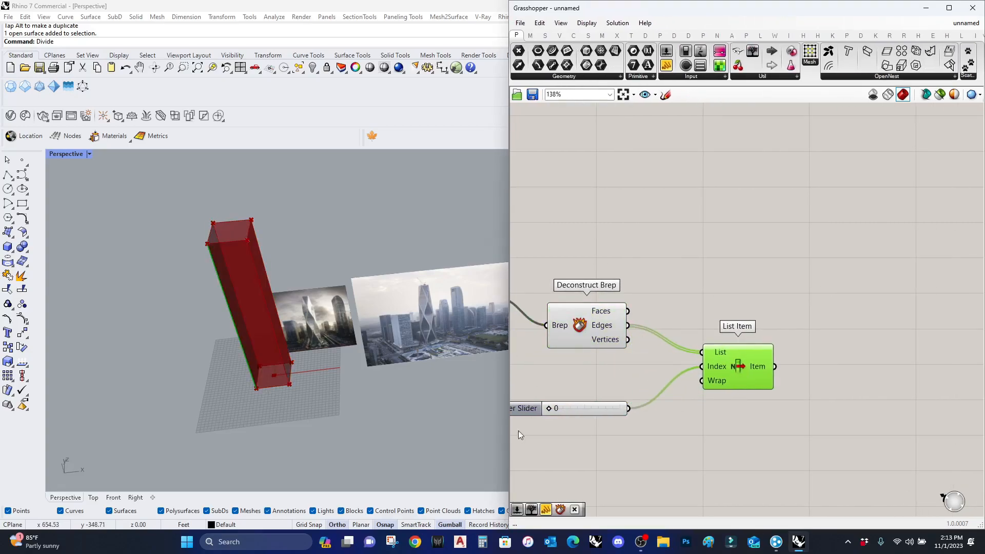
pyautogui.click(588, 413)
pyautogui.scroll(1, 560, 406)
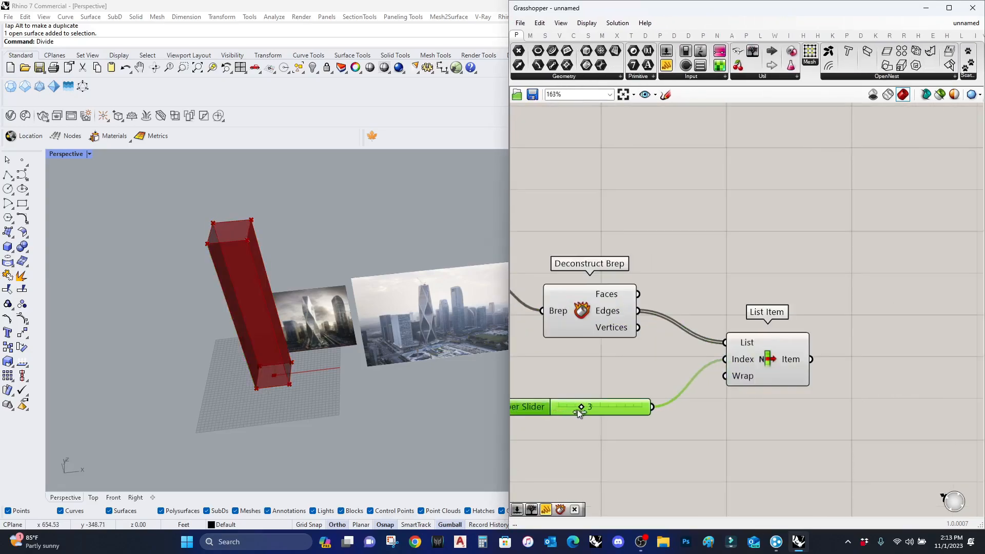
pyautogui.moveTo(616, 414)
pyautogui.mouseDown()
pyautogui.moveTo(652, 408)
pyautogui.moveTo(606, 414)
pyautogui.mouseUp()
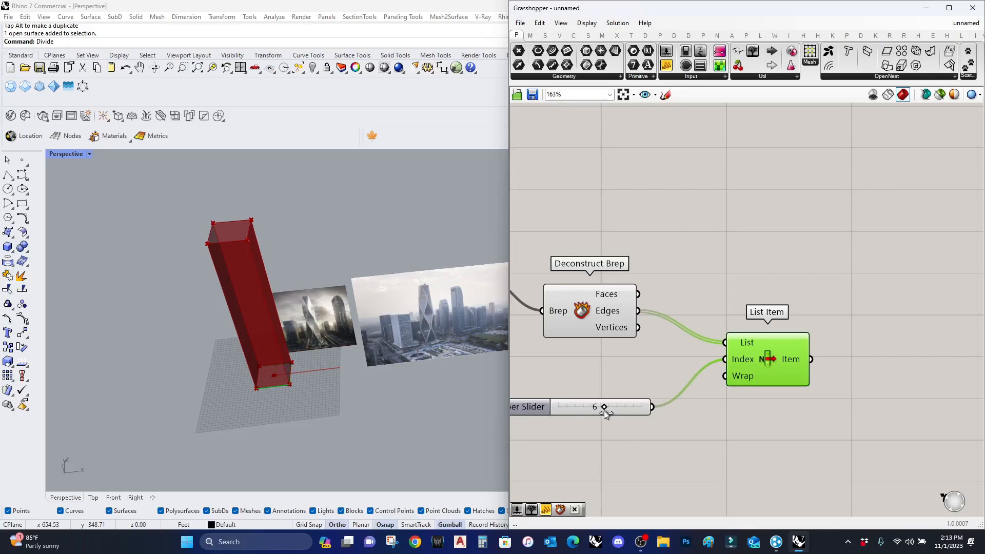
pyautogui.doubleClick(66, 154)
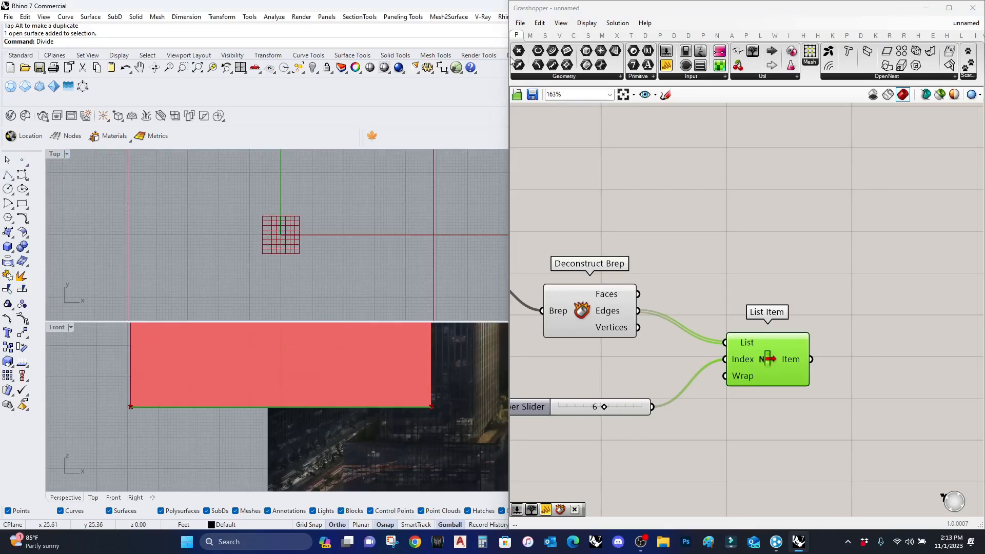
pyautogui.moveTo(592, 14); pyautogui.dragTo(642, 54)
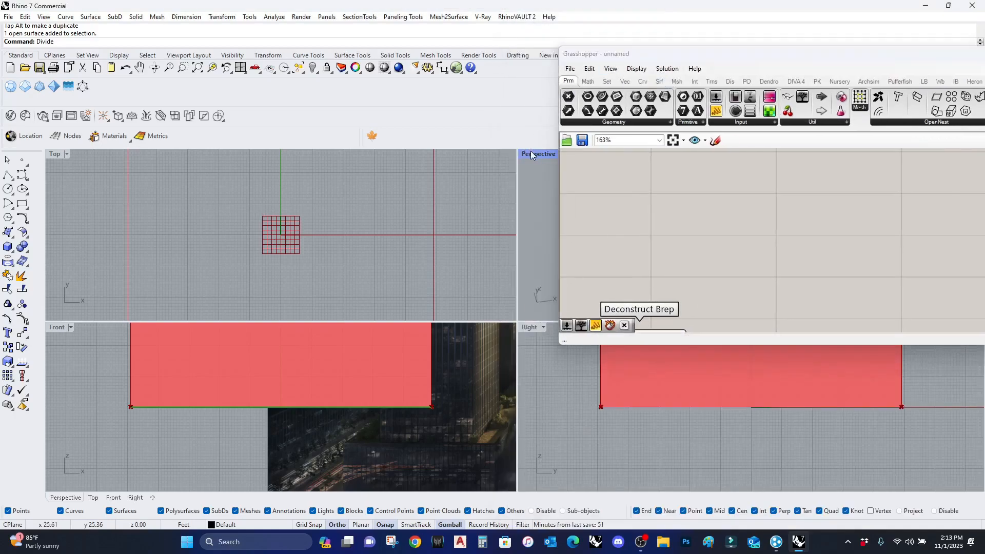
pyautogui.doubleClick(530, 151)
pyautogui.moveTo(742, 57); pyautogui.dragTo(957, 58)
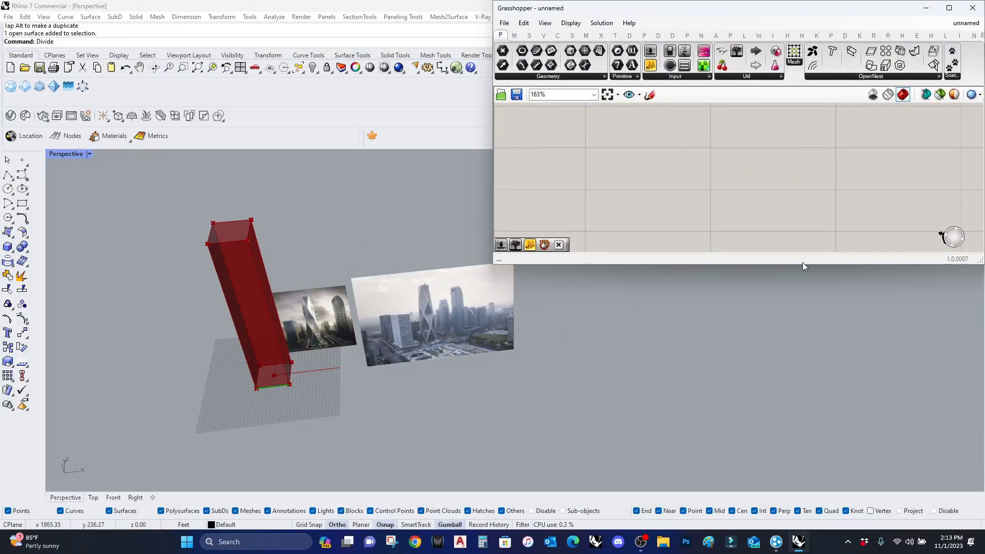
pyautogui.moveTo(803, 263); pyautogui.dragTo(773, 529)
# Add a Divide Distance component and connect List Item's Item output to its Curve input
pyautogui.moveTo(839, 394); pyautogui.dragTo(778, 353, button='right')
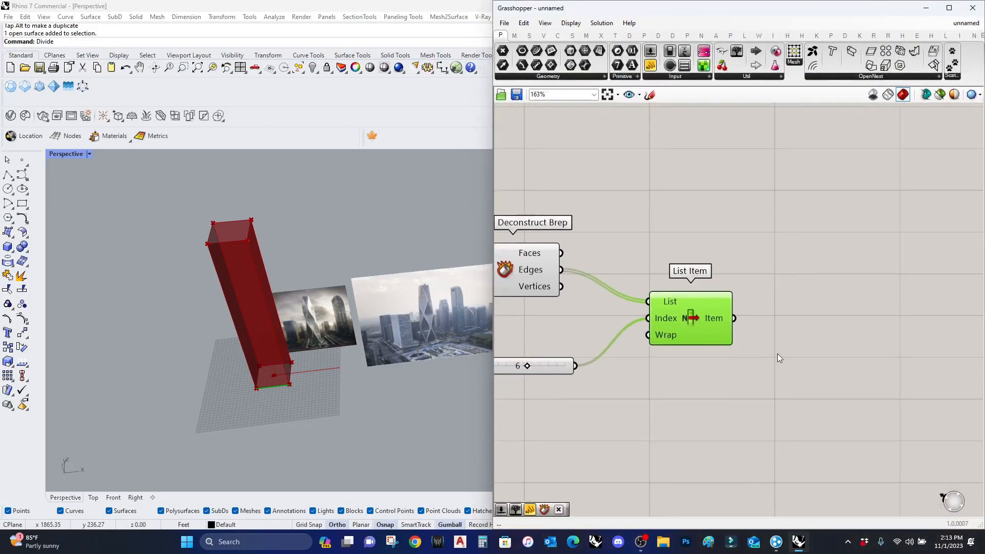
pyautogui.doubleClick(777, 353)
pyautogui.write('divide ')
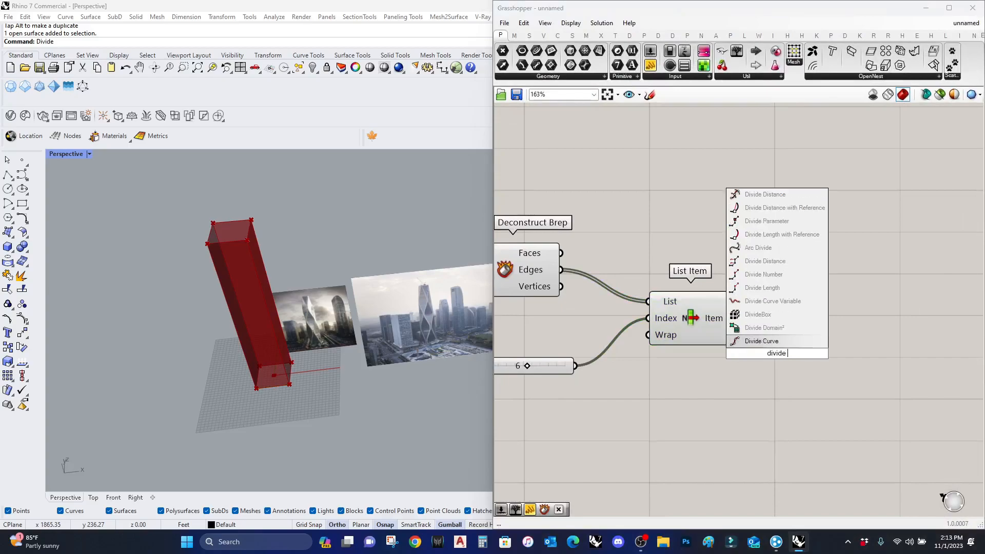
pyautogui.write('dis')
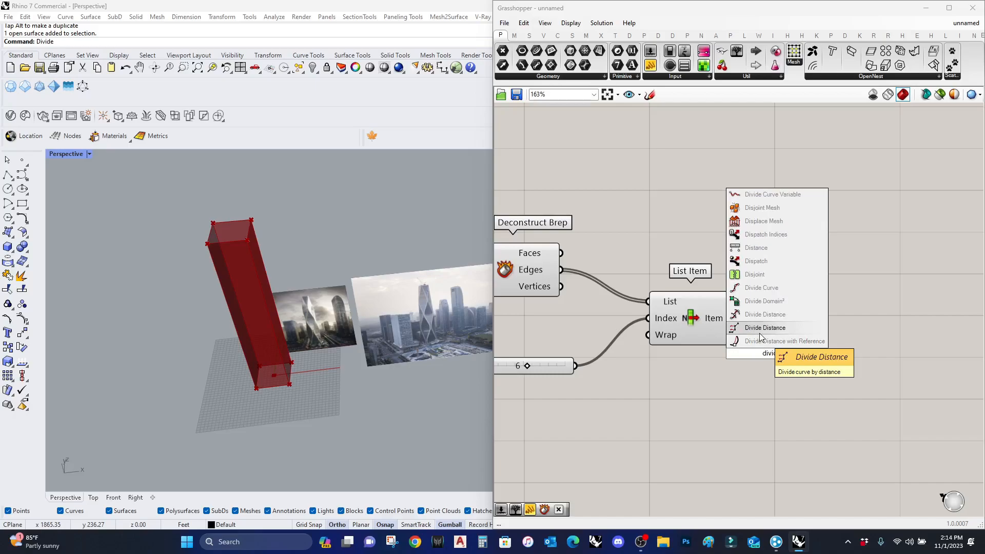
pyautogui.click(759, 331)
pyautogui.moveTo(731, 332); pyautogui.dragTo(782, 343)
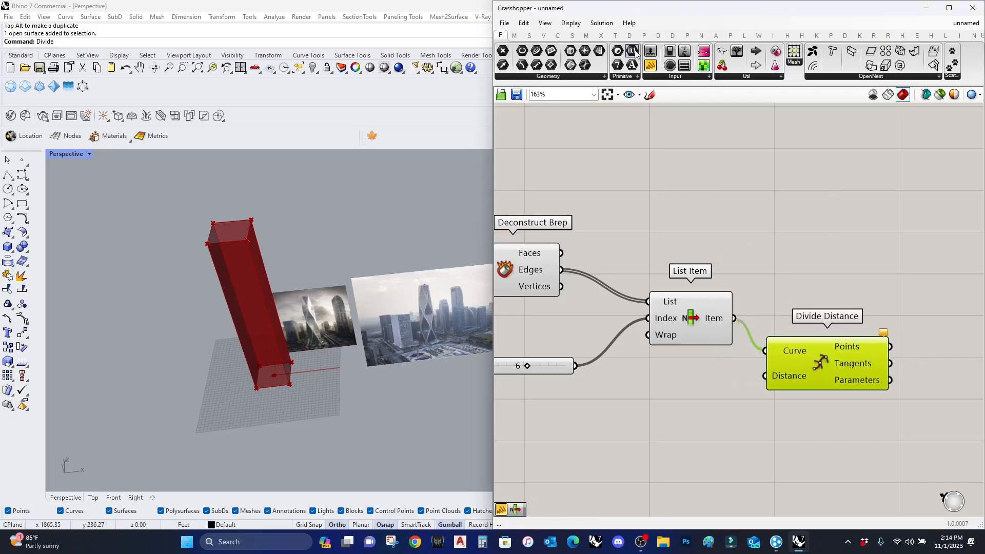
# Add a panel containing 20, connect it to Divide Distance's Distance input, and inspect the division points on the base edge
pyautogui.moveTo(645, 435); pyautogui.dragTo(645, 435)
pyautogui.doubleClick(644, 435)
pyautogui.write('20')
pyautogui.click(723, 433)
pyautogui.moveTo(766, 375); pyautogui.dragTo(713, 433)
pyautogui.click(810, 369)
pyautogui.scroll(10, 255, 408)
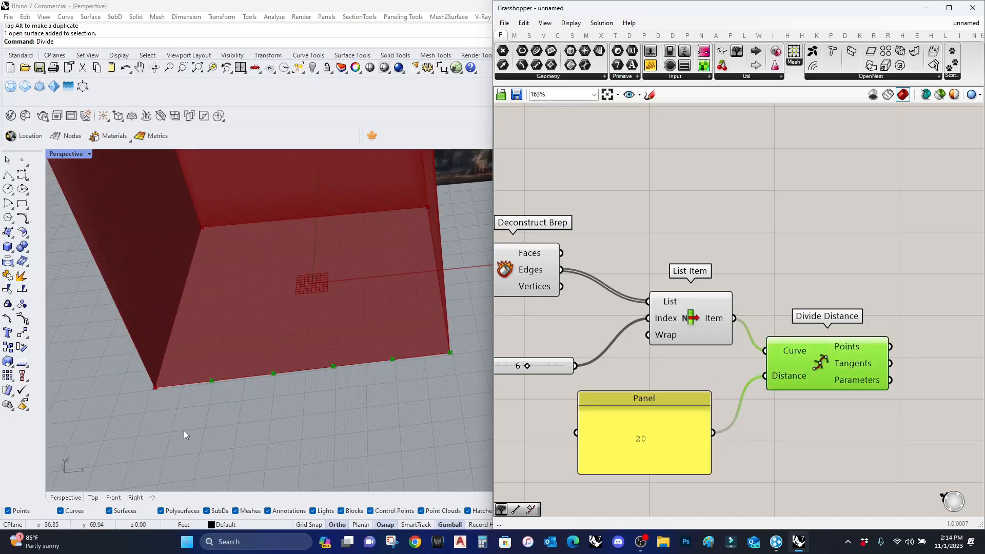
pyautogui.scroll(-5, 268, 407)
# Set the number slider feeding the rectangle's Construct Domain components to 100
pyautogui.moveTo(560, 391); pyautogui.dragTo(692, 392, button='right')
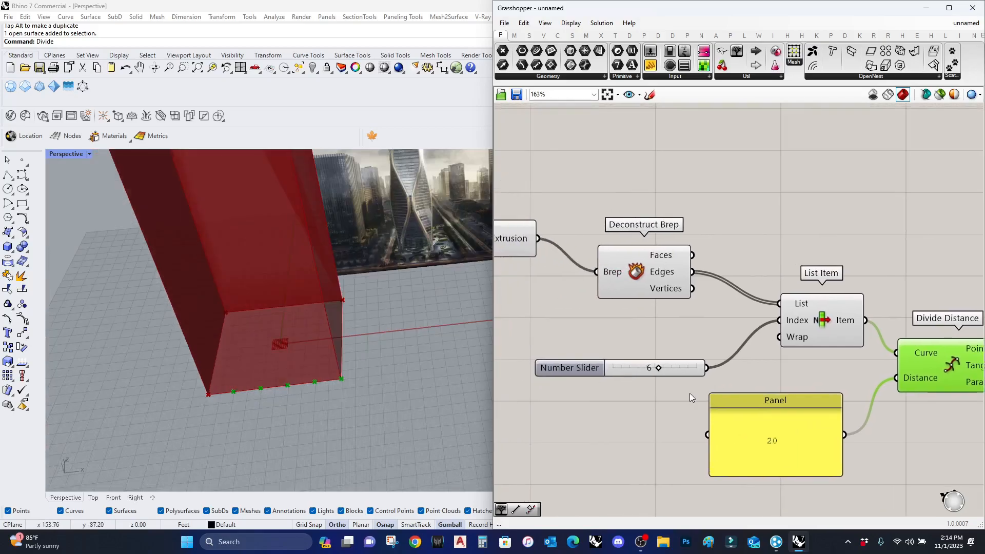
pyautogui.scroll(-5, 657, 404)
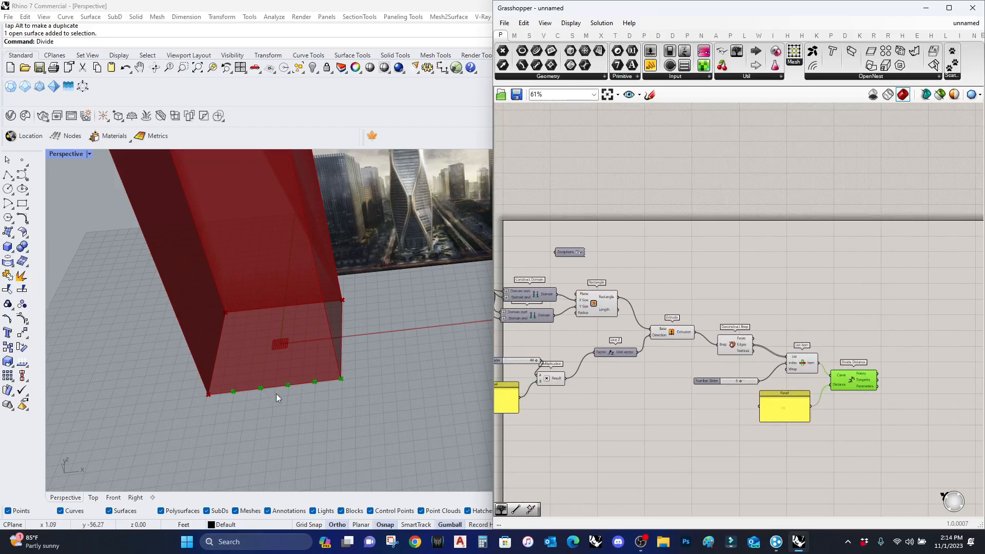
pyautogui.scroll(5, 561, 306)
pyautogui.scroll(7, 674, 270)
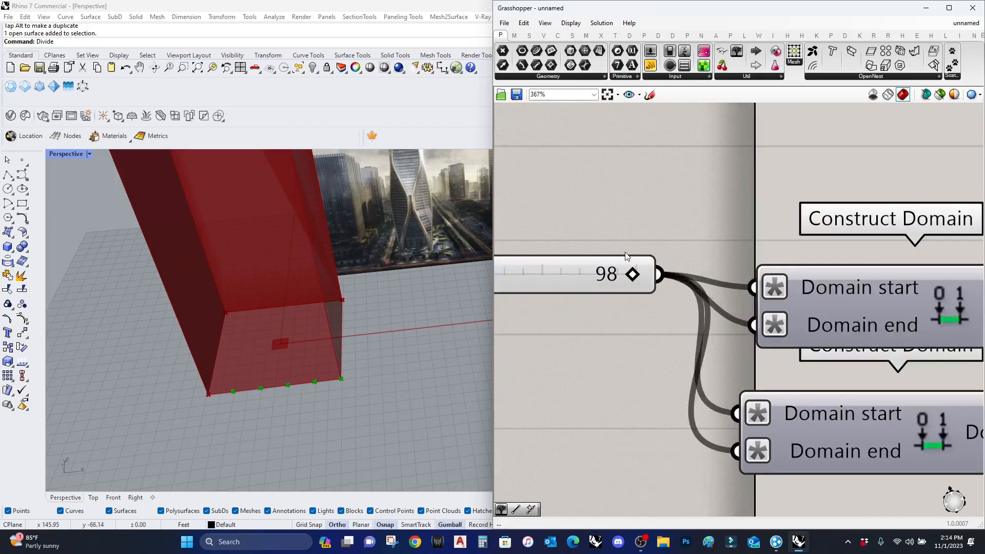
pyautogui.scroll(-15, 762, 393)
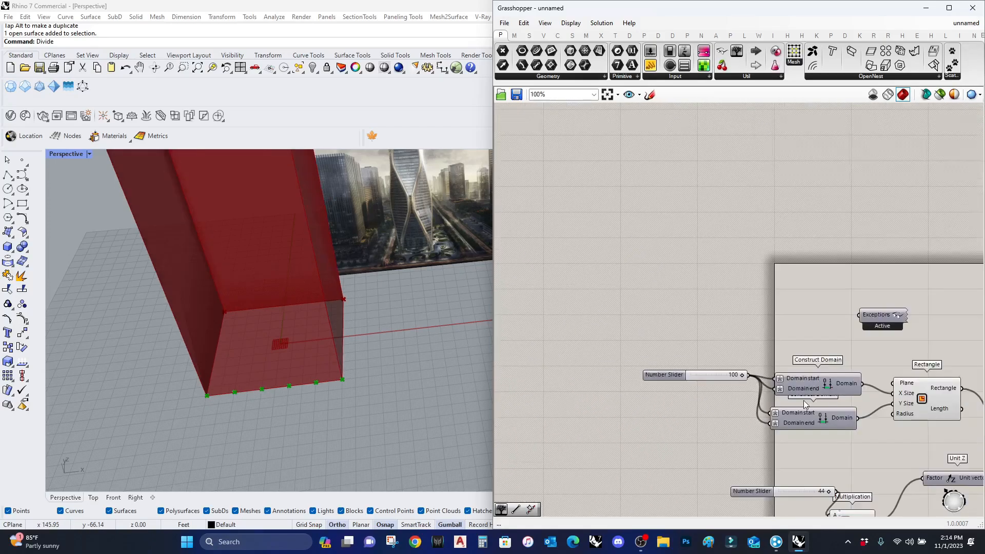
# Add a List Item component after Divide Distance and connect Divide Distance's Points output to its List input
pyautogui.scroll(7, 625, 360)
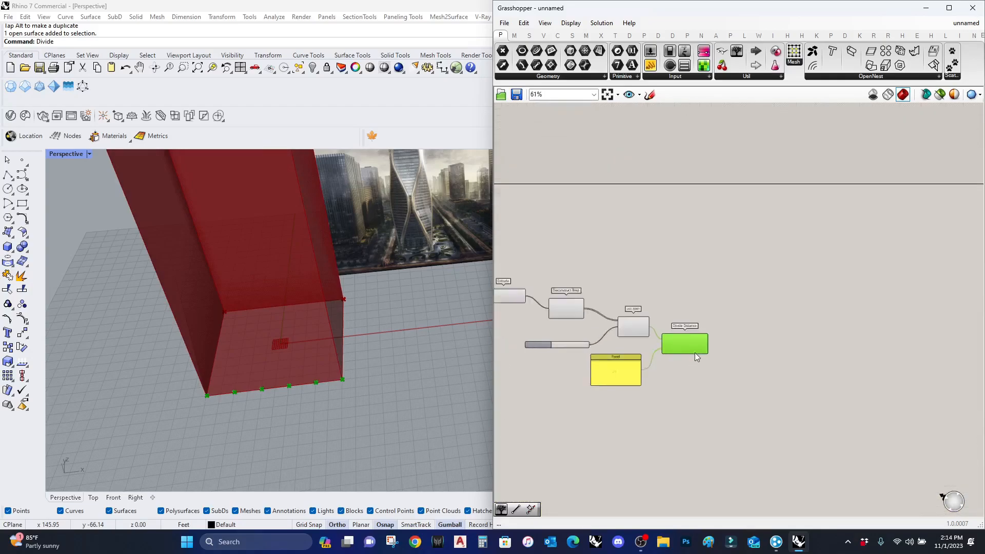
pyautogui.doubleClick(732, 366)
pyautogui.write('list u')
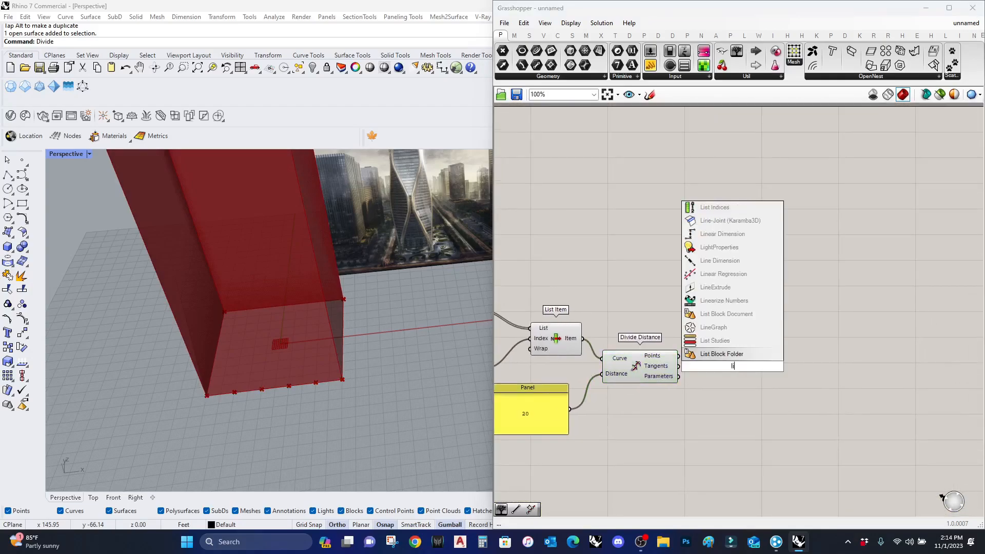
pyautogui.press('BackSpace')
pyautogui.write('item')
pyautogui.press('Return')
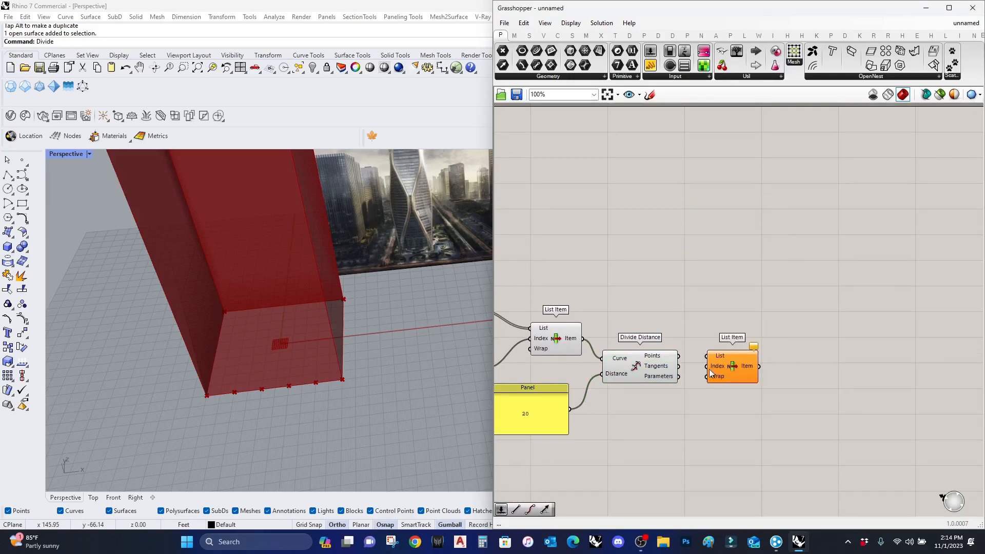
pyautogui.scroll(2, 704, 361)
pyautogui.moveTo(705, 353); pyautogui.dragTo(663, 353)
pyautogui.moveTo(744, 367); pyautogui.dragTo(787, 367)
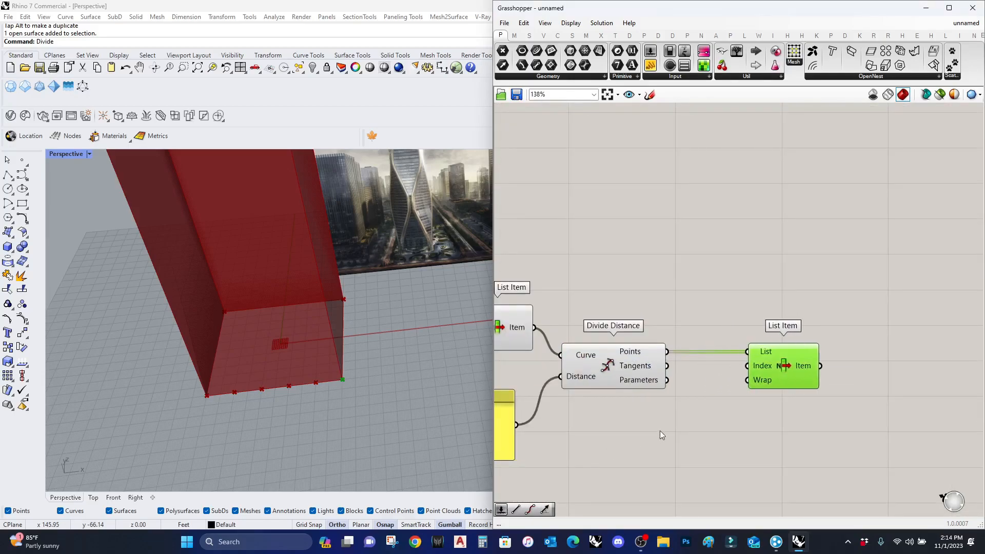
# Add a panel containing 1, connect it to the new List Item's Index input, and tidy the placement of both
pyautogui.moveTo(654, 432); pyautogui.dragTo(733, 411, button='right')
pyautogui.moveTo(545, 410); pyautogui.dragTo(791, 424)
pyautogui.doubleClick(777, 425)
pyautogui.write('1')
pyautogui.click(879, 420)
pyautogui.moveTo(825, 345); pyautogui.dragTo(842, 419)
pyautogui.click(862, 349)
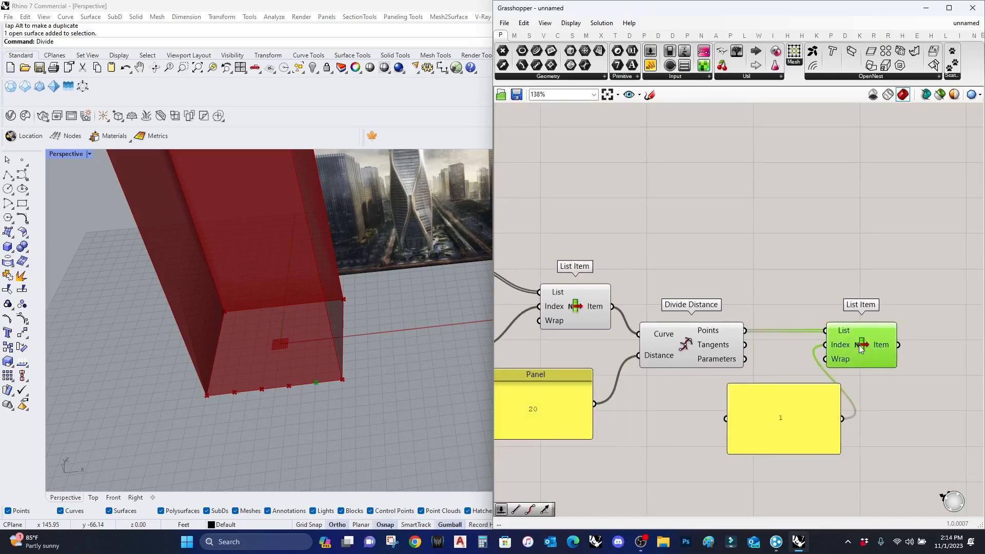
pyautogui.click(759, 428)
pyautogui.moveTo(759, 428); pyautogui.dragTo(690, 442)
pyautogui.moveTo(831, 405); pyautogui.dragTo(833, 406)
pyautogui.moveTo(862, 354); pyautogui.dragTo(847, 388)
# Add a Line SDL component and connect the new List Item's Item output to its Start input
pyautogui.moveTo(905, 407); pyautogui.dragTo(774, 399, button='right')
pyautogui.doubleClick(830, 404)
pyautogui.write('liner')
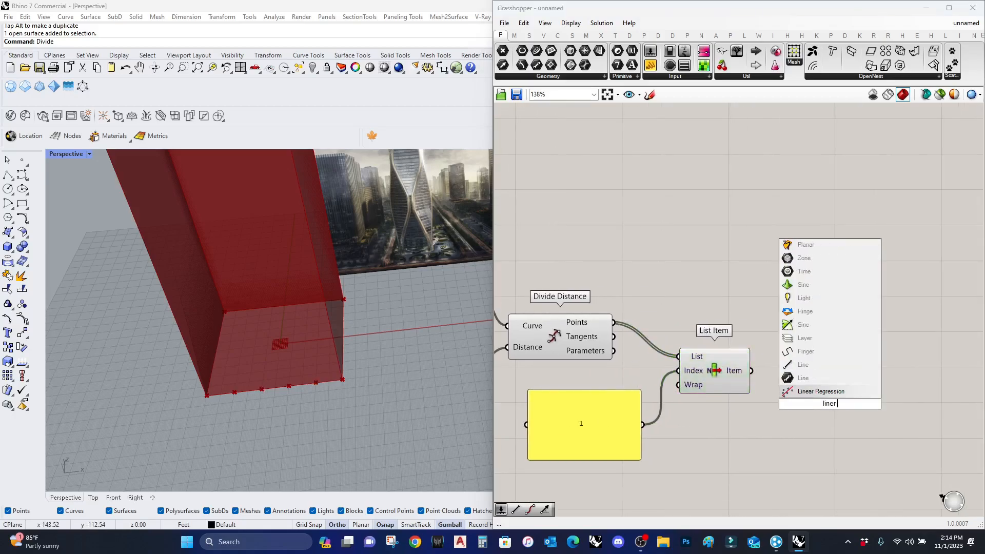
pyautogui.press('BackSpace')
pyautogui.write(' sdl')
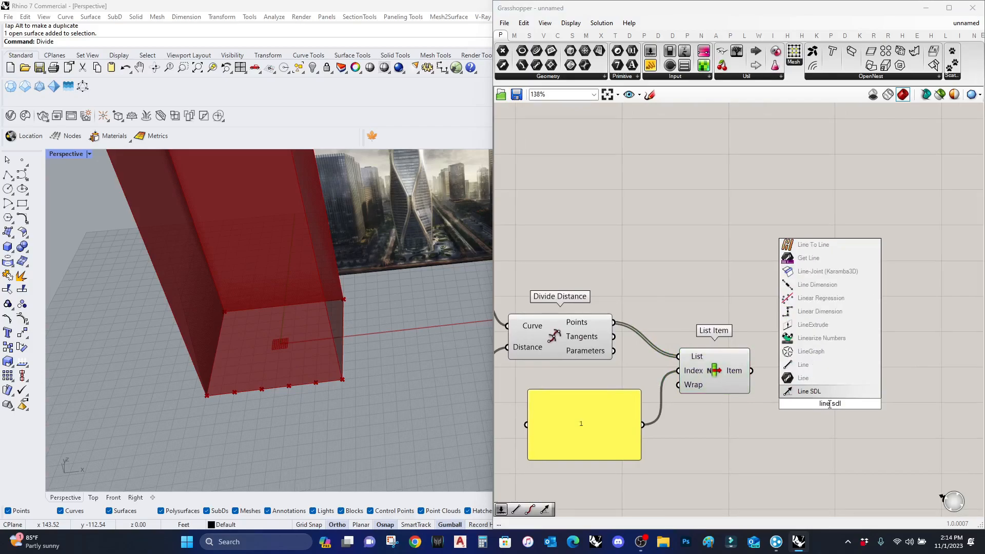
pyautogui.press('Return')
pyautogui.moveTo(754, 370); pyautogui.dragTo(788, 389)
# Connect the Multiplication result that drives the extrusion height to Line SDL's Length input
pyautogui.scroll(-5, 832, 404)
pyautogui.scroll(-2, 832, 404)
pyautogui.scroll(7, 624, 383)
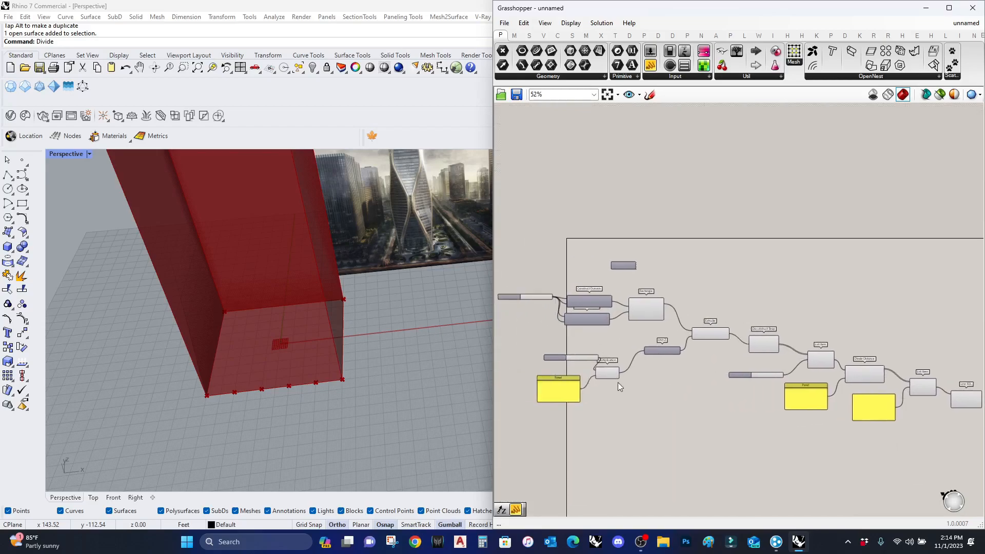
pyautogui.scroll(-7, 683, 347)
pyautogui.moveTo(691, 347)
pyautogui.mouseDown()
pyautogui.moveTo(670, 355)
pyautogui.moveTo(922, 372)
pyautogui.moveTo(924, 390)
pyautogui.moveTo(956, 364)
pyautogui.moveTo(961, 375)
pyautogui.mouseUp()
pyautogui.scroll(9, 918, 371)
pyautogui.scroll(-5, 906, 437)
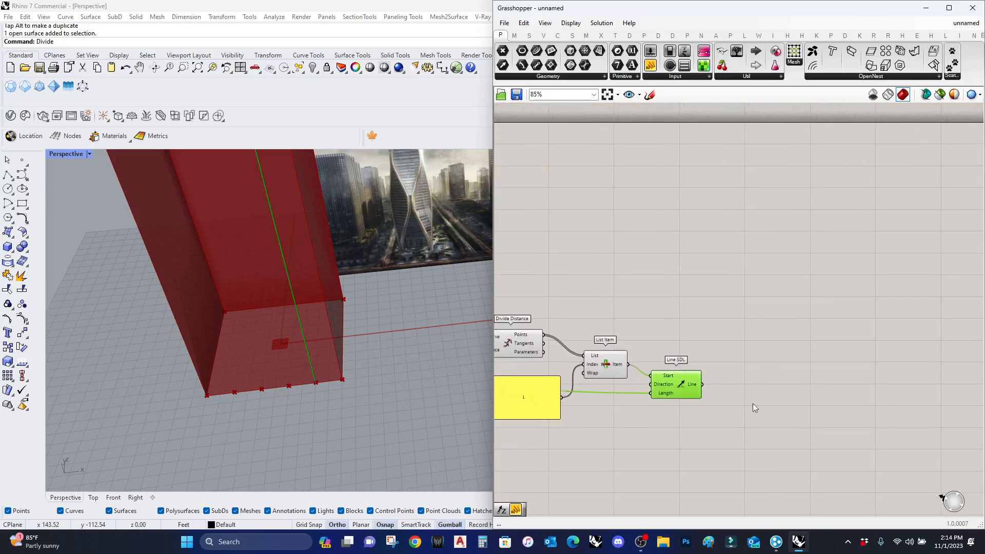
# Add a Divide Curve component and connect Line SDL's Line output to its Curve input
pyautogui.doubleClick(769, 409)
pyautogui.write('divide')
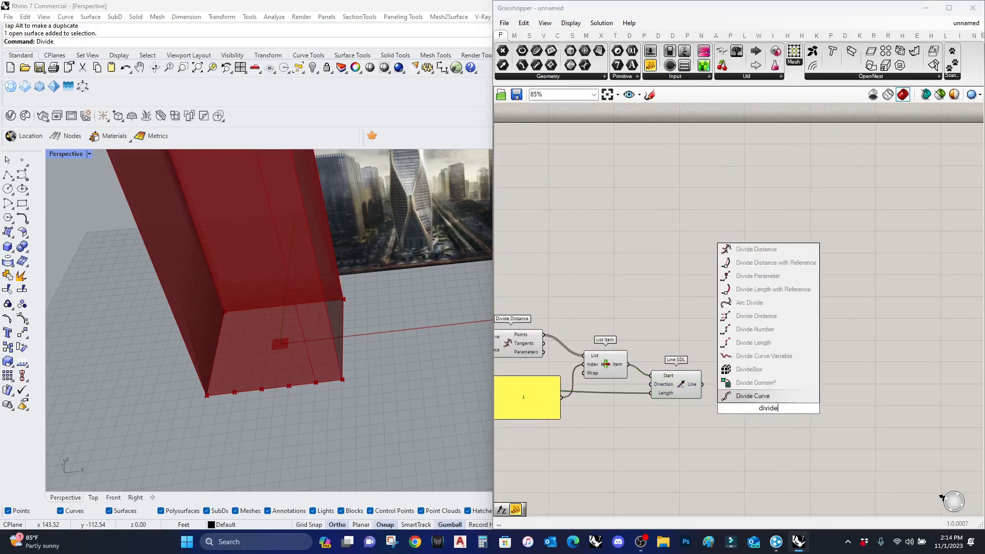
pyautogui.click(768, 400)
pyautogui.moveTo(723, 398); pyautogui.dragTo(739, 400)
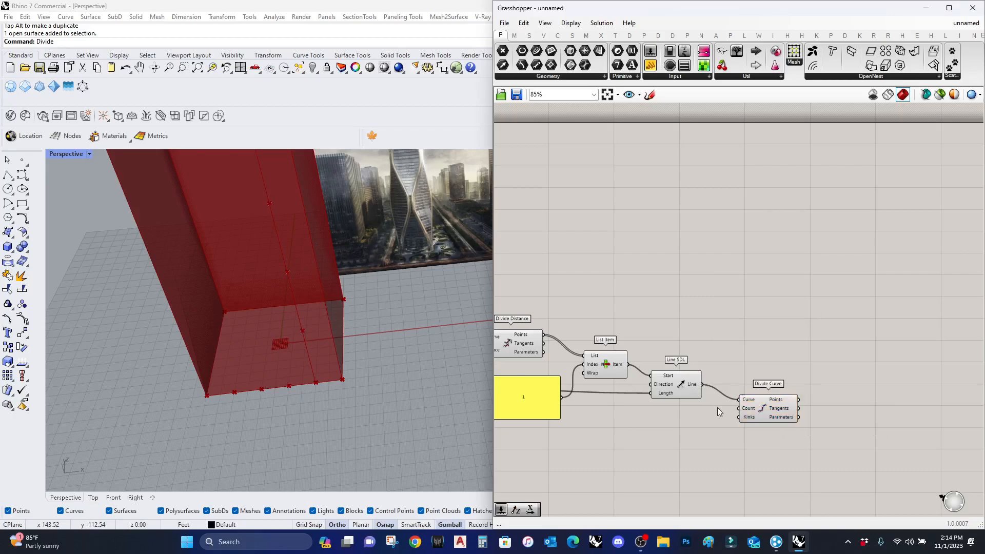
# Add a number slider below Line SDL with integer rounding and a maximum of 30
pyautogui.moveTo(715, 433); pyautogui.dragTo(796, 424, button='right')
pyautogui.moveTo(679, 408); pyautogui.dragTo(737, 396, button='right')
pyautogui.doubleClick(790, 407)
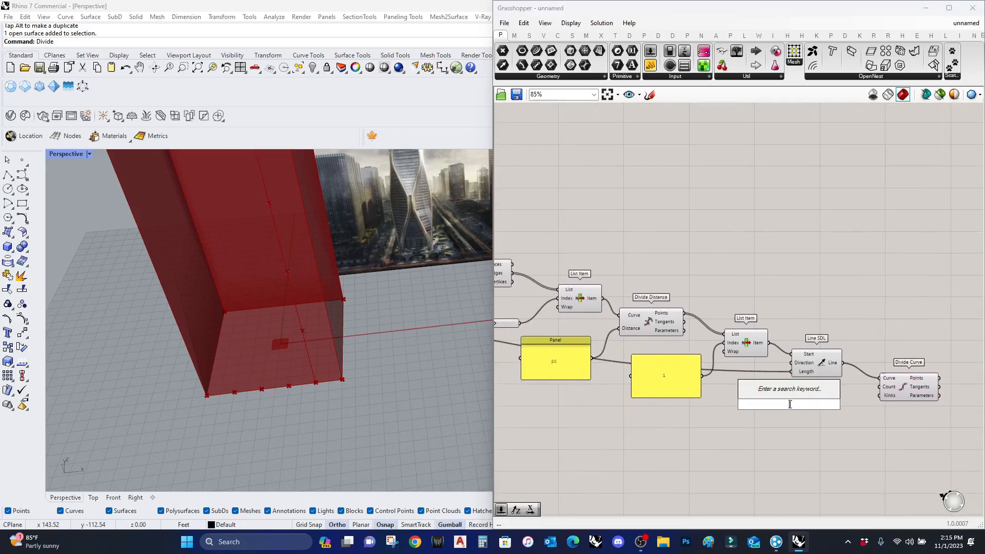
pyautogui.write('slider')
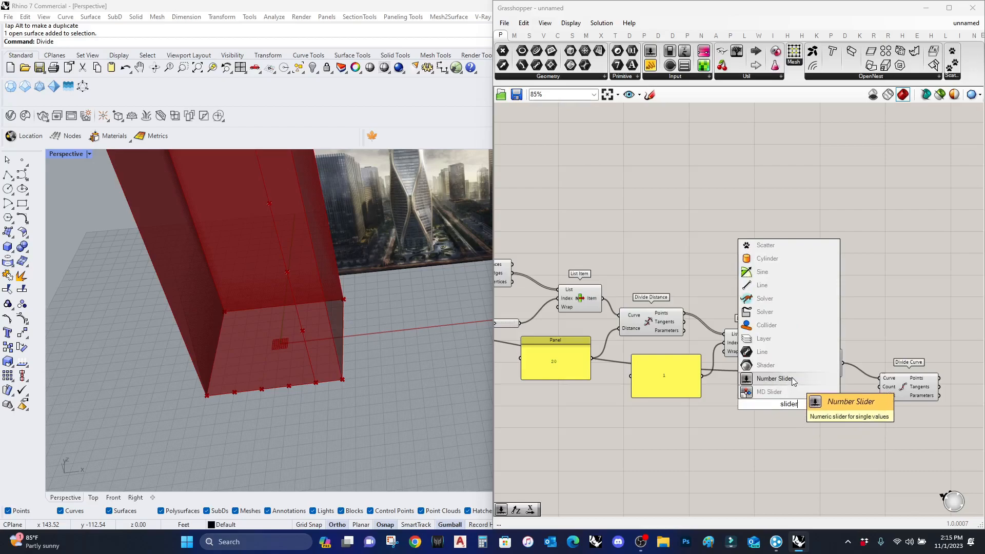
pyautogui.click(793, 378)
pyautogui.click(760, 405)
pyautogui.doubleClick(762, 404)
pyautogui.click(772, 374)
pyautogui.doubleClick(789, 434)
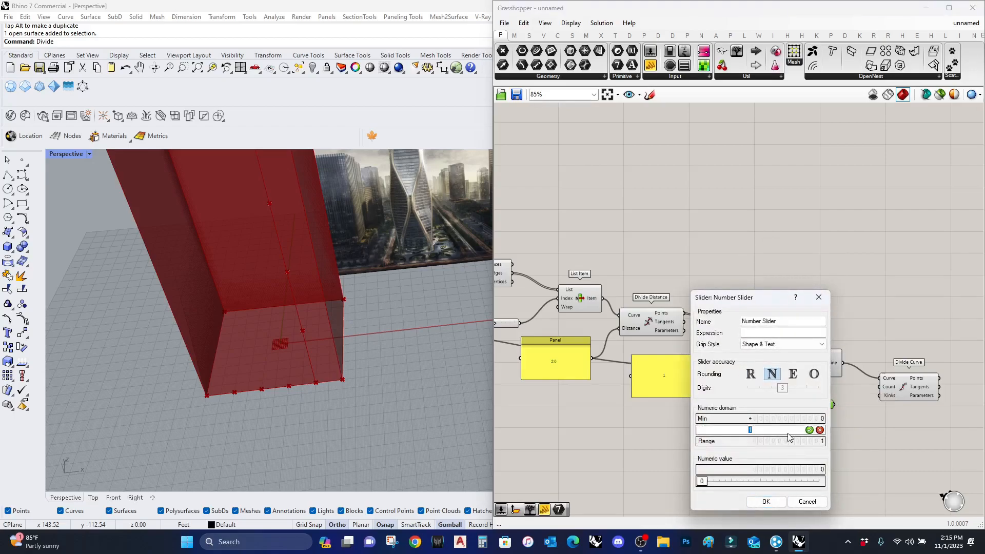
pyautogui.click(809, 430)
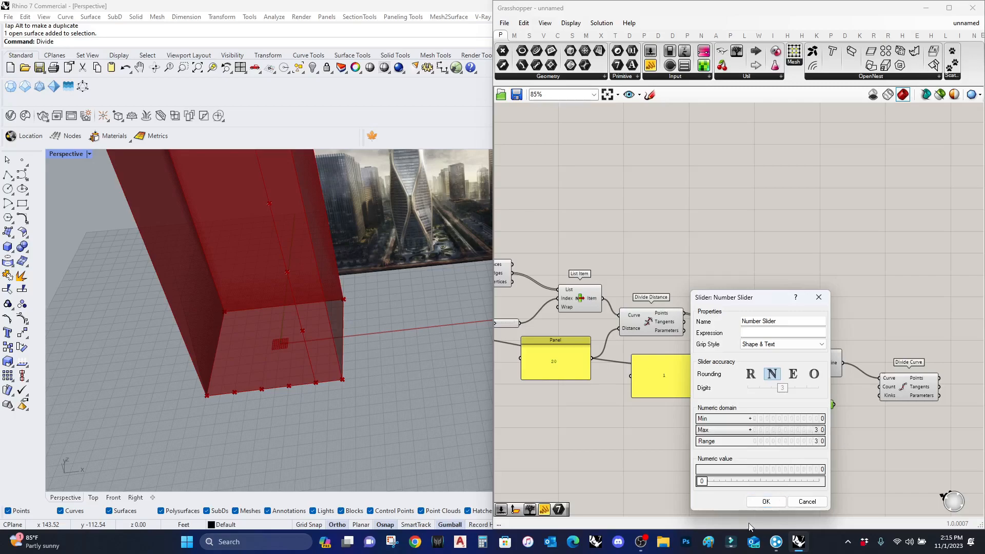
pyautogui.click(766, 502)
# Connect the new number slider to Divide Curve's Count input and set it to 24
pyautogui.scroll(3, 882, 389)
pyautogui.moveTo(876, 386); pyautogui.dragTo(778, 420)
pyautogui.click(918, 394)
pyautogui.scroll(-3, 917, 451)
# Add a second Line SDL component and connect Divide Curve's Points output to its Start input
pyautogui.moveTo(917, 451); pyautogui.dragTo(728, 417, button='right')
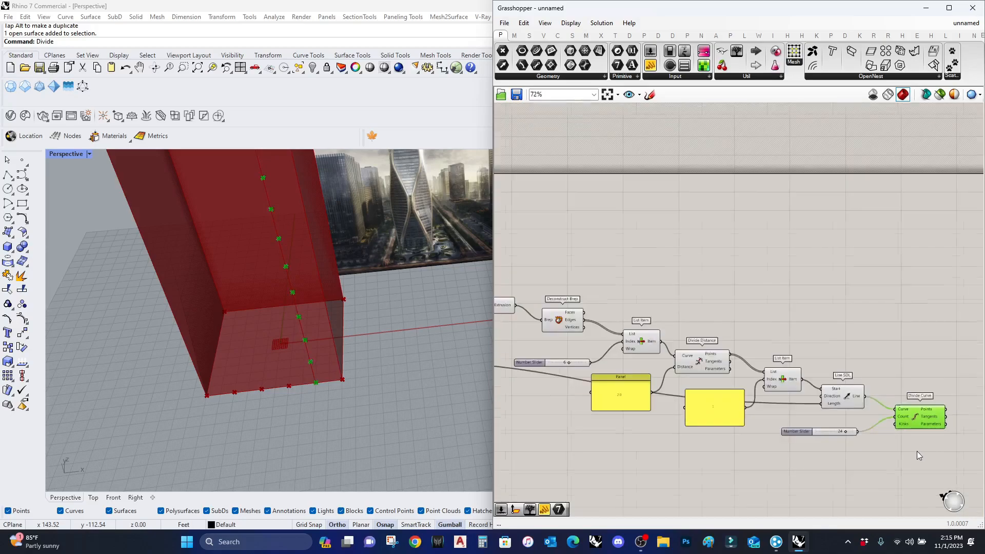
pyautogui.scroll(1, 727, 417)
pyautogui.doubleClick(784, 422)
pyautogui.write('line sdl')
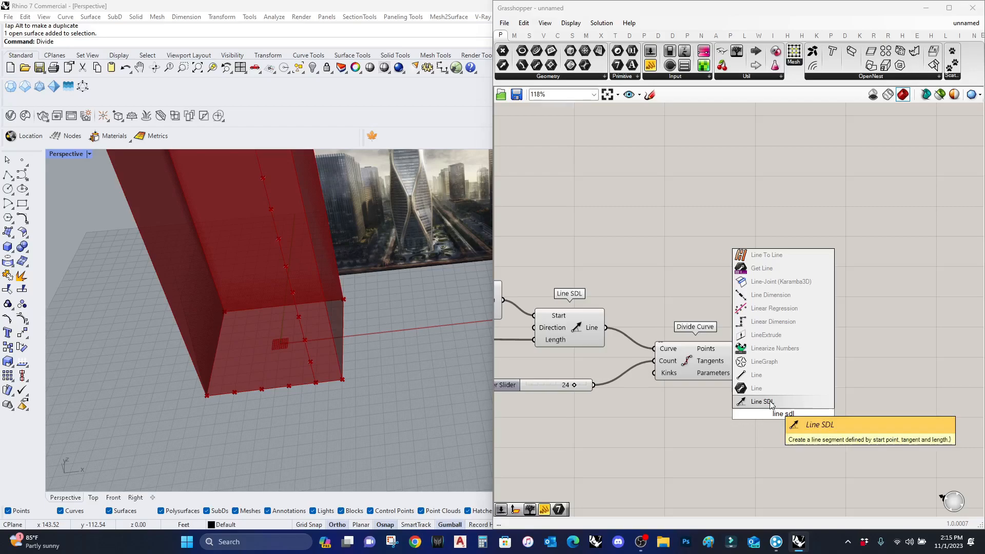
pyautogui.click(765, 402)
pyautogui.moveTo(737, 349); pyautogui.dragTo(719, 424)
# Add a Unit Y vector and connect it to the second Line SDL's Direction input
pyautogui.doubleClick(677, 424)
pyautogui.write('unit y')
pyautogui.click(667, 410)
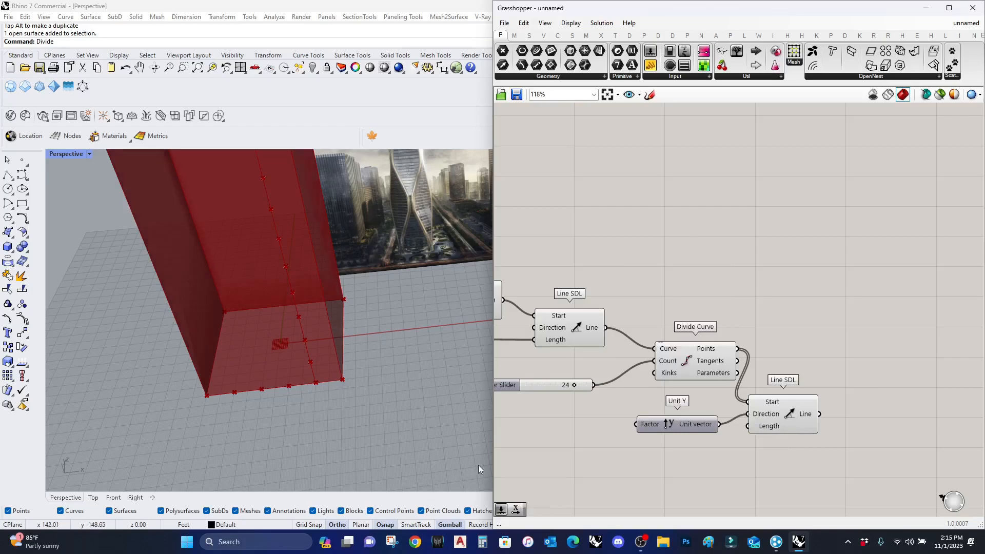
# Duplicate the Count number slider below the direction vector and set the copy's maximum to 60
pyautogui.moveTo(478, 465); pyautogui.dragTo(441, 452, button='right')
pyautogui.moveTo(594, 446); pyautogui.dragTo(626, 401, button='right')
pyautogui.click(575, 382)
pyautogui.keyDown('alt'); pyautogui.moveTo(575, 382); pyautogui.dragTo(676, 464); pyautogui.keyUp('alt')
pyautogui.scroll(3, 706, 469)
pyautogui.doubleClick(641, 473)
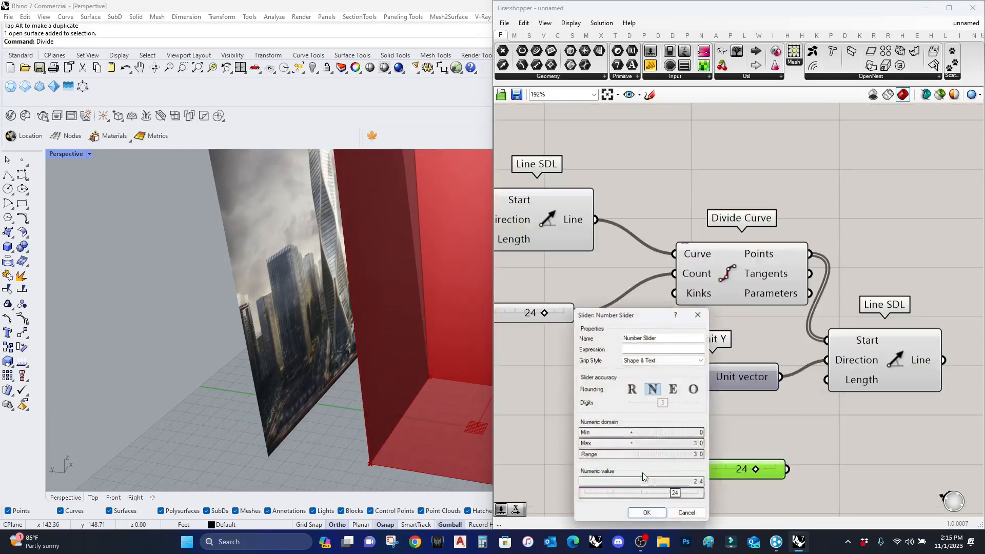
pyautogui.doubleClick(665, 444)
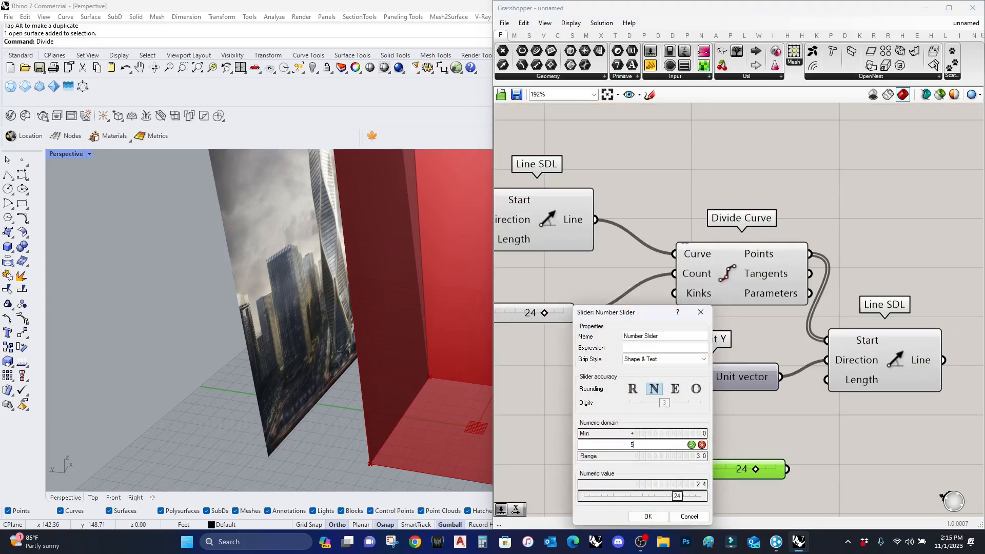
pyautogui.write('60')
pyautogui.click(691, 445)
pyautogui.click(647, 516)
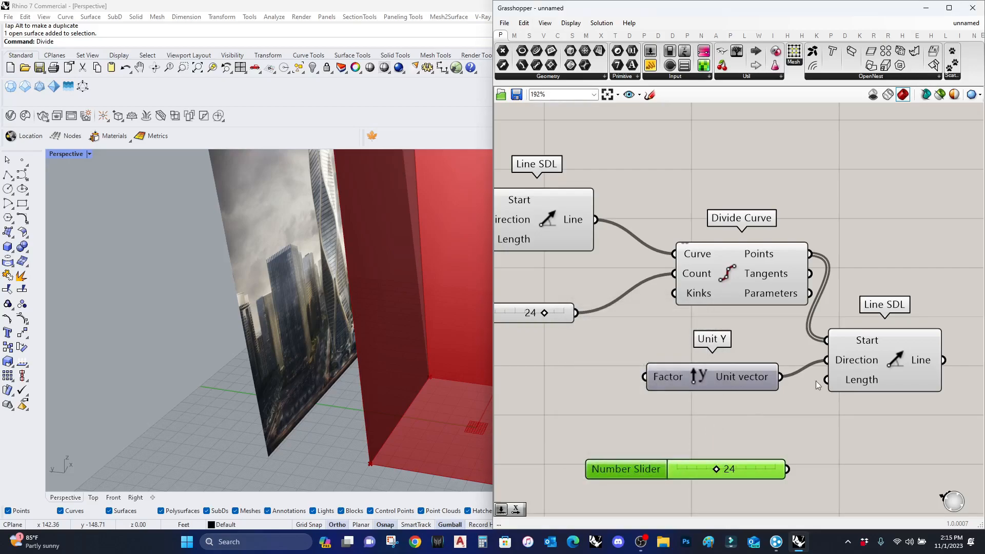
# Connect the duplicated slider to the second Line SDL's Length input, set it to 56, and inspect the lines on the tower
pyautogui.click(818, 389)
pyautogui.moveTo(872, 390); pyautogui.dragTo(787, 469)
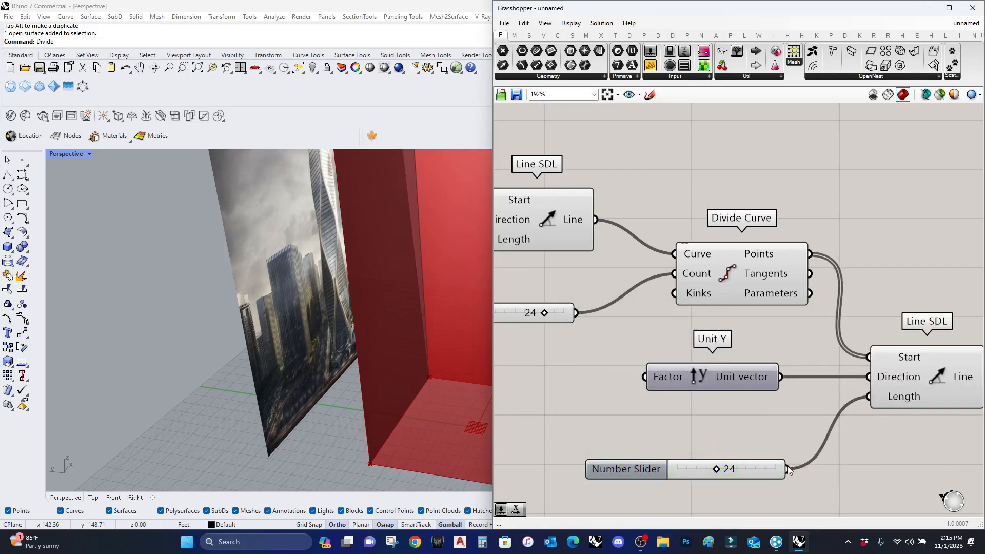
pyautogui.moveTo(718, 470); pyautogui.dragTo(780, 475)
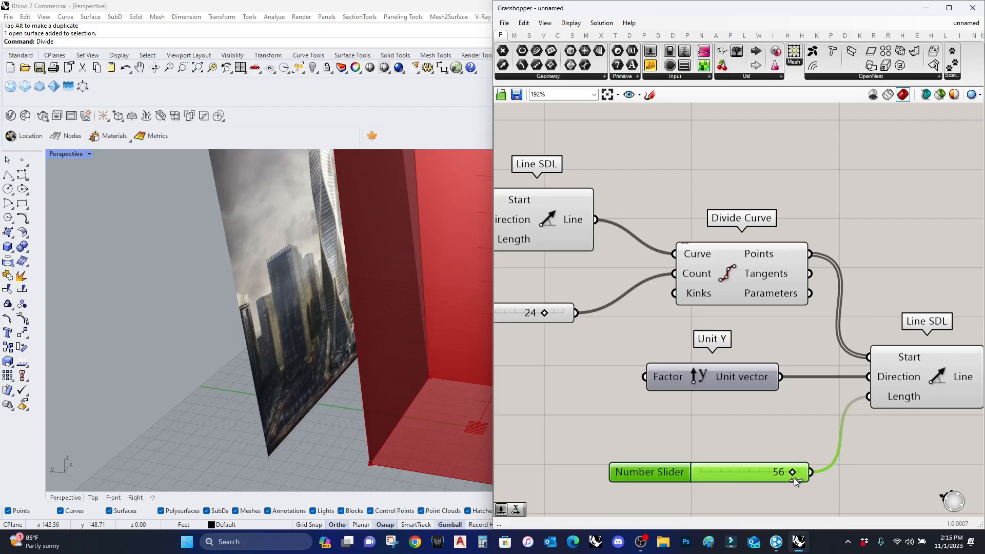
pyautogui.scroll(-7, 321, 419)
pyautogui.moveTo(381, 425); pyautogui.dragTo(321, 314, button='right')
# Add a Unit X vector, connect it to the second Line SDL's Direction input, and delete the Unit Y component
pyautogui.moveTo(804, 479); pyautogui.dragTo(668, 475, button='right')
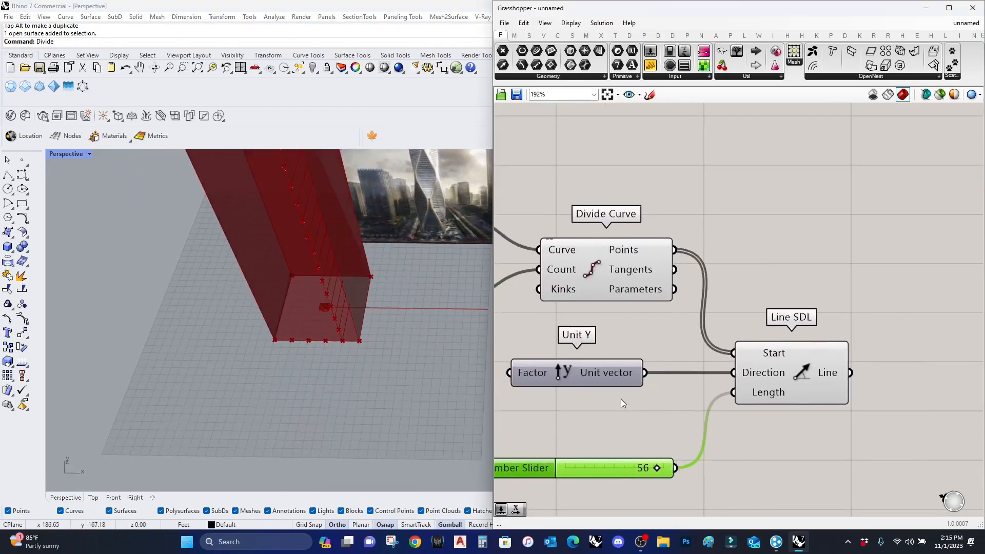
pyautogui.doubleClick(619, 400)
pyautogui.write('x')
pyautogui.click(611, 361)
pyautogui.moveTo(736, 373); pyautogui.dragTo(682, 401)
pyautogui.click(583, 368)
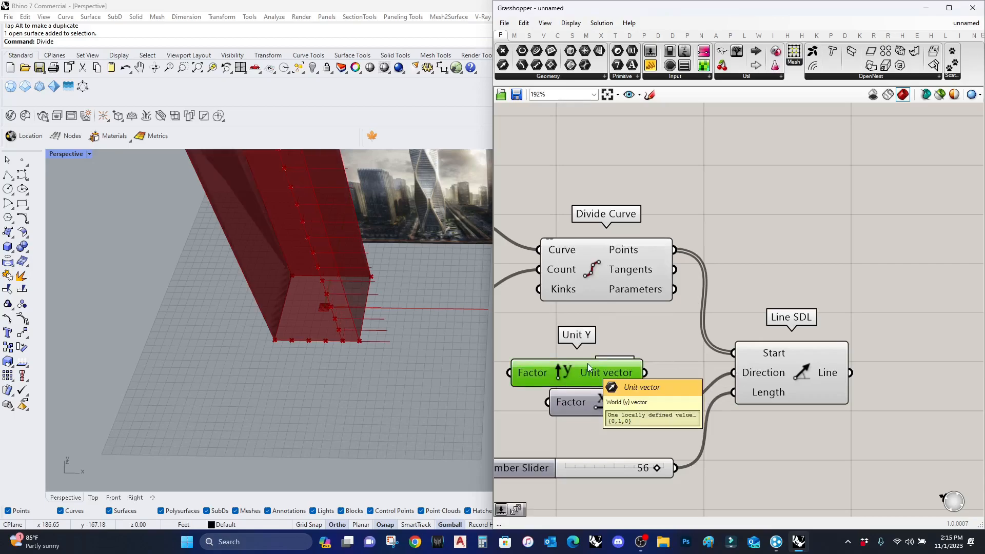
pyautogui.press('Delete')
# Apply the expression -x to the second Line SDL's Length input to reverse the lines' direction
pyautogui.rightClick(749, 393)
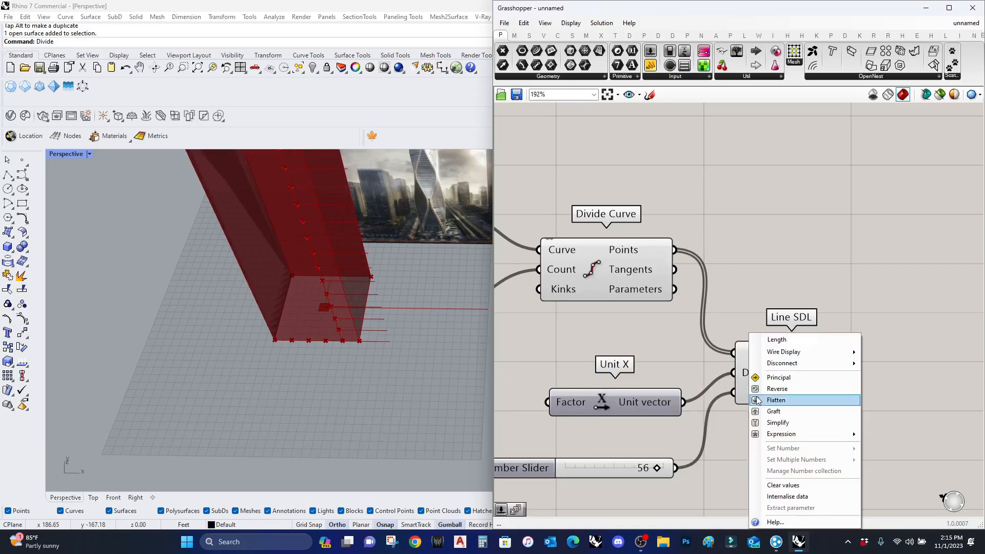
pyautogui.moveTo(852, 438)
pyautogui.click(712, 448)
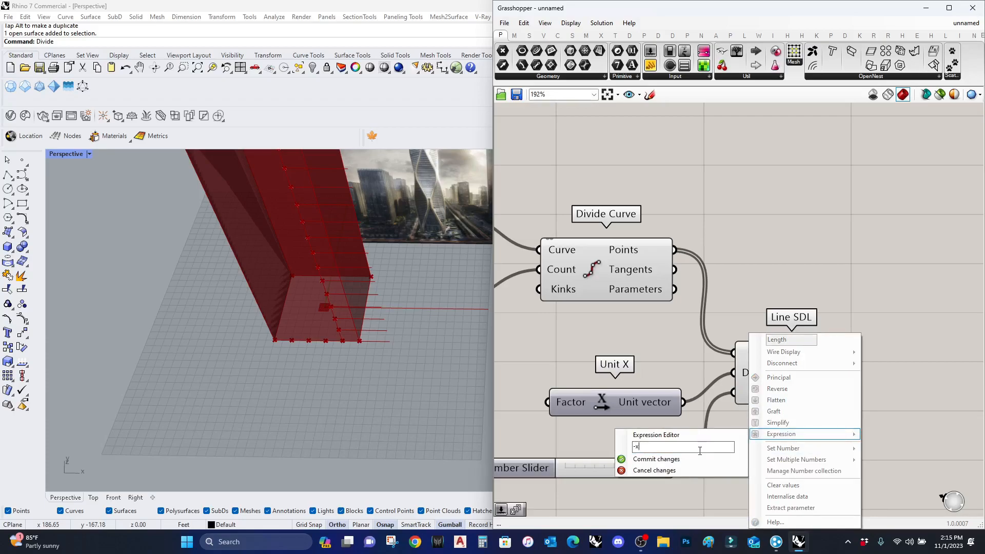
pyautogui.click(690, 460)
pyautogui.click(760, 392)
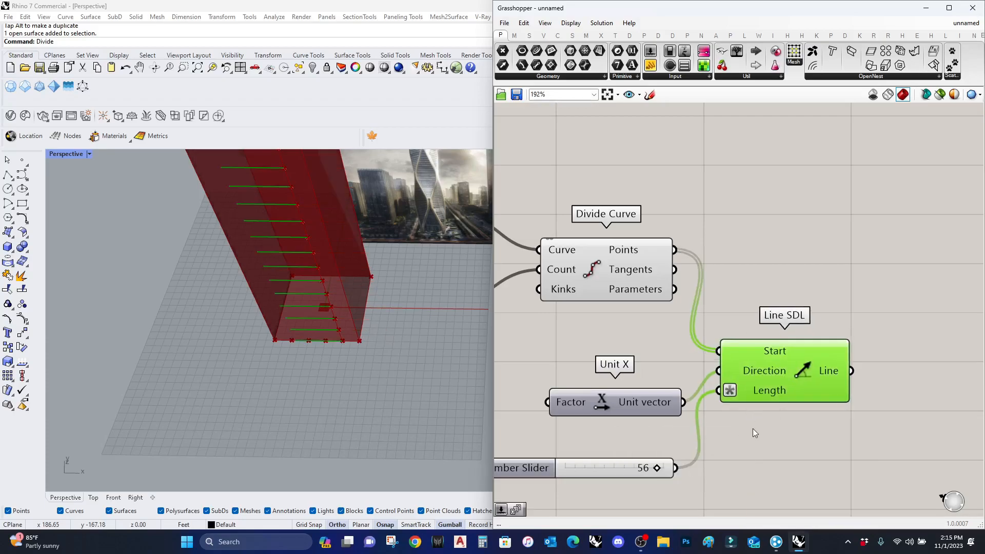
pyautogui.scroll(-1, 750, 429)
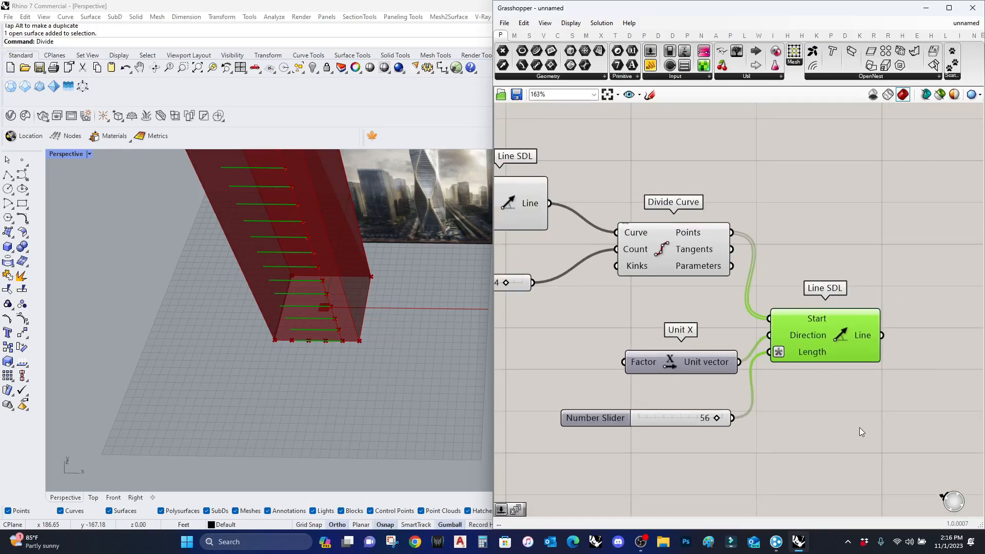
# Duplicate the second Line SDL together with its Unit X vector and length slider, placing the copies below the originals
pyautogui.moveTo(888, 445); pyautogui.dragTo(667, 321)
pyautogui.moveTo(827, 324); pyautogui.dragTo(842, 463)
pyautogui.press('alt')
pyautogui.moveTo(837, 465); pyautogui.dragTo(844, 359, button='right')
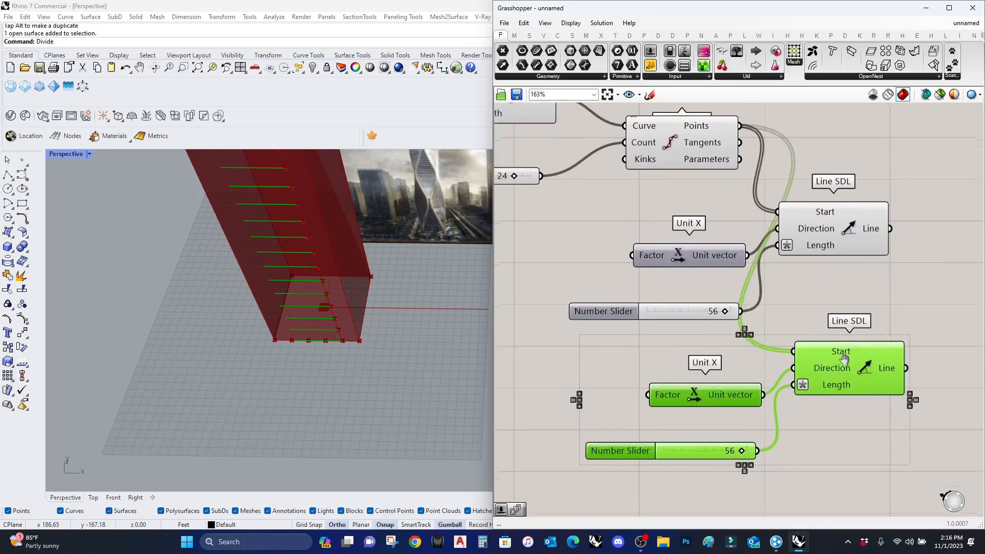
# Remove the minus sign from the duplicated Line SDL's Length expression, moving the Grasshopper window aside for the edit and back
pyautogui.scroll(3, 719, 462)
pyautogui.rightClick(847, 349)
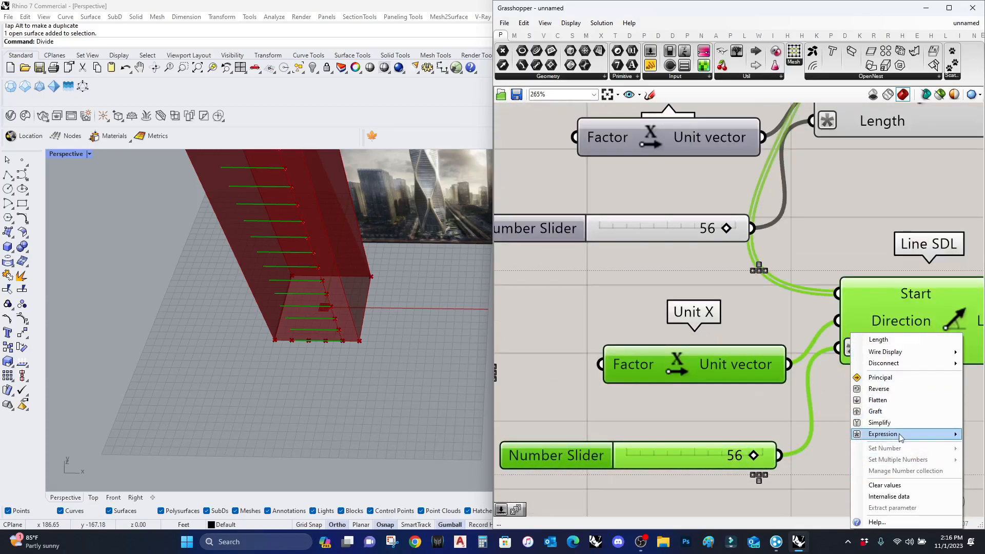
pyautogui.moveTo(783, 13); pyautogui.dragTo(485, 42)
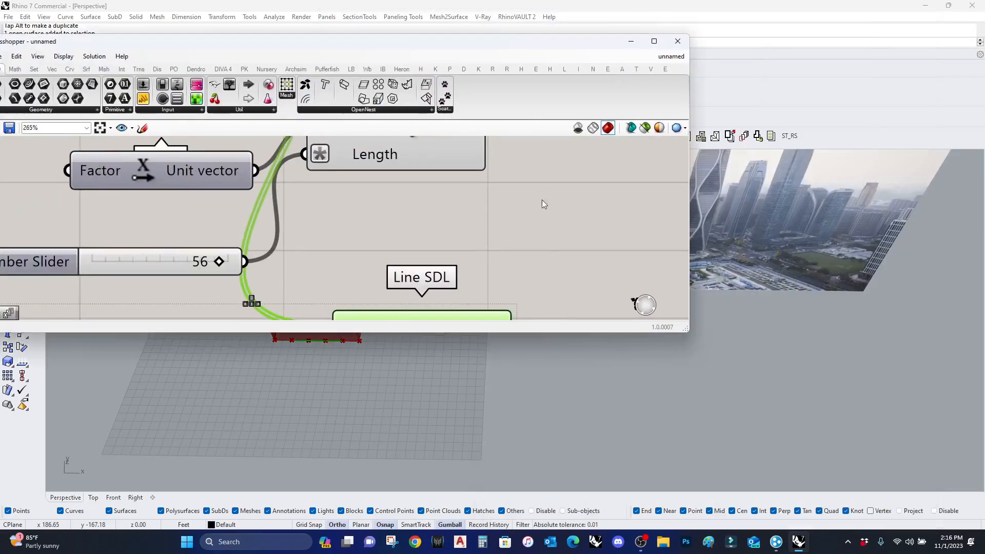
pyautogui.doubleClick(542, 331)
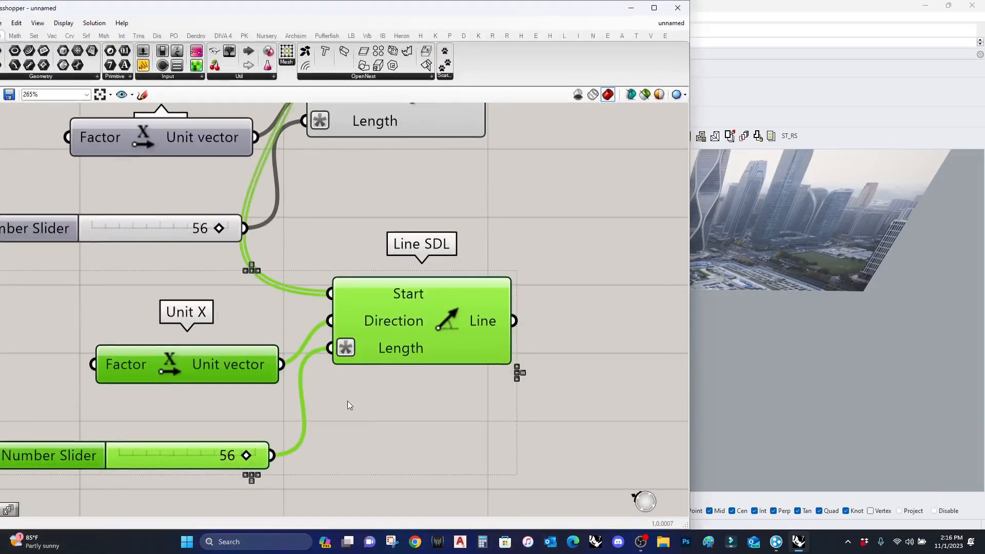
pyautogui.rightClick(343, 353)
pyautogui.moveTo(400, 434)
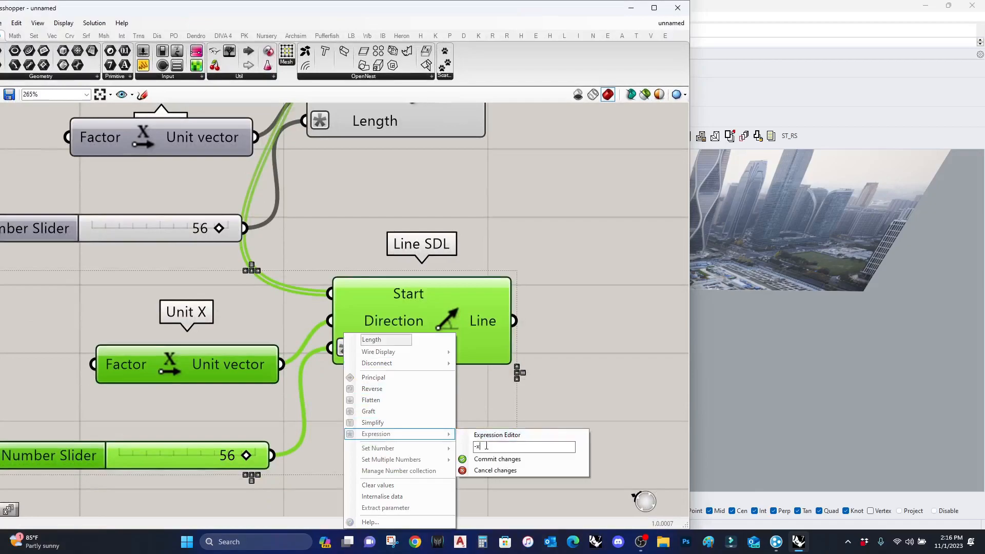
pyautogui.click(480, 462)
pyautogui.moveTo(420, 10); pyautogui.dragTo(984, 1)
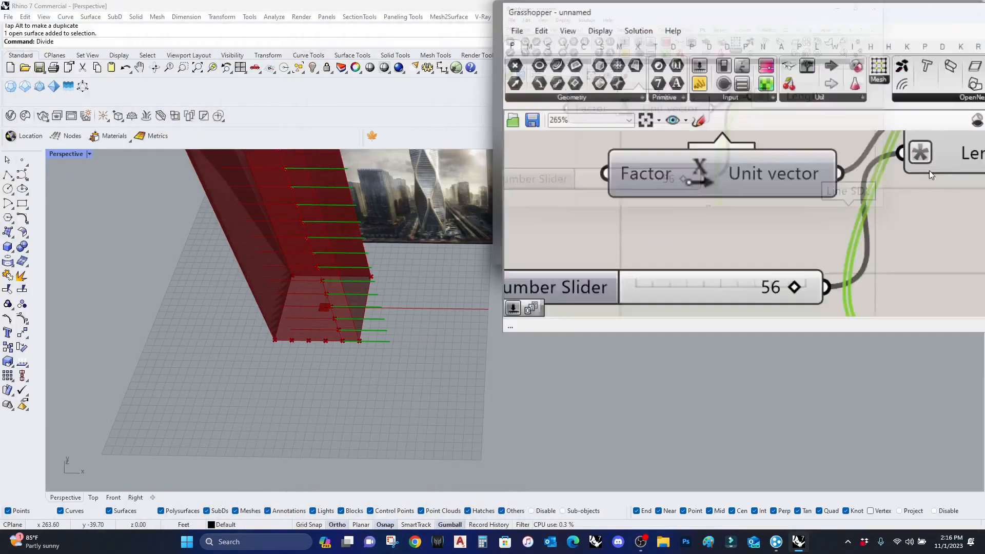
# Extend the Grasshopper window downward and set the duplicated Line SDL's length slider to 11
pyautogui.moveTo(831, 262); pyautogui.dragTo(830, 529)
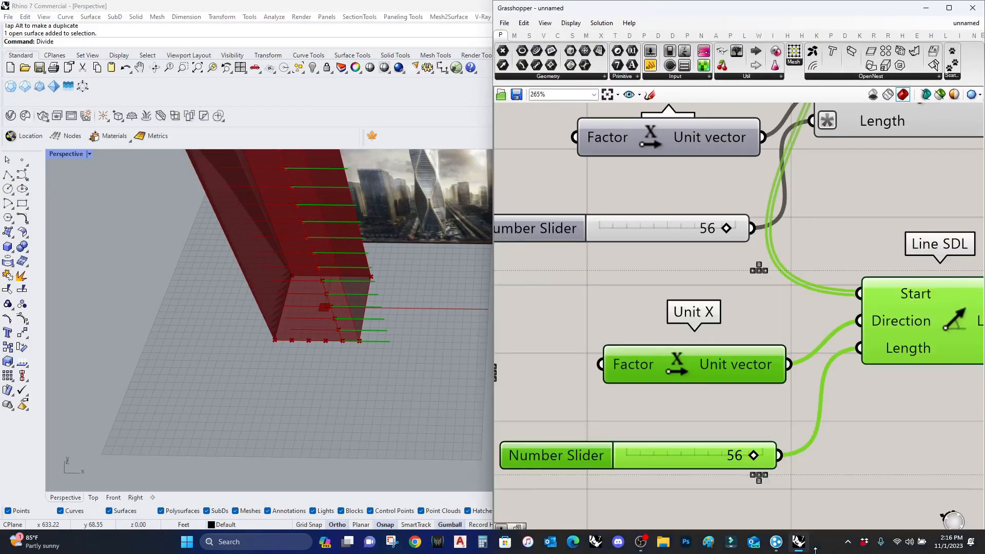
pyautogui.scroll(-3, 818, 439)
pyautogui.scroll(4, 769, 454)
pyautogui.moveTo(776, 434); pyautogui.dragTo(669, 438)
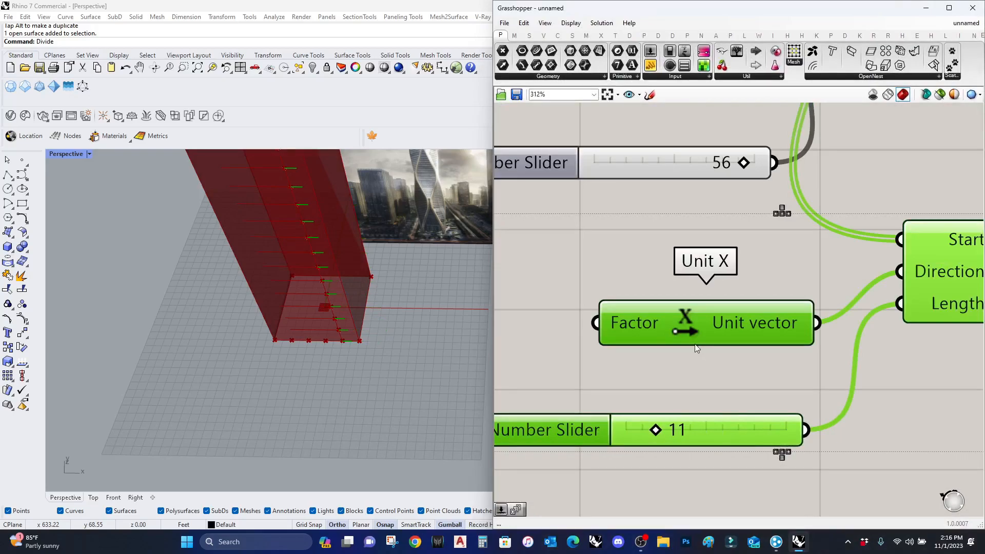
pyautogui.scroll(-5, 696, 343)
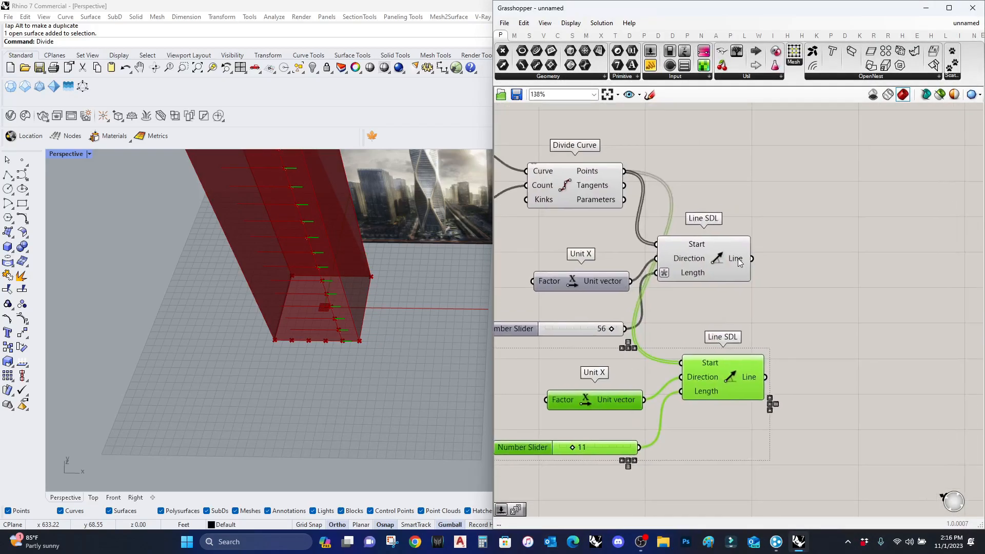
pyautogui.click(808, 246)
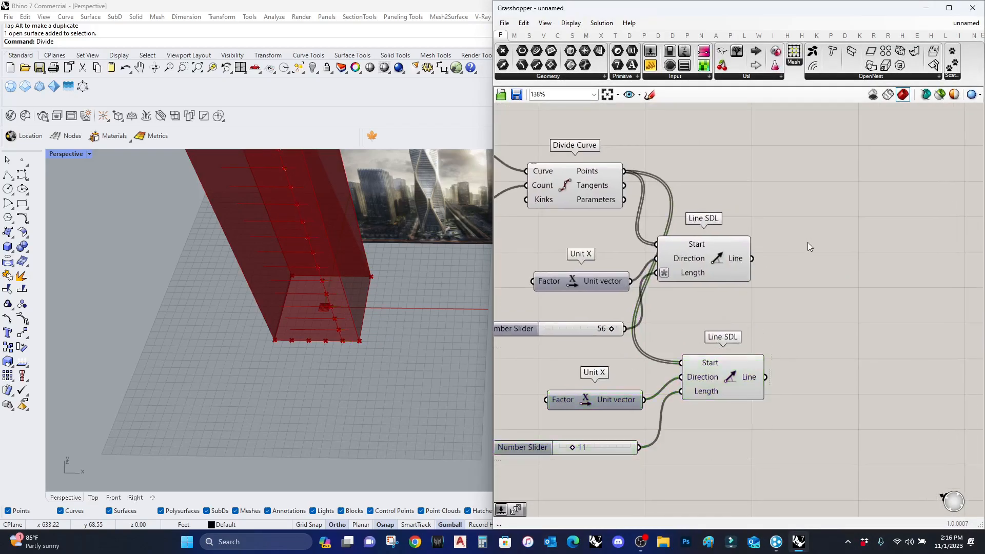
# Add a Join Curves component and connect the Line outputs of both Line SDL components to its Curves input
pyautogui.doubleClick(830, 279)
pyautogui.write('join')
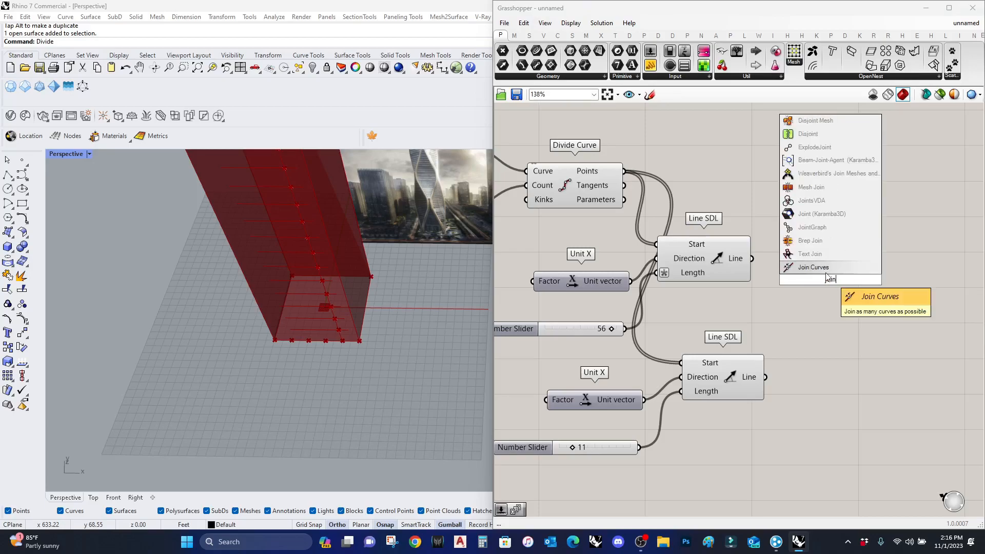
pyautogui.press('Return')
pyautogui.moveTo(752, 258); pyautogui.dragTo(790, 272)
pyautogui.keyDown('shift'); pyautogui.moveTo(765, 377); pyautogui.dragTo(786, 272); pyautogui.keyUp('shift')
pyautogui.click(832, 282)
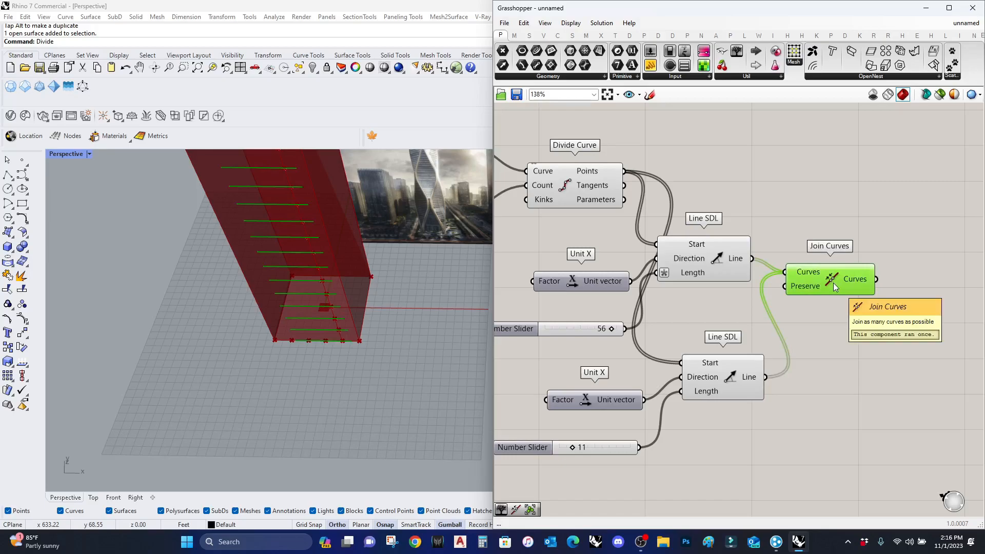
pyautogui.moveTo(860, 280)
pyautogui.moveTo(859, 277); pyautogui.dragTo(878, 302)
# Add an Evaluate Curve component, feed it the joined curves, and reparameterize its Curve input
pyautogui.scroll(-1, 870, 350)
pyautogui.moveTo(871, 350); pyautogui.dragTo(731, 371, button='right')
pyautogui.scroll(3, 734, 369)
pyautogui.click(750, 358)
pyautogui.doubleClick(750, 362)
pyautogui.write('evaluate')
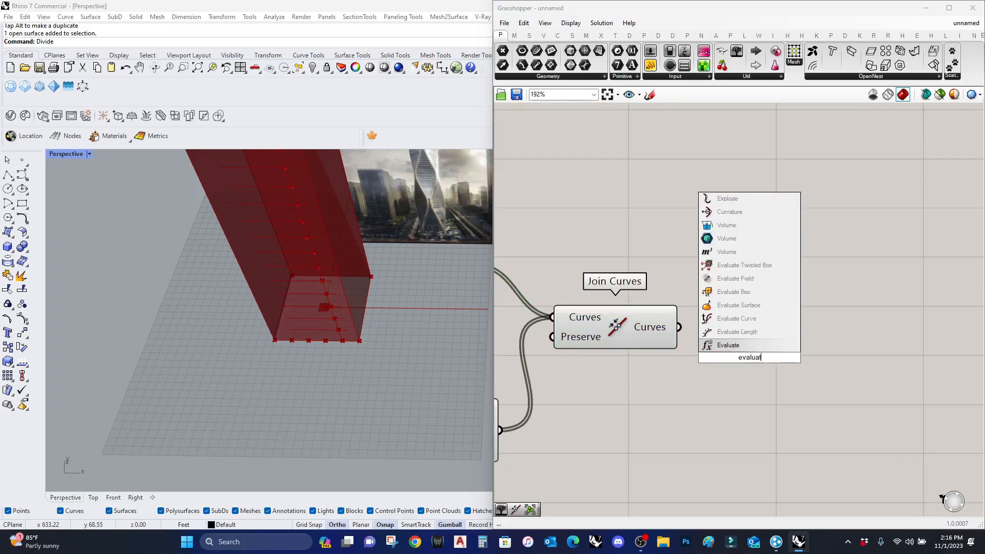
pyautogui.click(749, 320)
pyautogui.moveTo(683, 334); pyautogui.dragTo(738, 336)
pyautogui.rightClick(739, 329)
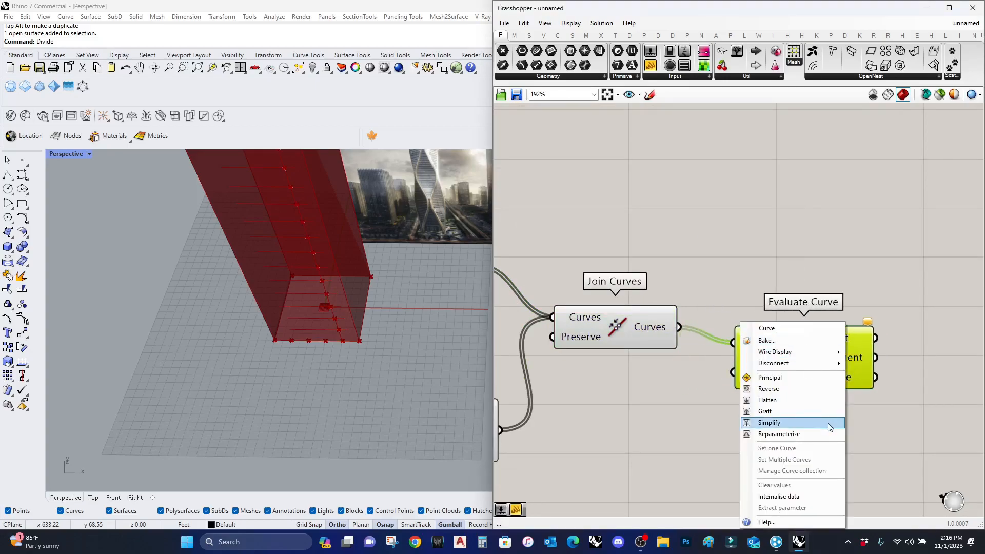
pyautogui.click(821, 434)
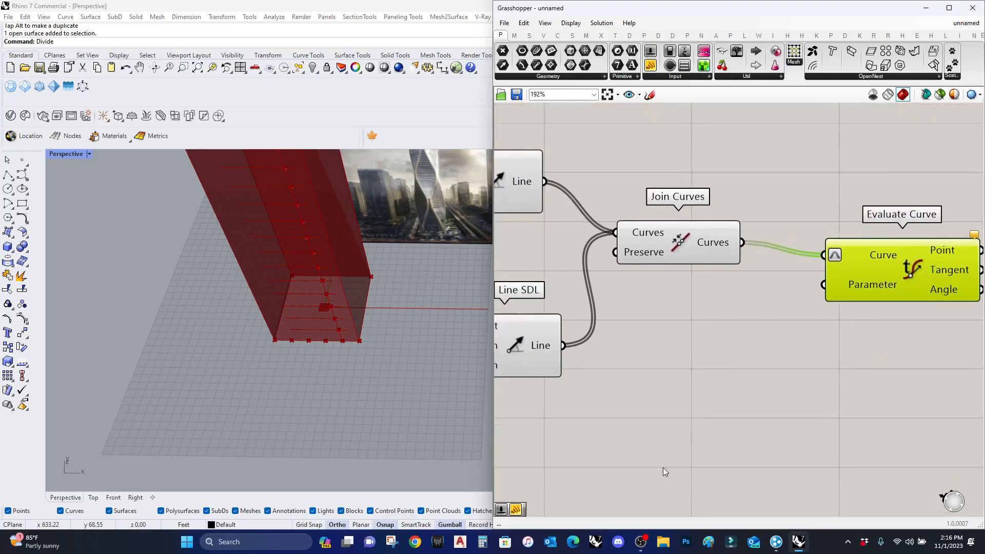
# Add a List Length component below Join Curves and connect the joined curves to its List input
pyautogui.doubleClick(739, 387)
pyautogui.write('li')
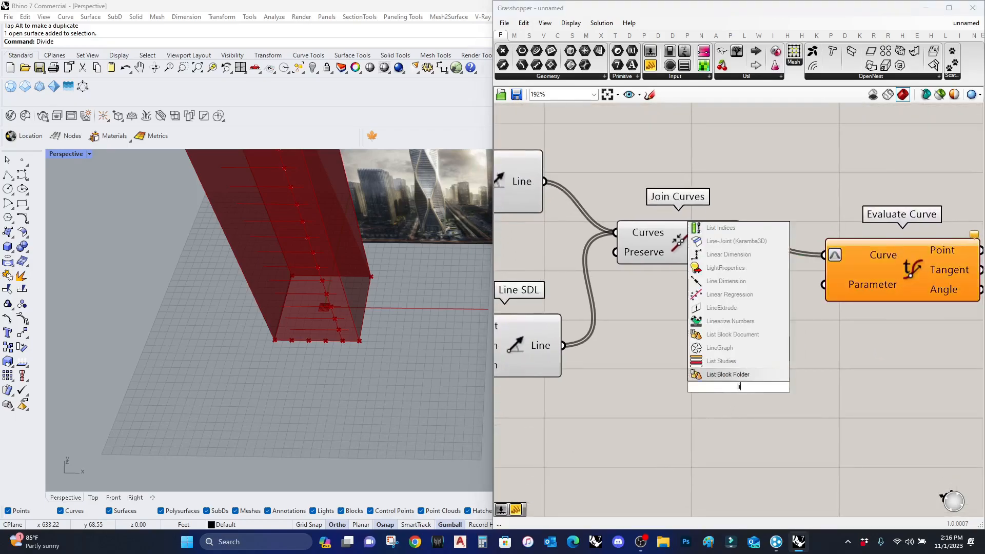
pyautogui.write('st lenght')
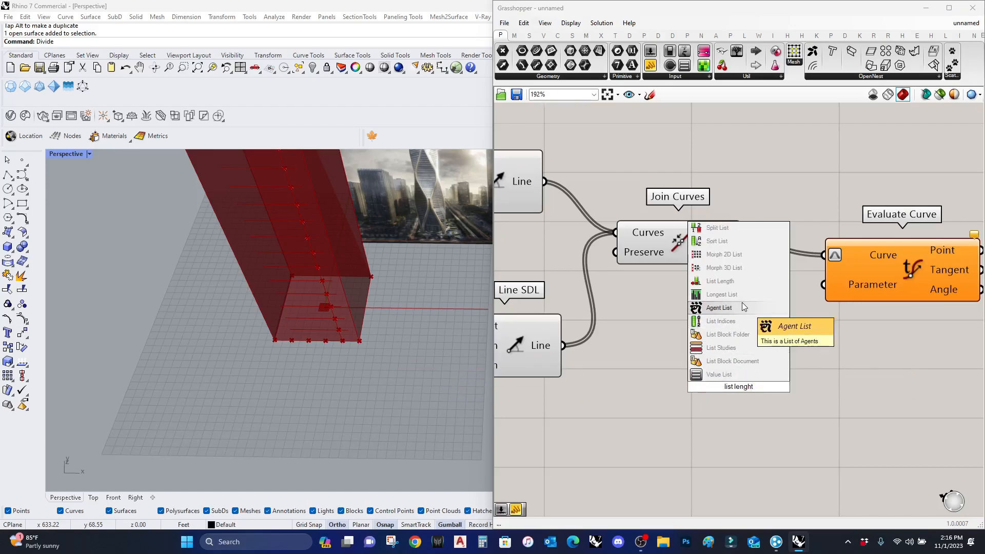
pyautogui.click(733, 283)
pyautogui.moveTo(742, 243); pyautogui.dragTo(688, 387)
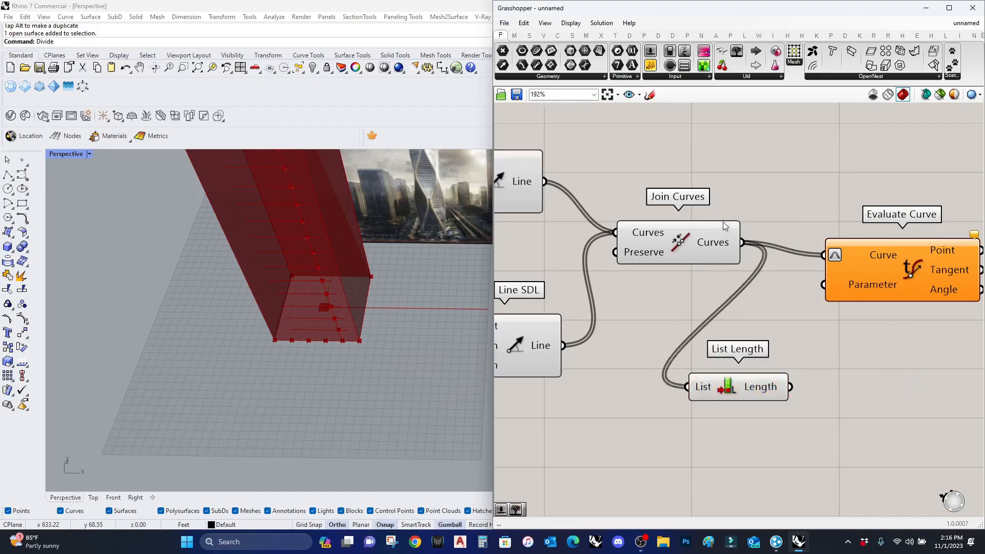
pyautogui.moveTo(717, 244)
# Add a Range component and connect List Length's Length output to its Steps input, placing List Length beside it
pyautogui.doubleClick(790, 439)
pyautogui.write('ra')
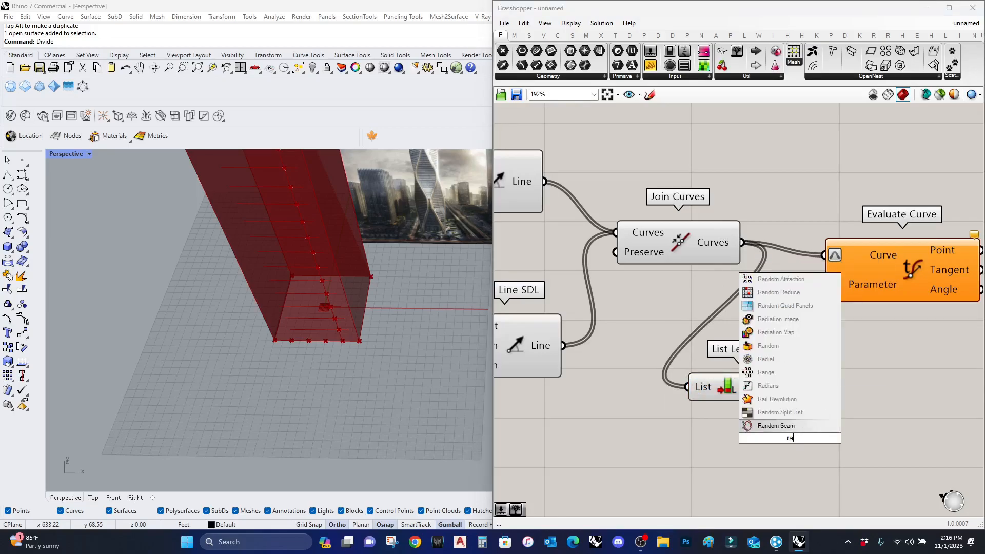
pyautogui.write('nge')
pyautogui.press('Return')
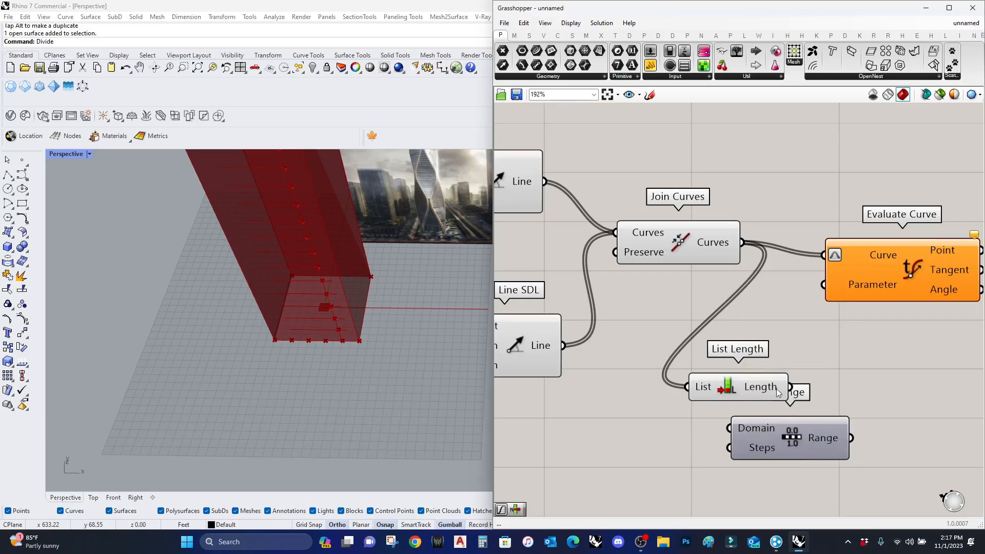
pyautogui.moveTo(776, 394); pyautogui.dragTo(697, 466)
# Apply a subtraction expression on x to the Range's Steps input and space out the List Length and Evaluate Curve components
pyautogui.rightClick(745, 446)
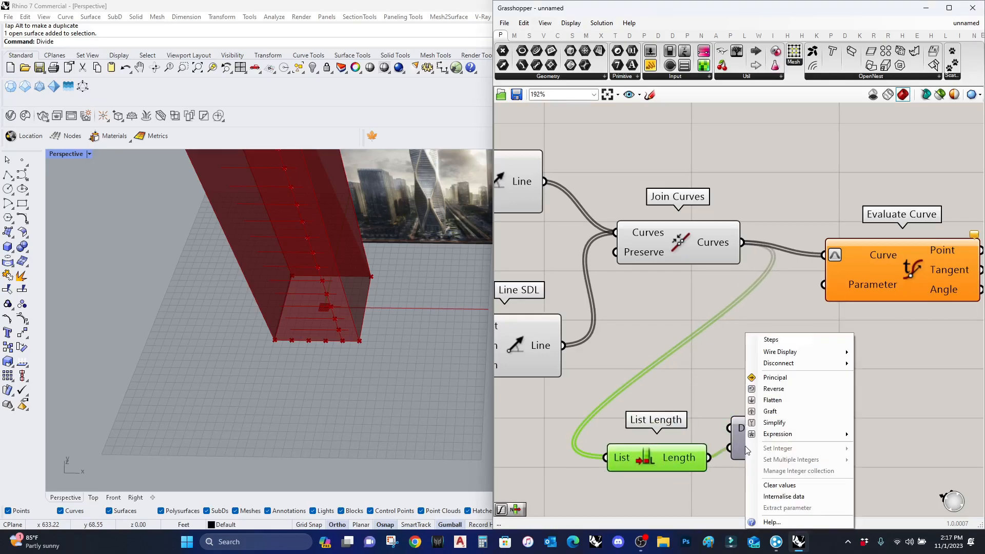
pyautogui.moveTo(785, 434)
pyautogui.click(710, 448)
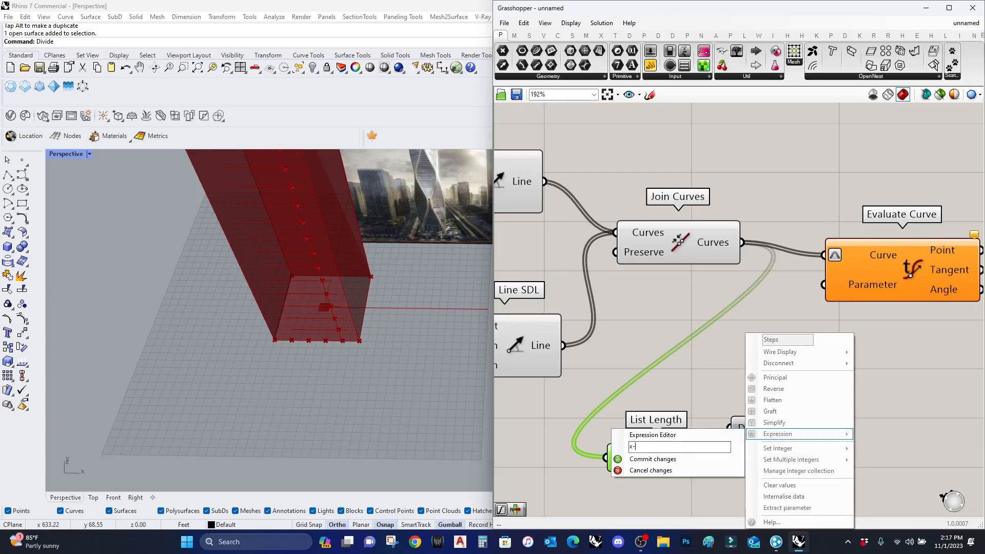
pyautogui.click(652, 459)
pyautogui.moveTo(692, 453); pyautogui.dragTo(642, 454)
pyautogui.moveTo(885, 404); pyautogui.dragTo(805, 392, button='right')
pyautogui.moveTo(832, 233); pyautogui.dragTo(876, 227)
pyautogui.moveTo(826, 365); pyautogui.dragTo(731, 365, button='right')
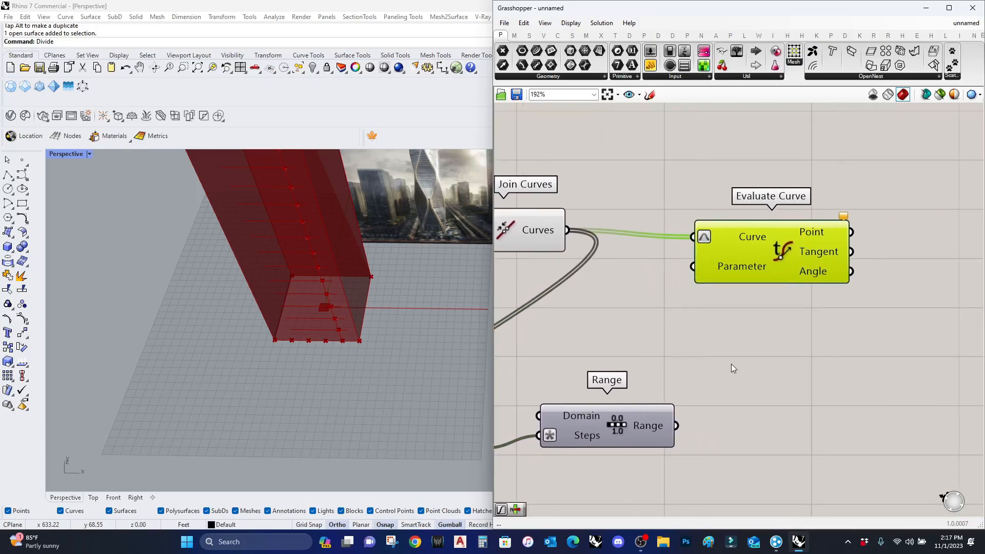
# Add a Graph Mapper below Evaluate Curve and set its graph type to Sine
pyautogui.doubleClick(731, 364)
pyautogui.write('graph')
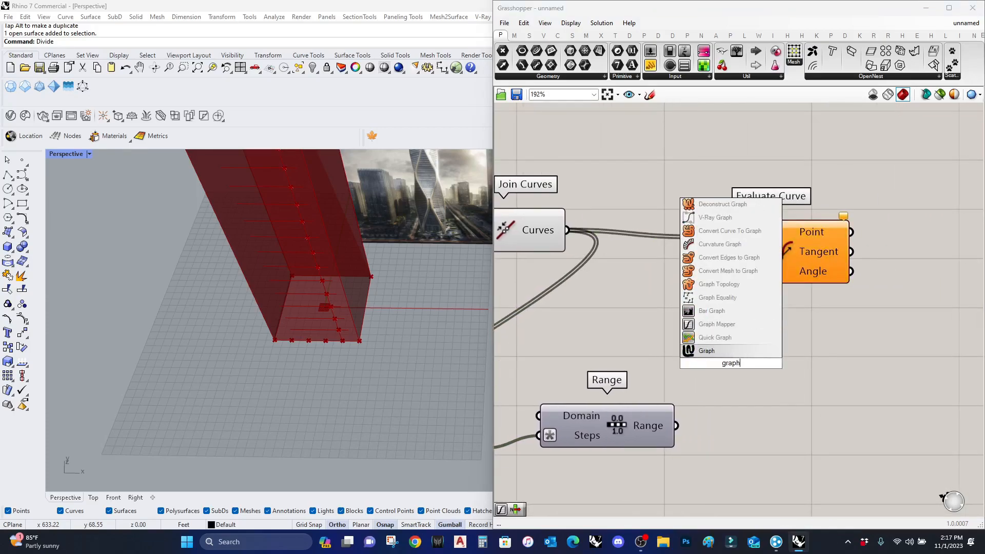
pyautogui.write(' ma')
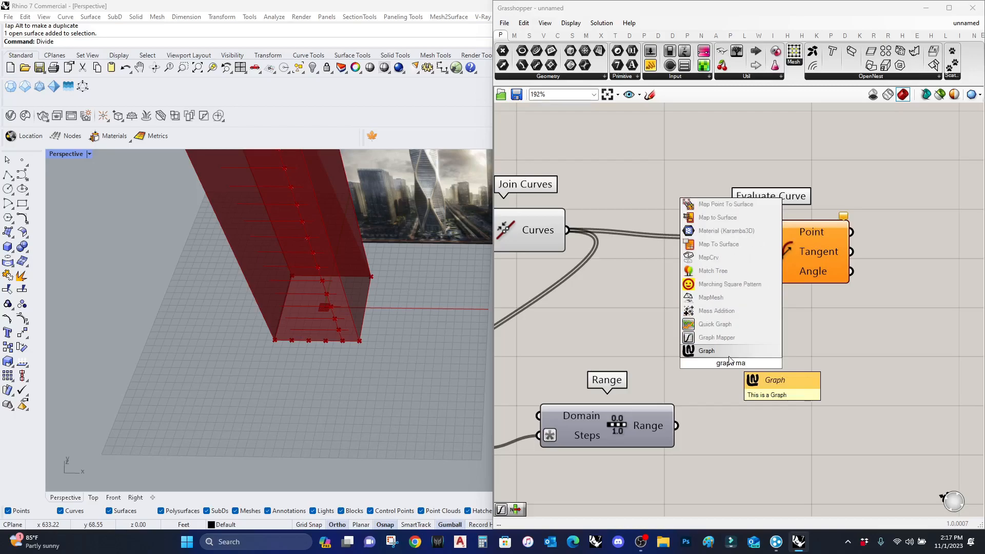
pyautogui.click(726, 337)
pyautogui.rightClick(711, 370)
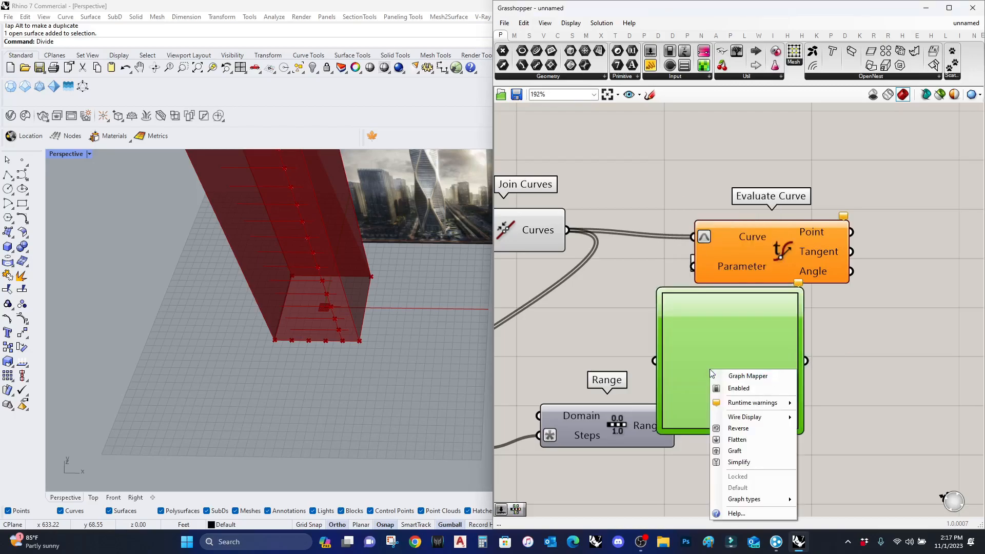
pyautogui.moveTo(770, 501)
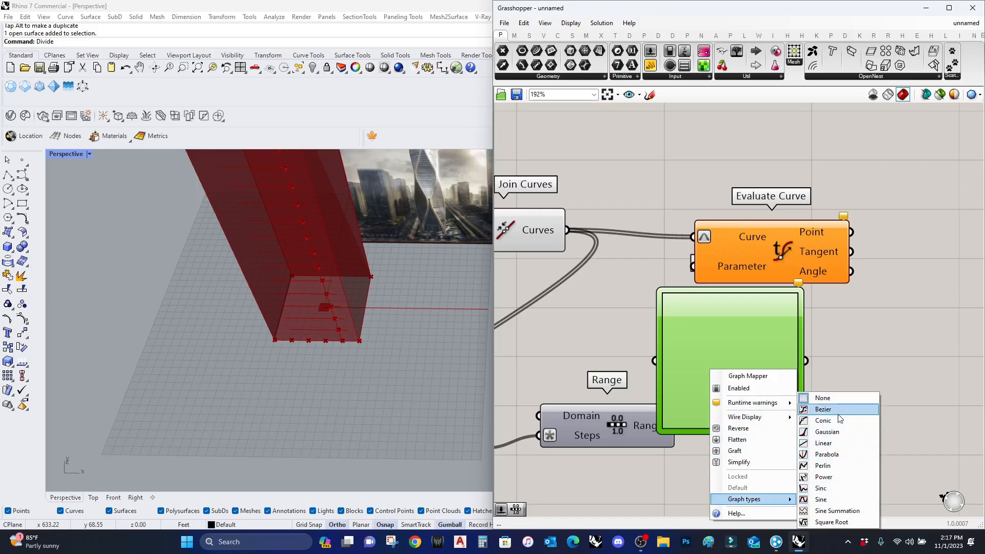
pyautogui.click(821, 499)
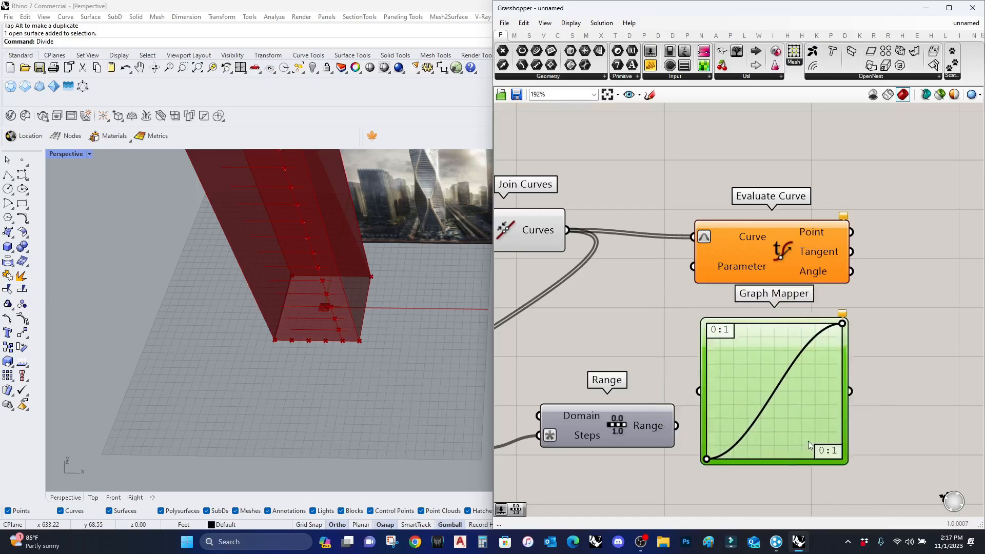
# Connect the Range output to the Graph Mapper and the mapper's output to Evaluate Curve's Parameter input
pyautogui.moveTo(708, 397); pyautogui.dragTo(678, 425)
pyautogui.moveTo(693, 266); pyautogui.dragTo(860, 397)
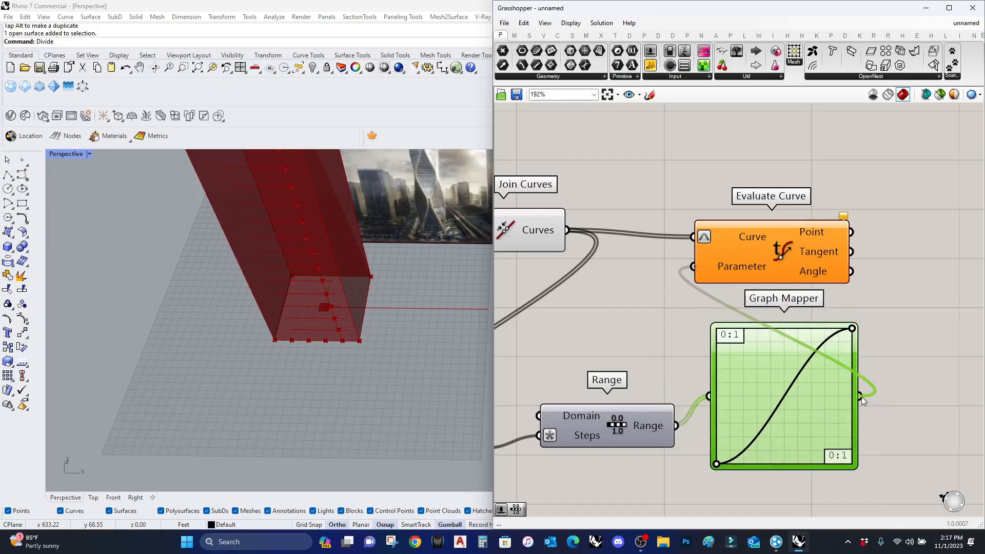
# Add an Interpolate component and connect Evaluate Curve's Point output to its Vertices input
pyautogui.moveTo(931, 304); pyautogui.dragTo(797, 341, button='right')
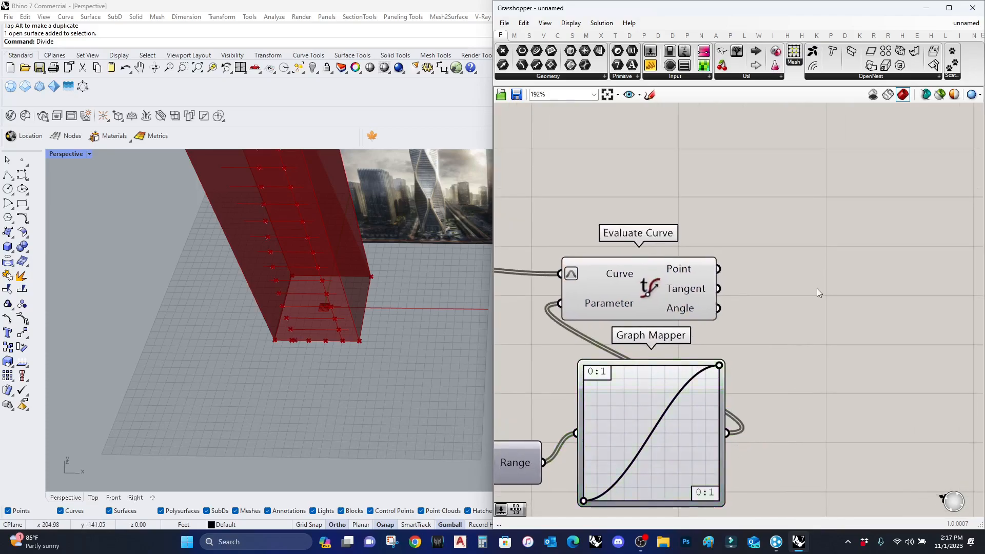
pyautogui.doubleClick(817, 289)
pyautogui.write('in')
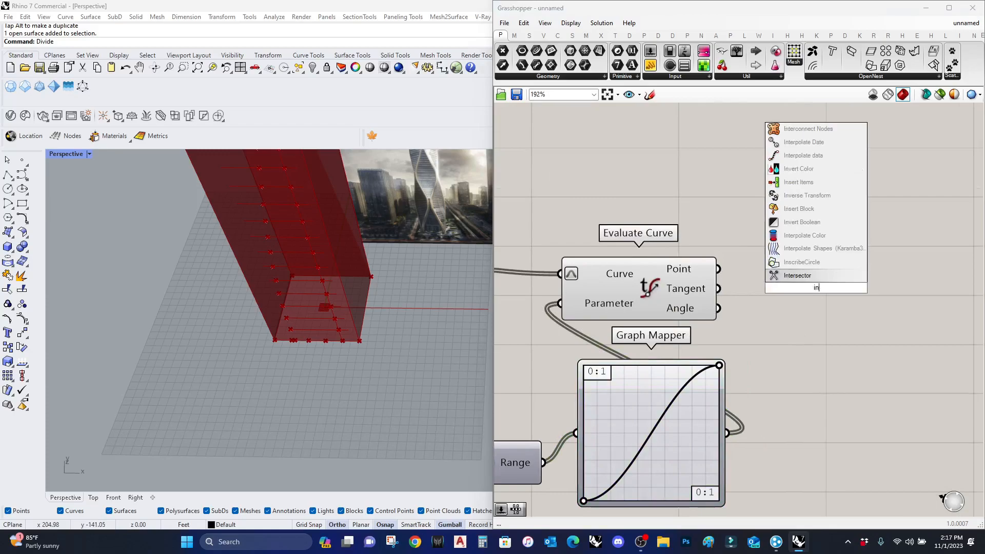
pyautogui.press('BackSpace')
pyautogui.write('nterpol')
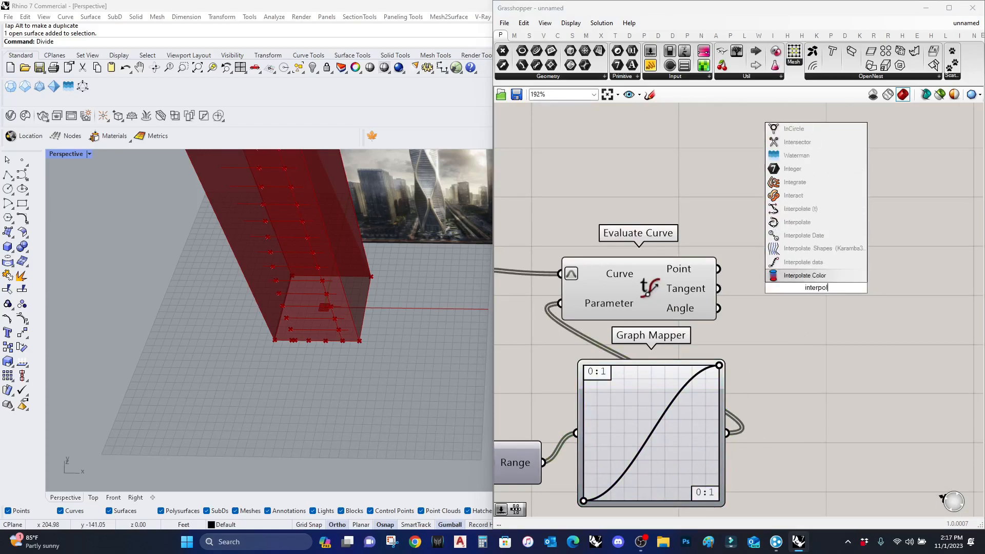
pyautogui.write('ate')
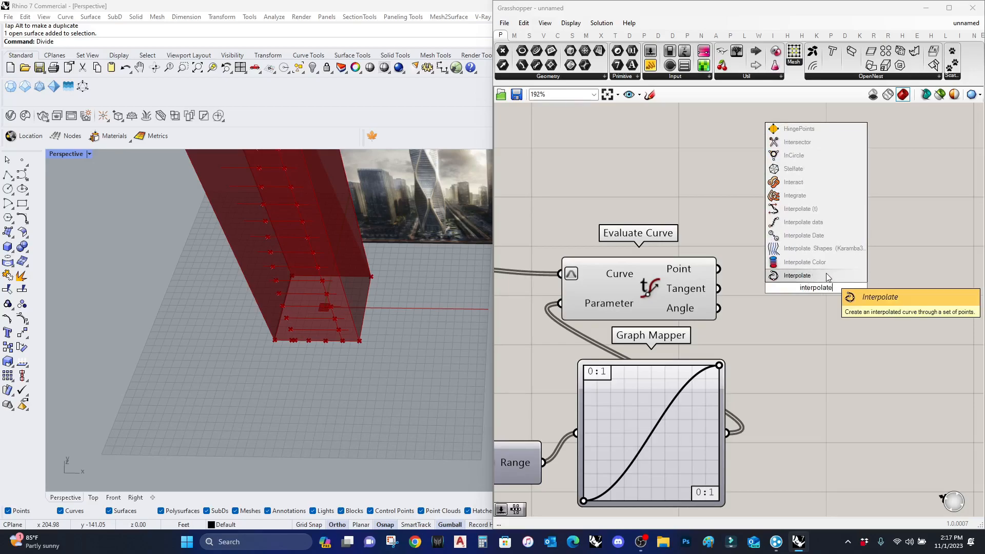
pyautogui.press('Return')
pyautogui.moveTo(753, 260); pyautogui.dragTo(718, 269)
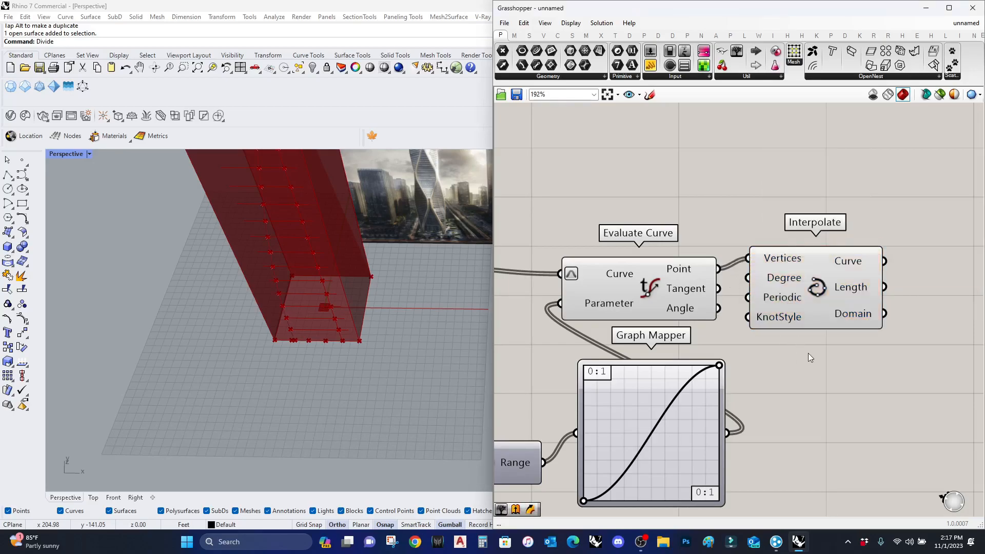
# Move the Graph Mapper's end handle down toward mid-graph so the sine curve peaks near the middle and falls again
pyautogui.scroll(-1, 809, 353)
pyautogui.moveTo(288, 400); pyautogui.dragTo(308, 320, button='right')
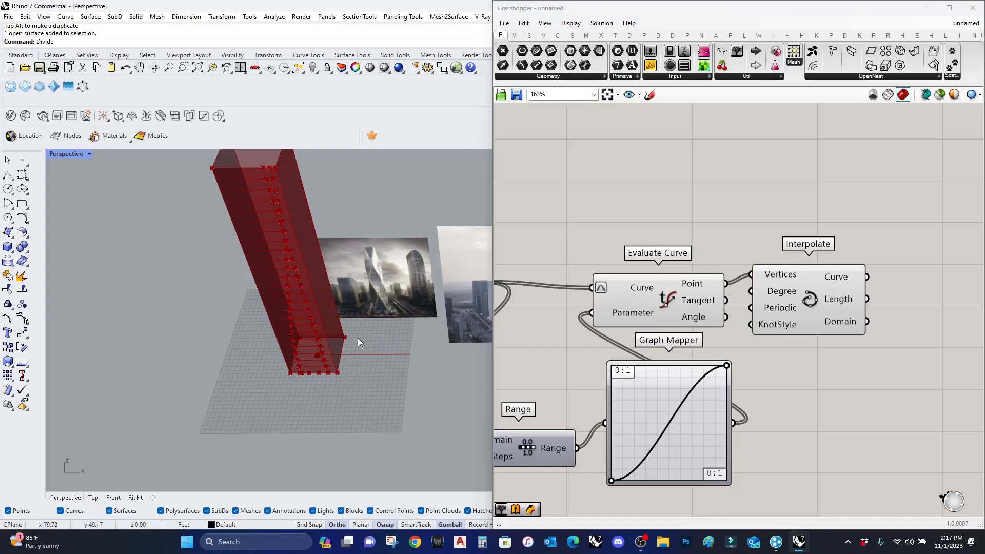
pyautogui.scroll(5, 253, 174)
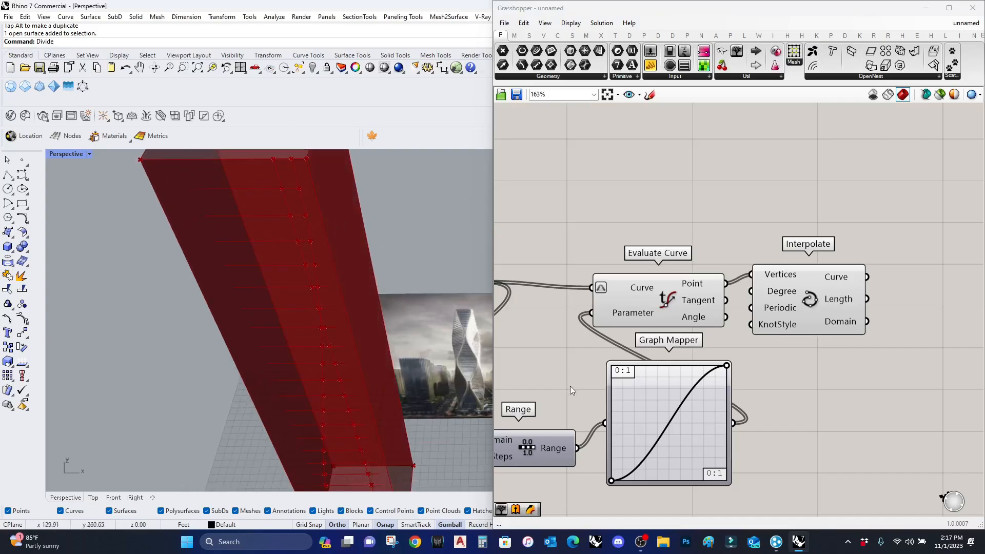
pyautogui.scroll(-1, 629, 405)
pyautogui.moveTo(712, 370); pyautogui.dragTo(672, 416)
pyautogui.moveTo(620, 431); pyautogui.dragTo(678, 366, button='right')
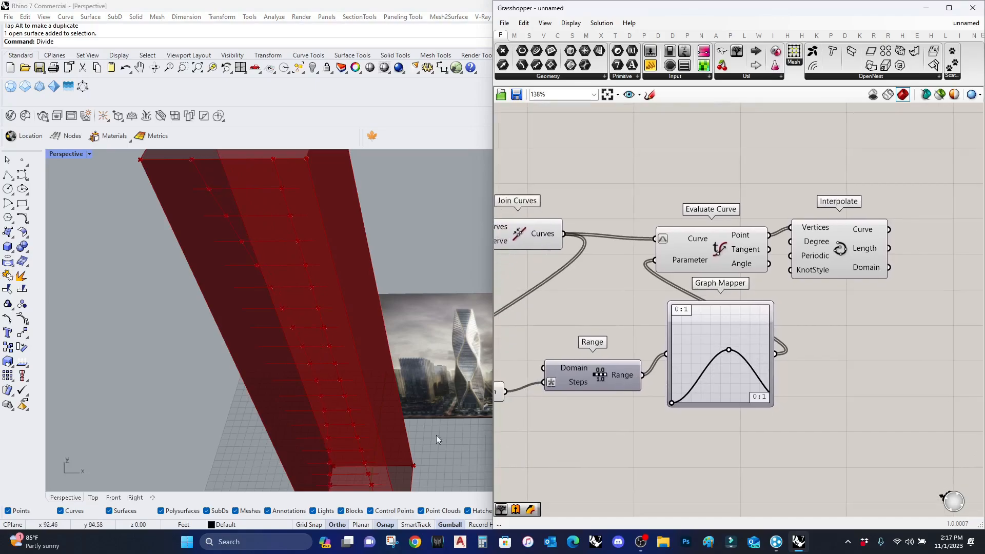
# Highlight the Interpolate curve in the tower and raise the Graph Mapper's start handle so the sine wave dips mid-graph
pyautogui.scroll(-6, 382, 436)
pyautogui.click(359, 439)
pyautogui.moveTo(341, 439); pyautogui.dragTo(331, 387, button='right')
pyautogui.scroll(-6, 330, 387)
pyautogui.scroll(7, 335, 425)
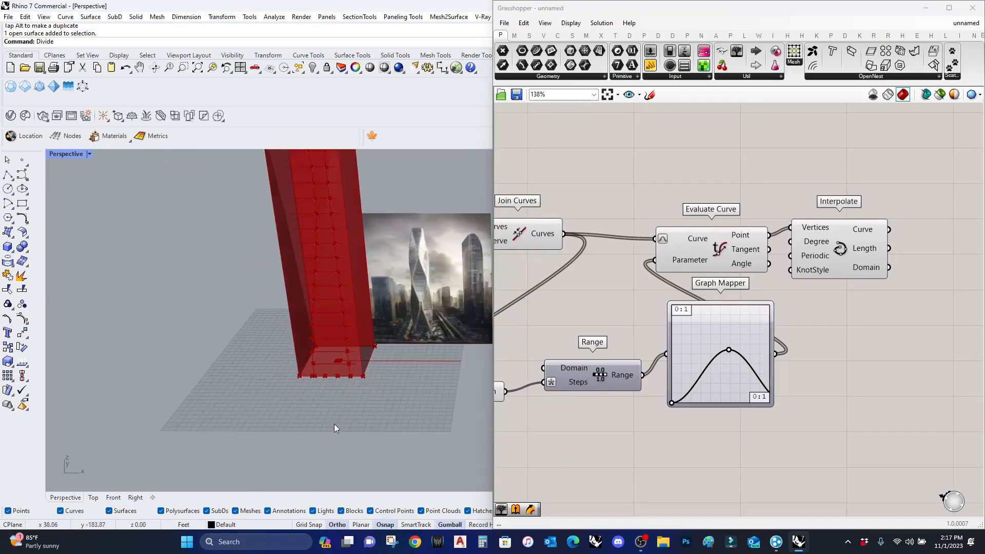
pyautogui.scroll(3, 310, 371)
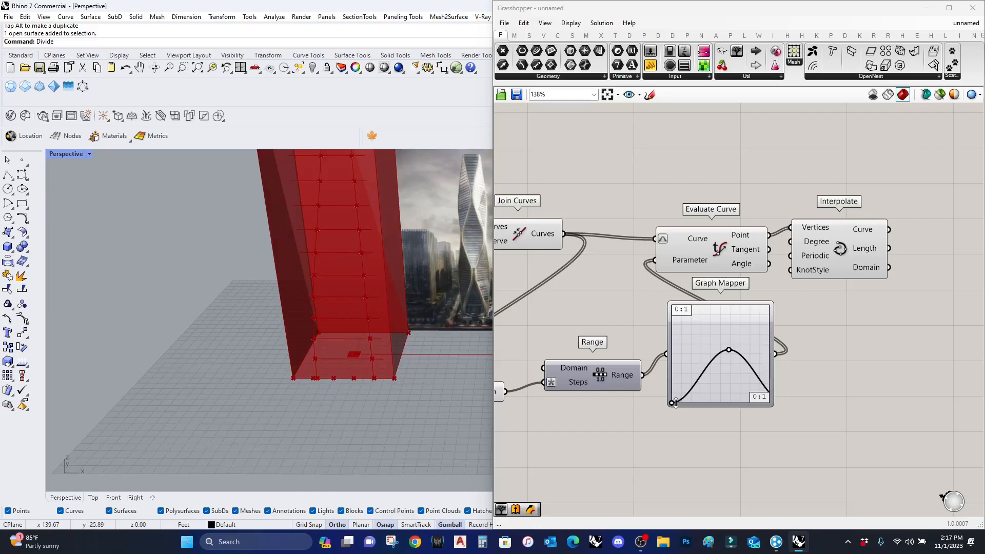
pyautogui.click(827, 248)
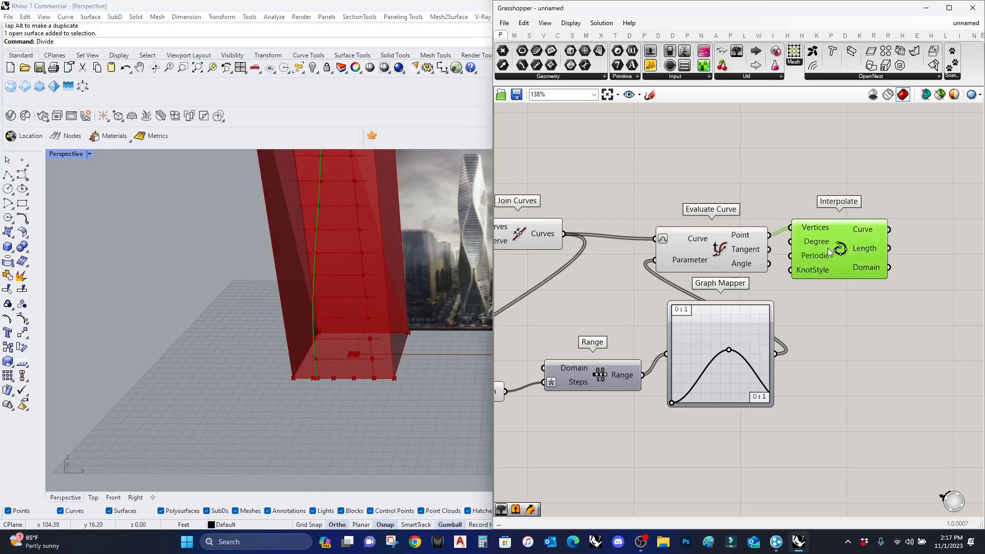
pyautogui.moveTo(673, 403); pyautogui.dragTo(660, 322)
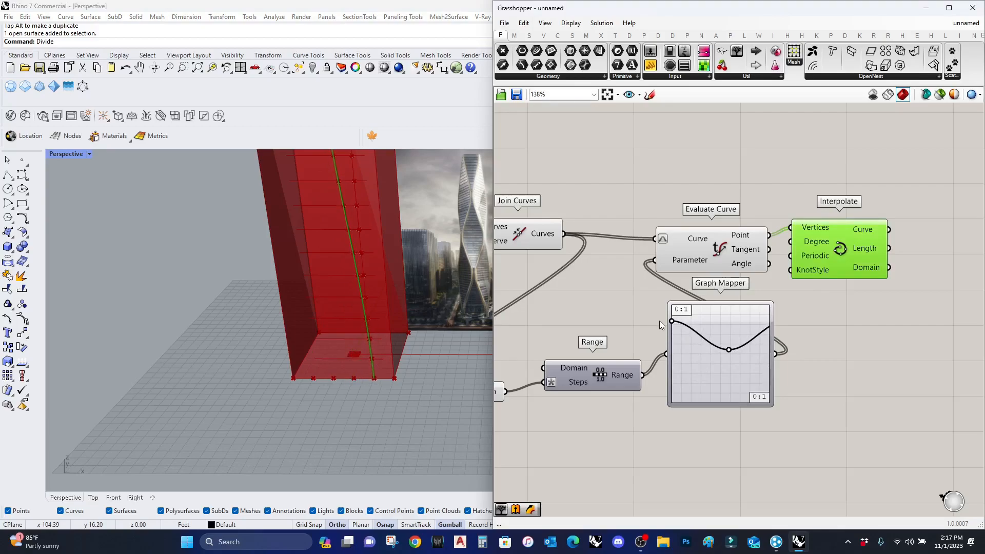
# Rewire Evaluate Curve's Curve input to the upper Line SDL's Line output and lower the Graph Mapper's start handle to zero
pyautogui.moveTo(655, 222); pyautogui.dragTo(817, 248, button='right')
pyautogui.scroll(-1, 817, 247)
pyautogui.moveTo(590, 300); pyautogui.dragTo(631, 319, button='right')
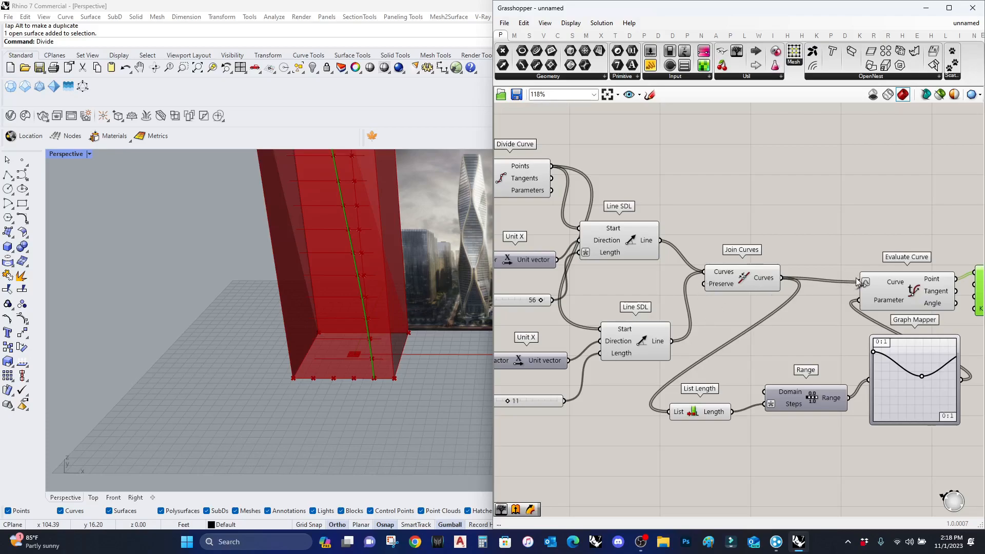
pyautogui.click(653, 336)
pyautogui.moveTo(853, 282); pyautogui.dragTo(660, 240)
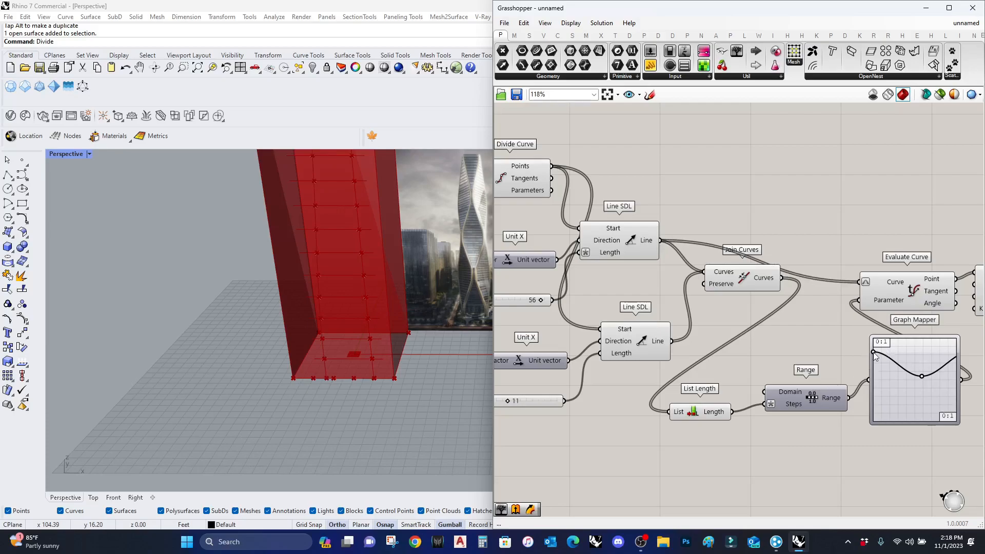
pyautogui.moveTo(874, 353); pyautogui.dragTo(873, 421)
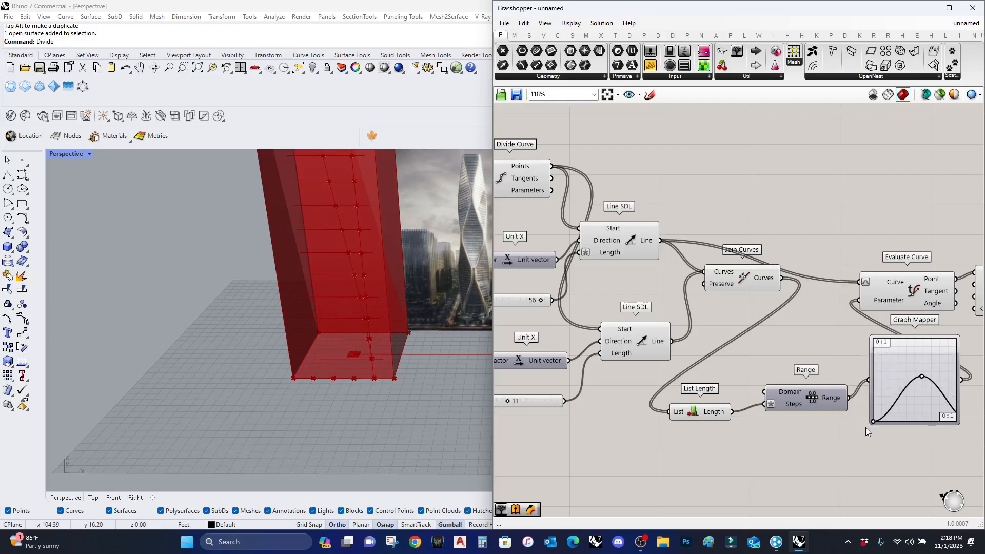
# Delete the second Line SDL feeding Join Curves together with its Unit X component and the number slider set to 11
pyautogui.scroll(-2, 811, 342)
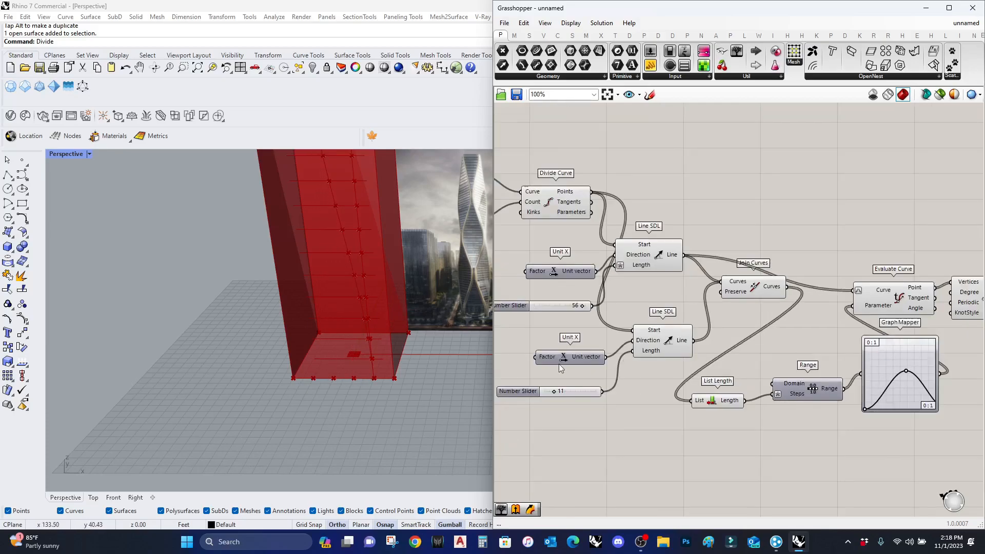
pyautogui.scroll(-1, 744, 345)
pyautogui.rightClick(665, 369)
pyautogui.scroll(5, 597, 361)
pyautogui.click(707, 315)
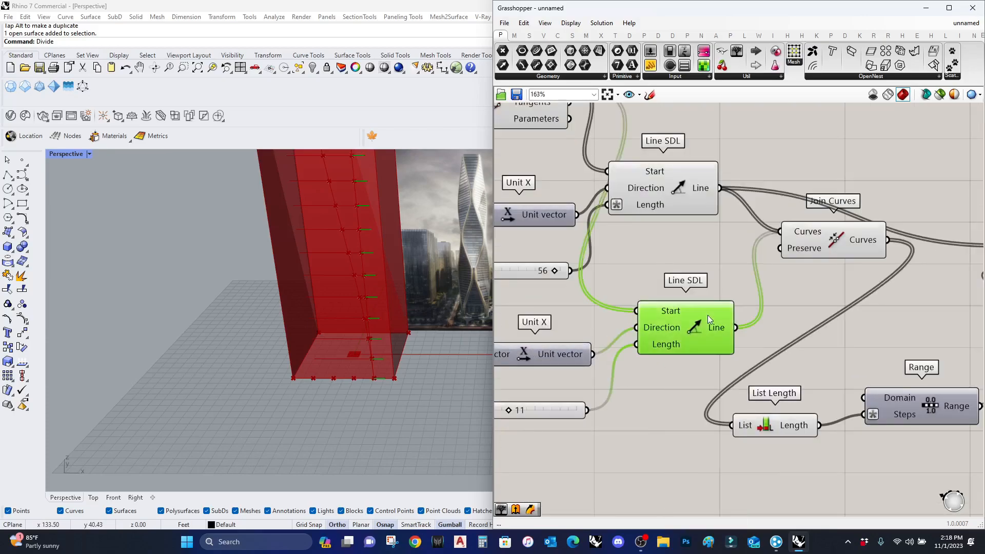
pyautogui.press('Delete')
pyautogui.moveTo(664, 434); pyautogui.dragTo(557, 321)
pyautogui.press('Delete')
# Turn off the preview of the Rectangle, Unit Z and Extrude components that form the tower's box
pyautogui.scroll(9, 381, 375)
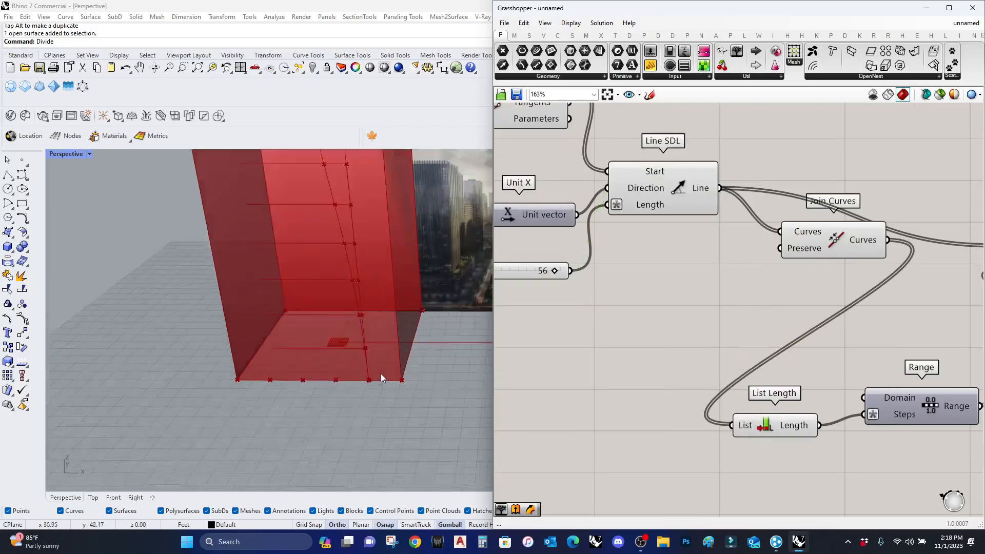
pyautogui.scroll(-8, 362, 387)
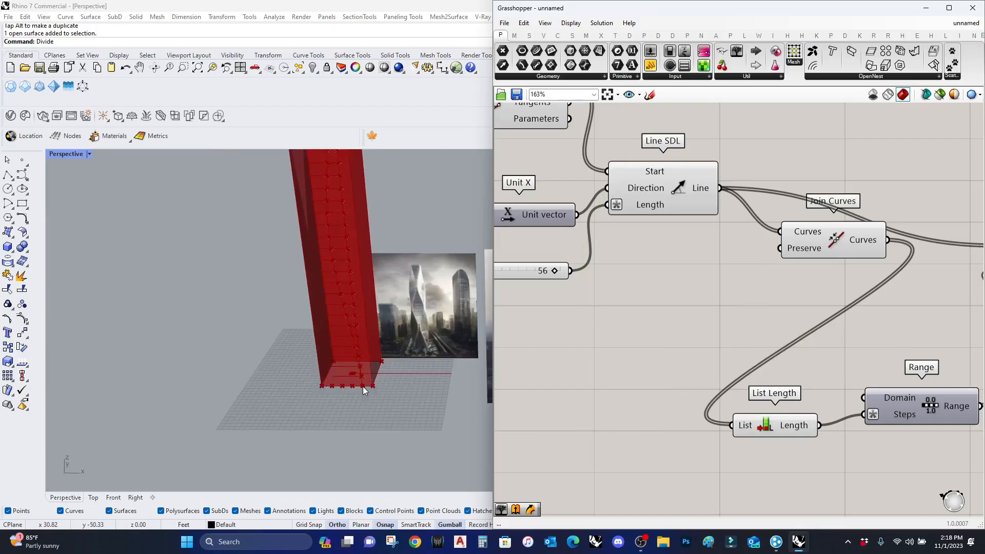
pyautogui.scroll(-3, 836, 287)
pyautogui.scroll(-4, 836, 287)
pyautogui.scroll(6, 686, 239)
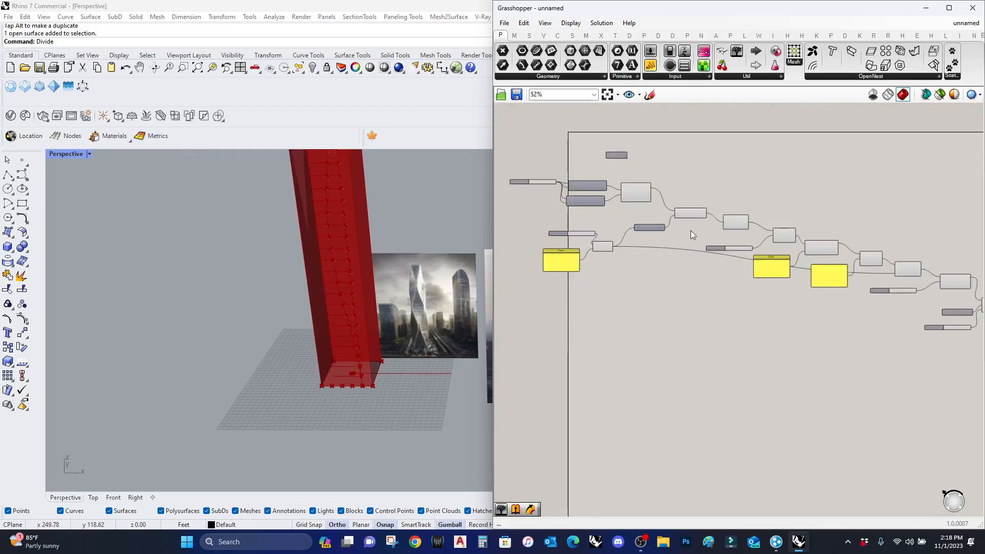
pyautogui.scroll(-1, 758, 309)
pyautogui.moveTo(729, 321); pyautogui.dragTo(593, 121)
pyautogui.middleClick(631, 157)
pyautogui.scroll(-1, 631, 157)
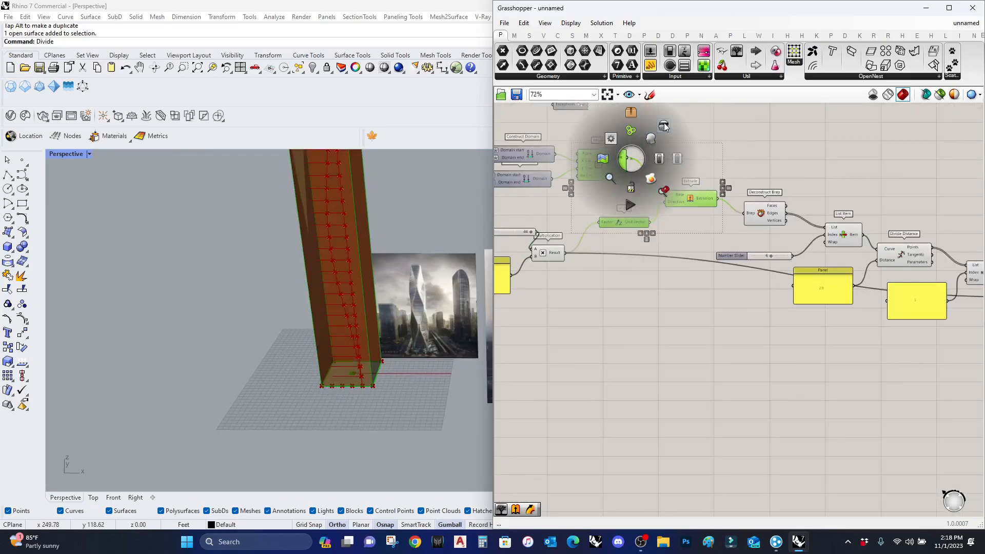
pyautogui.click(667, 169)
# Turn off the Deconstruct Brep component's preview
pyautogui.scroll(-2, 670, 286)
pyautogui.scroll(3, 702, 291)
pyautogui.click(713, 264)
pyautogui.middleClick(713, 264)
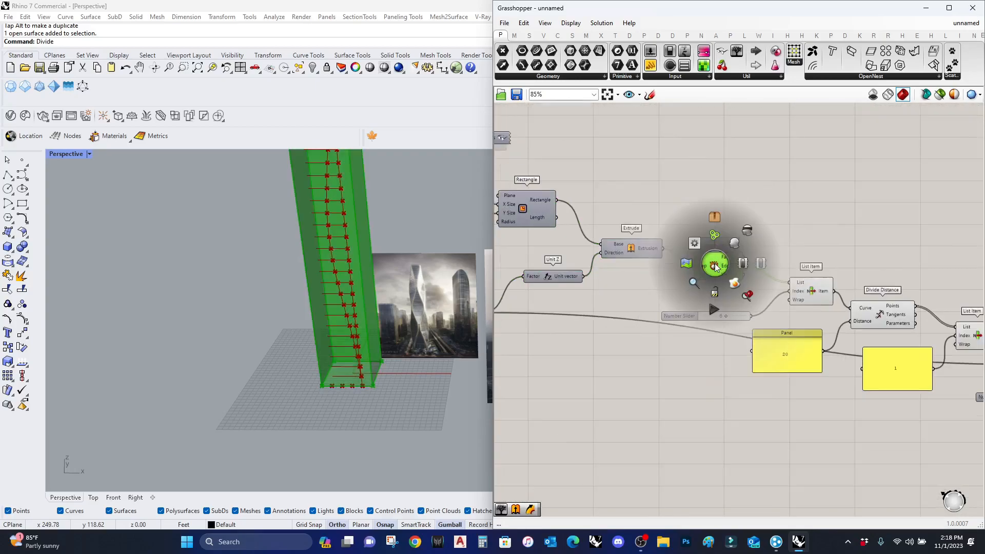
pyautogui.click(748, 232)
# Examine the tower's horizontal lines and division points in Rhino alongside both reference images
pyautogui.moveTo(411, 333); pyautogui.dragTo(361, 373, button='right')
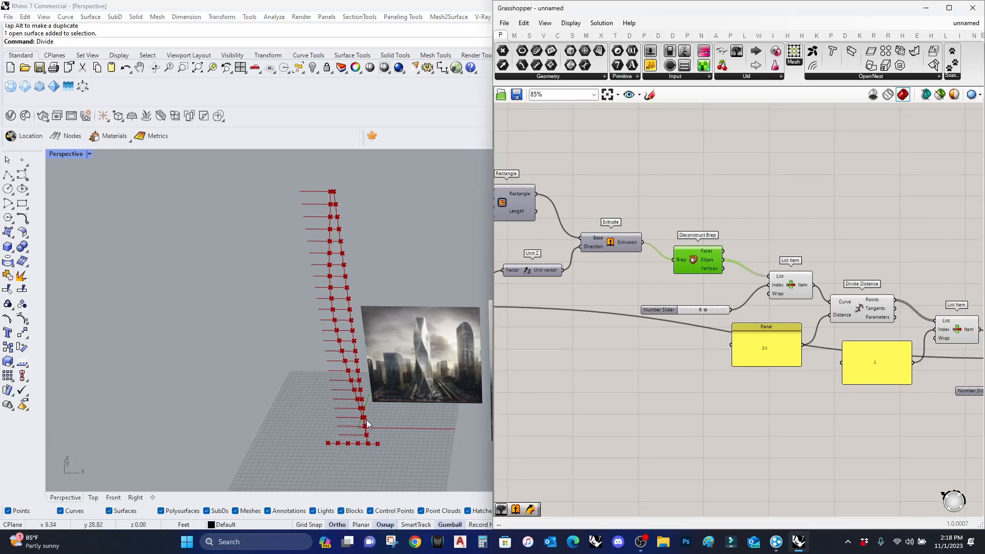
pyautogui.scroll(5, 369, 431)
pyautogui.scroll(-8, 390, 426)
pyautogui.scroll(6, 395, 419)
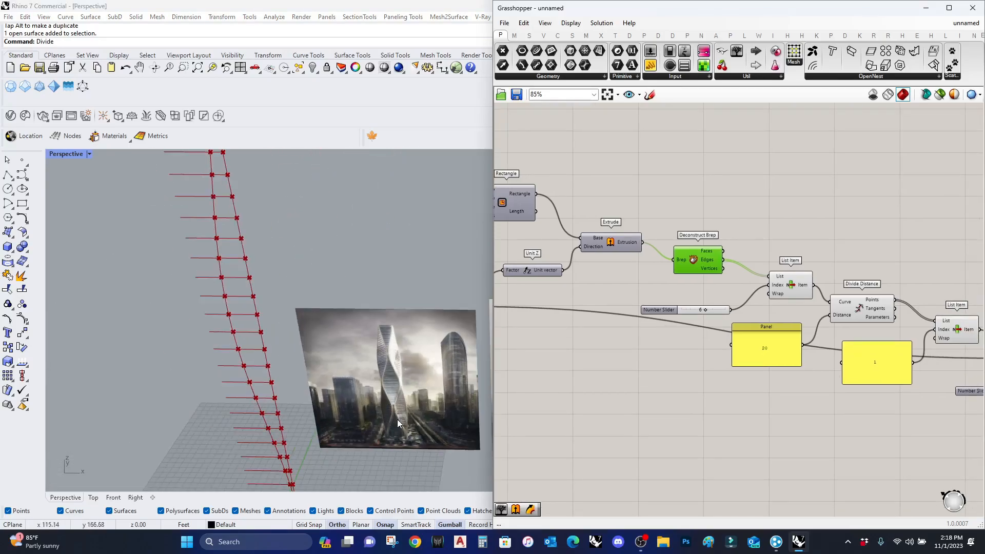
pyautogui.scroll(2, 346, 355)
pyautogui.scroll(-6, 414, 391)
pyautogui.scroll(6, 414, 390)
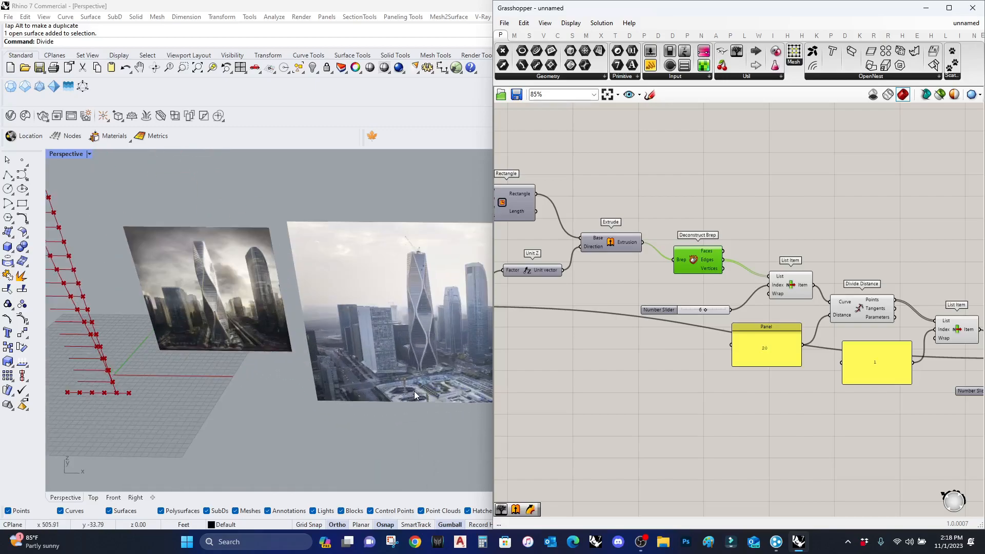
pyautogui.scroll(-4, 435, 381)
# Move the daytime city photo along the X axis so it sits beside the tower's lines in Rhino
pyautogui.click(429, 376)
pyautogui.moveTo(427, 353); pyautogui.dragTo(309, 353)
pyautogui.click(333, 339)
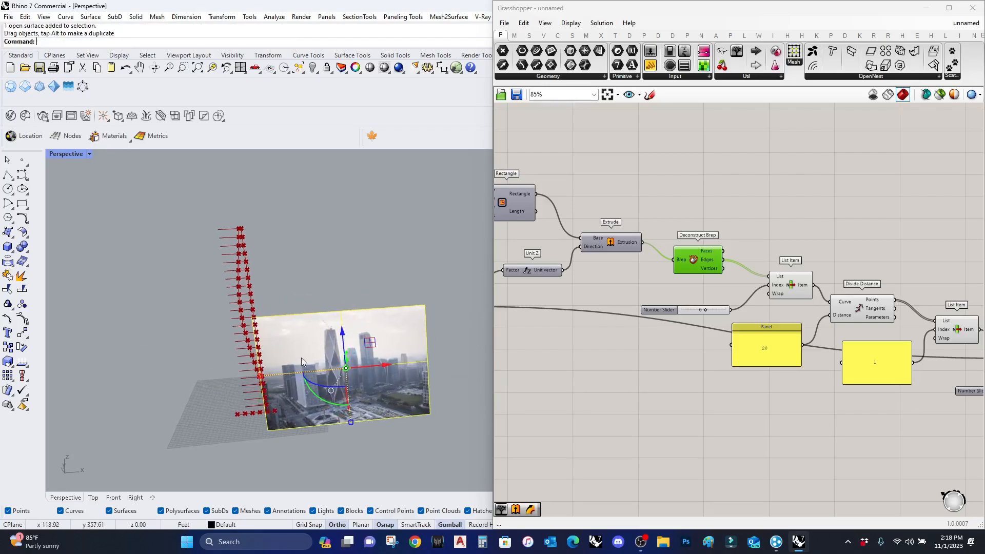
pyautogui.scroll(3, 297, 408)
pyautogui.scroll(3, 408, 402)
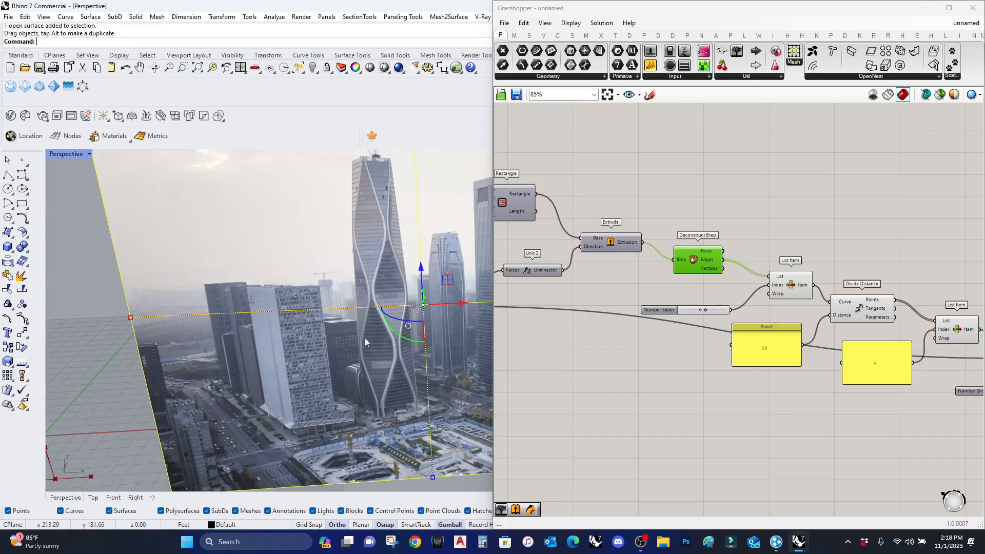
pyautogui.scroll(-5, 264, 362)
# Move the Graph Mapper's peak handle toward the start and raise it to about 0.4, giving the sine curve two full waves
pyautogui.moveTo(872, 411); pyautogui.dragTo(702, 411, button='right')
pyautogui.moveTo(950, 424); pyautogui.dragTo(771, 408, button='right')
pyautogui.moveTo(923, 406); pyautogui.dragTo(891, 395, button='right')
pyautogui.scroll(3, 905, 398)
pyautogui.moveTo(902, 386); pyautogui.dragTo(866, 418)
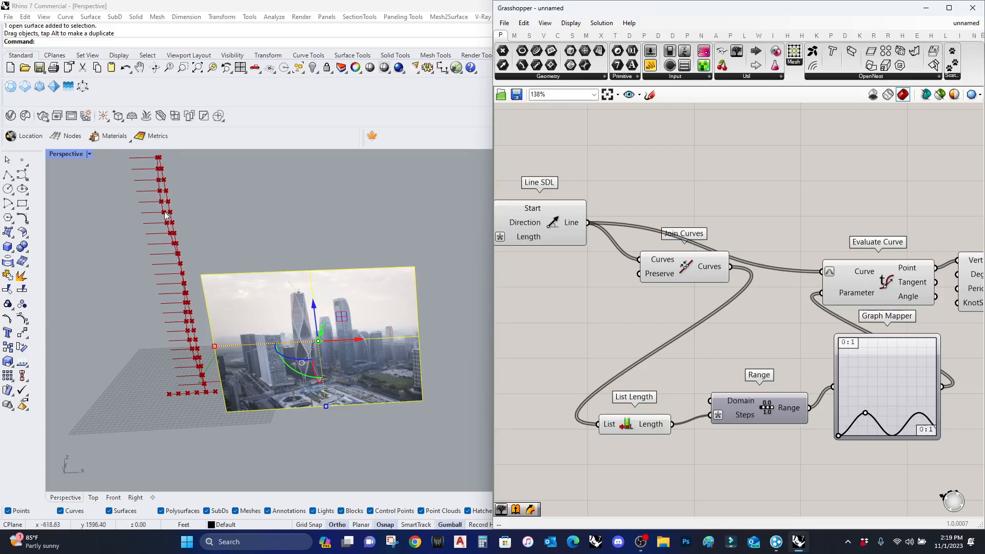
pyautogui.scroll(-1, 177, 241)
pyautogui.scroll(3, 175, 219)
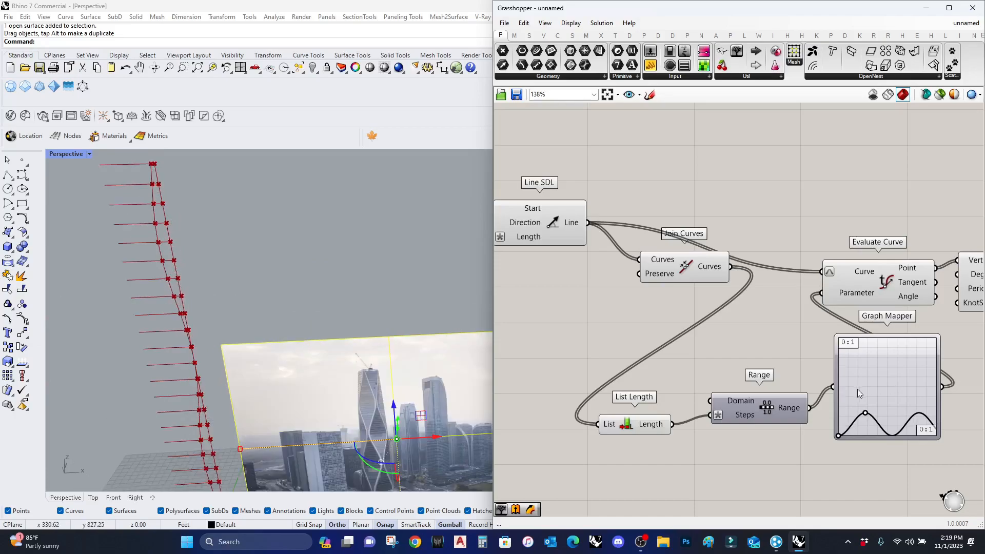
pyautogui.scroll(5, 856, 389)
pyautogui.moveTo(766, 363); pyautogui.dragTo(764, 332)
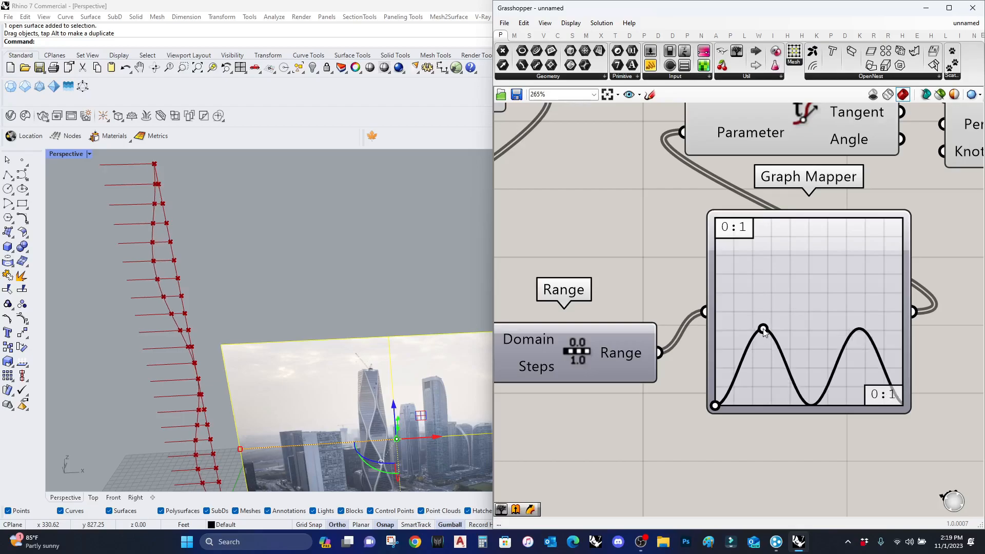
# Compare the wavy interpolated curve with the tower's rippling edges in the photo, highlighting the Interpolate component's curve
pyautogui.scroll(-2, 757, 313)
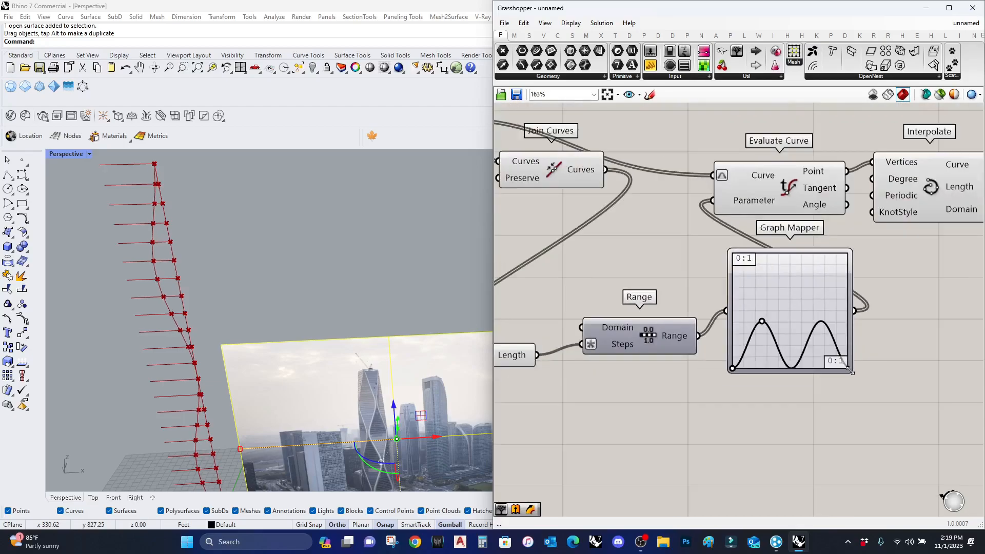
pyautogui.scroll(2, 860, 367)
pyautogui.scroll(-3, 354, 282)
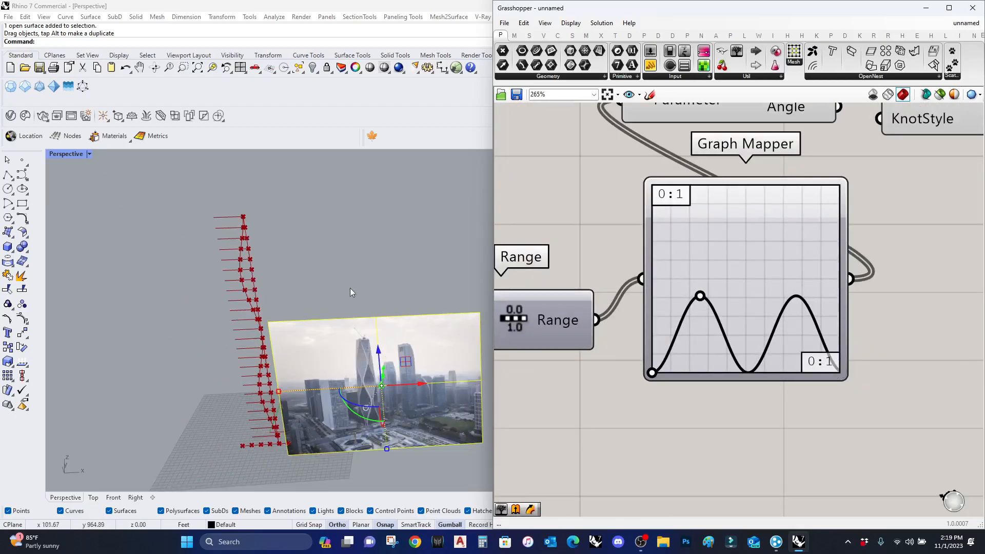
pyautogui.scroll(3, 277, 430)
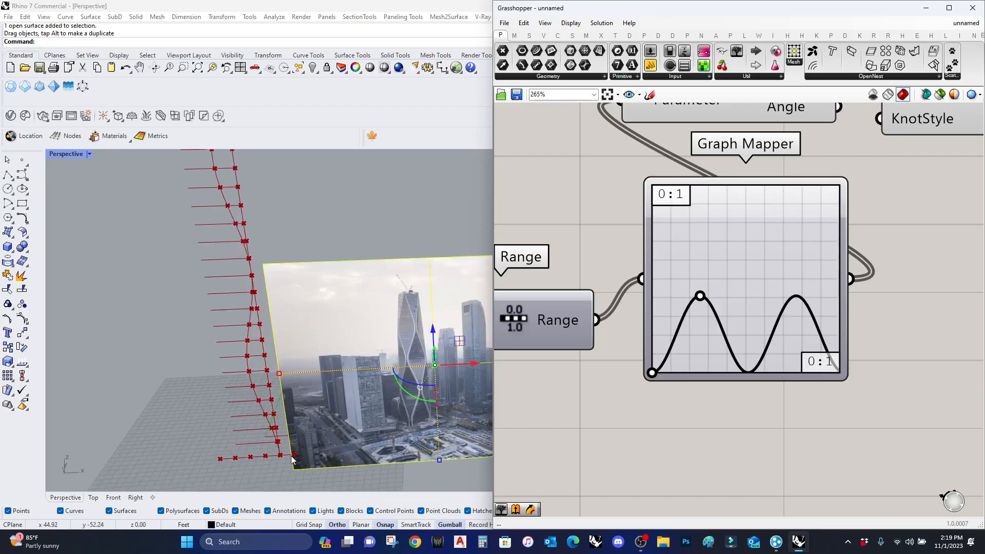
pyautogui.scroll(-3, 302, 357)
pyautogui.scroll(3, 267, 222)
pyautogui.scroll(-3, 243, 274)
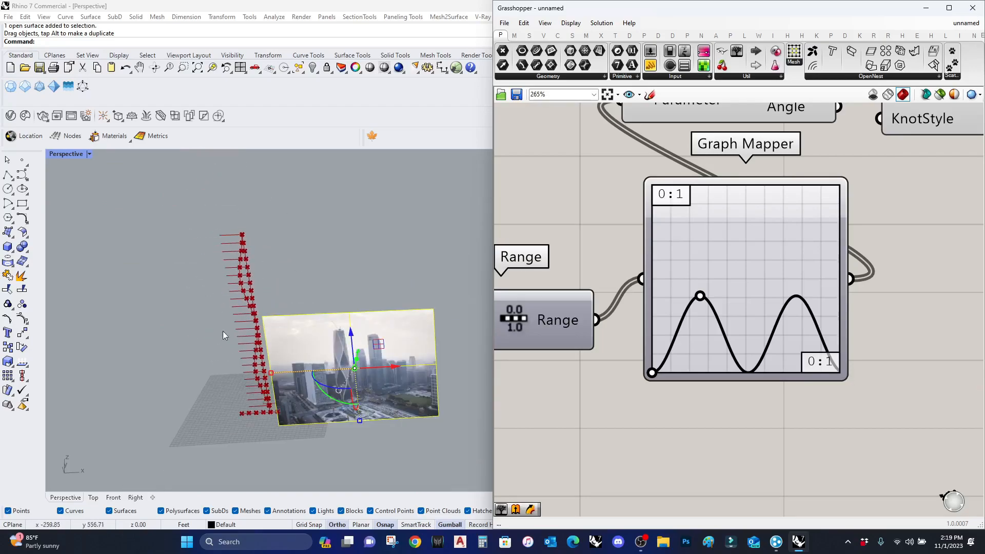
pyautogui.scroll(3, 253, 358)
pyautogui.scroll(-3, 253, 358)
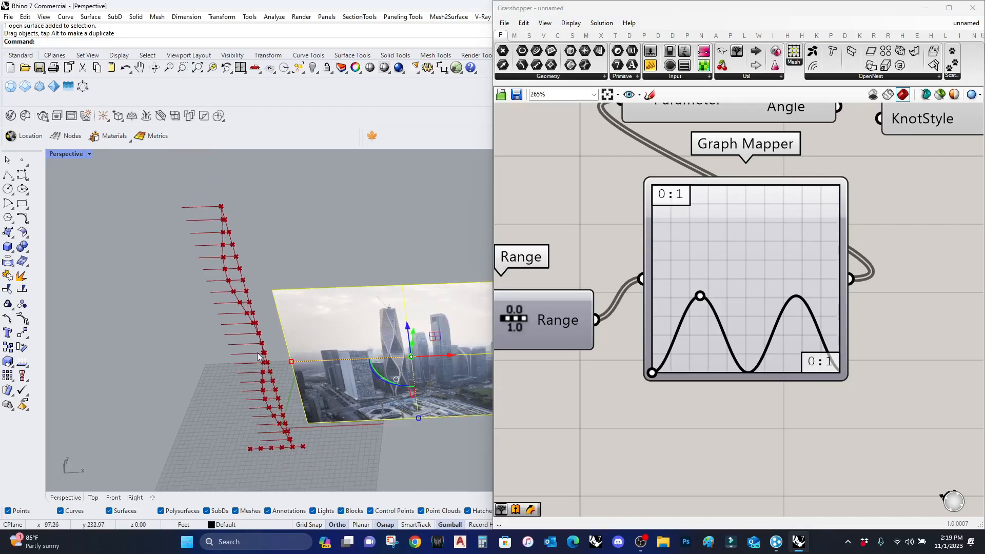
pyautogui.scroll(5, 425, 395)
pyautogui.scroll(2, 424, 395)
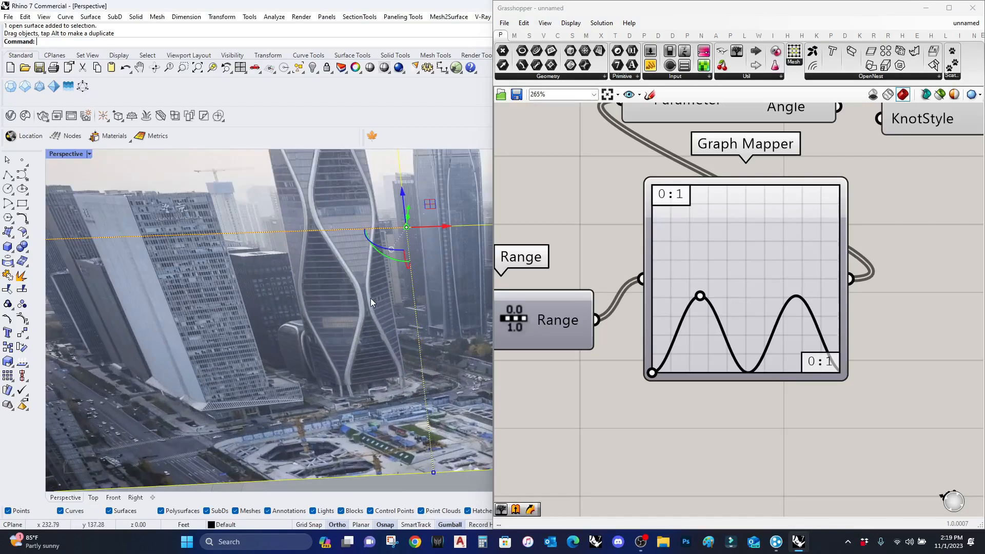
pyautogui.scroll(-5, 349, 325)
pyautogui.scroll(-8, 794, 311)
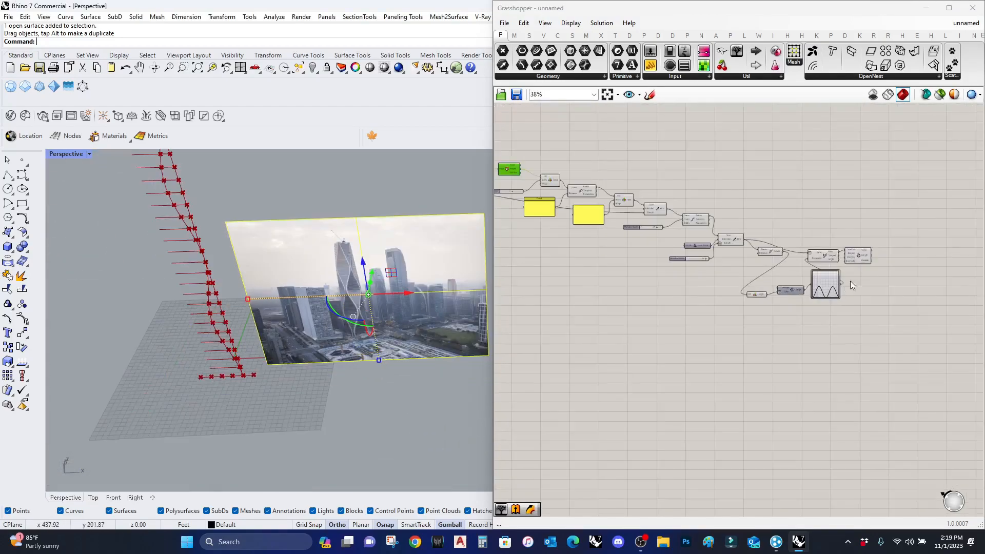
pyautogui.scroll(3, 794, 311)
pyautogui.click(784, 307)
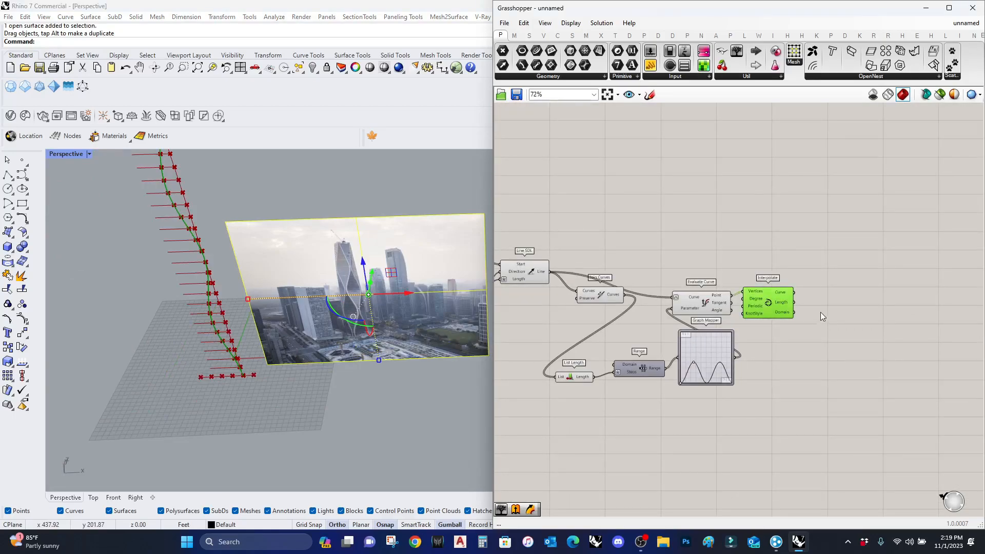
pyautogui.scroll(4, 817, 312)
pyautogui.scroll(-4, 807, 316)
# Identify the List Item point feeding the vertical Line SDL and add a Rotate component above that line
pyautogui.moveTo(494, 289); pyautogui.dragTo(739, 308, button='right')
pyautogui.scroll(2, 609, 251)
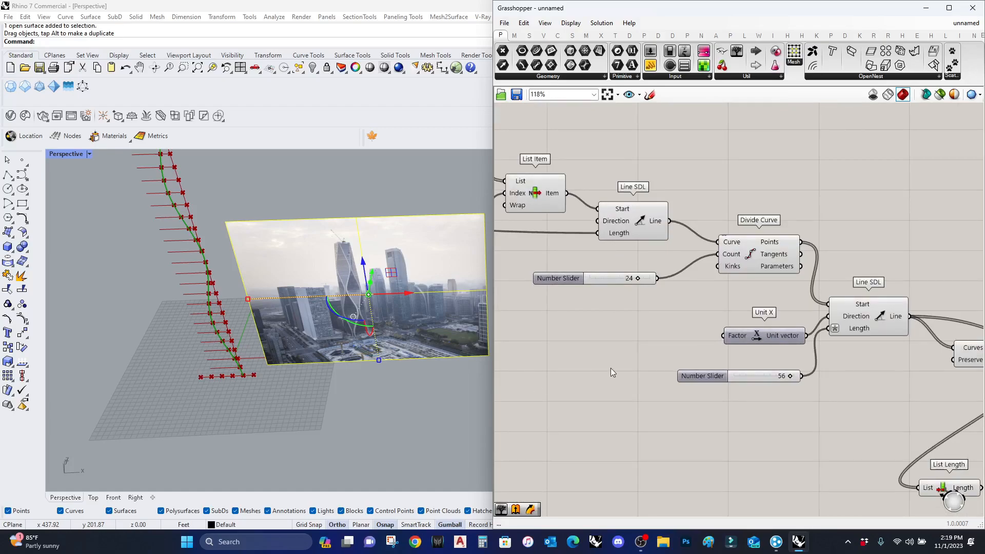
pyautogui.scroll(-2, 611, 372)
pyautogui.moveTo(636, 359); pyautogui.dragTo(676, 362, button='right')
pyautogui.click(707, 253)
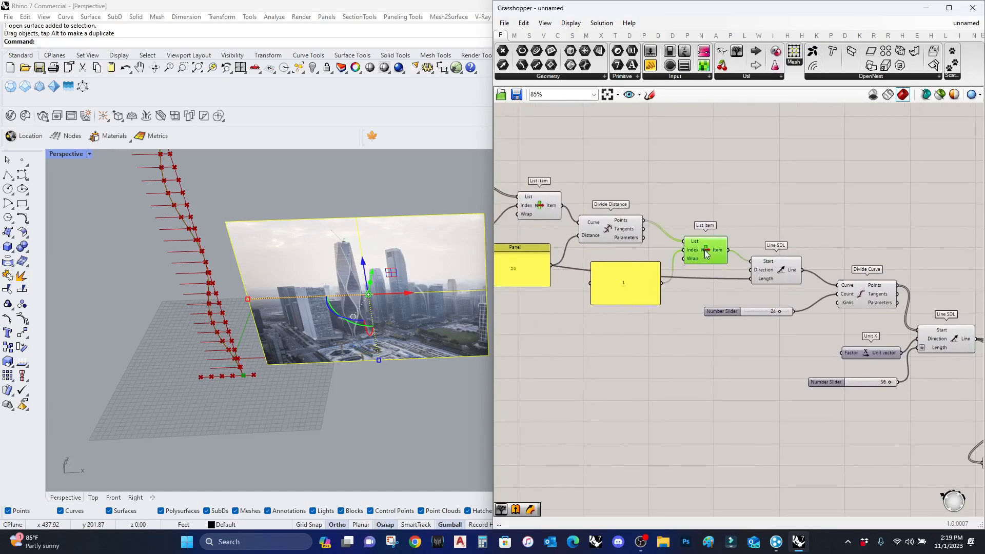
pyautogui.doubleClick(814, 200)
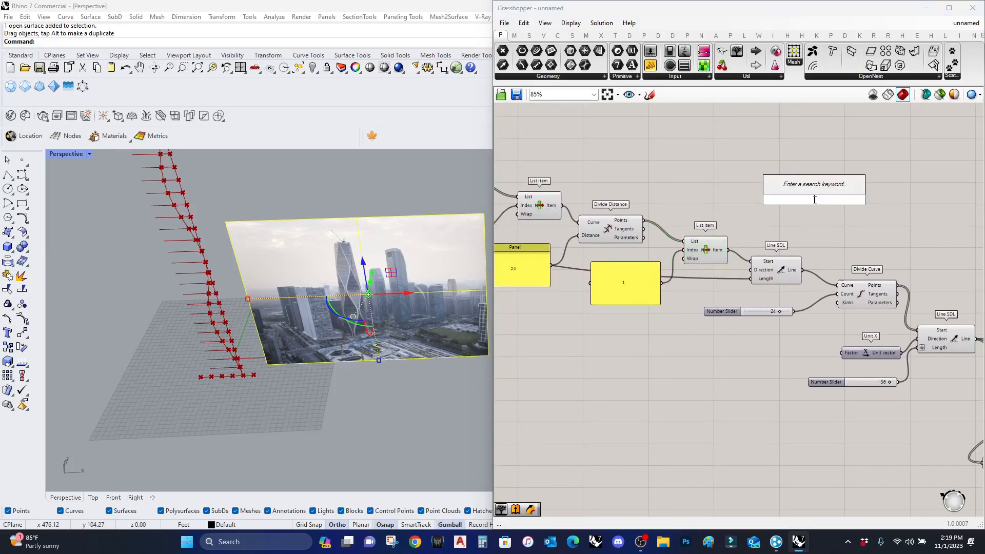
pyautogui.write('rotate')
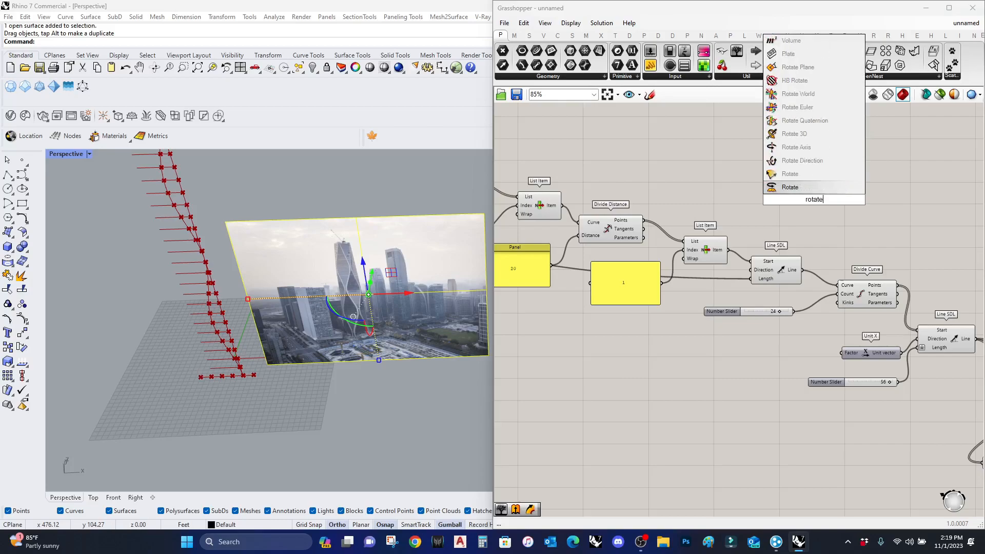
pyautogui.click(800, 187)
pyautogui.scroll(2, 790, 197)
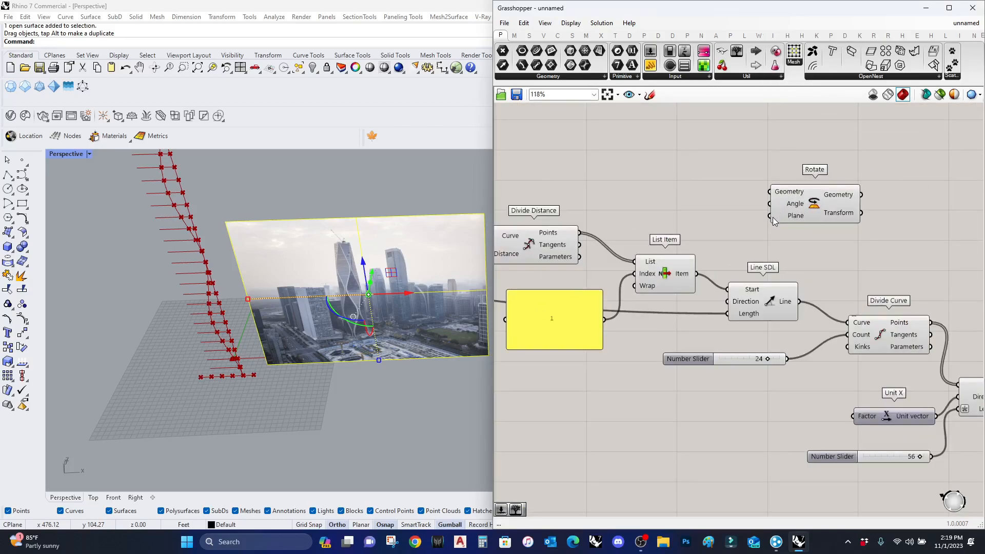
# Add a YZ Plane, connect List Item's output to its Origin and its Plane output to Rotate's Plane input
pyautogui.doubleClick(748, 241)
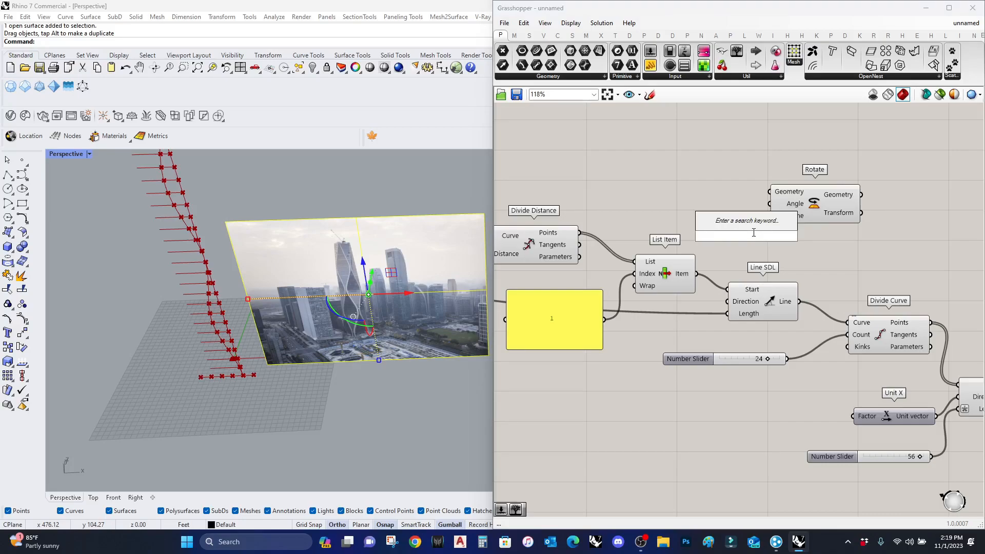
pyautogui.write('yz')
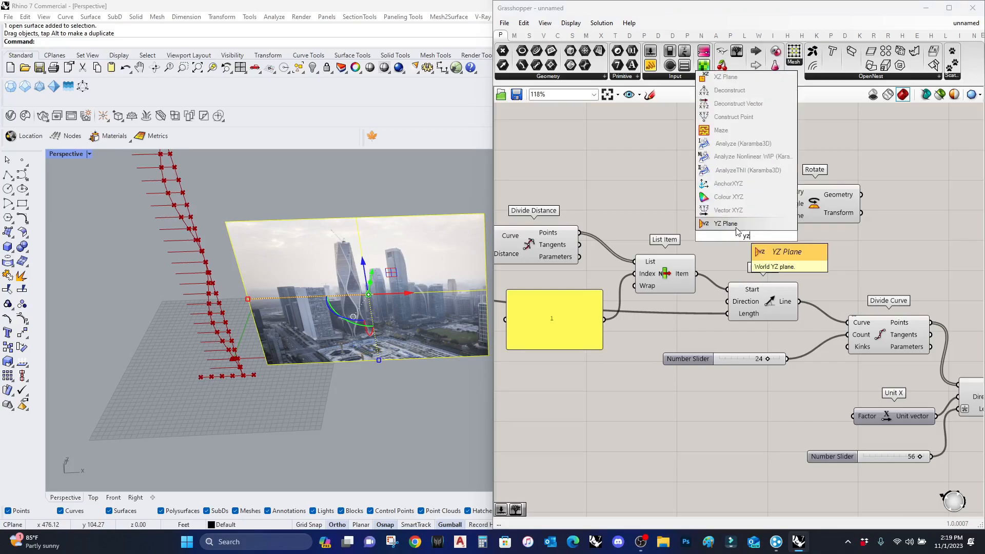
pyautogui.press('Return')
pyautogui.moveTo(779, 219); pyautogui.dragTo(804, 228)
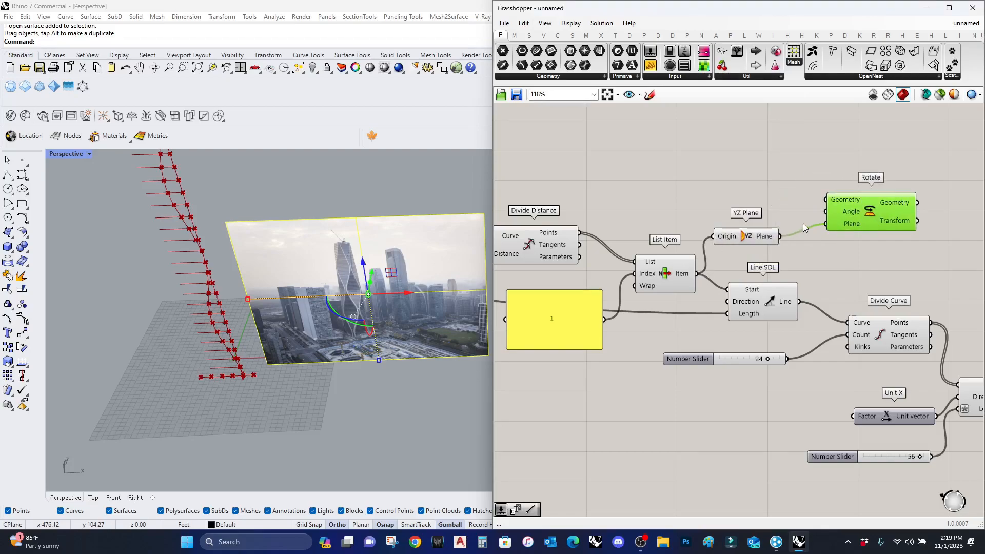
# Set Rotate's Angle input to degrees and move the Rotate and YZ Plane components beside the Interpolate component
pyautogui.rightClick(835, 213)
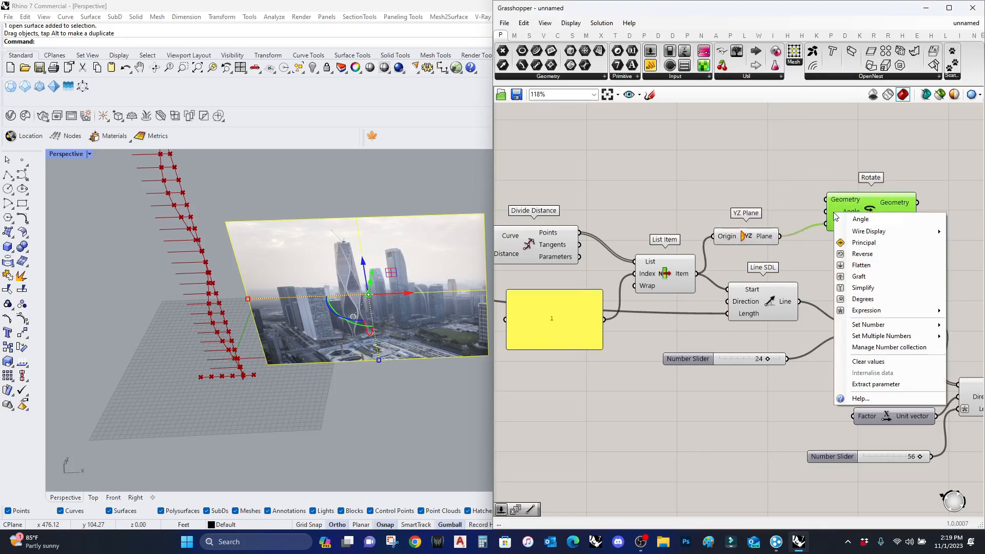
pyautogui.click(884, 300)
pyautogui.scroll(-2, 861, 250)
pyautogui.moveTo(869, 249); pyautogui.dragTo(769, 197)
pyautogui.moveTo(855, 271); pyautogui.dragTo(577, 258, button='right')
pyautogui.moveTo(609, 202); pyautogui.dragTo(652, 341)
pyautogui.moveTo(572, 379); pyautogui.dragTo(884, 368, button='right')
pyautogui.scroll(2, 884, 367)
pyautogui.moveTo(949, 322); pyautogui.dragTo(931, 294)
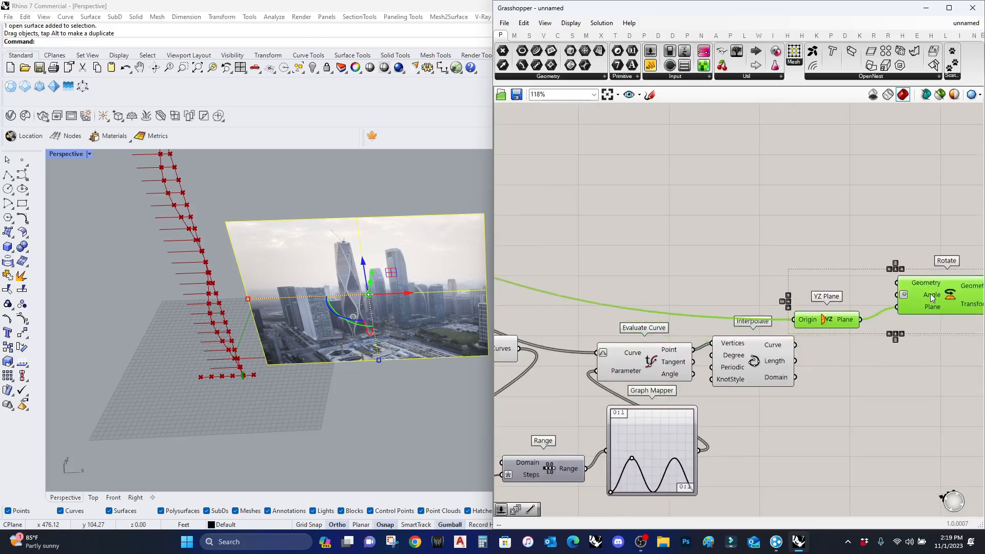
# Add a Number Slider near Rotate's Angle input and configure it for integers with a minimum of 0 and maximum of 45
pyautogui.doubleClick(779, 249)
pyautogui.write('slider')
pyautogui.click(765, 225)
pyautogui.click(745, 246)
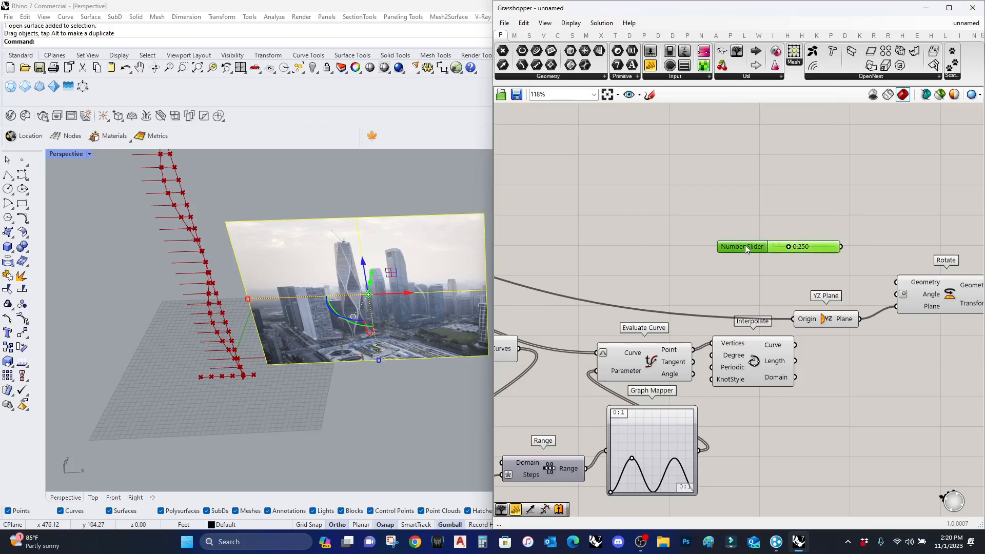
pyautogui.doubleClick(746, 247)
pyautogui.click(756, 216)
pyautogui.doubleClick(765, 272)
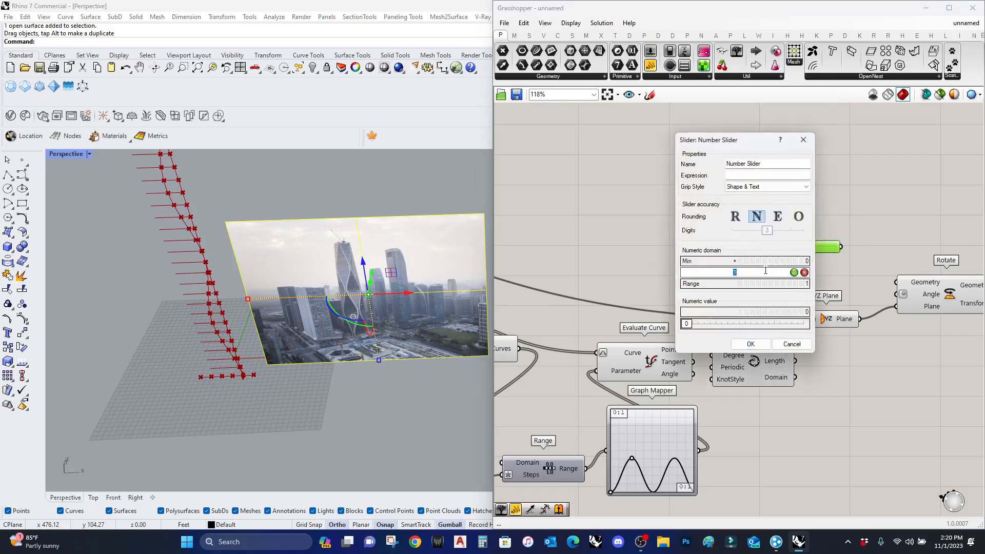
pyautogui.write('45')
pyautogui.click(794, 272)
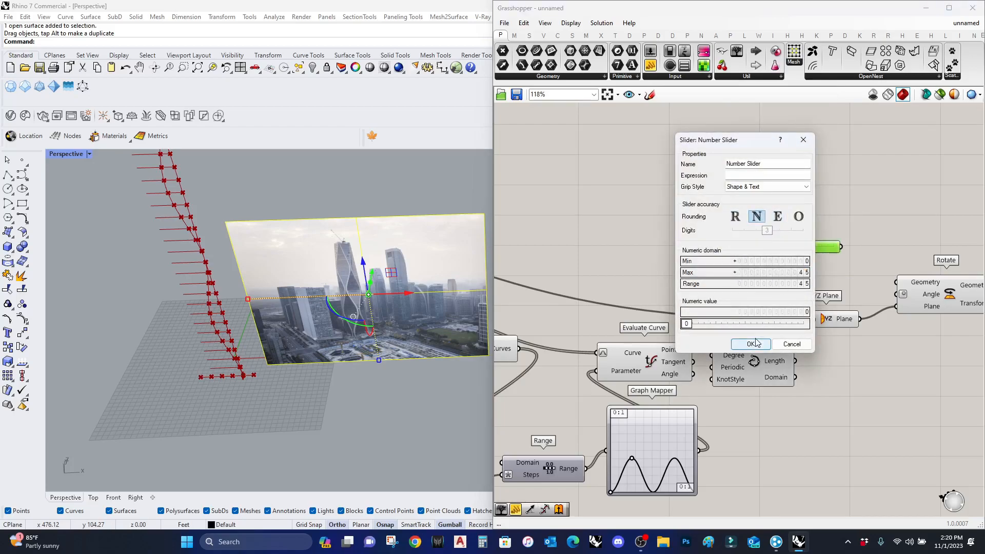
pyautogui.click(764, 344)
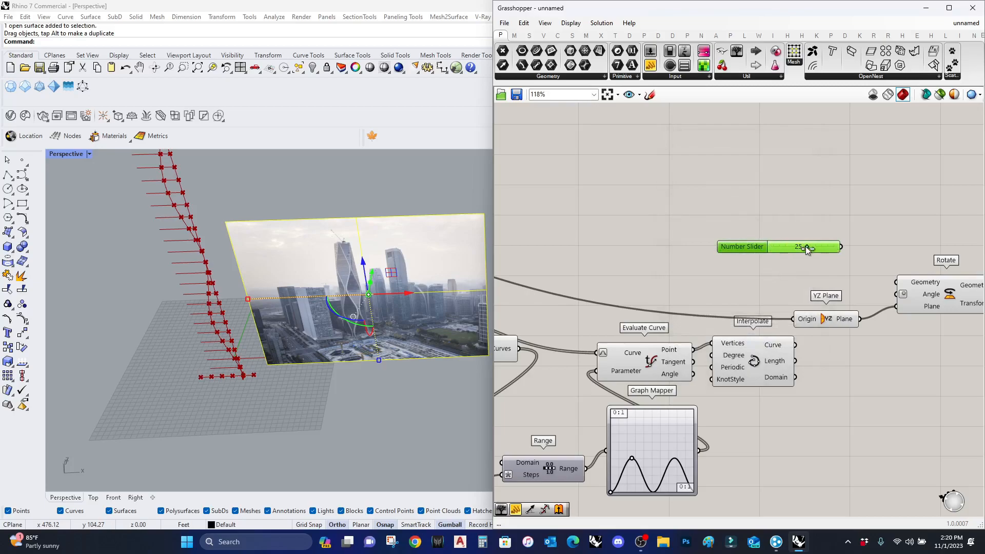
# Feed the slider, at 26, into Rotate's Angle and Interpolate's Curve output into Rotate's Geometry
pyautogui.moveTo(837, 246); pyautogui.dragTo(795, 345)
pyautogui.moveTo(871, 318); pyautogui.dragTo(855, 322, button='right')
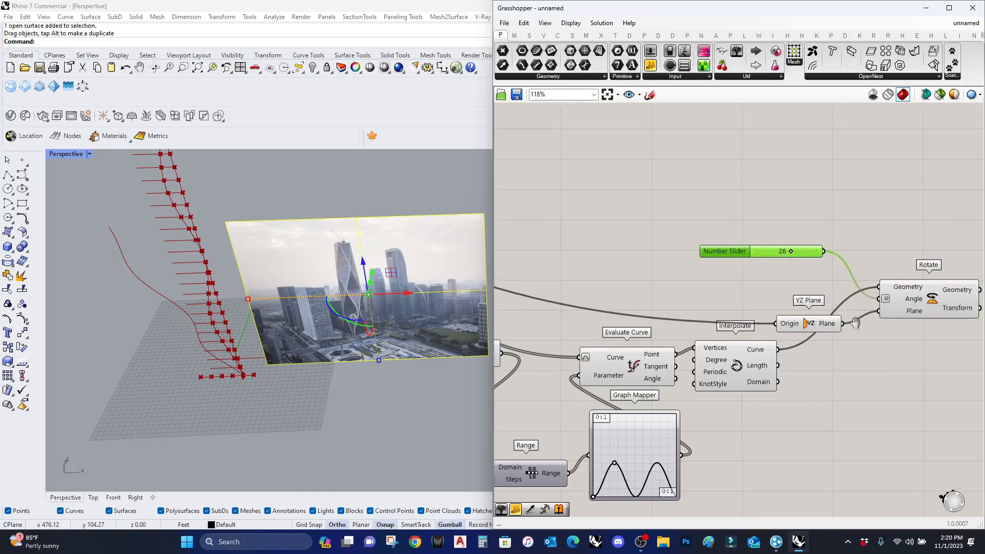
# Replace the YZ Plane with an XZ Plane whose Origin comes through a new Relay and whose Plane output feeds Rotate
pyautogui.doubleClick(783, 296)
pyautogui.write('xz')
pyautogui.press('Return')
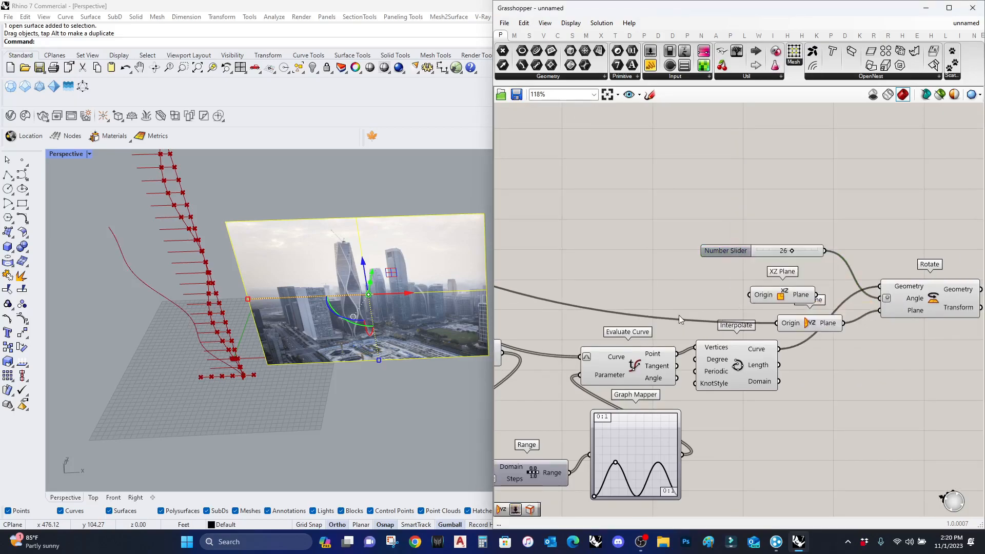
pyautogui.doubleClick(645, 315)
pyautogui.moveTo(656, 316); pyautogui.dragTo(753, 295)
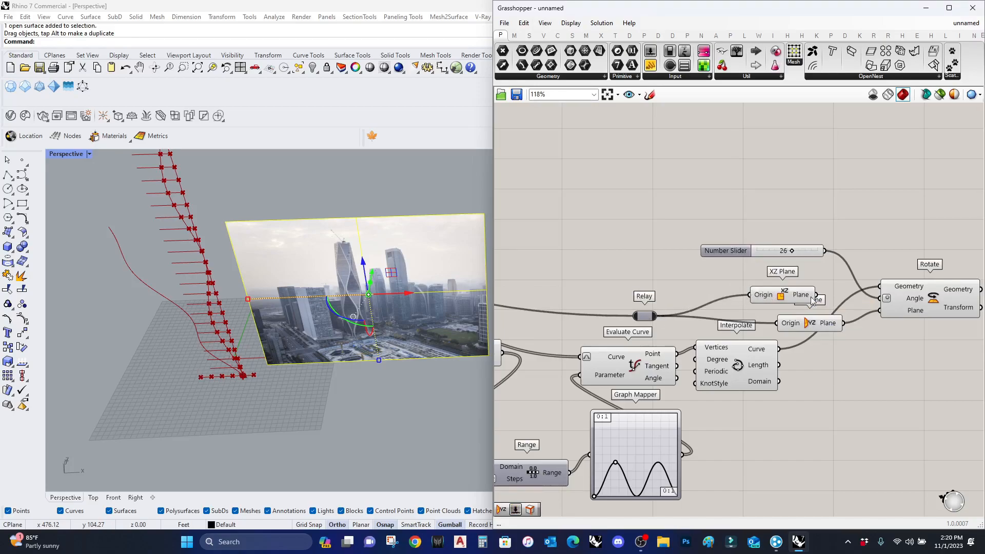
pyautogui.moveTo(817, 295); pyautogui.dragTo(880, 310)
pyautogui.click(824, 325)
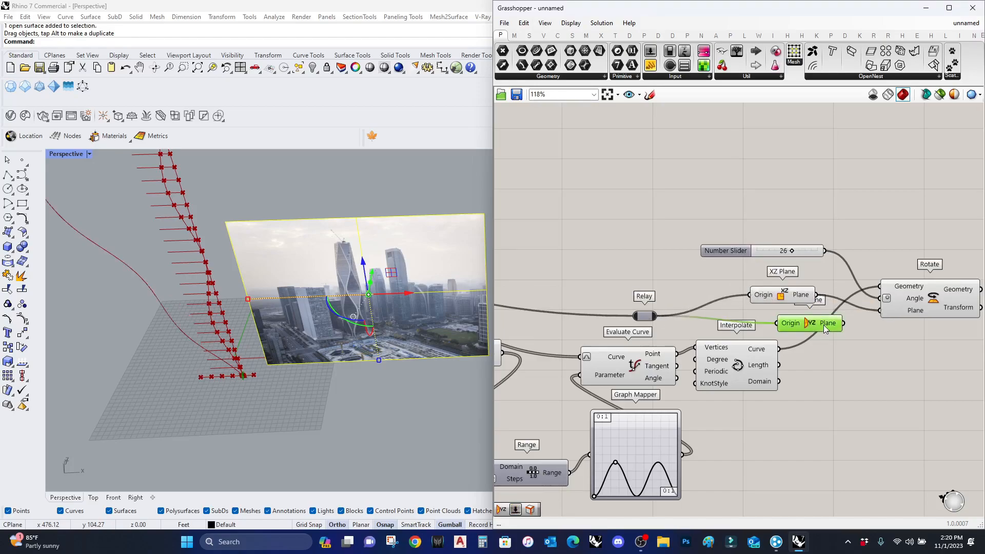
pyautogui.press('Delete')
# Highlight the Interpolate curve to compare it with its rotated copy, and set the rotation angle slider to 22
pyautogui.scroll(-7, 203, 300)
pyautogui.moveTo(202, 300); pyautogui.dragTo(222, 351, button='right')
pyautogui.scroll(2, 799, 309)
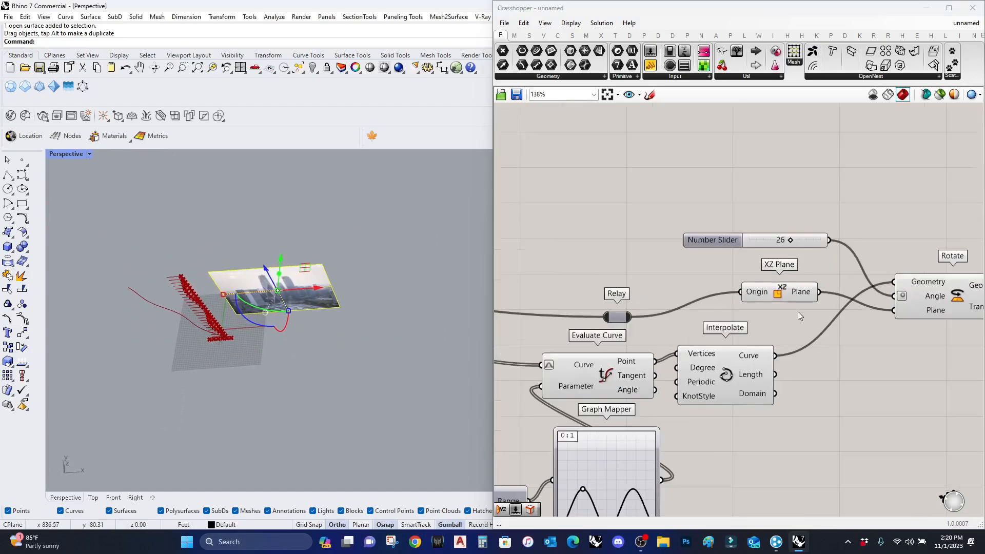
pyautogui.click(740, 373)
pyautogui.scroll(4, 216, 336)
pyautogui.scroll(3, 216, 336)
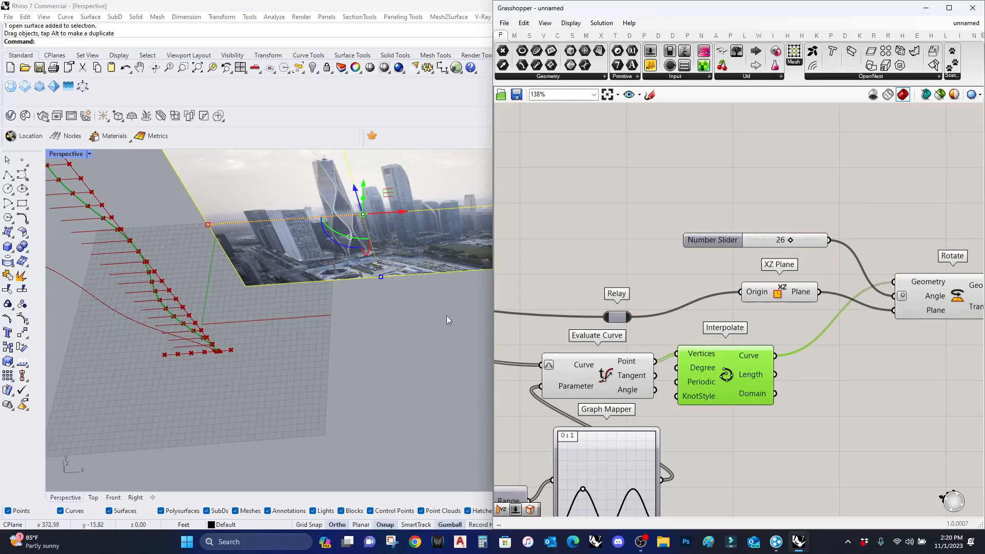
pyautogui.scroll(1, 795, 247)
pyautogui.moveTo(790, 241)
pyautogui.mouseDown()
pyautogui.moveTo(757, 244)
pyautogui.moveTo(783, 250)
pyautogui.mouseUp()
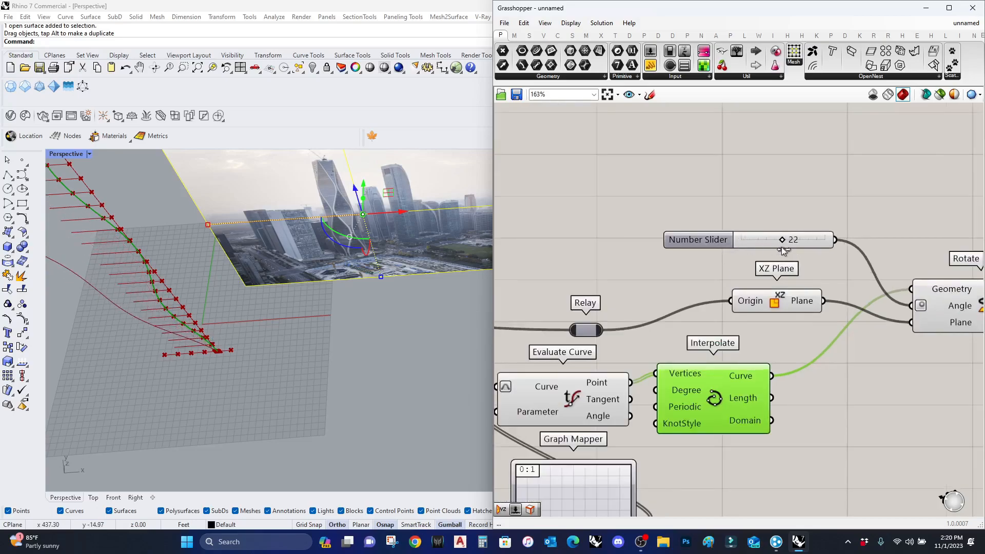
# Add an XY Plane, connect the Relay to its Origin, and feed its Plane output into Rotate's Plane input
pyautogui.doubleClick(750, 333)
pyautogui.write('xy')
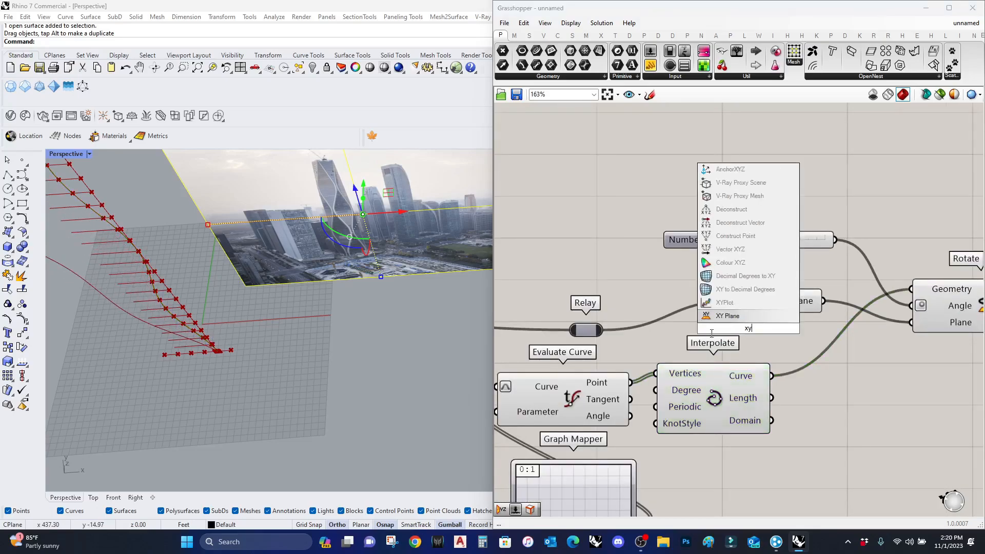
pyautogui.click(726, 318)
pyautogui.moveTo(602, 331); pyautogui.dragTo(702, 329)
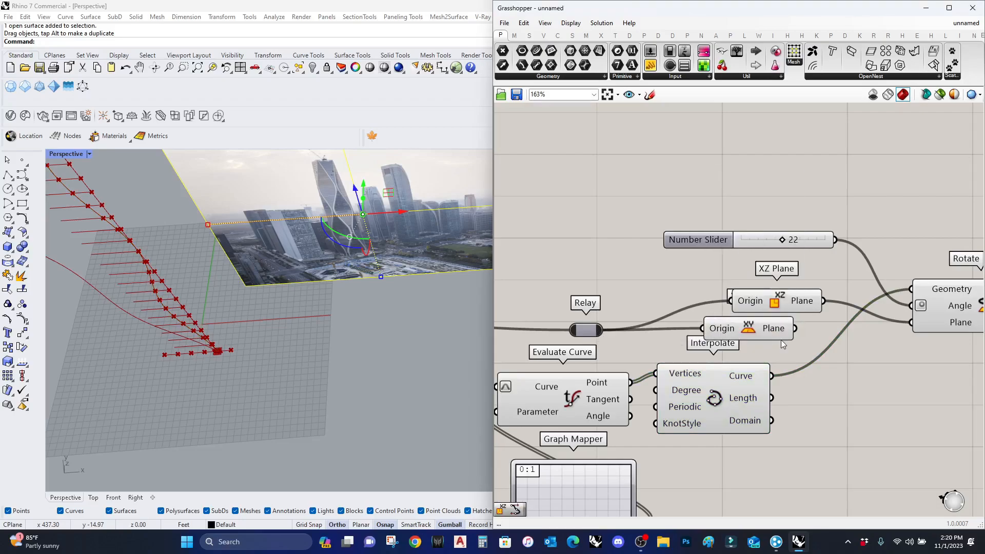
pyautogui.moveTo(800, 332); pyautogui.dragTo(906, 328)
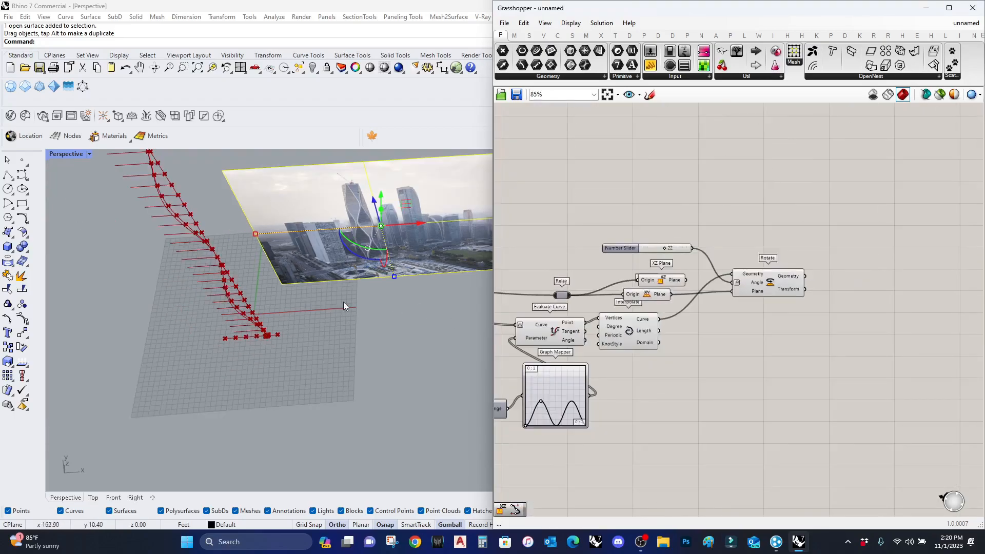
# Set the rotation angle slider to 40, checking the curve's rotation in the Top viewport
pyautogui.moveTo(343, 302); pyautogui.dragTo(358, 350, button='right')
pyautogui.scroll(5, 670, 262)
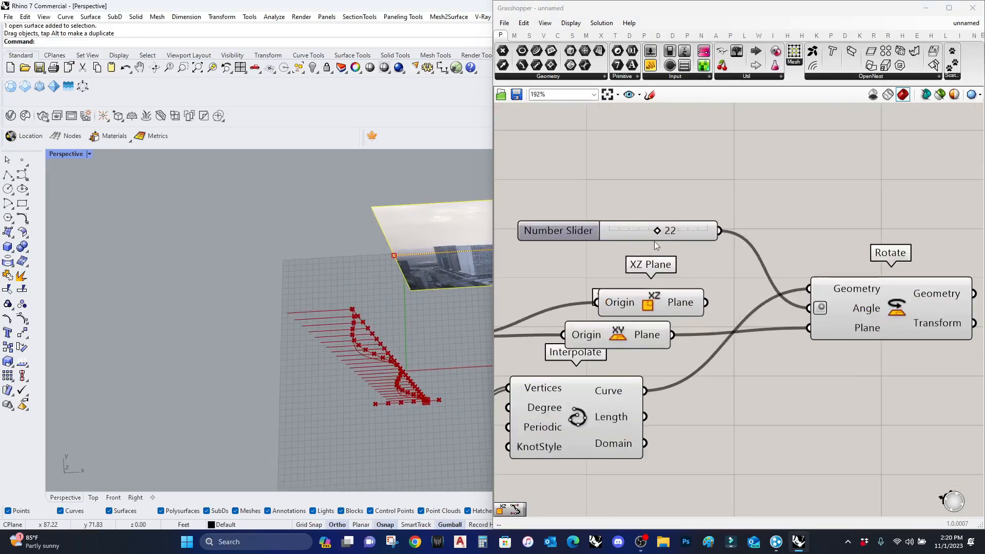
pyautogui.moveTo(655, 230); pyautogui.dragTo(698, 230)
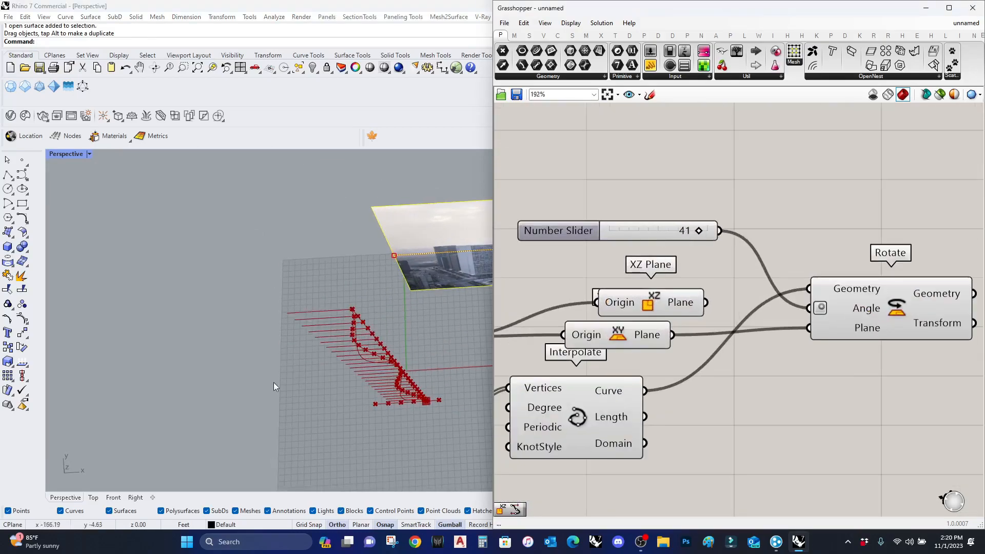
pyautogui.moveTo(314, 339); pyautogui.dragTo(292, 331, button='right')
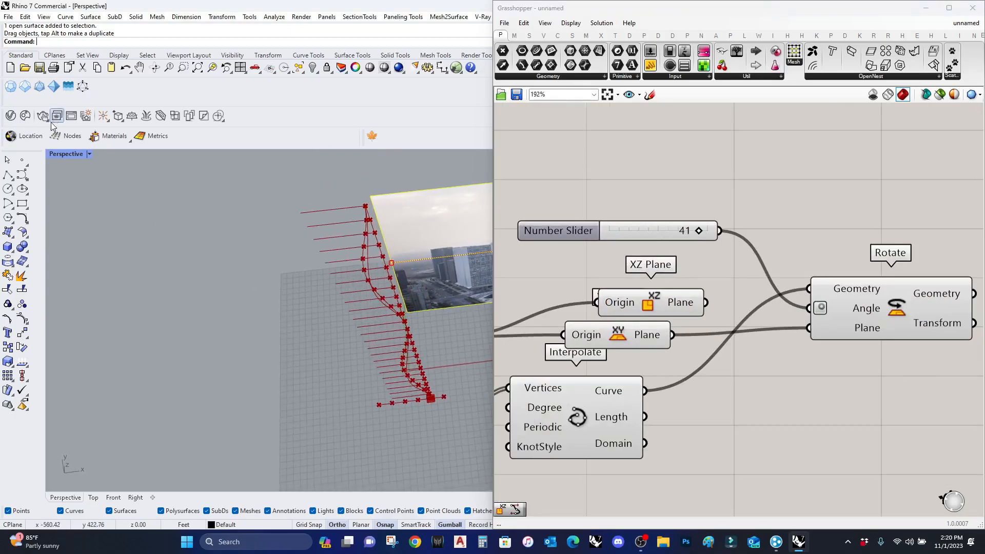
pyautogui.doubleClick(64, 154)
pyautogui.scroll(-3, 244, 252)
pyautogui.scroll(2, 287, 267)
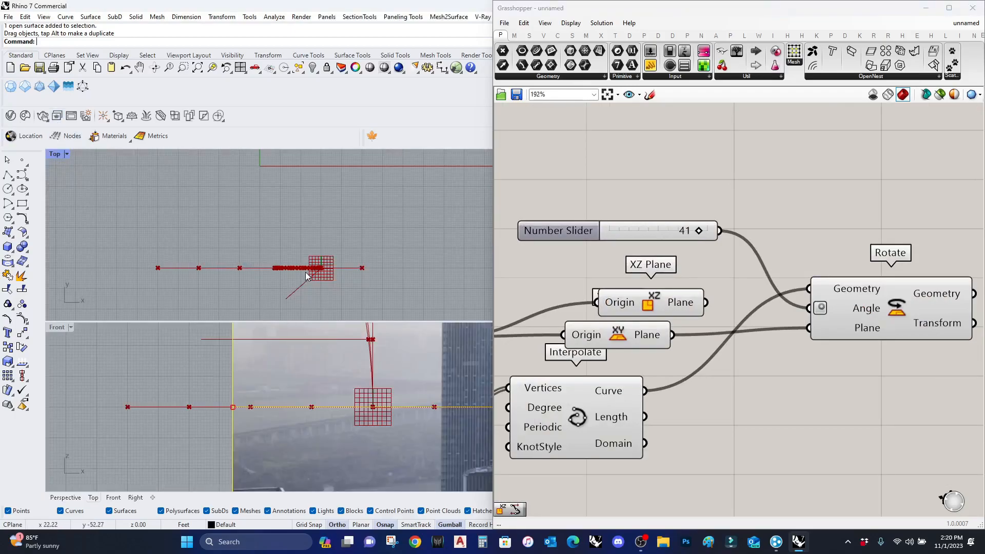
pyautogui.scroll(4, 636, 257)
pyautogui.moveTo(753, 211); pyautogui.dragTo(752, 215)
# Turn the docked Grasshopper window into a smaller floating window and maximize the Perspective viewport for viewing the rotated curve
pyautogui.moveTo(556, 2); pyautogui.dragTo(645, 41)
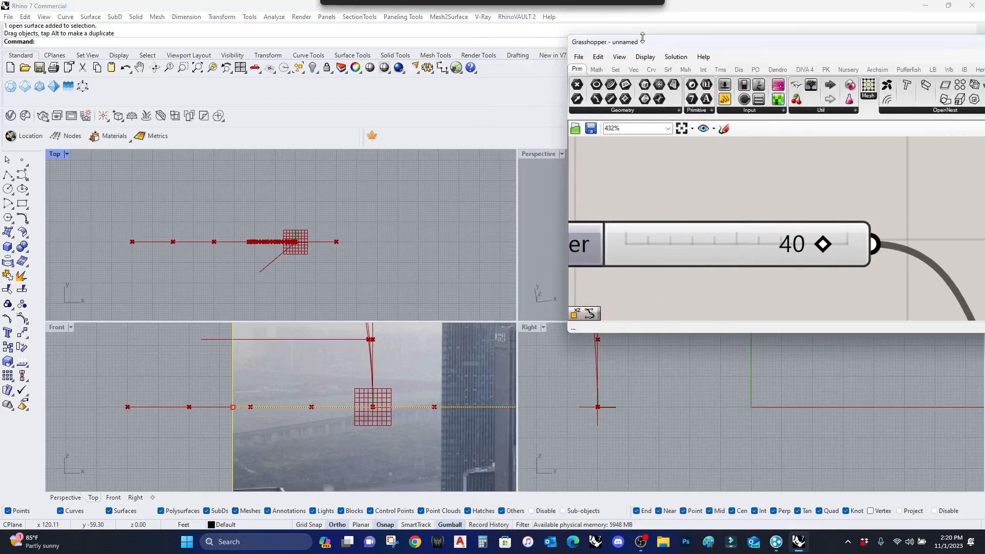
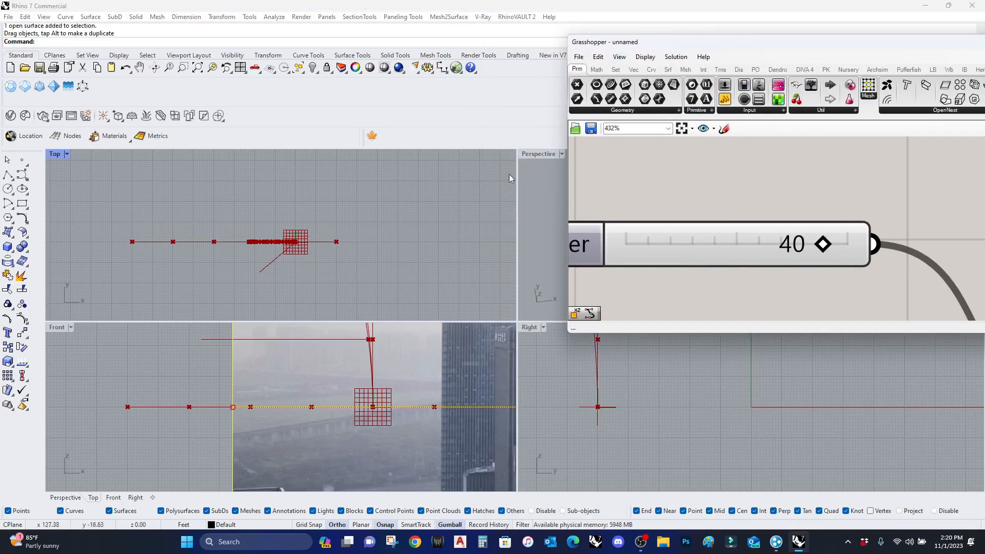
pyautogui.doubleClick(538, 154)
pyautogui.moveTo(383, 303); pyautogui.dragTo(379, 311, button='right')
pyautogui.scroll(-6, 734, 260)
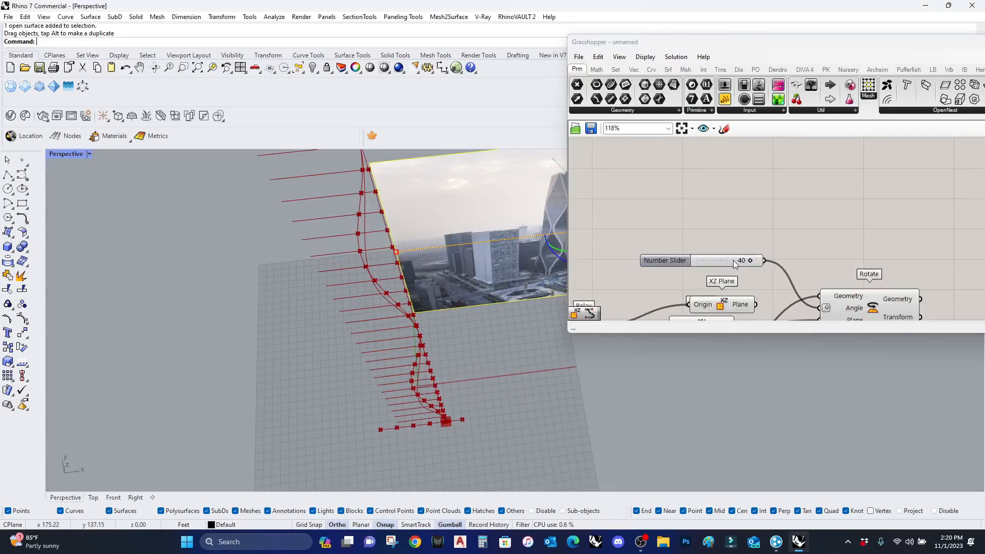
pyautogui.scroll(-1, 733, 260)
pyautogui.moveTo(734, 260); pyautogui.dragTo(744, 187, button='right')
pyautogui.moveTo(758, 236); pyautogui.dragTo(825, 194, button='right')
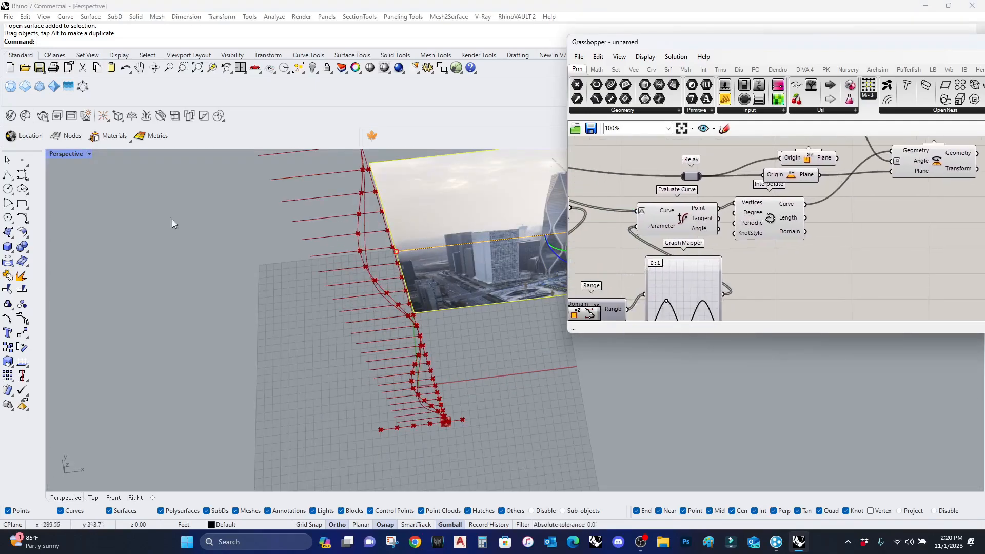
# Raise the Graph Mapper's peak handle to about 0.6 to deepen both waves, checking the curves in the Top and Perspective viewports
pyautogui.doubleClick(60, 151)
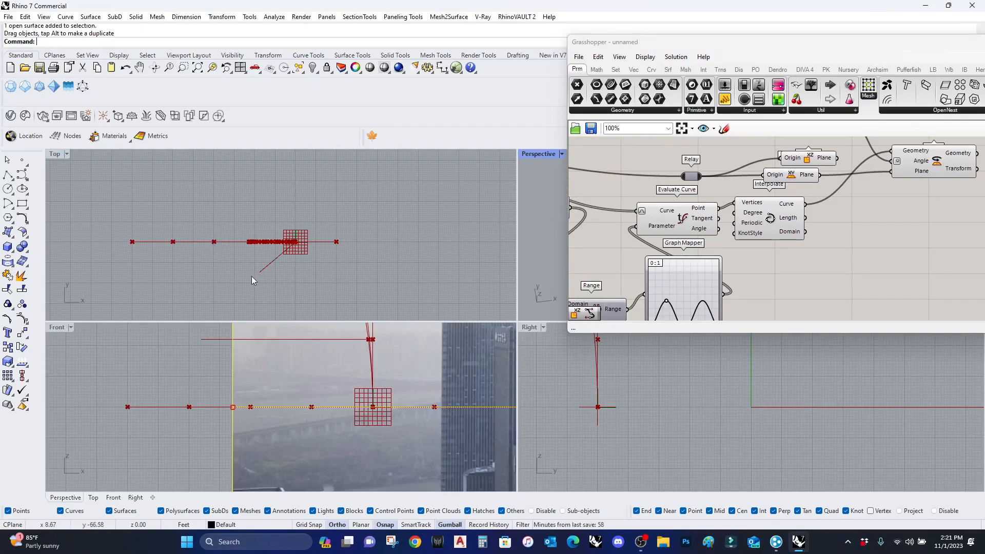
pyautogui.scroll(4, 672, 302)
pyautogui.moveTo(663, 294); pyautogui.dragTo(665, 279)
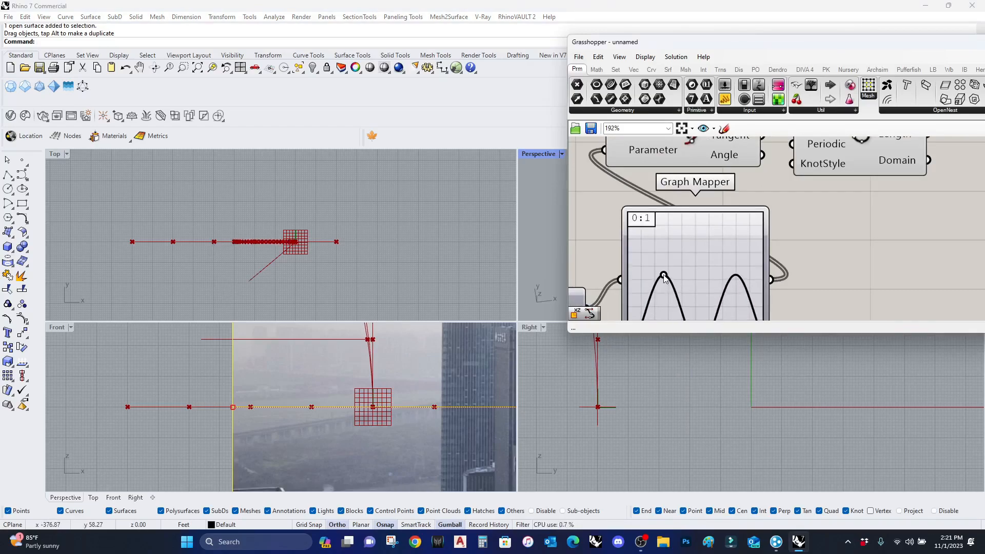
pyautogui.click(544, 159)
pyautogui.doubleClick(544, 159)
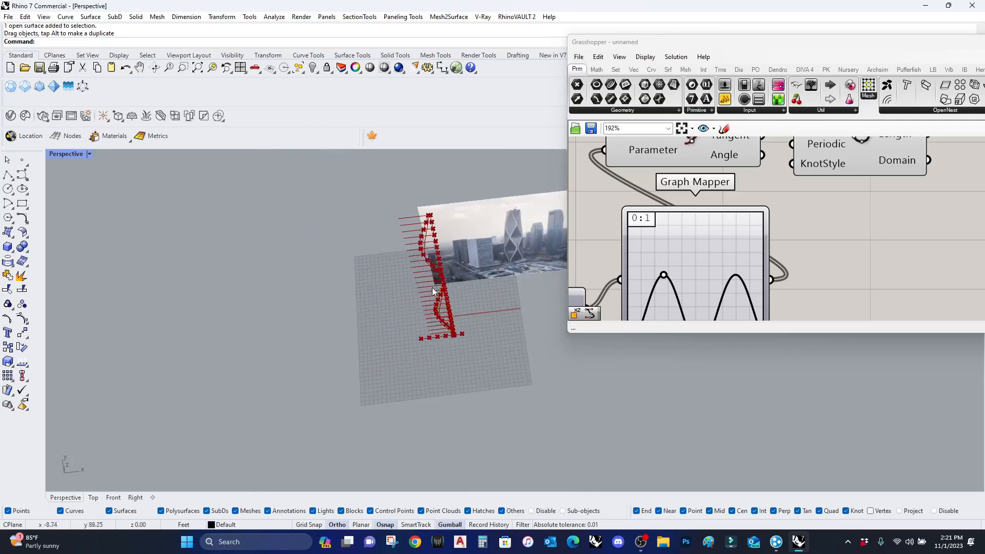
pyautogui.scroll(4, 441, 256)
pyautogui.moveTo(665, 277); pyautogui.dragTo(662, 263)
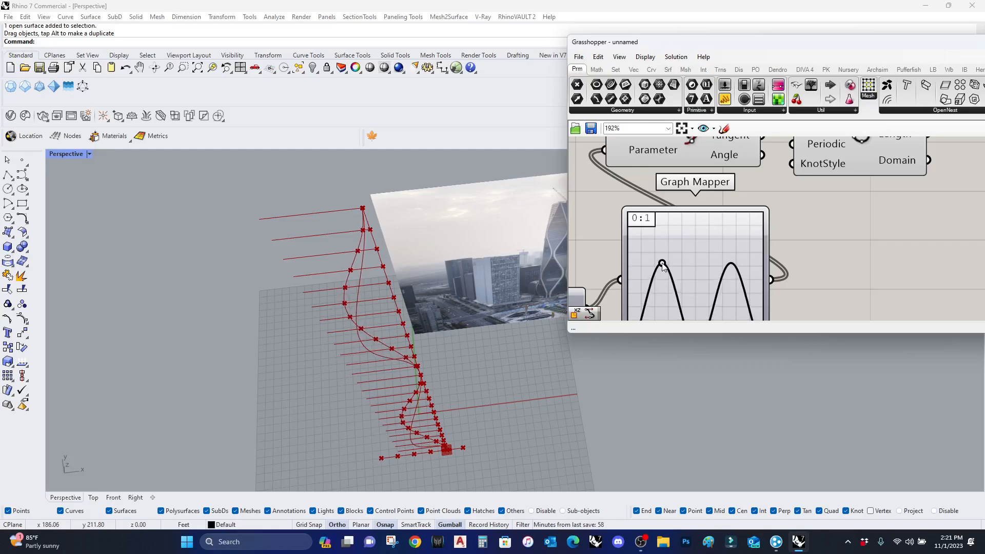
pyautogui.doubleClick(61, 153)
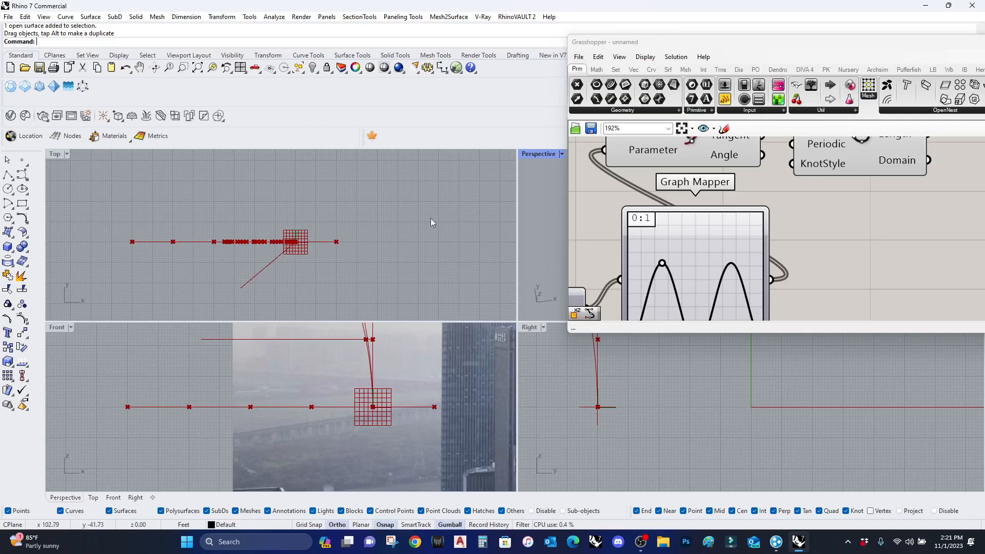
pyautogui.doubleClick(539, 154)
# Turn the preview of the Deconstruct Brep component back on so the tower's box is shown with the curves
pyautogui.moveTo(339, 352)
pyautogui.mouseDown(button='right')
pyautogui.moveTo(337, 326)
pyautogui.moveTo(338, 358)
pyautogui.mouseUp(button='right')
pyautogui.scroll(-8, 912, 299)
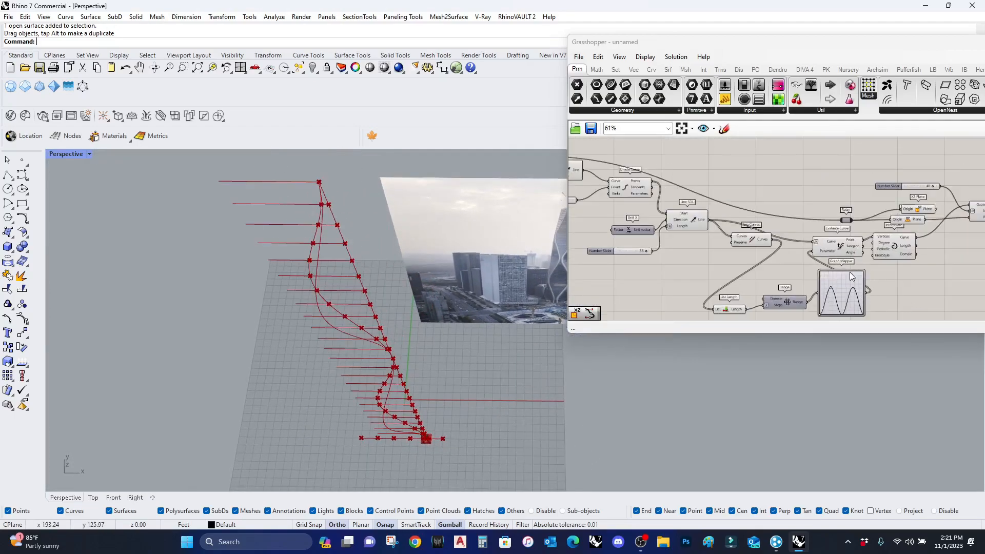
pyautogui.moveTo(939, 282); pyautogui.dragTo(923, 280, button='right')
pyautogui.scroll(5, 669, 212)
pyautogui.scroll(2, 674, 213)
pyautogui.scroll(-4, 676, 216)
pyautogui.moveTo(682, 225); pyautogui.dragTo(801, 261, button='right')
pyautogui.click(768, 234)
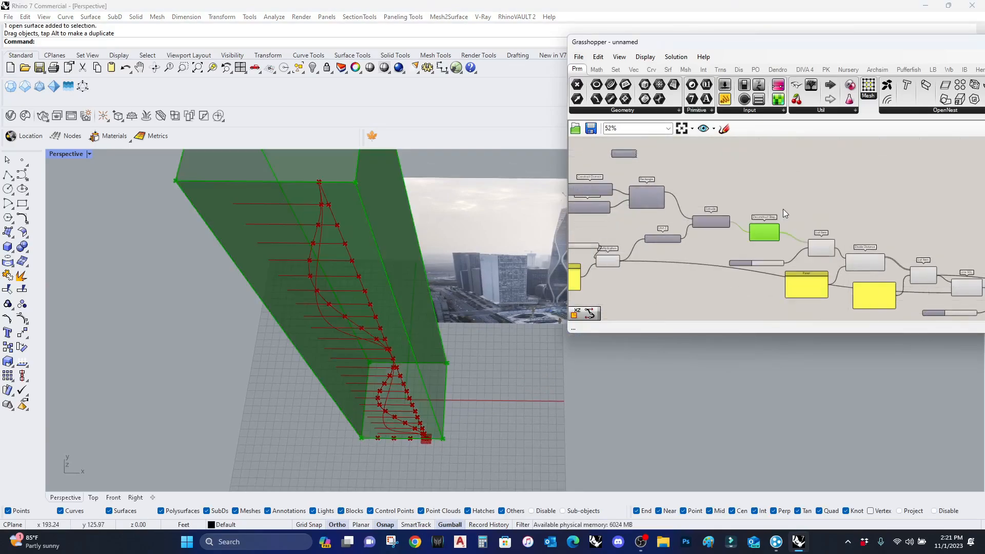
pyautogui.click(848, 227)
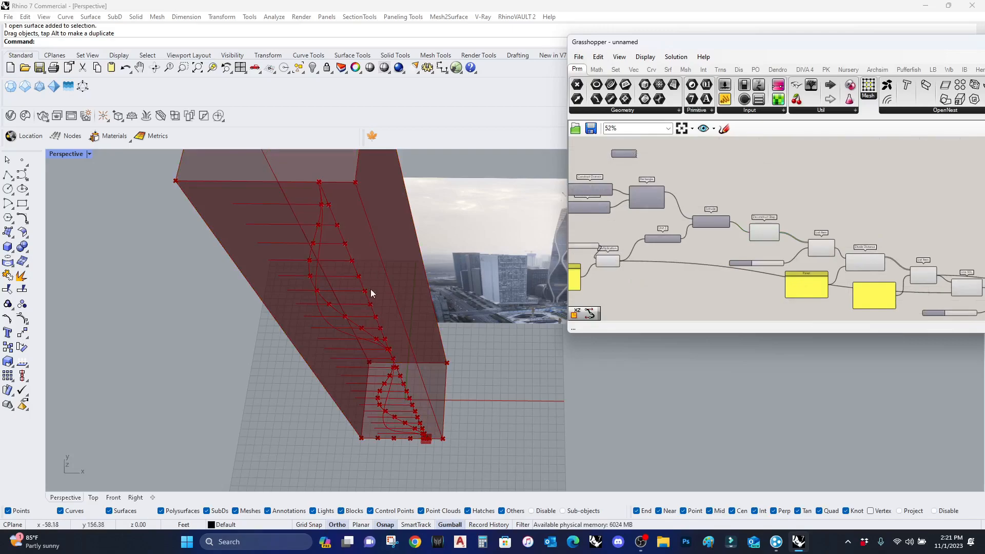
# Examine how the rotated wavy curve sits against the tower box, especially near the base corner
pyautogui.scroll(-3, 510, 293)
pyautogui.scroll(2, 509, 295)
pyautogui.scroll(-1, 493, 313)
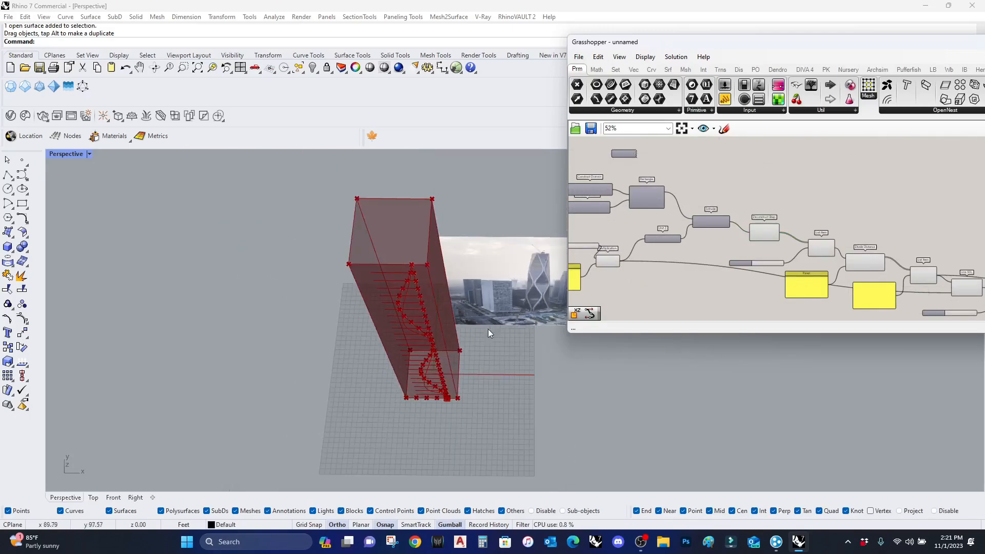
pyautogui.scroll(5, 467, 384)
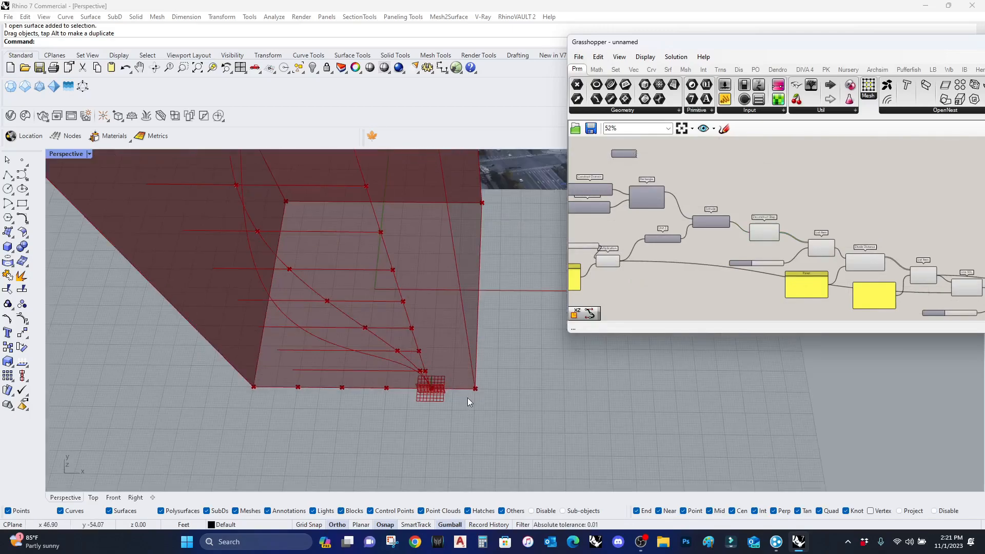
pyautogui.scroll(-5, 467, 398)
pyautogui.moveTo(751, 275); pyautogui.dragTo(778, 279, button='right')
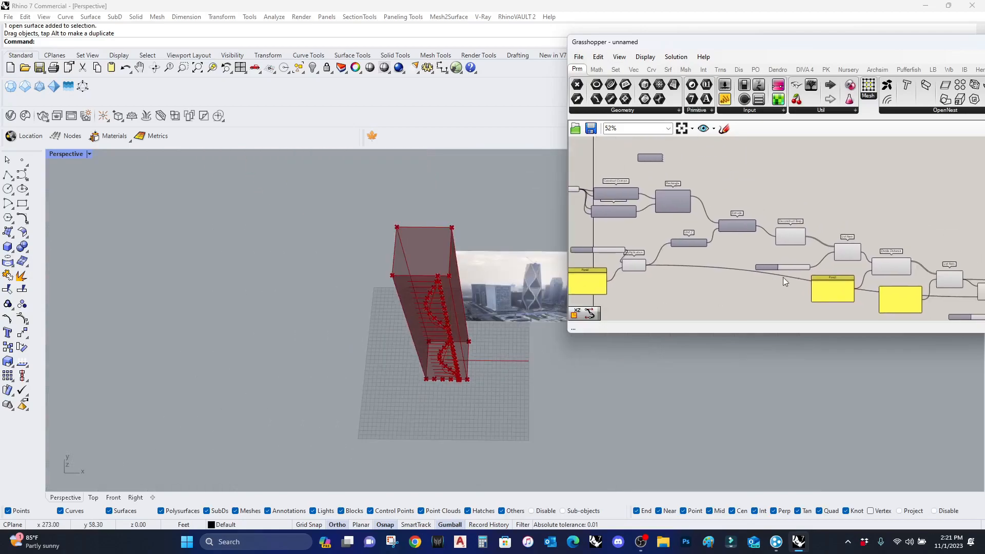
# Check which edge of the tower box is picked by the List Item fed from the Deconstruct Brep edges
pyautogui.scroll(5, 782, 250)
pyautogui.click(801, 210)
pyautogui.scroll(3, 506, 361)
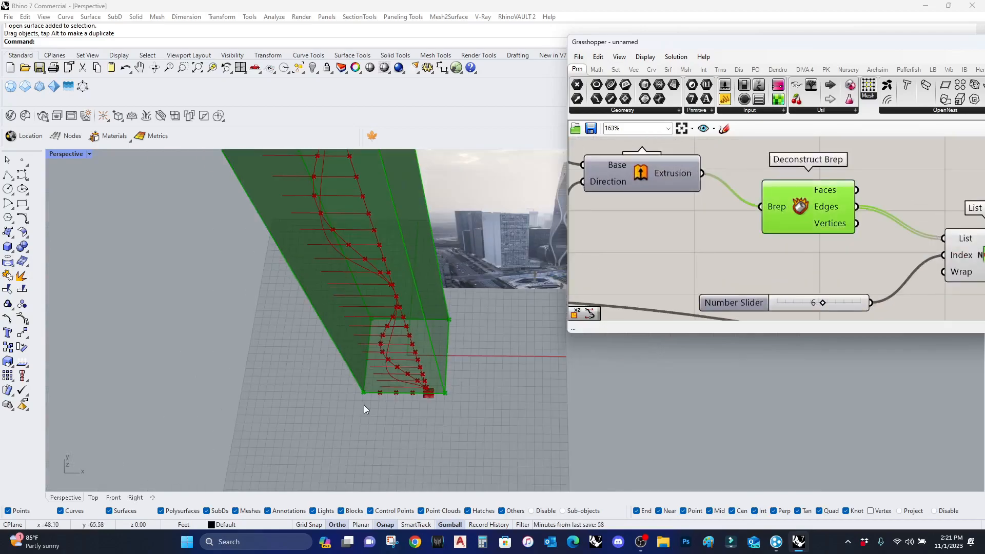
pyautogui.moveTo(870, 222); pyautogui.dragTo(797, 258, button='right')
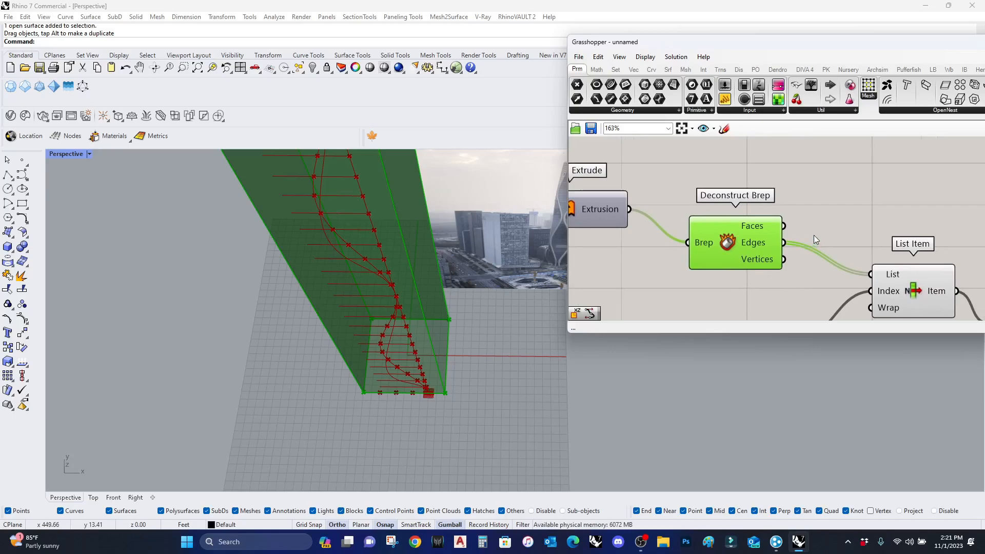
pyautogui.doubleClick(850, 192)
pyautogui.write('li')
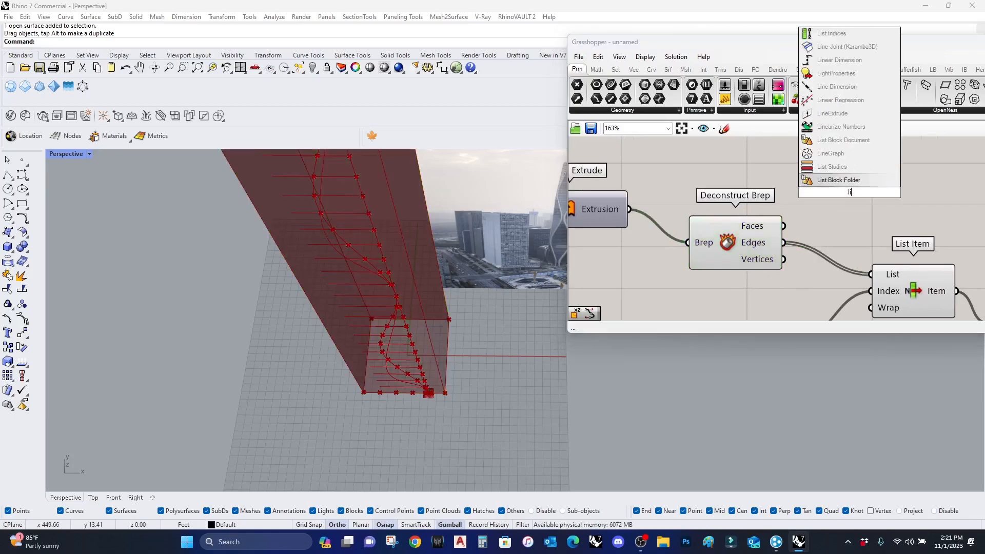
pyautogui.click(918, 291)
pyautogui.scroll(-5, 865, 286)
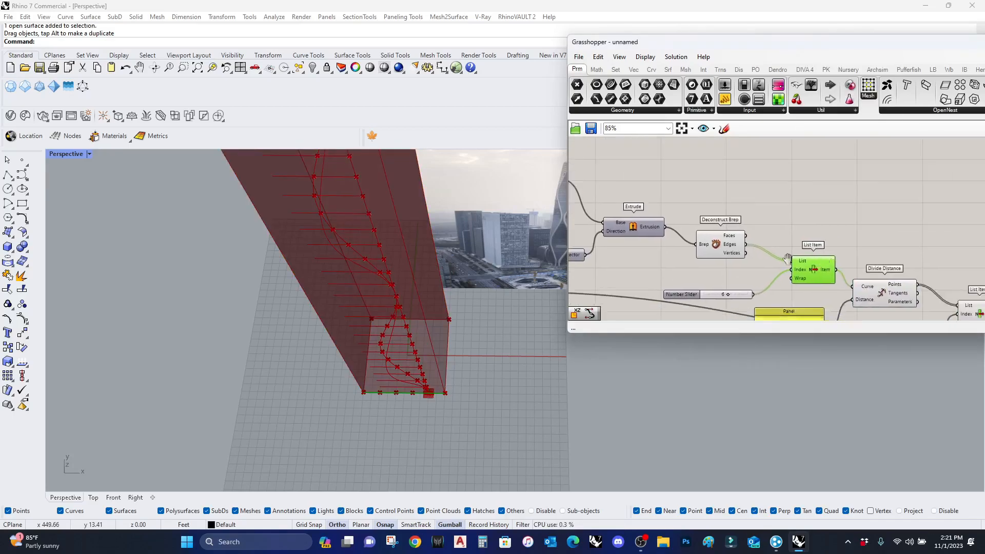
# Add a Curve parameter fed by the base edge's List Item output and bring it beside the Rotate component
pyautogui.scroll(3, 673, 224)
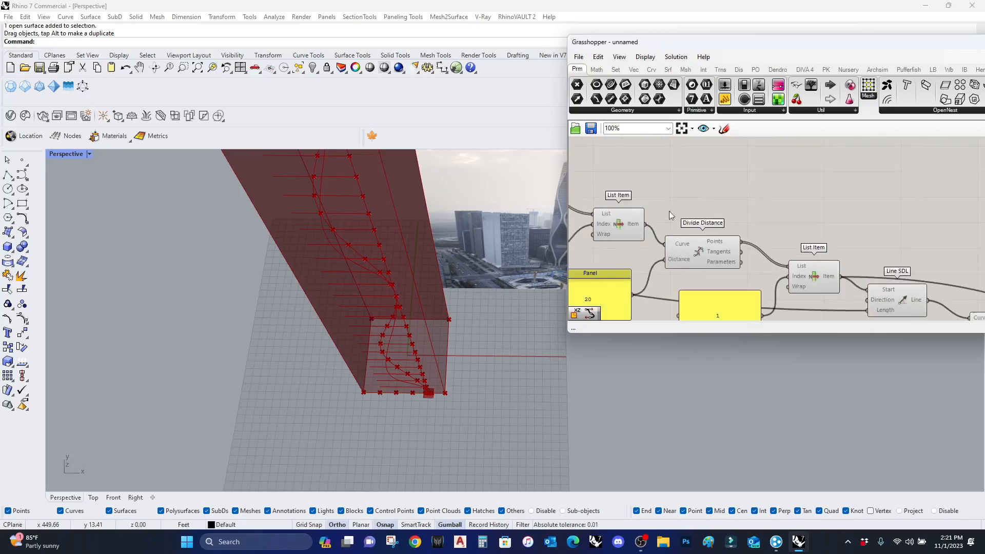
pyautogui.doubleClick(727, 188)
pyautogui.write('curve')
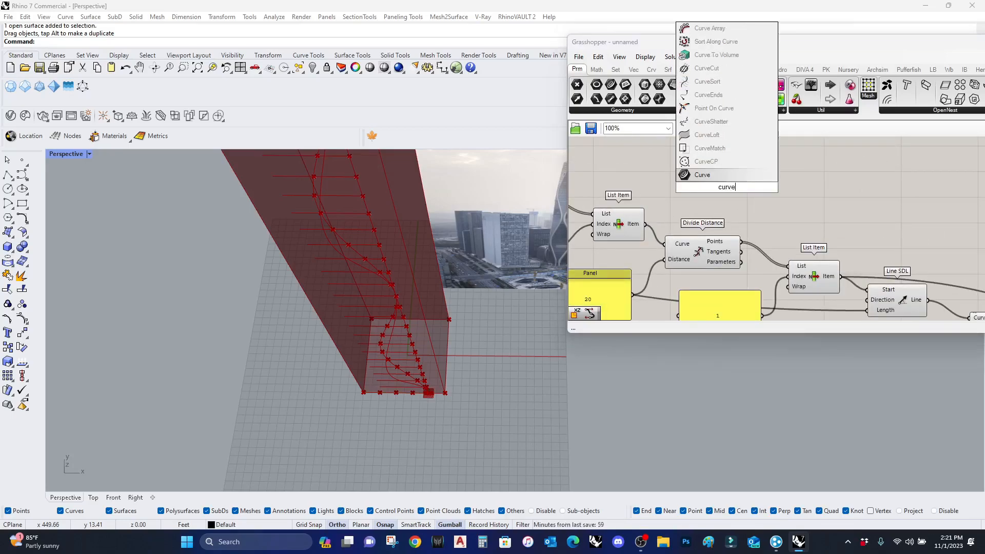
pyautogui.press('Return')
pyautogui.moveTo(715, 188); pyautogui.dragTo(646, 224)
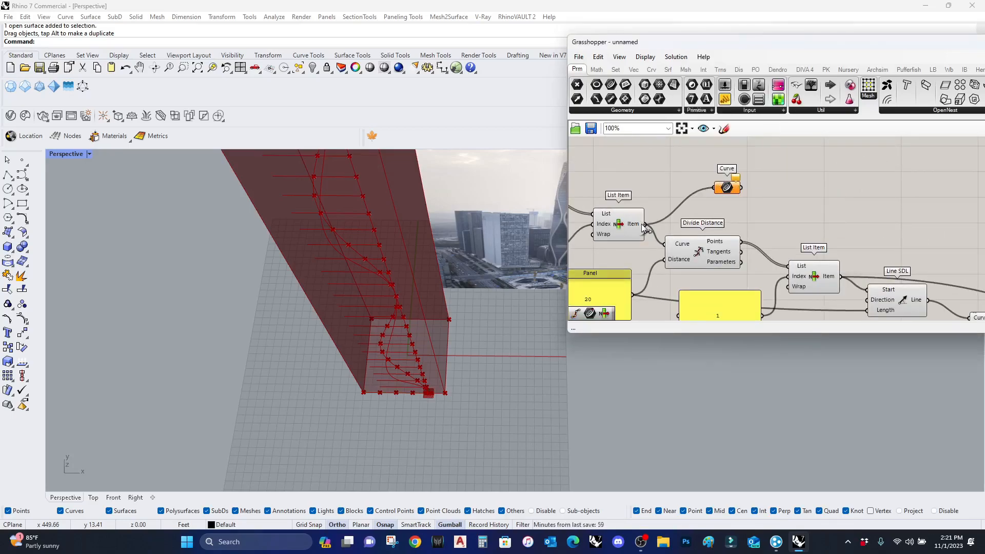
pyautogui.scroll(-6, 815, 222)
pyautogui.scroll(8, 815, 223)
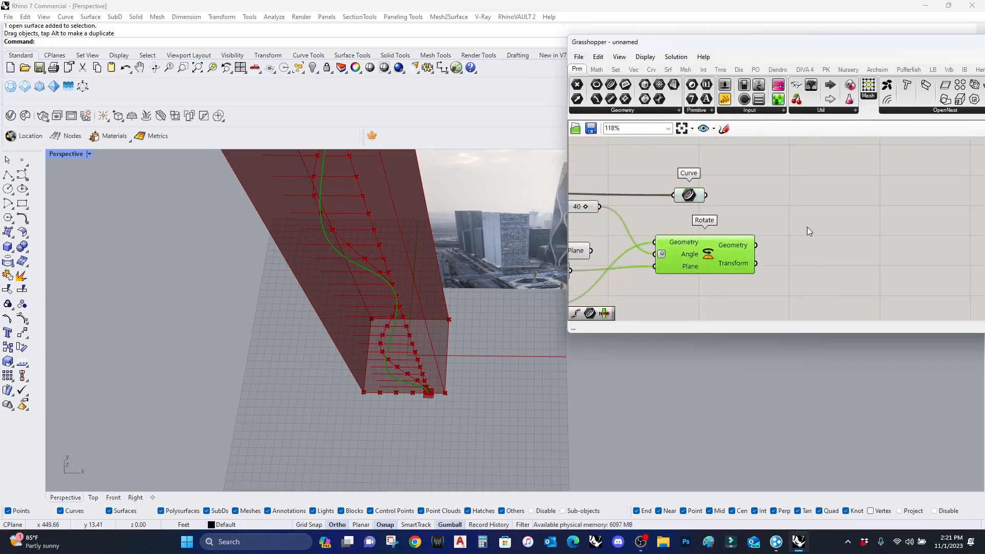
pyautogui.doubleClick(811, 221)
pyautogui.write('mir')
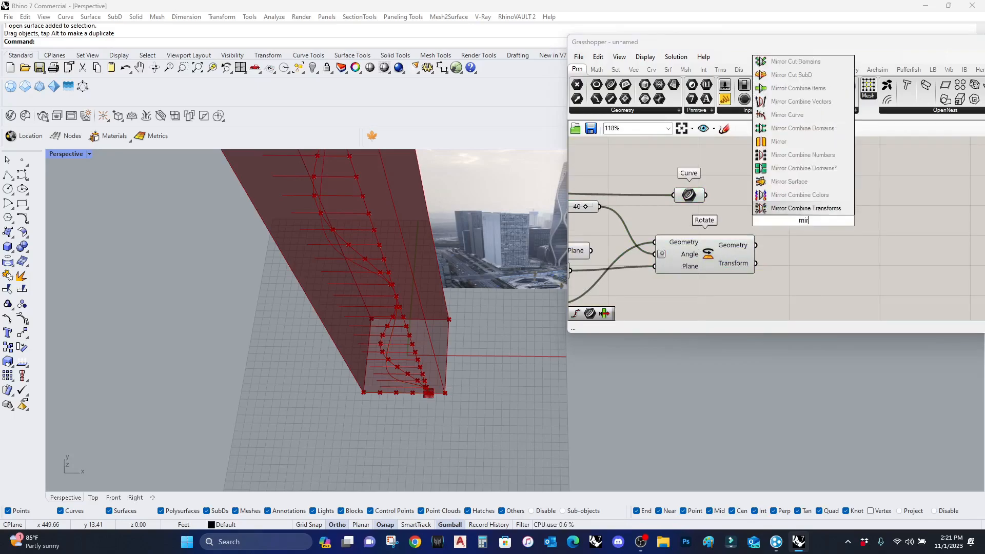
pyautogui.click(735, 214)
pyautogui.doubleClick(756, 183)
pyautogui.write('mi')
pyautogui.press('Escape')
# Add a Curve Middle component and feed it the base edge from the Curve parameter
pyautogui.doubleClick(756, 184)
pyautogui.write('cu')
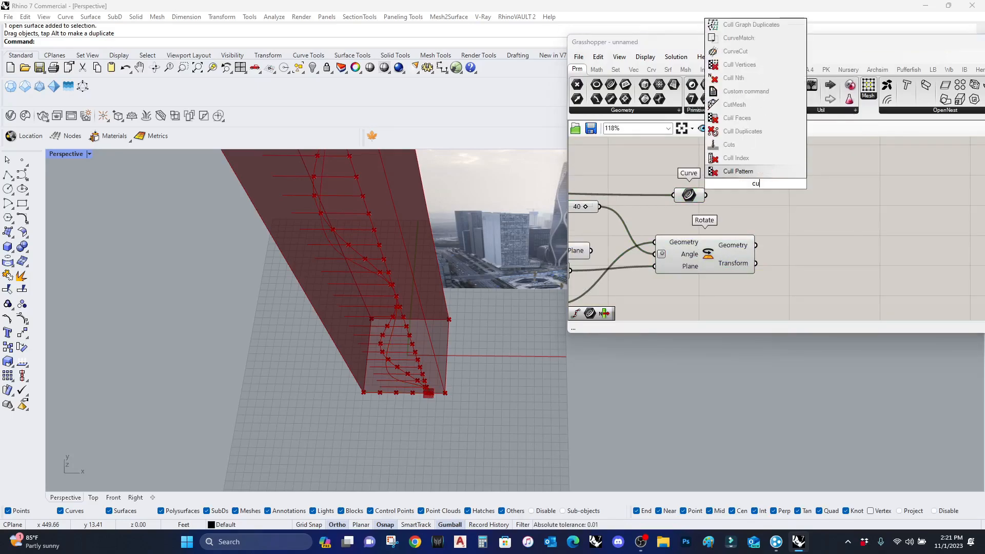
pyautogui.write('rve mid')
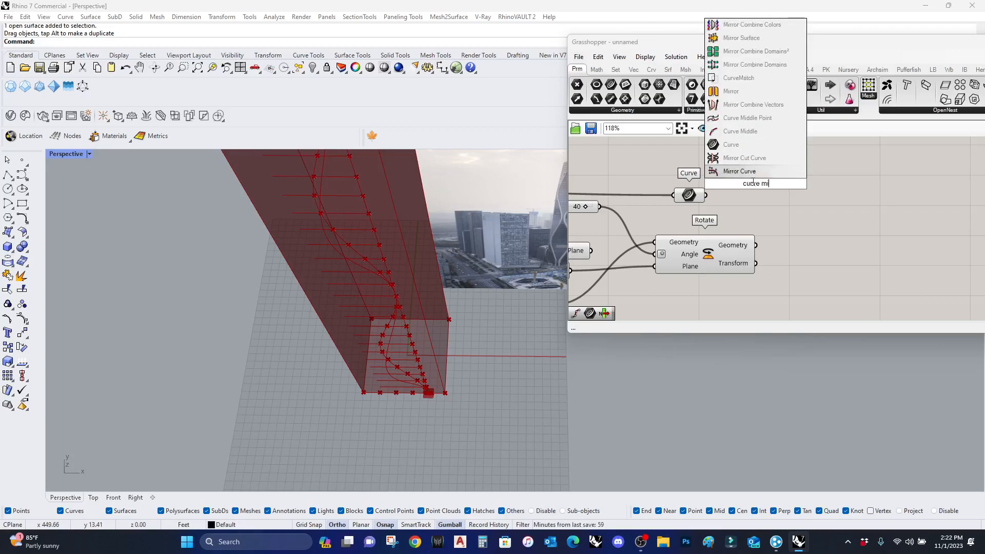
pyautogui.click(726, 182)
pyautogui.scroll(2, 726, 184)
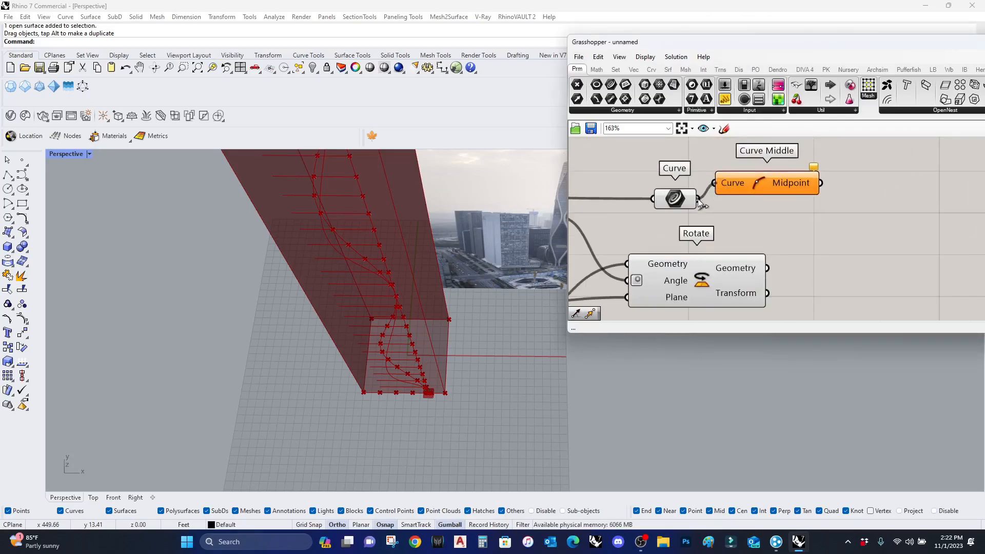
pyautogui.moveTo(701, 202); pyautogui.dragTo(700, 203)
pyautogui.click(841, 239)
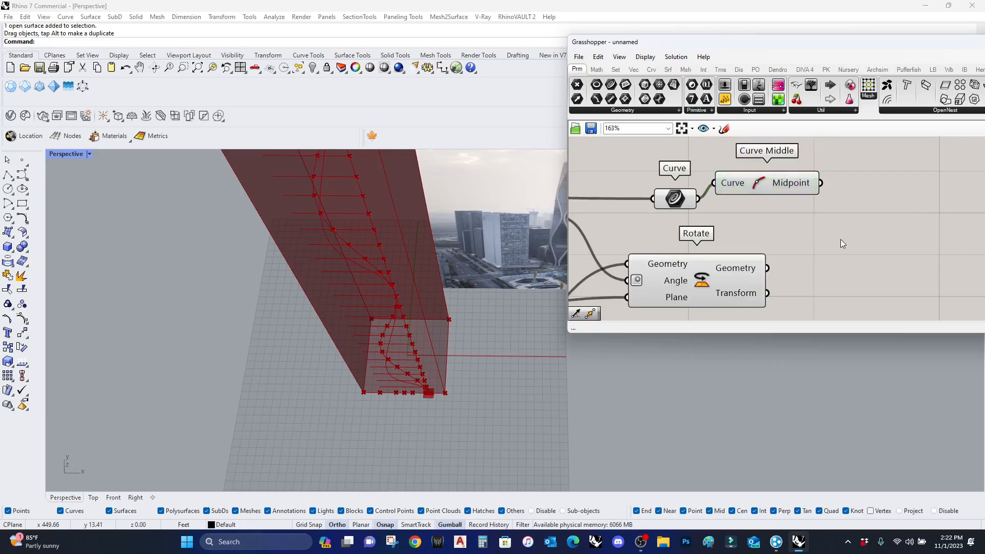
pyautogui.doubleClick(841, 240)
pyautogui.write('mirr')
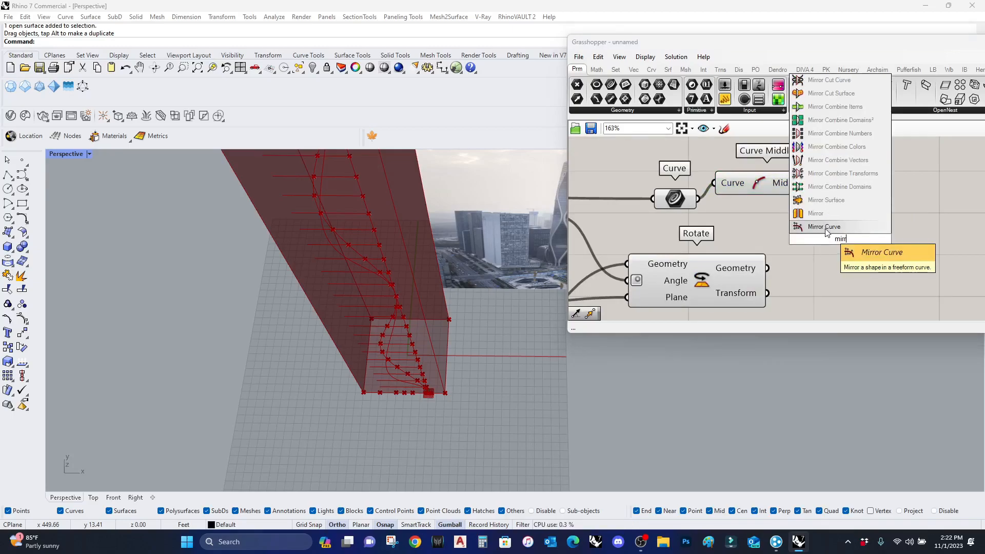
pyautogui.click(824, 226)
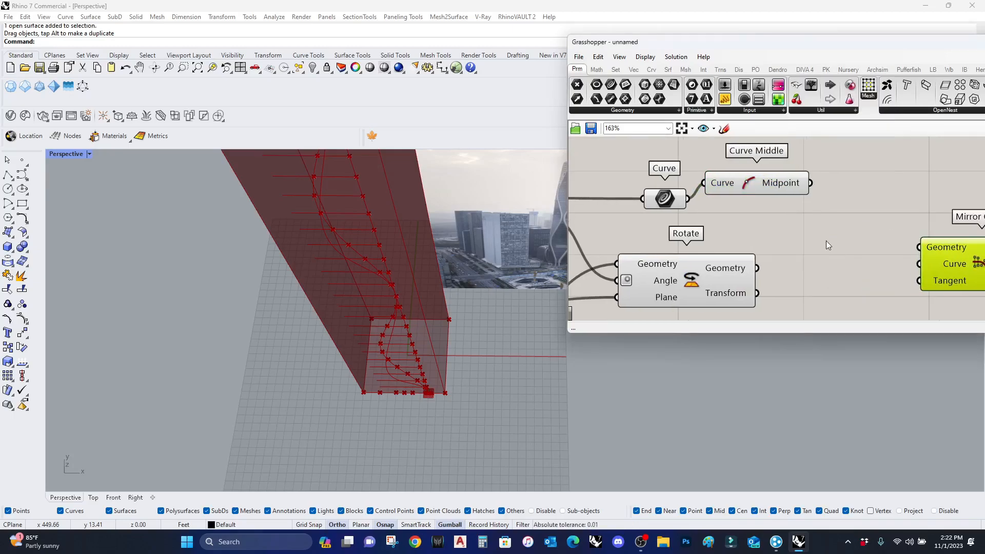
pyautogui.moveTo(825, 239); pyautogui.dragTo(741, 236, button='right')
pyautogui.press('Delete')
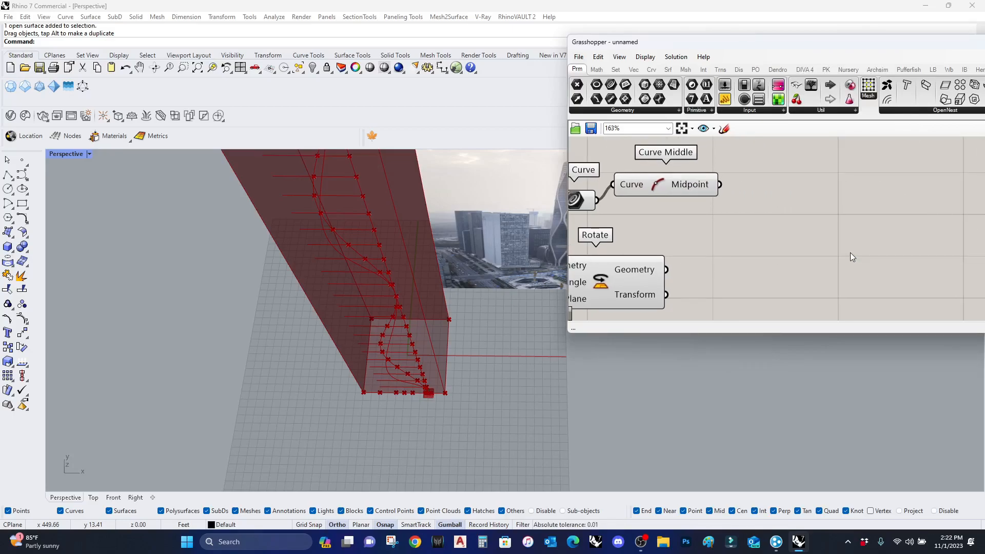
# Add a Mirror component to the canvas beyond the Rotate and Curve Middle components
pyautogui.doubleClick(851, 257)
pyautogui.write('mirr')
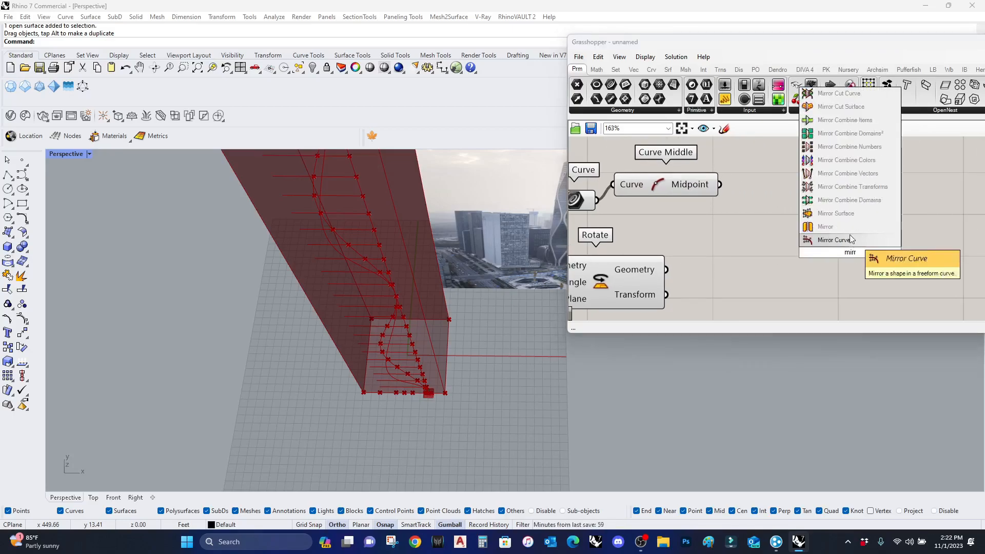
pyautogui.click(854, 230)
pyautogui.moveTo(816, 264); pyautogui.dragTo(866, 264)
pyautogui.click(679, 187)
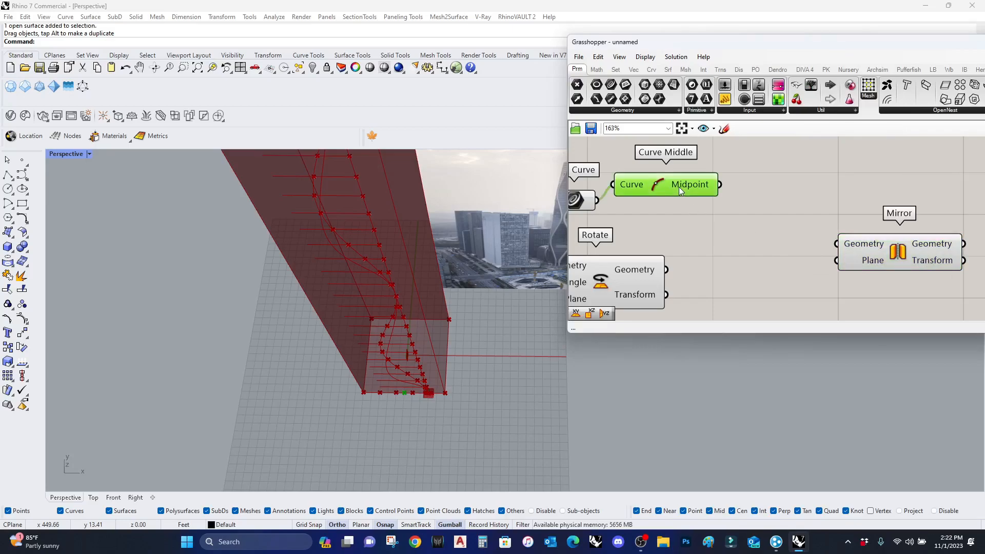
# Feed the rotated curve into Mirror as geometry, with an XY Plane at the edge midpoint as its mirror plane
pyautogui.doubleClick(775, 217)
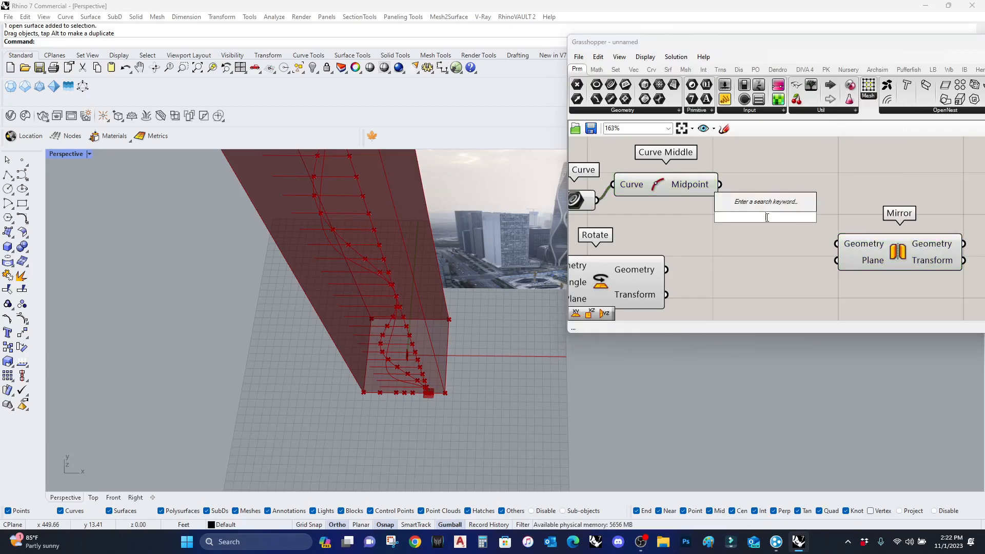
pyautogui.write('xy')
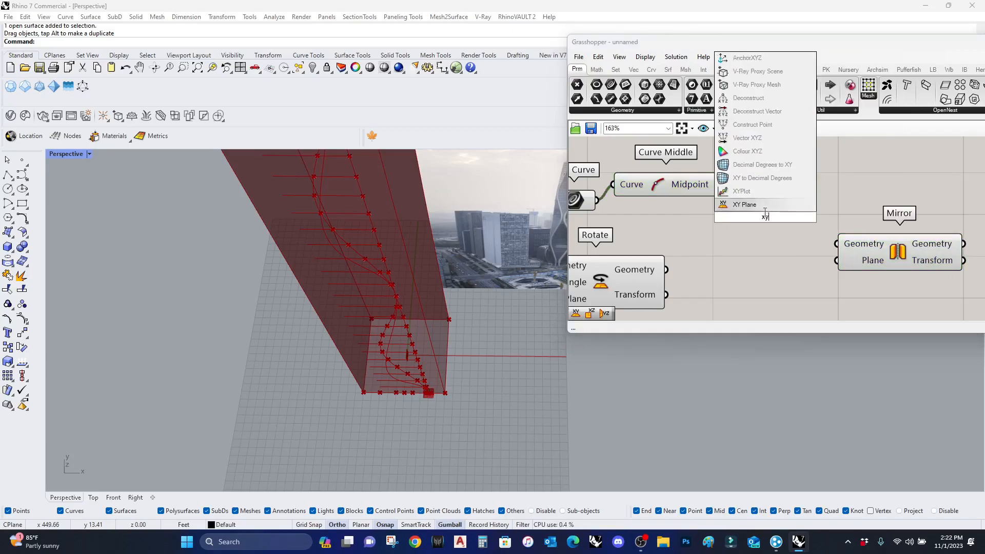
pyautogui.click(761, 205)
pyautogui.moveTo(733, 200); pyautogui.dragTo(771, 268)
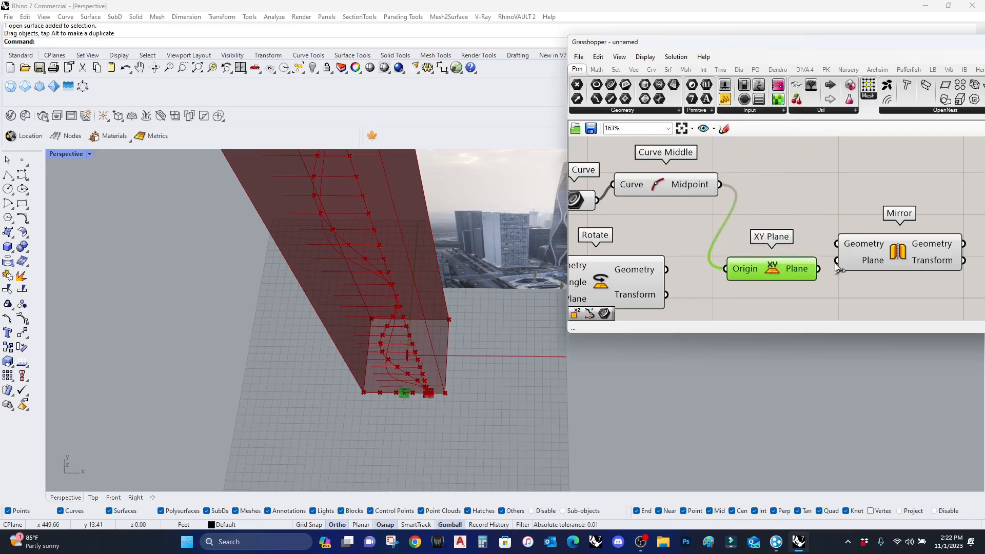
pyautogui.moveTo(667, 270); pyautogui.dragTo(837, 243)
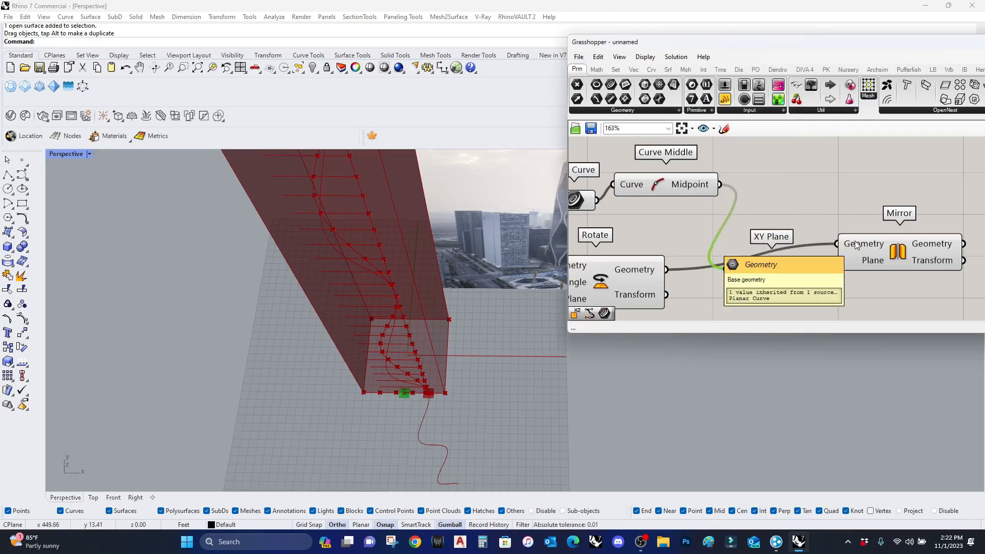
# Try mirroring the rotated curve about an XZ Plane placed at the base edge's midpoint
pyautogui.doubleClick(764, 210)
pyautogui.write('xz')
pyautogui.press('Return')
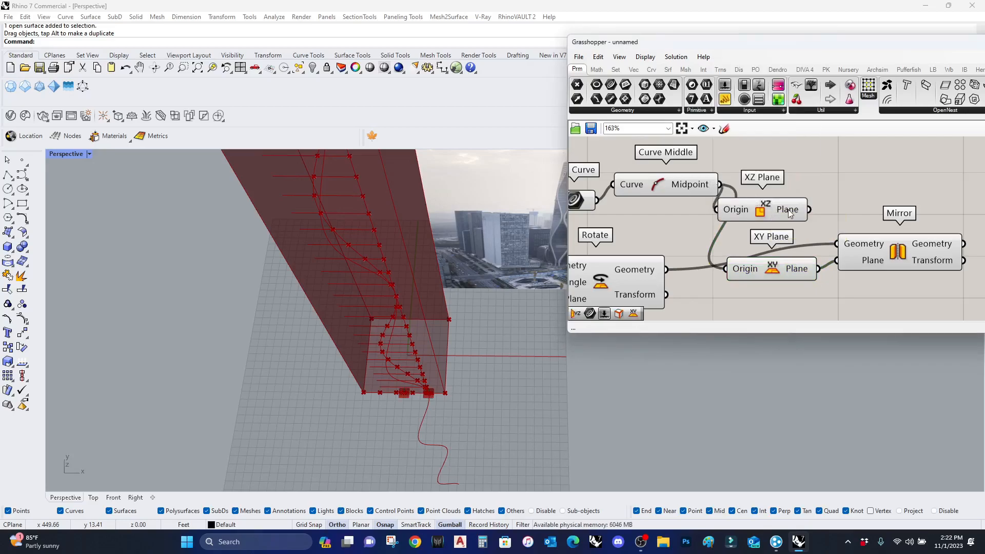
pyautogui.moveTo(818, 255); pyautogui.dragTo(837, 260)
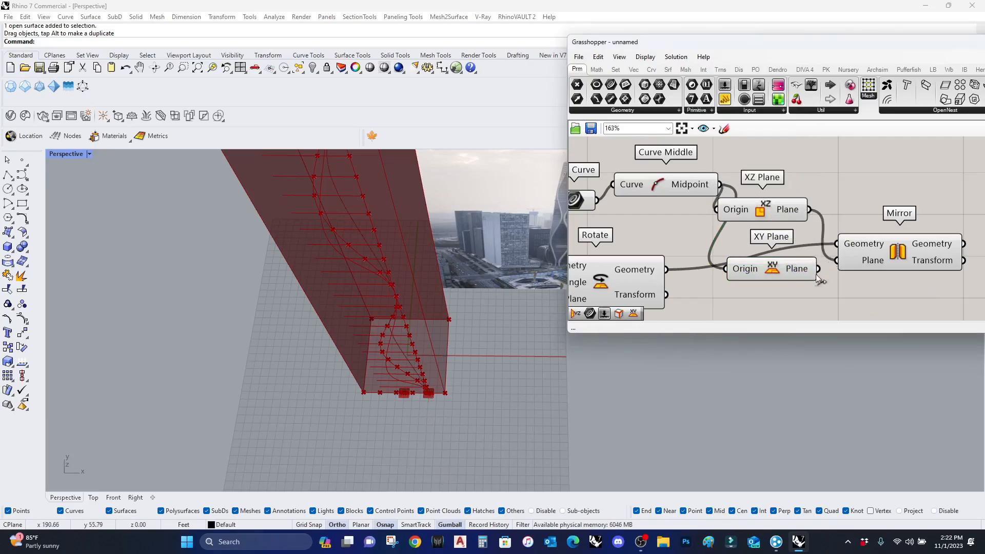
pyautogui.click(889, 255)
pyautogui.moveTo(385, 253); pyautogui.dragTo(431, 254, button='right')
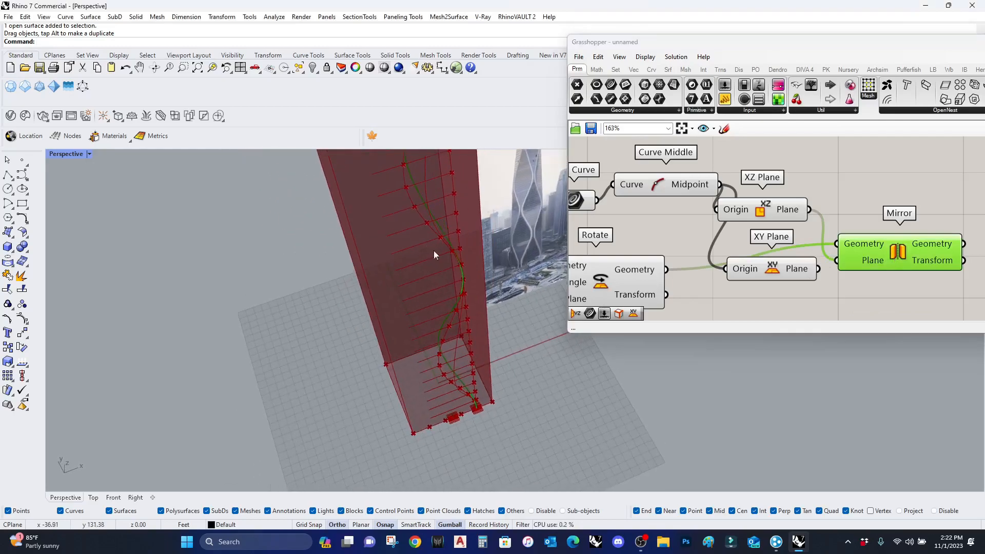
# Add a YZ Plane with its origin at the base edge's midpoint and use it as the Mirror plane
pyautogui.doubleClick(779, 297)
pyautogui.write('yz')
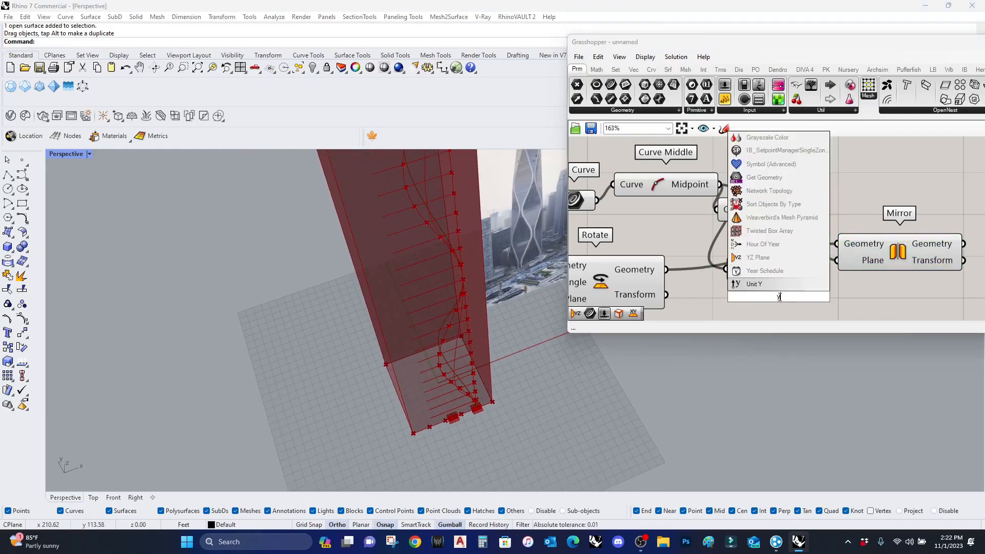
pyautogui.click(773, 285)
pyautogui.moveTo(719, 185); pyautogui.dragTo(732, 296)
pyautogui.moveTo(825, 296); pyautogui.dragTo(837, 260)
# Delete the unused XY Plane and XZ Plane components and inspect the mirrored curve against the tower box
pyautogui.click(781, 278)
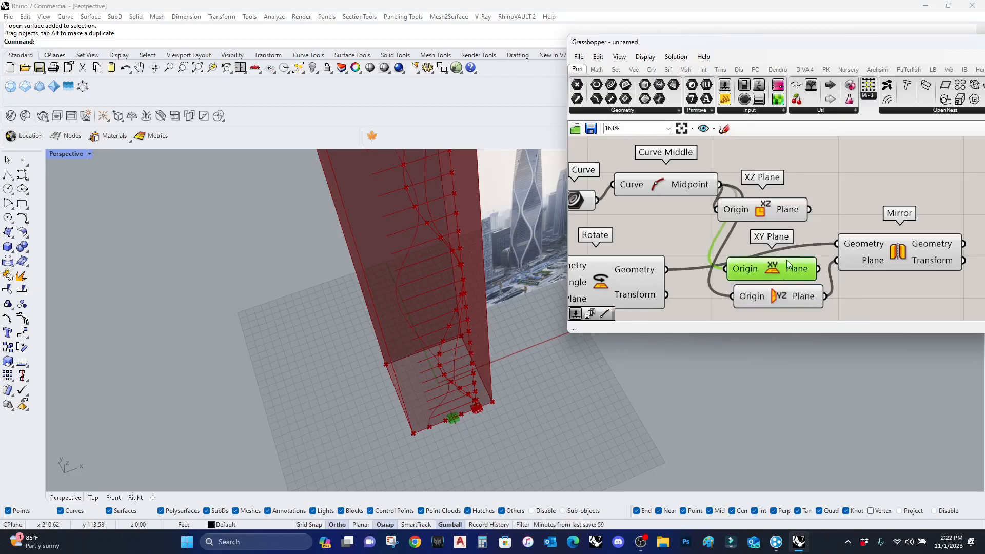
pyautogui.press('Delete')
pyautogui.click(787, 212)
pyautogui.press('Delete')
pyautogui.click(904, 257)
pyautogui.moveTo(310, 368); pyautogui.dragTo(340, 341, button='right')
pyautogui.moveTo(420, 367); pyautogui.dragTo(371, 403, button='right')
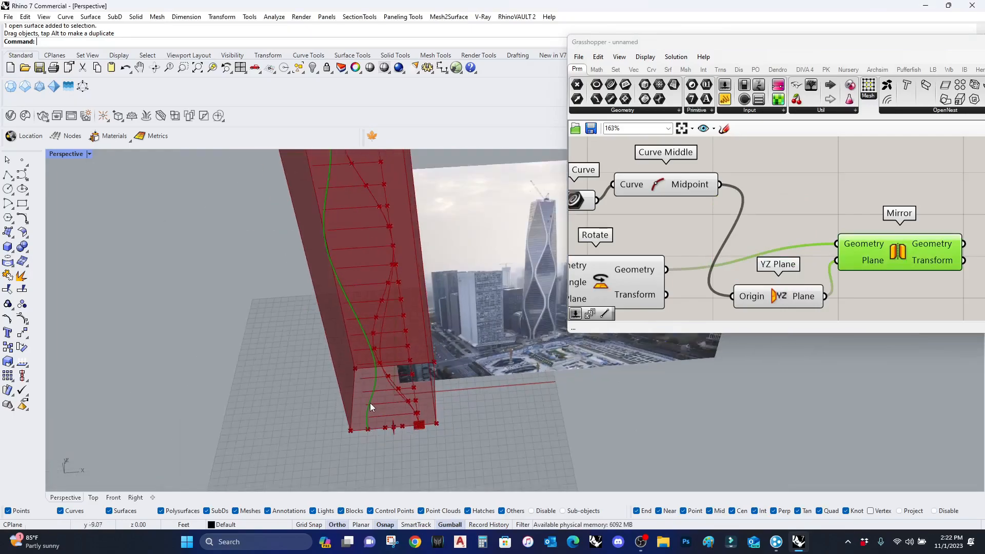
pyautogui.scroll(-5, 785, 240)
pyautogui.scroll(2, 785, 240)
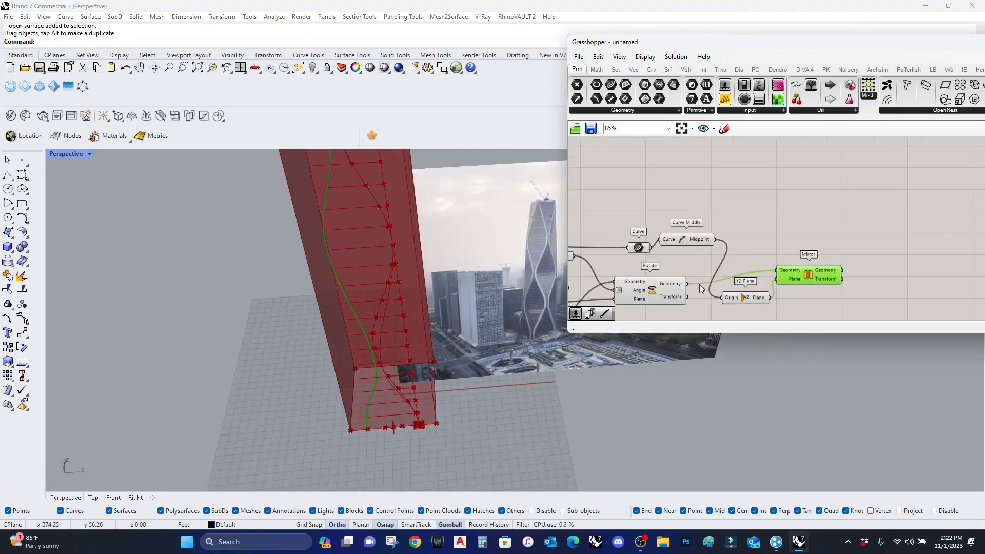
# Add a Pipe component and feed both the Mirror and Rotate geometry outputs into its Curve input
pyautogui.click(673, 290)
pyautogui.doubleClick(890, 208)
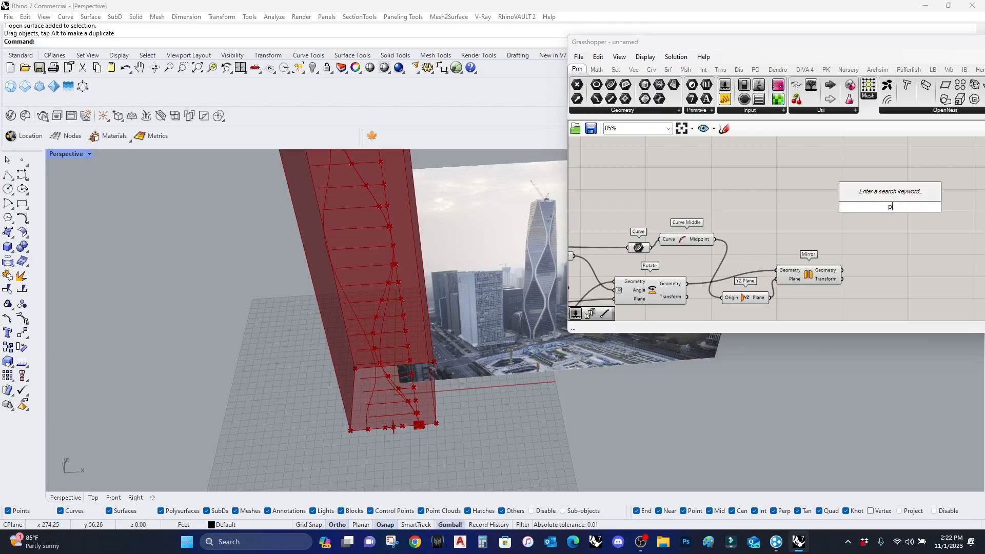
pyautogui.write('pipie')
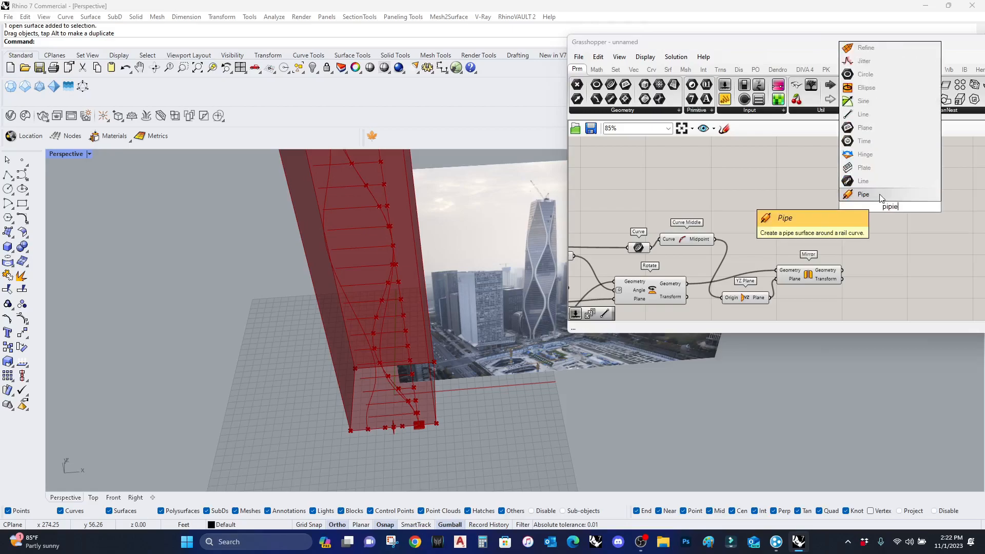
pyautogui.press('Return')
pyautogui.moveTo(866, 198); pyautogui.dragTo(843, 270)
pyautogui.click(892, 208)
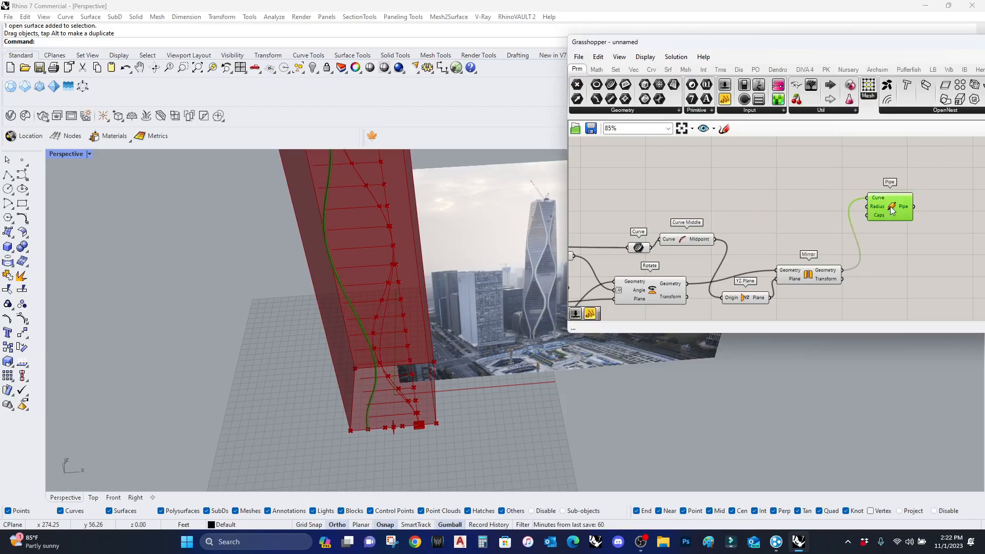
pyautogui.keyDown('shift'); pyautogui.moveTo(691, 289); pyautogui.dragTo(875, 202); pyautogui.keyUp('shift')
pyautogui.click(777, 201)
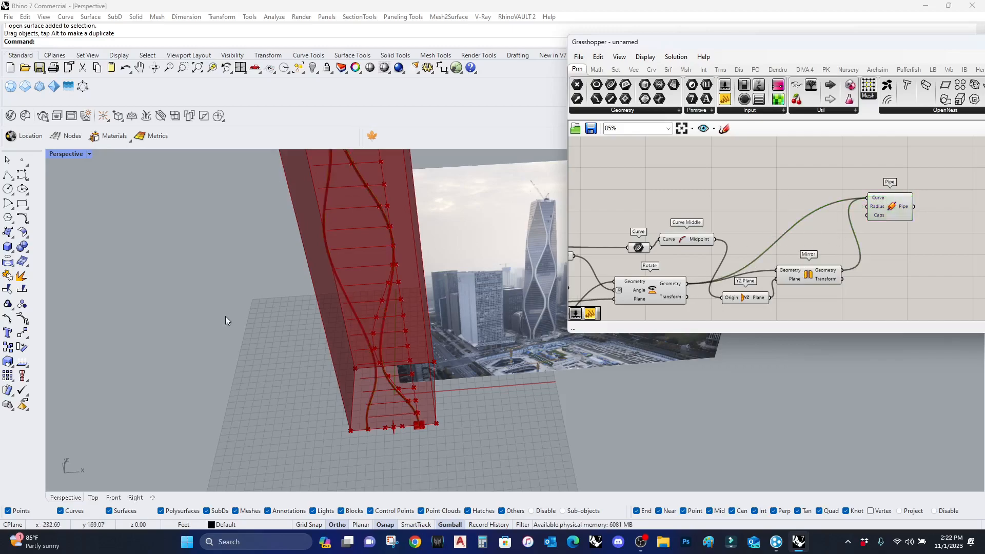
# Add a Number Slider beside the Pipe component and set its maximum to 5
pyautogui.scroll(-4, 225, 316)
pyautogui.moveTo(304, 273); pyautogui.dragTo(320, 290, button='right')
pyautogui.scroll(6, 325, 334)
pyautogui.scroll(-5, 308, 347)
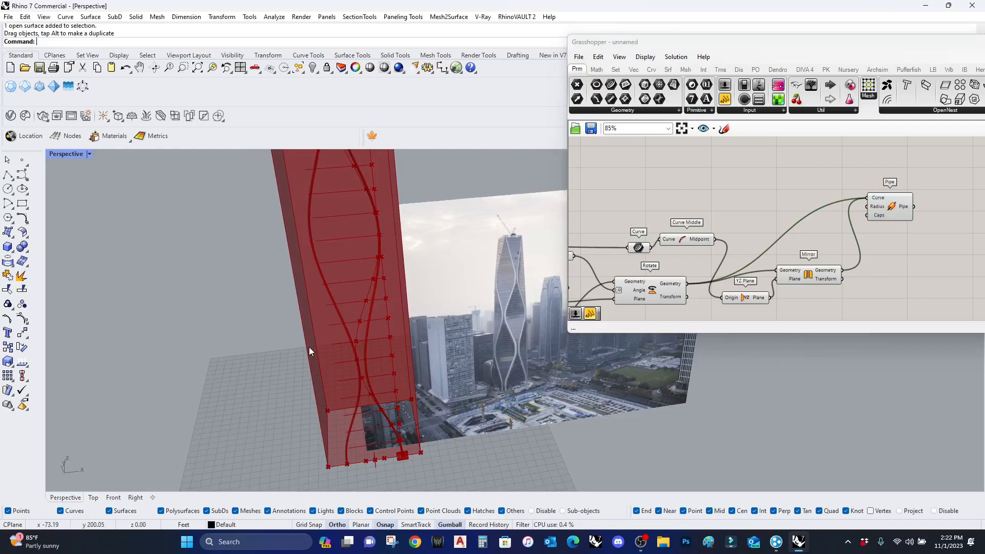
pyautogui.moveTo(326, 335); pyautogui.dragTo(341, 306, button='right')
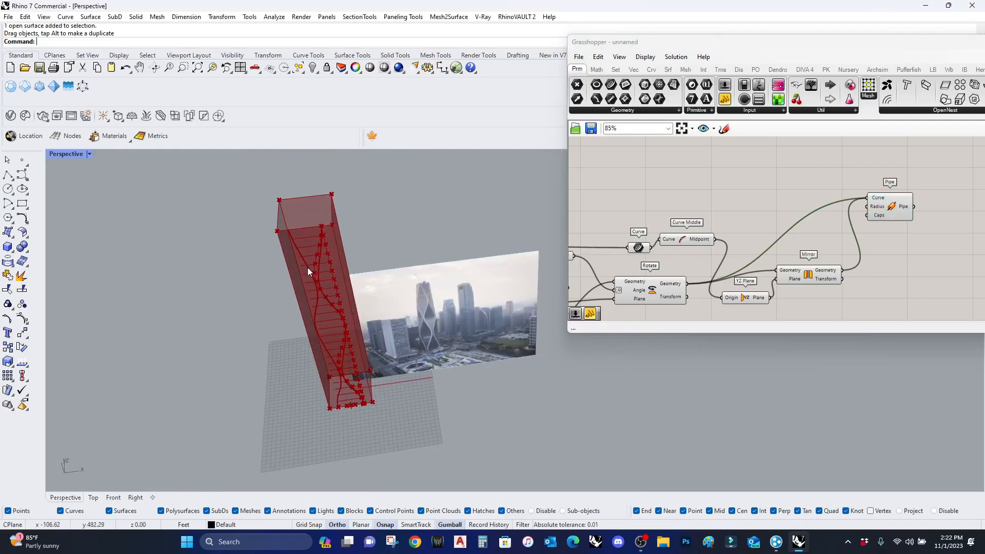
pyautogui.scroll(3, 303, 257)
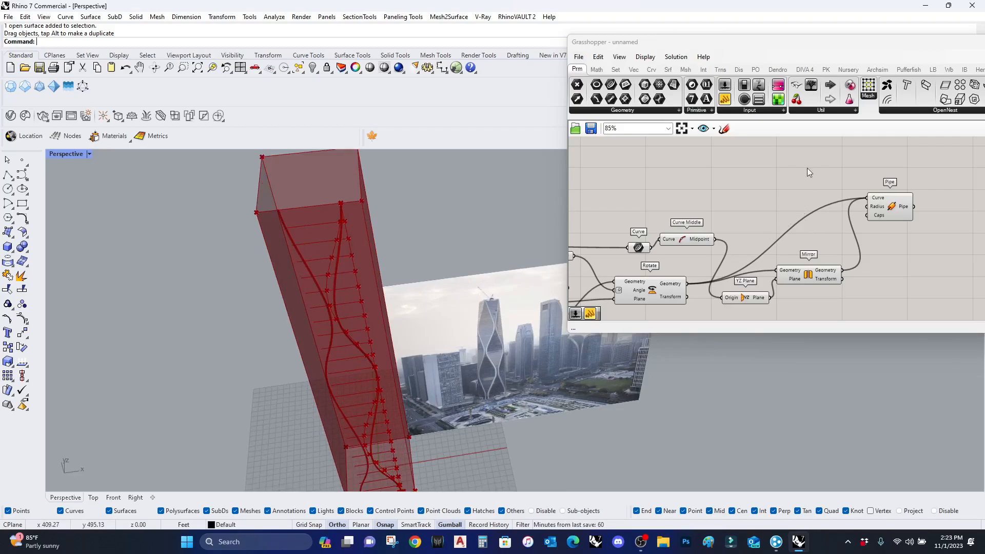
pyautogui.doubleClick(789, 190)
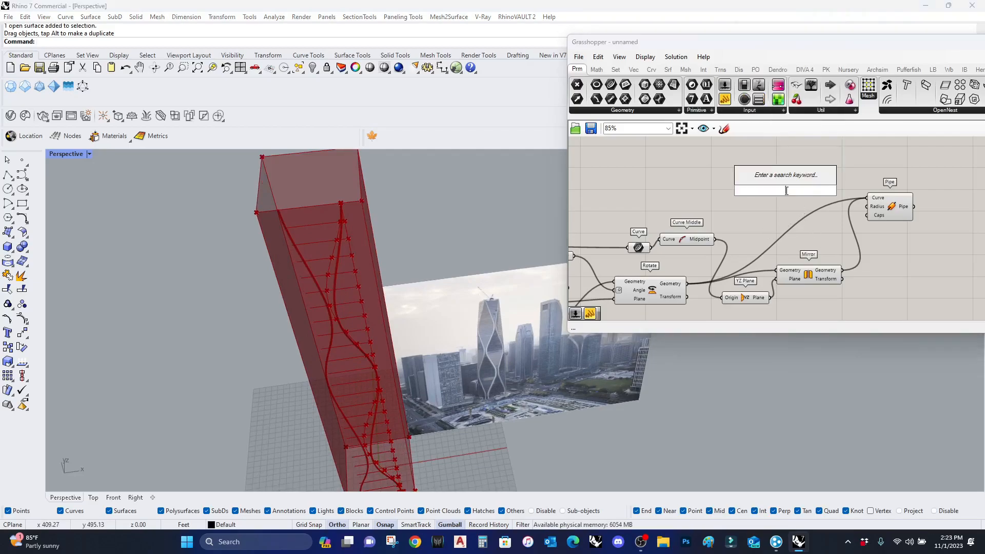
pyautogui.write('slider')
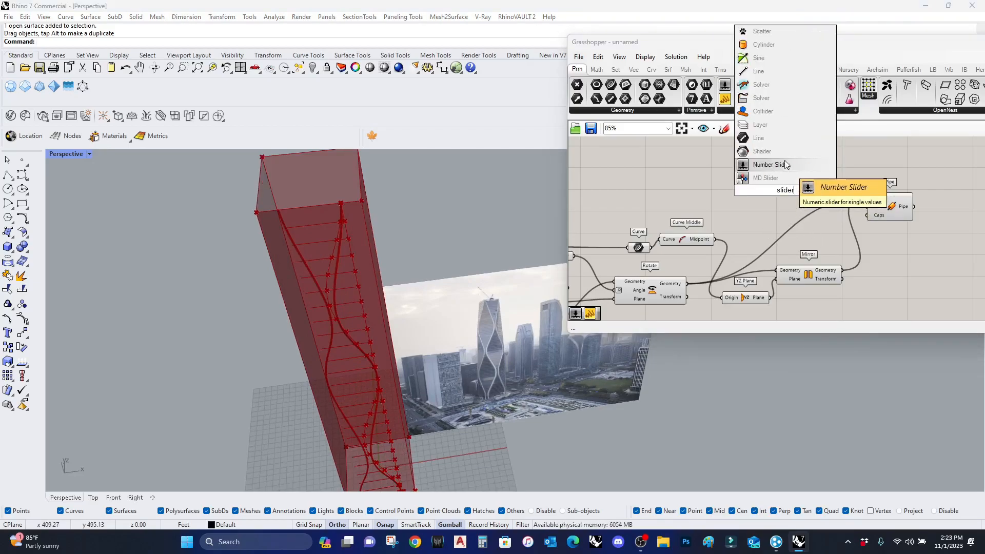
pyautogui.click(771, 165)
pyautogui.doubleClick(762, 190)
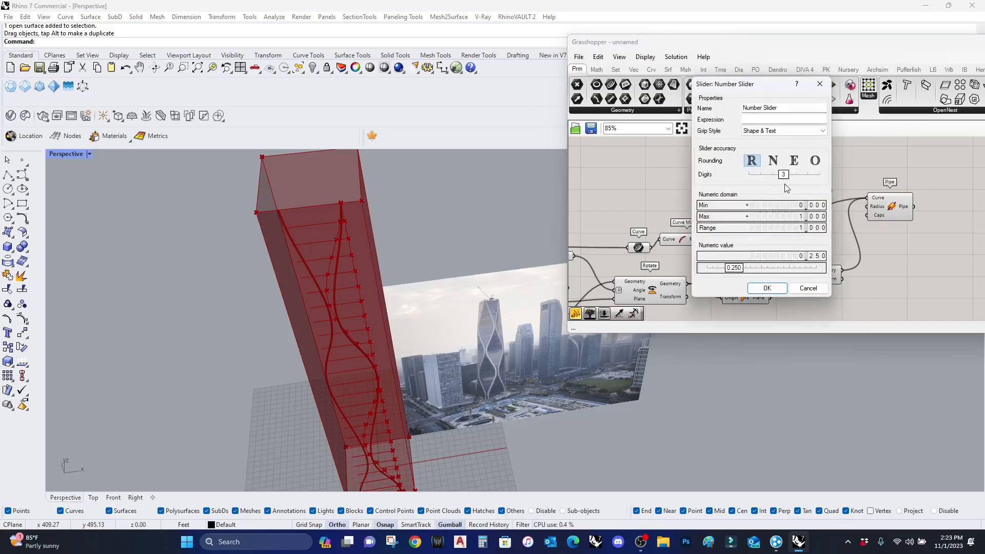
pyautogui.doubleClick(789, 218)
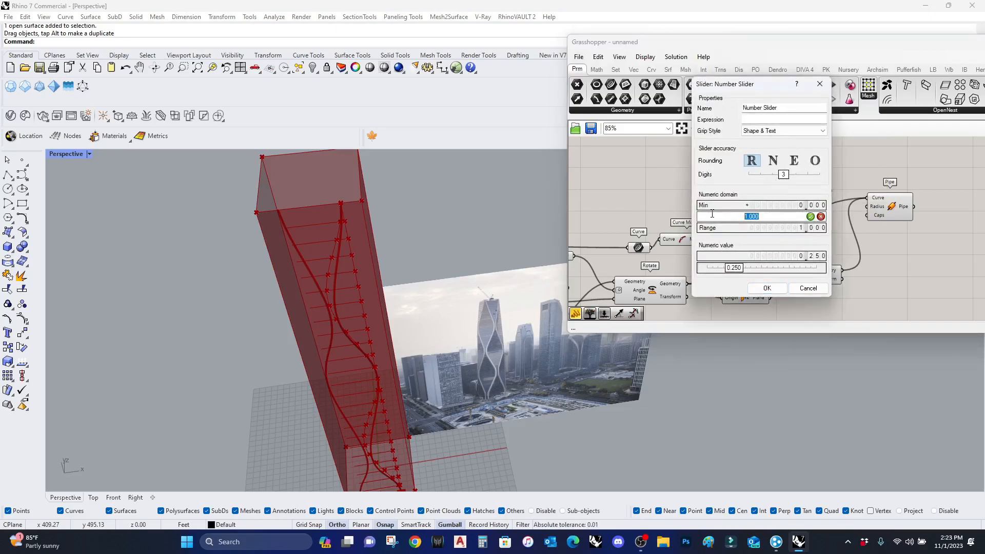
pyautogui.write('5')
pyautogui.click(811, 216)
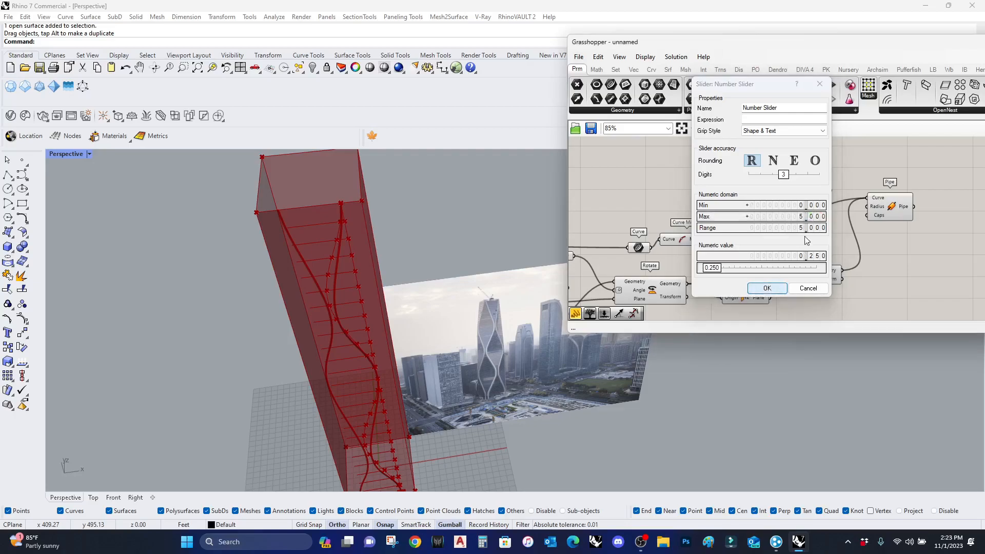
pyautogui.click(767, 288)
# Connect the number slider to the Pipe's Radius input and set it to 1.942
pyautogui.moveTo(857, 190)
pyautogui.mouseDown()
pyautogui.moveTo(820, 192)
pyautogui.moveTo(867, 206)
pyautogui.mouseUp()
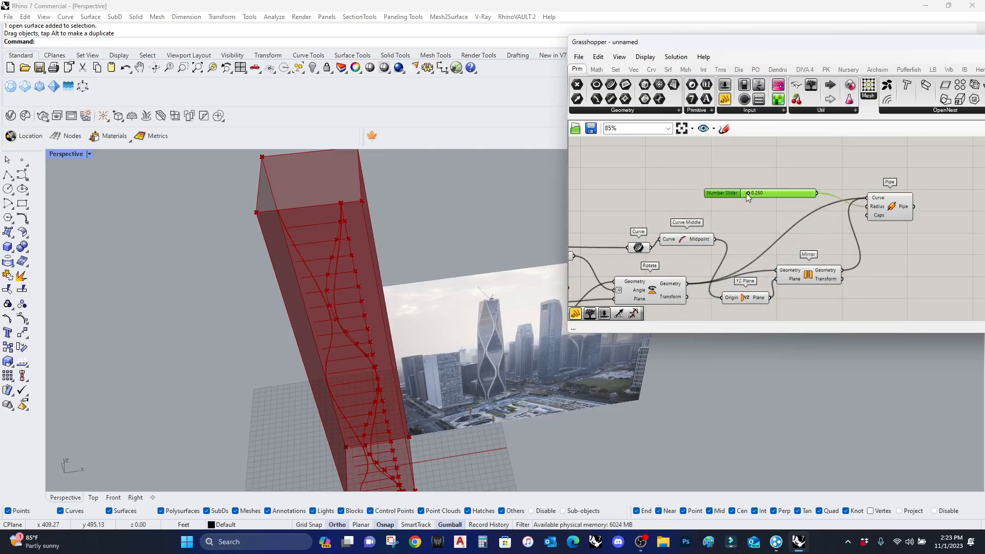
pyautogui.moveTo(748, 194); pyautogui.dragTo(772, 196)
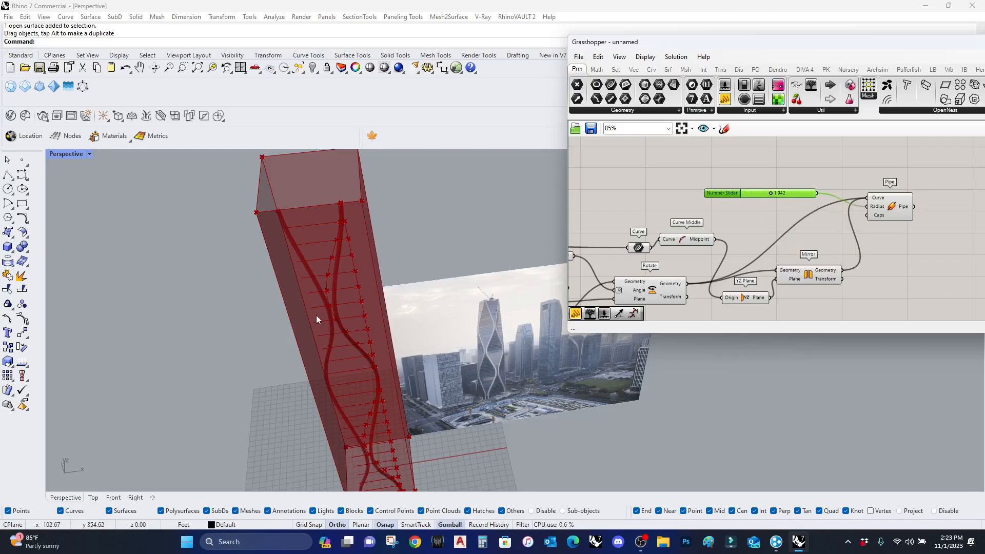
pyautogui.moveTo(312, 322); pyautogui.dragTo(330, 276, button='right')
pyautogui.scroll(-6, 334, 301)
pyautogui.scroll(3, 337, 297)
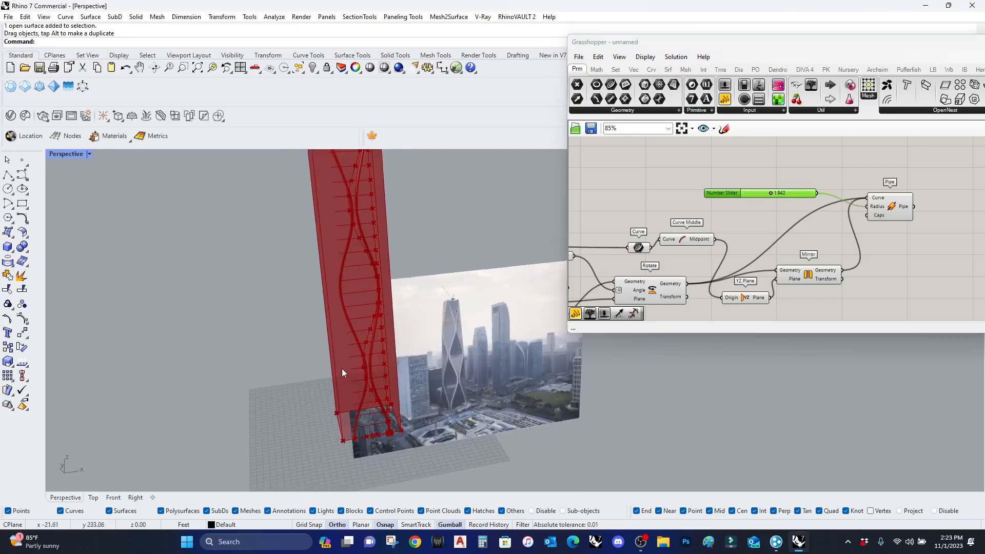
pyautogui.moveTo(938, 212); pyautogui.dragTo(811, 217, button='right')
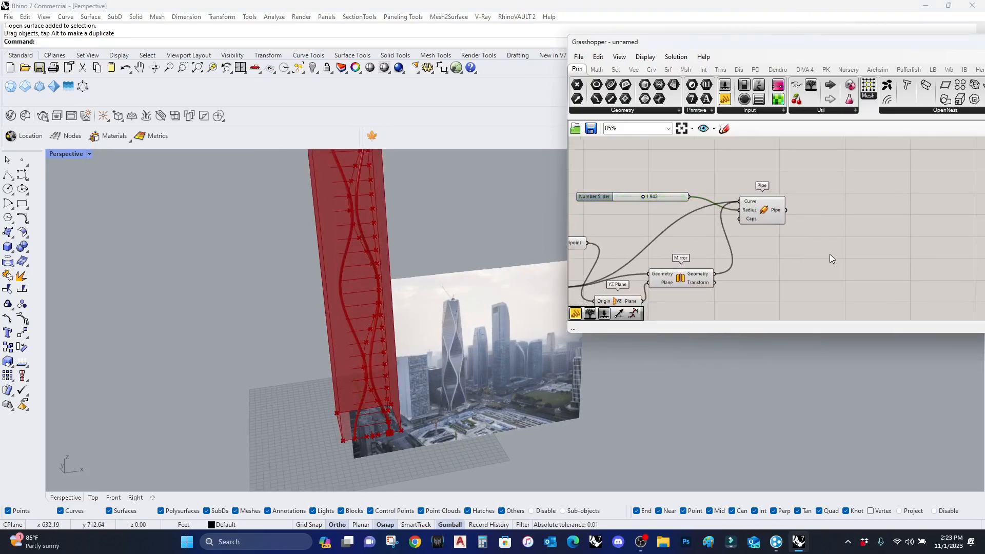
pyautogui.doubleClick(829, 254)
pyautogui.write('gr')
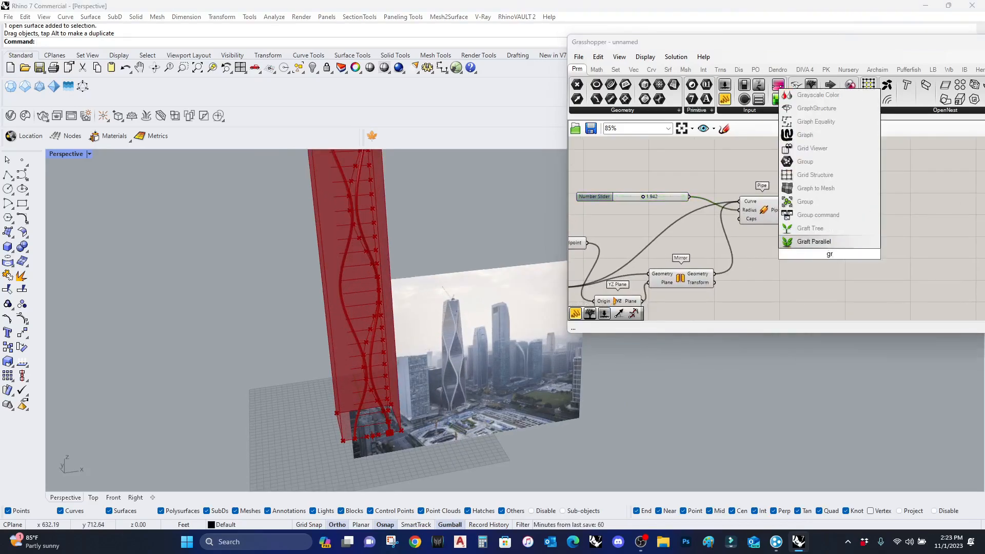
pyautogui.click(766, 304)
# Add a Loft component below the Mirror component
pyautogui.moveTo(768, 286); pyautogui.dragTo(807, 257, button='right')
pyautogui.moveTo(695, 284); pyautogui.dragTo(739, 271, button='right')
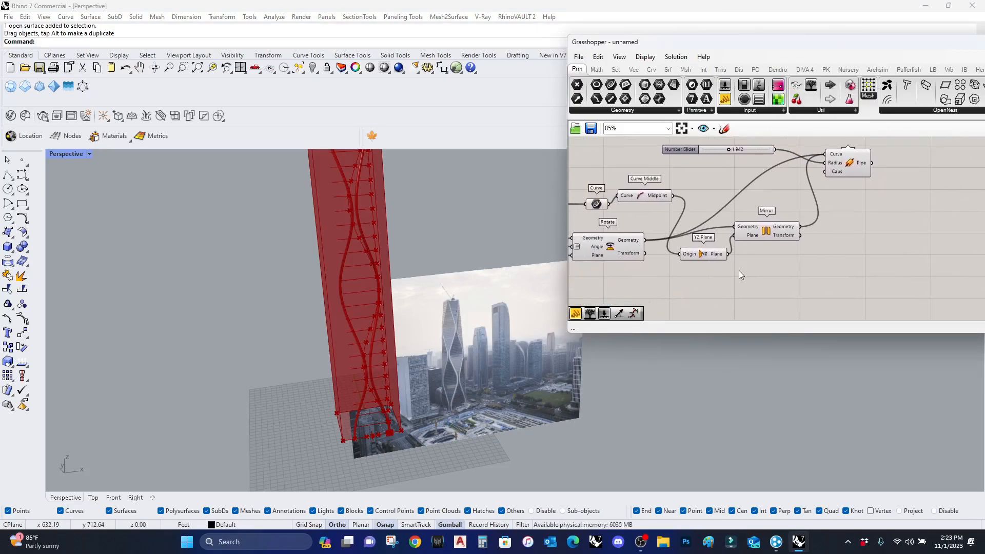
pyautogui.click(767, 236)
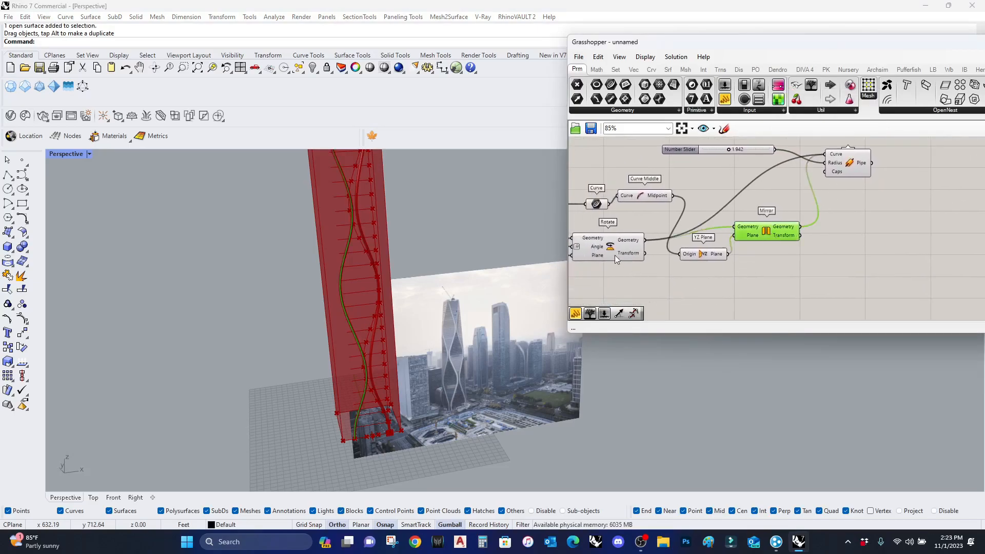
pyautogui.click(814, 273)
pyautogui.doubleClick(817, 276)
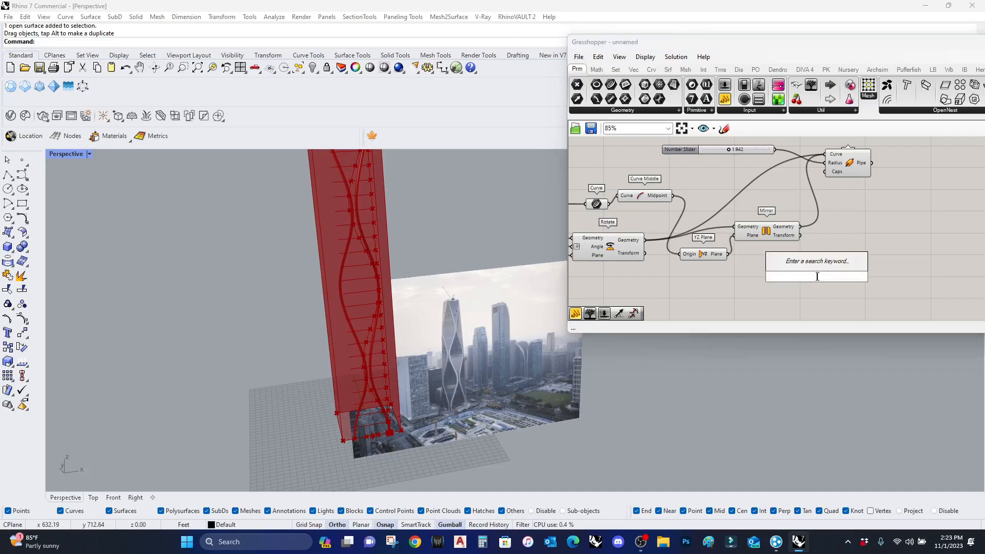
pyautogui.write('lod')
pyautogui.press('Escape')
pyautogui.doubleClick(817, 276)
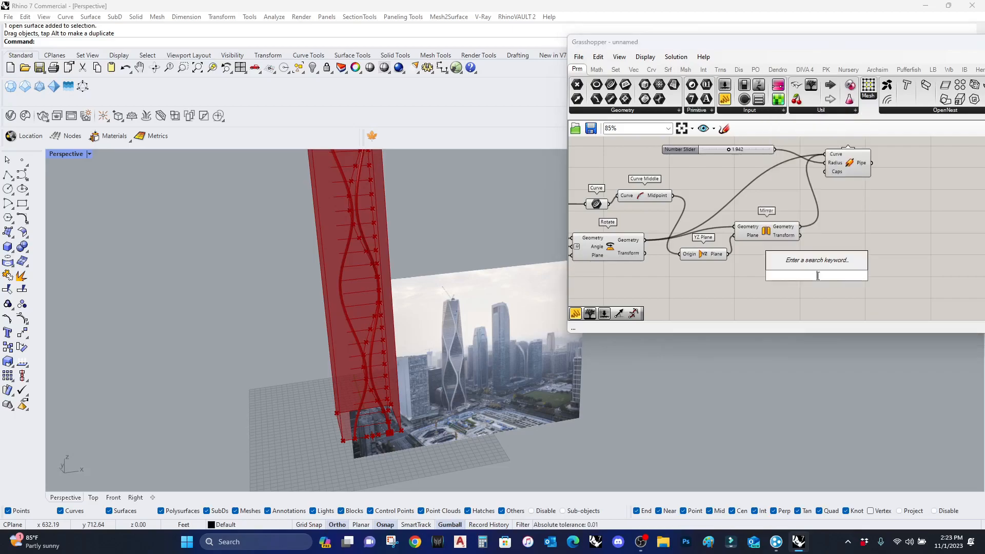
pyautogui.write('loft')
pyautogui.press('Return')
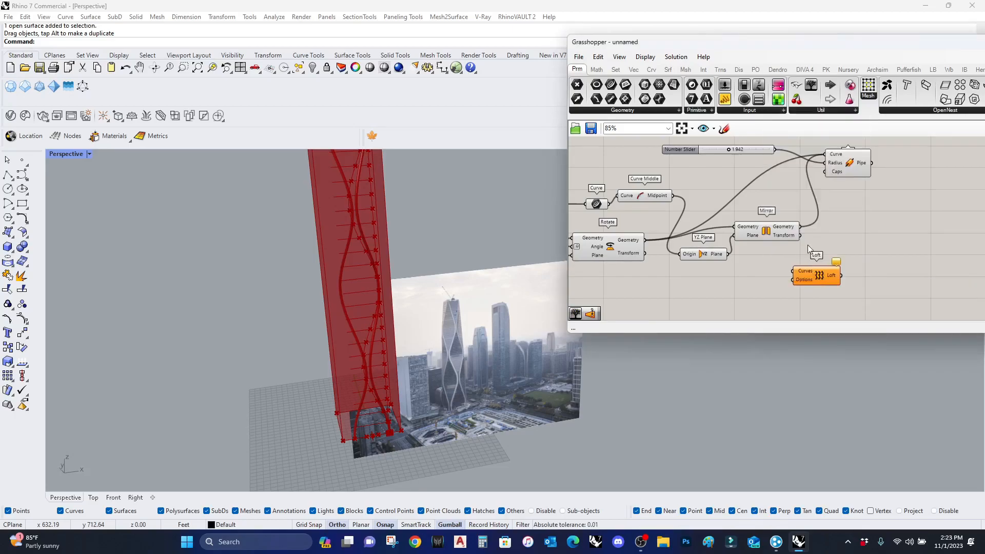
# Connect the Rotate and Mirror geometry outputs to the Loft's Curves input
pyautogui.moveTo(794, 271); pyautogui.dragTo(643, 241)
pyautogui.moveTo(814, 267); pyautogui.dragTo(818, 266)
pyautogui.moveTo(384, 319); pyautogui.dragTo(336, 342, button='right')
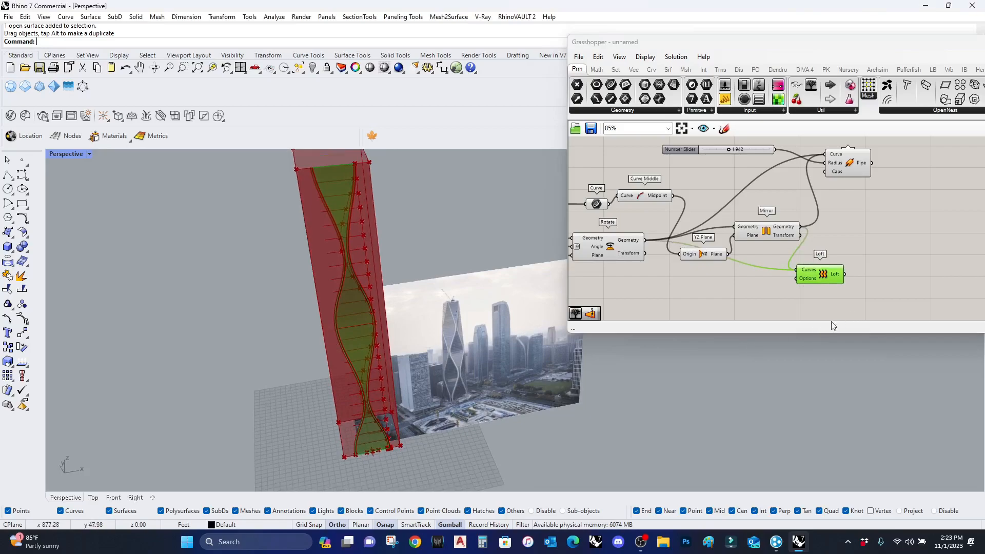
# Add a Group component for geometry next to the Pipe component
pyautogui.scroll(-1, 848, 285)
pyautogui.moveTo(870, 280); pyautogui.dragTo(821, 281, button='right')
pyautogui.scroll(-1, 824, 279)
pyautogui.click(804, 197)
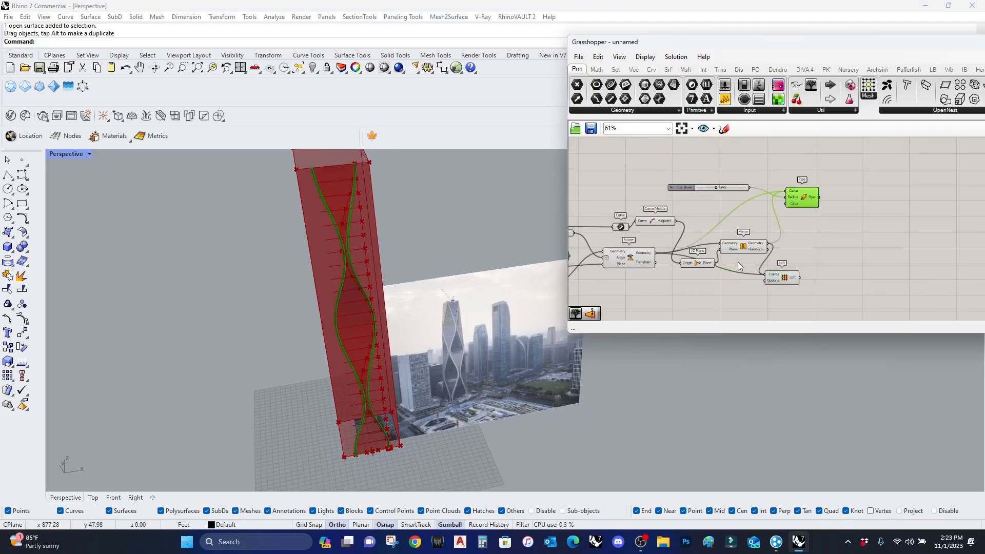
pyautogui.click(754, 249)
pyautogui.scroll(3, 789, 223)
pyautogui.click(799, 182)
pyautogui.moveTo(808, 177); pyautogui.dragTo(766, 185, button='right')
pyautogui.doubleClick(862, 191)
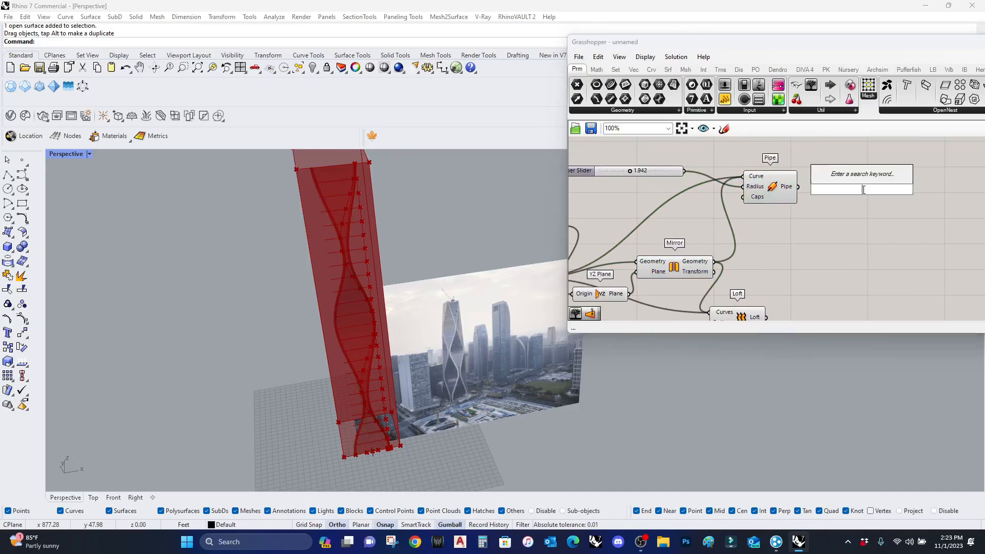
pyautogui.write('group')
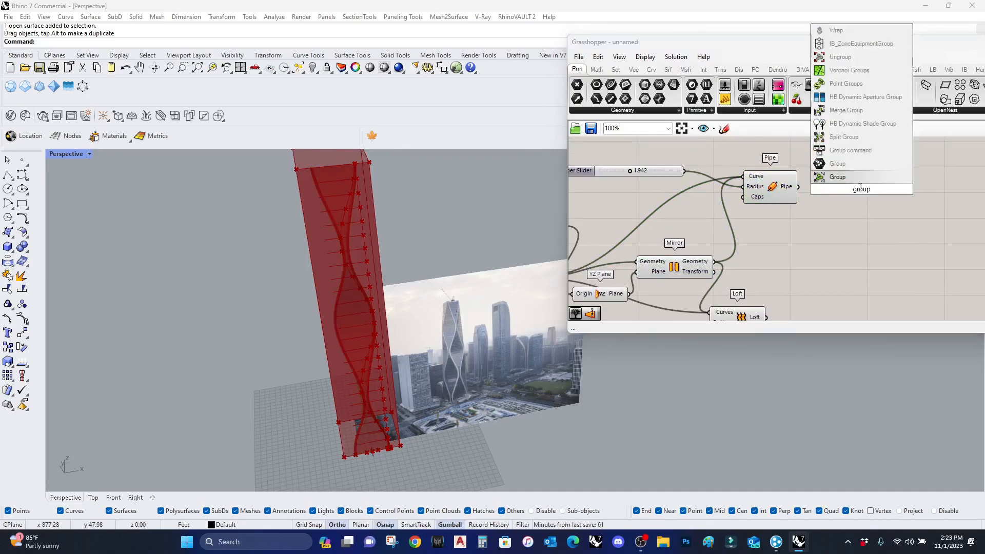
pyautogui.press('Return')
# Connect the Pipe output to the Group's Objects input
pyautogui.scroll(2, 836, 191)
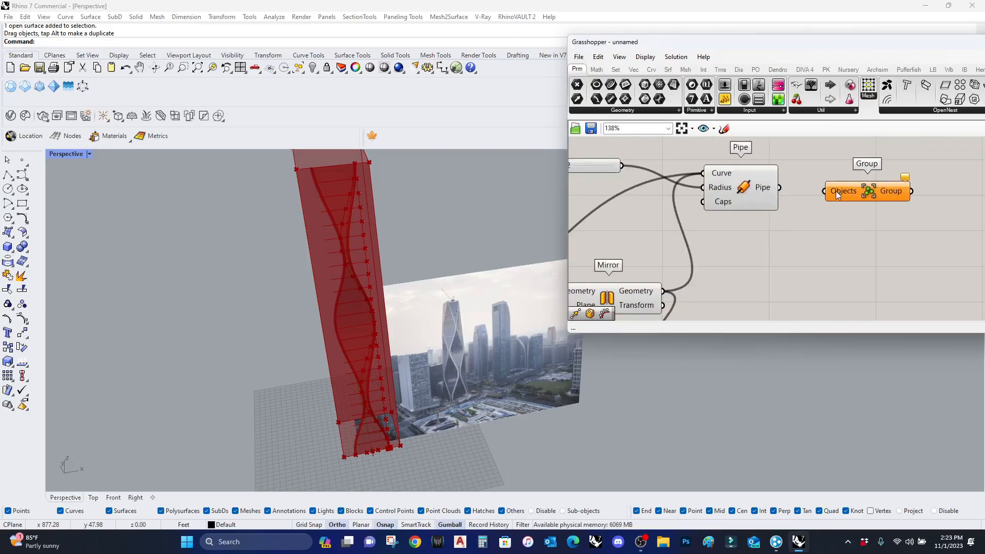
pyautogui.moveTo(793, 198); pyautogui.dragTo(788, 195)
pyautogui.scroll(-3, 741, 250)
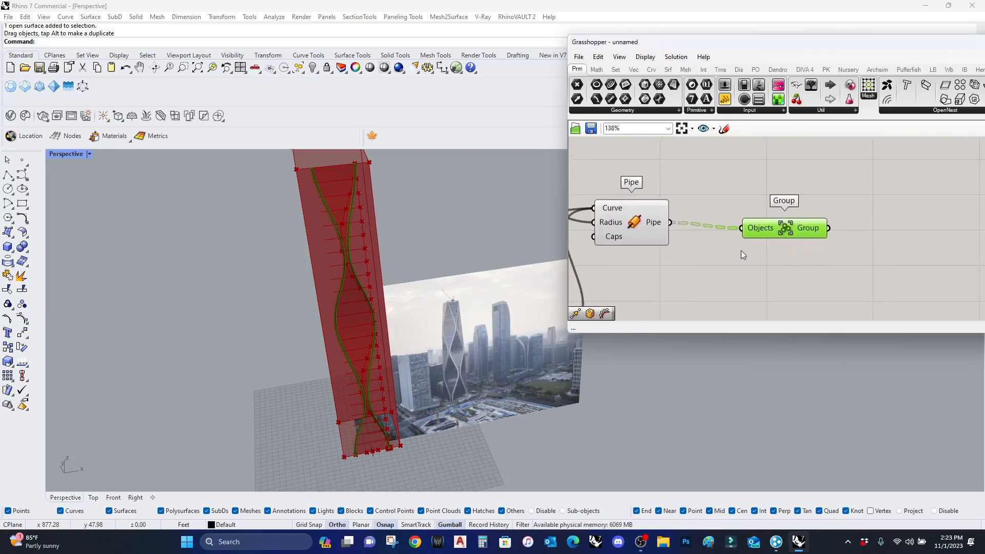
# Examine the lofted surface on the tower and trace the definition back to the Deconstruct Brep component
pyautogui.moveTo(804, 273); pyautogui.dragTo(818, 212, button='right')
pyautogui.click(675, 286)
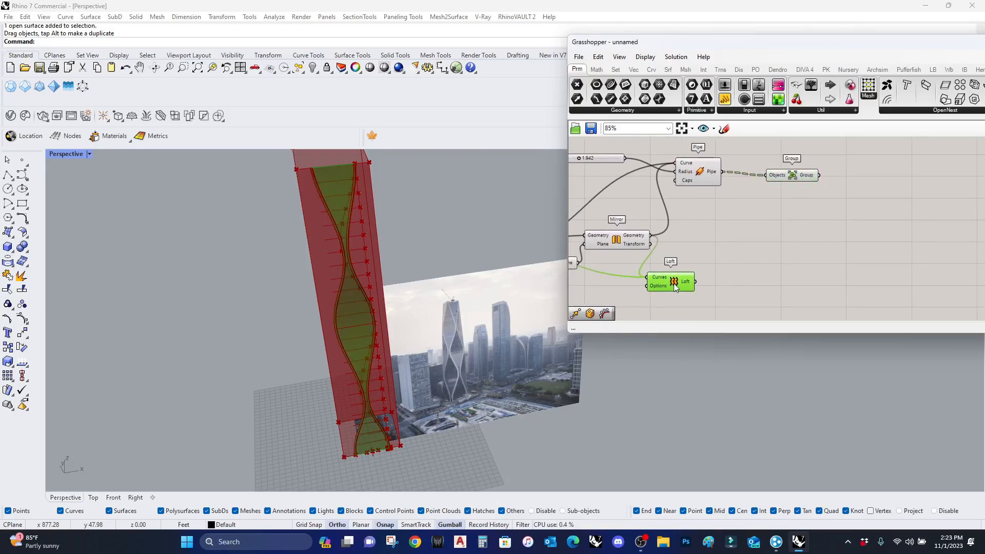
pyautogui.scroll(-6, 787, 263)
pyautogui.moveTo(734, 263); pyautogui.dragTo(864, 242, button='right')
pyautogui.moveTo(639, 247)
pyautogui.mouseDown(button='right')
pyautogui.moveTo(823, 245)
pyautogui.moveTo(629, 242)
pyautogui.mouseUp(button='right')
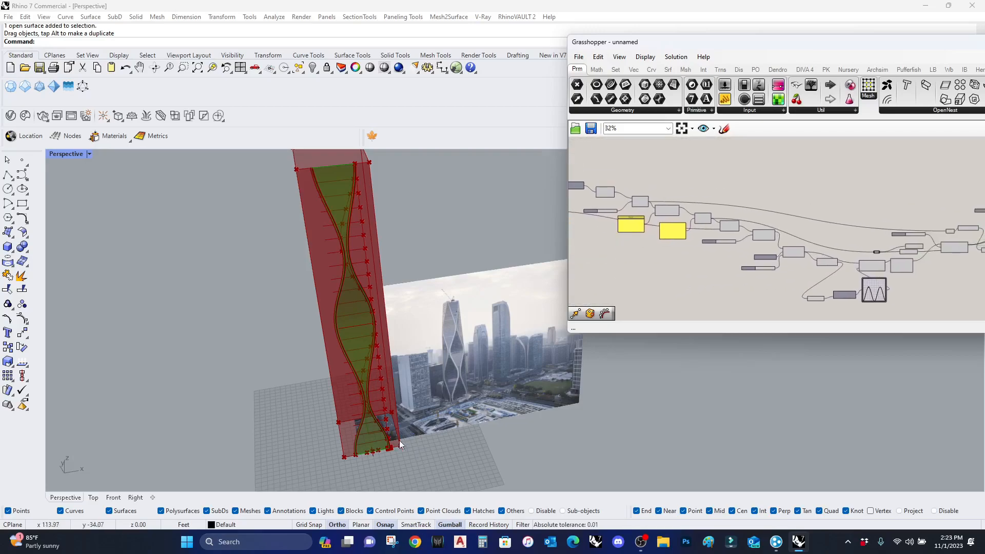
pyautogui.moveTo(365, 370)
pyautogui.mouseDown(button='right')
pyautogui.moveTo(411, 366)
pyautogui.moveTo(359, 370)
pyautogui.moveTo(370, 370)
pyautogui.mouseUp(button='right')
pyautogui.scroll(5, 702, 260)
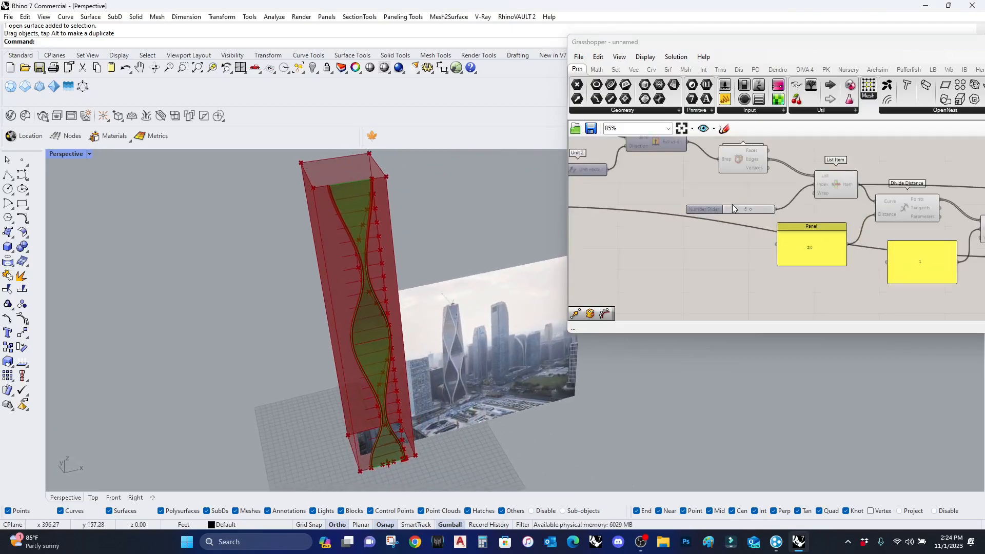
pyautogui.click(748, 161)
pyautogui.click(759, 180)
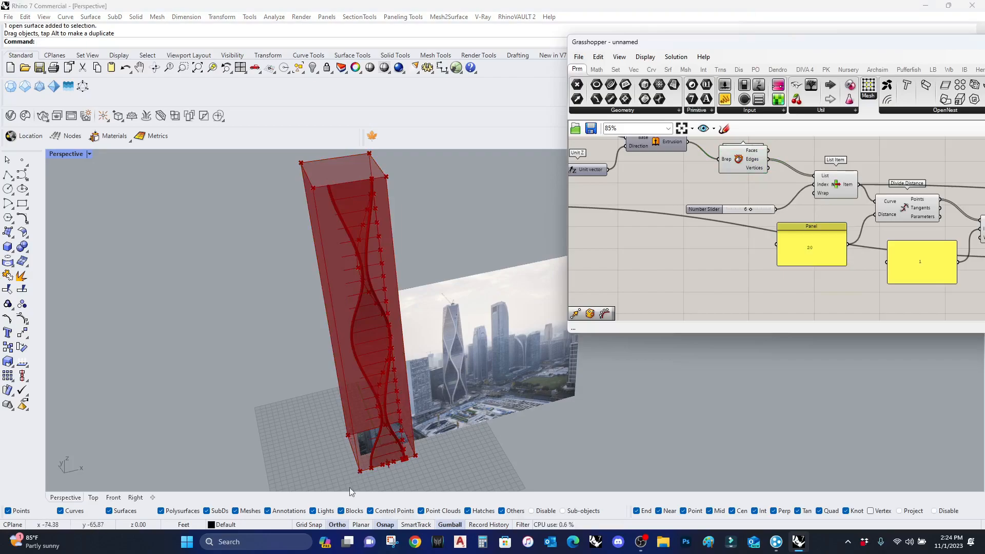
# Copy the List Item component that follows Deconstruct Brep, together with its number slider, to above the Pipe component
pyautogui.click(837, 188)
pyautogui.keyDown('shift'); pyautogui.click(767, 210); pyautogui.keyUp('shift')
pyautogui.scroll(-4, 821, 191)
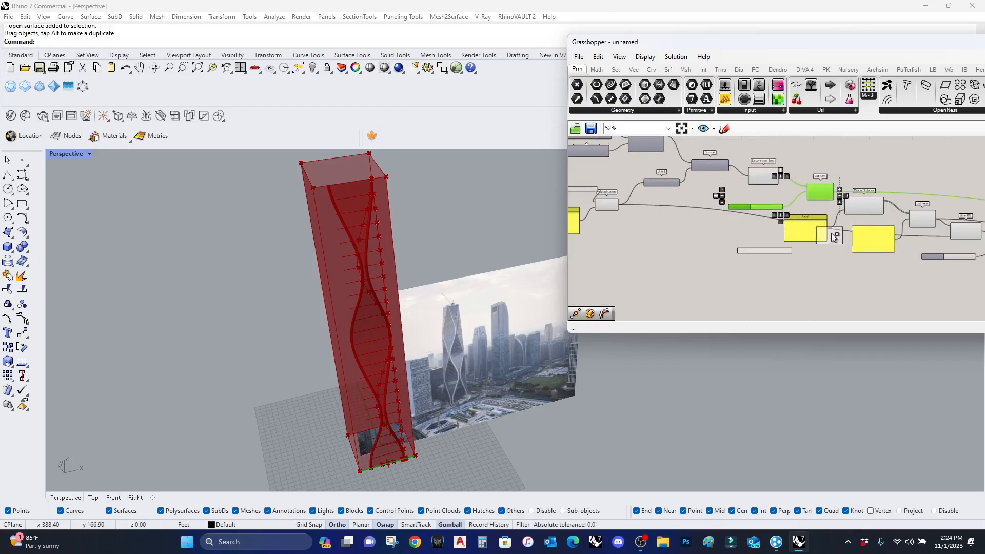
pyautogui.moveTo(821, 236); pyautogui.dragTo(677, 236, button='right')
pyautogui.moveTo(872, 242); pyautogui.dragTo(733, 254, button='right')
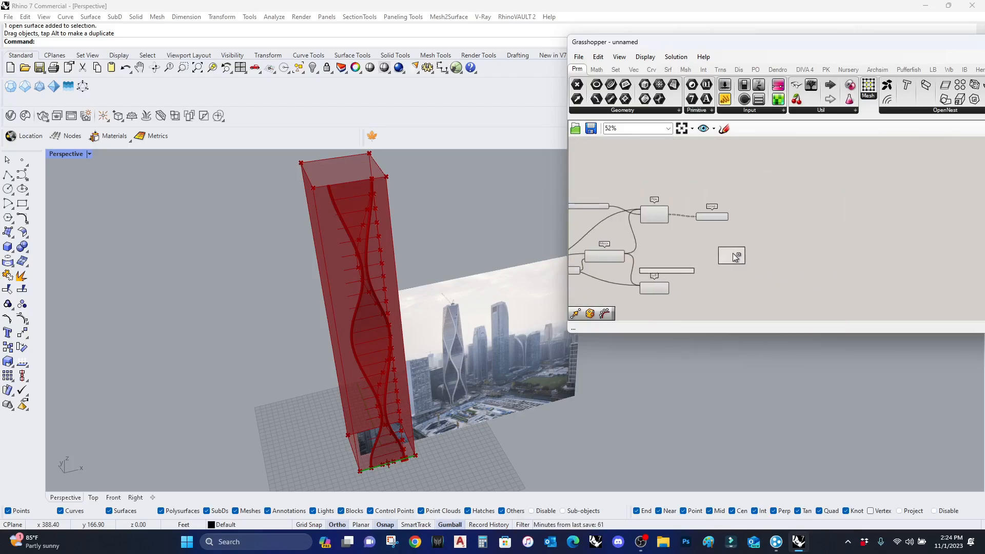
pyautogui.scroll(5, 711, 163)
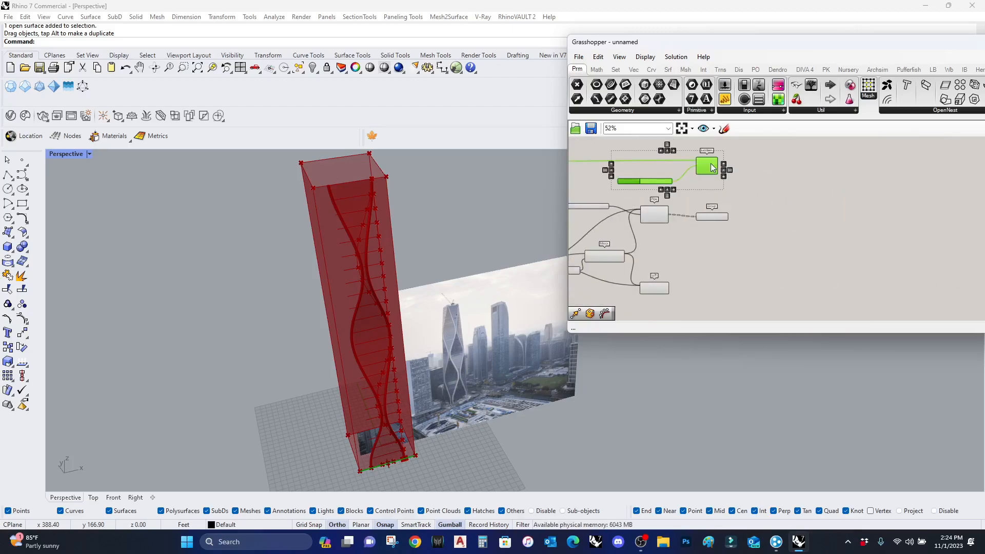
# Move the copied List Item and its number slider farther above the Pipe component and make the Grasshopper window taller
pyautogui.moveTo(711, 164); pyautogui.dragTo(819, 178, button='right')
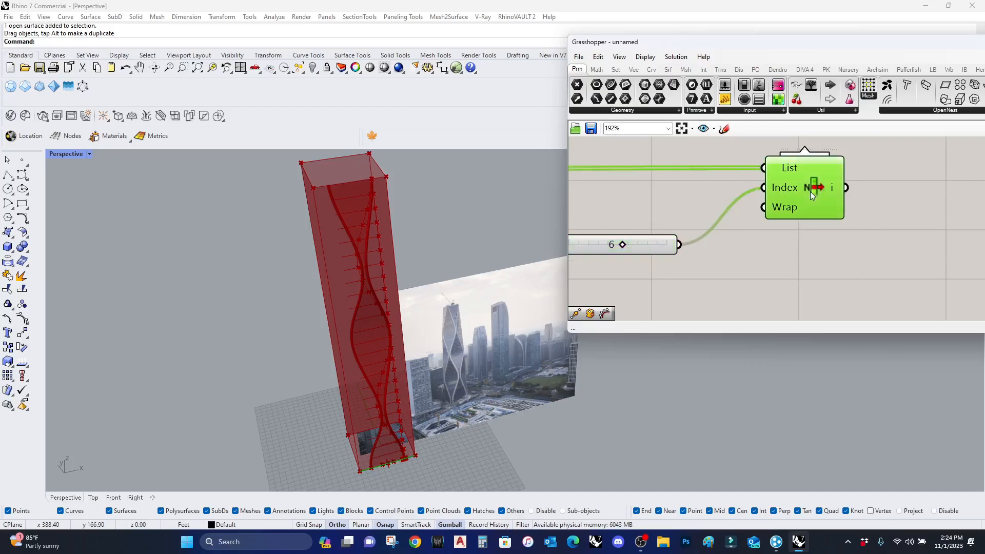
pyautogui.moveTo(851, 260); pyautogui.dragTo(674, 177)
pyautogui.moveTo(794, 205); pyautogui.dragTo(803, 263, button='right')
pyautogui.moveTo(807, 239); pyautogui.dragTo(820, 162)
pyautogui.scroll(-3, 798, 205)
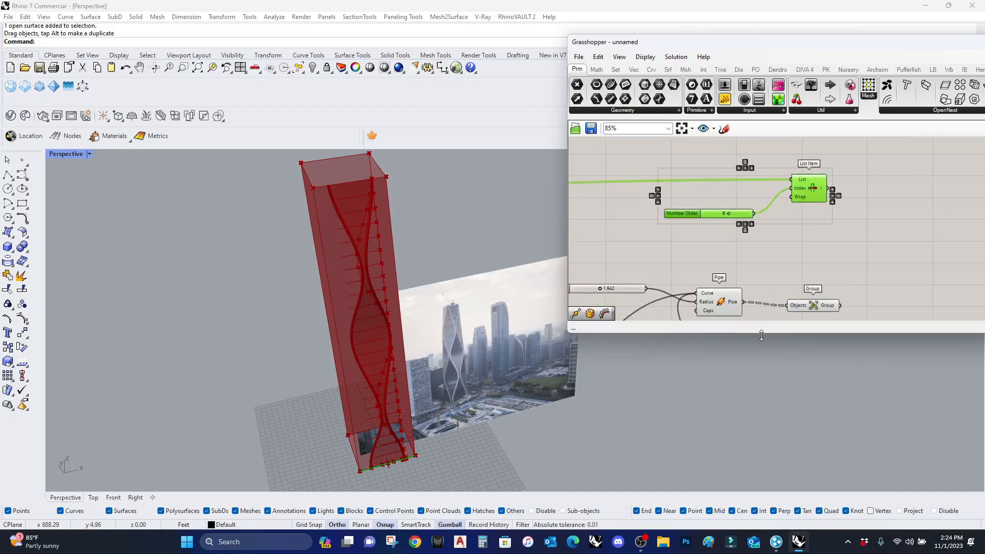
pyautogui.moveTo(762, 335); pyautogui.dragTo(762, 507)
# Duplicate the copied List Item with its number slider just below and set the duplicate's index to 2
pyautogui.moveTo(795, 206); pyautogui.dragTo(810, 205, button='right')
pyautogui.moveTo(837, 195); pyautogui.dragTo(842, 237)
pyautogui.scroll(3, 752, 275)
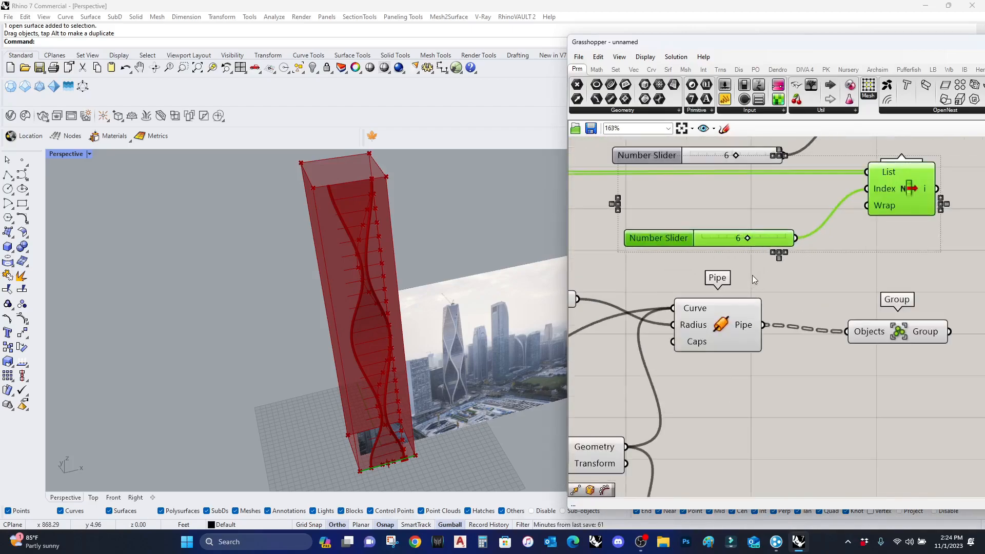
pyautogui.moveTo(760, 245); pyautogui.dragTo(723, 244)
pyautogui.scroll(1, 703, 240)
pyautogui.scroll(-5, 875, 260)
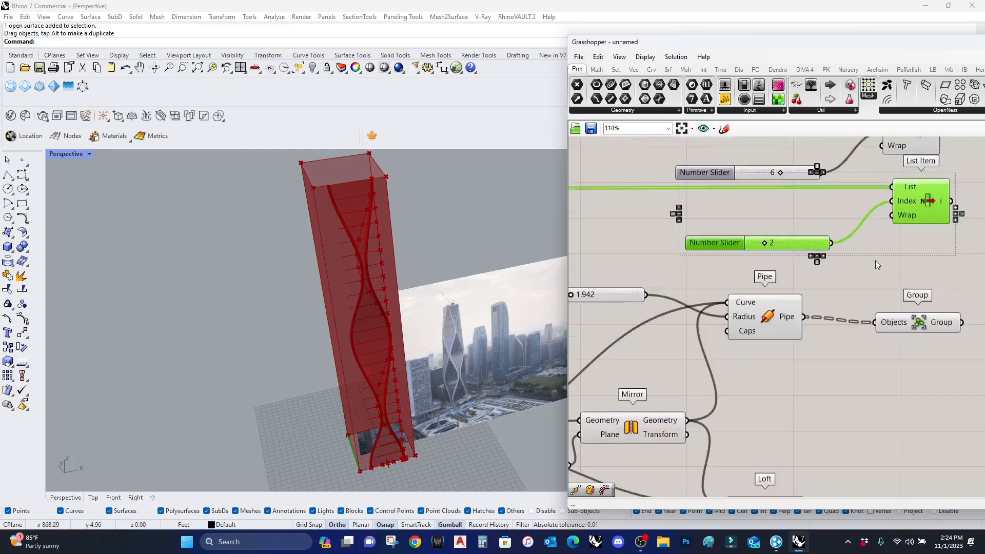
# Duplicate the List Item and slider pair with index 2 and set the new pair's index to 7
pyautogui.moveTo(918, 299); pyautogui.dragTo(761, 197)
pyautogui.moveTo(871, 227); pyautogui.dragTo(874, 134)
pyautogui.click(900, 215)
pyautogui.moveTo(918, 230); pyautogui.dragTo(882, 229)
pyautogui.scroll(3, 793, 260)
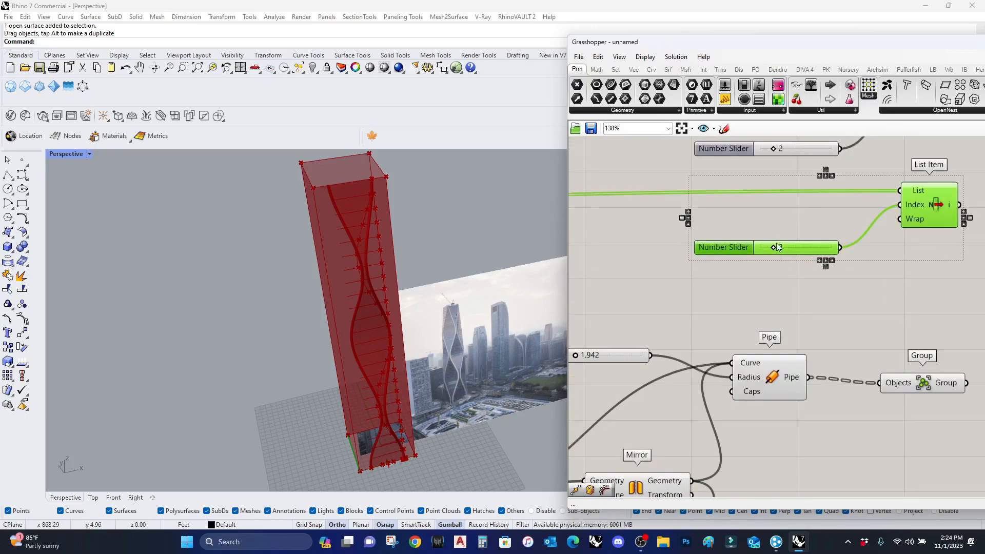
pyautogui.moveTo(777, 248); pyautogui.dragTo(780, 248)
pyautogui.moveTo(311, 454); pyautogui.dragTo(319, 449, button='right')
pyautogui.moveTo(782, 249); pyautogui.dragTo(810, 258)
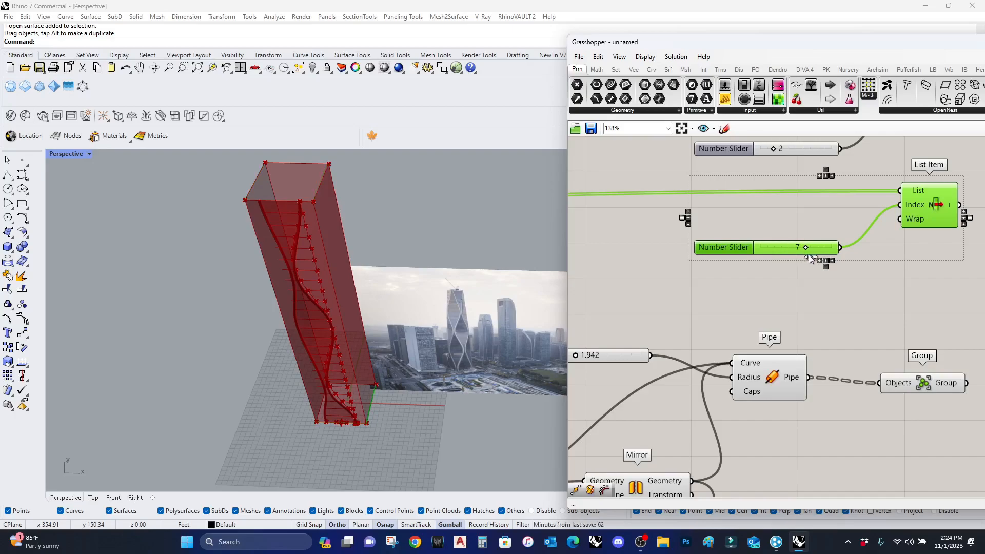
# Duplicate the List Item and slider pair with index 7 and set the new pair's index to 8
pyautogui.scroll(-3, 915, 290)
pyautogui.click(940, 289)
pyautogui.moveTo(958, 281); pyautogui.dragTo(806, 230)
pyautogui.moveTo(932, 245); pyautogui.dragTo(935, 304)
pyautogui.scroll(5, 856, 313)
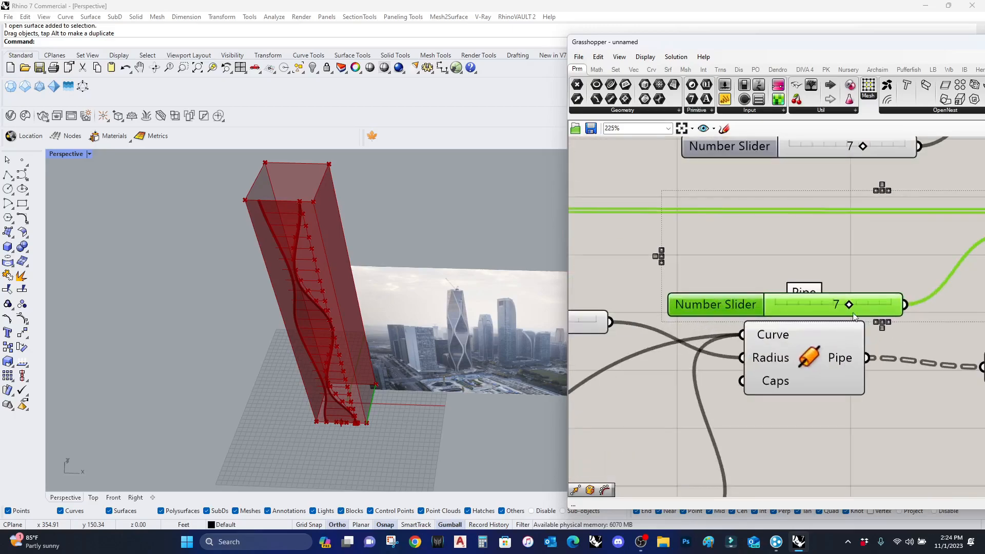
pyautogui.moveTo(849, 307); pyautogui.dragTo(861, 308)
# Move all four List Item components with their number sliders upward, clear of the Pipe component
pyautogui.scroll(-6, 861, 308)
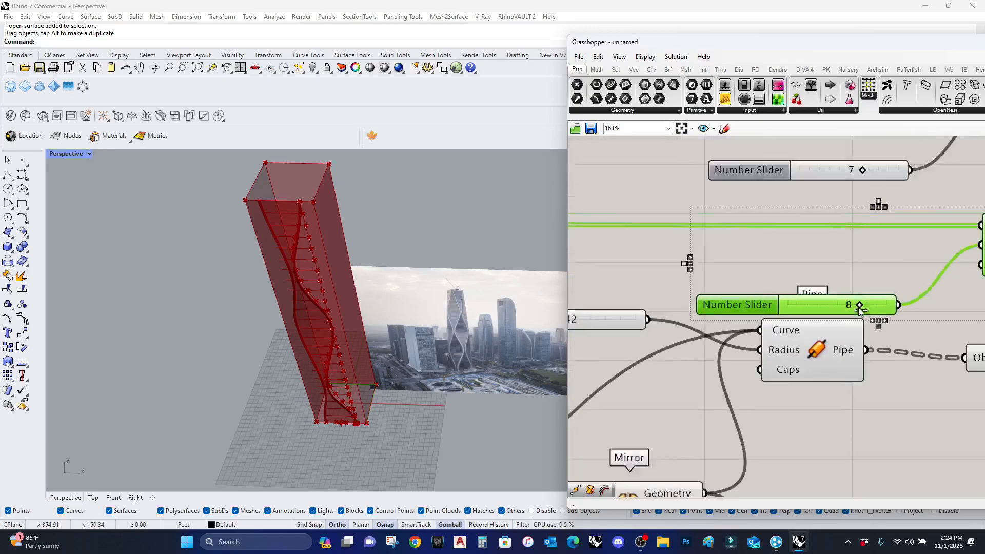
pyautogui.moveTo(892, 349); pyautogui.dragTo(822, 192)
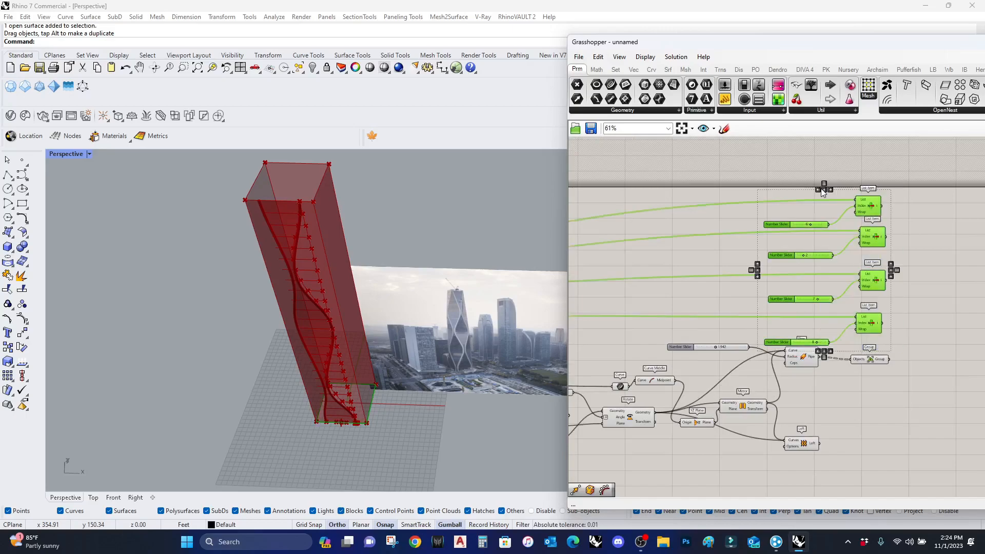
pyautogui.moveTo(875, 315); pyautogui.dragTo(864, 260)
pyautogui.click(817, 327)
pyautogui.moveTo(799, 306); pyautogui.dragTo(799, 348)
pyautogui.scroll(2, 862, 307)
# Add a Join Curves component and connect the outputs of all four List Items to its Curves input
pyautogui.doubleClick(816, 322)
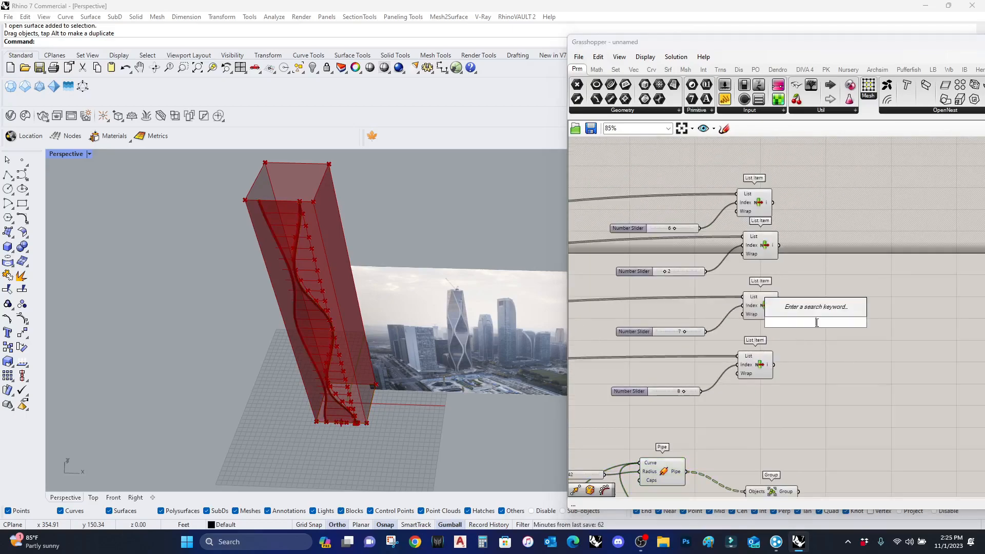
pyautogui.write('join')
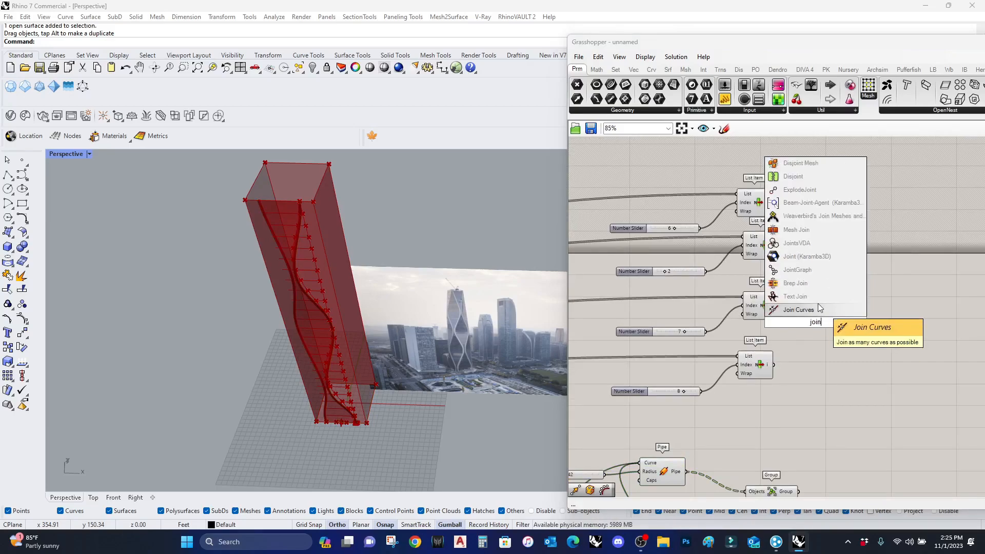
pyautogui.click(818, 303)
pyautogui.scroll(2, 807, 183)
pyautogui.moveTo(760, 210); pyautogui.dragTo(764, 274)
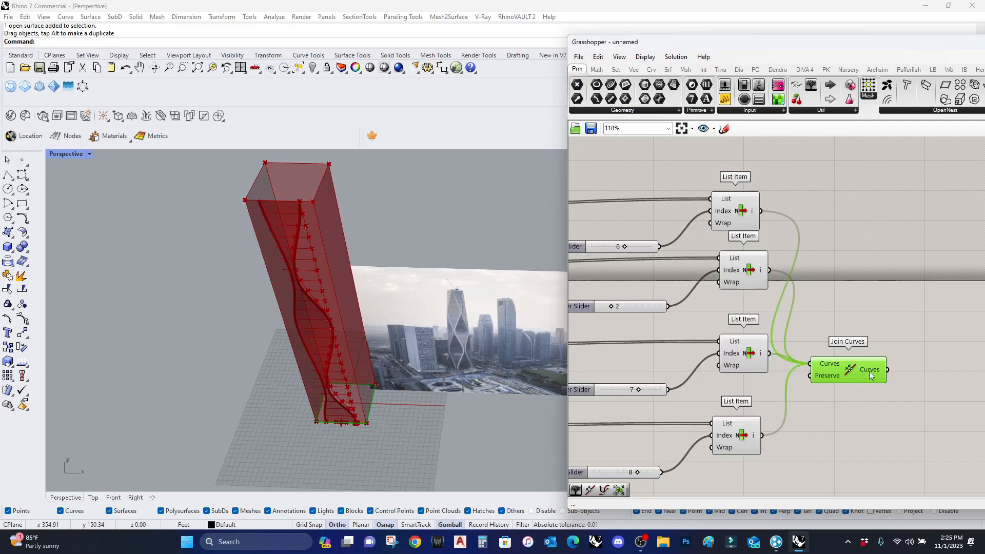
pyautogui.moveTo(872, 375)
# Add a Curve Array component, feeding the Group output into Geometry and the joined curves into Curve
pyautogui.scroll(-3, 867, 380)
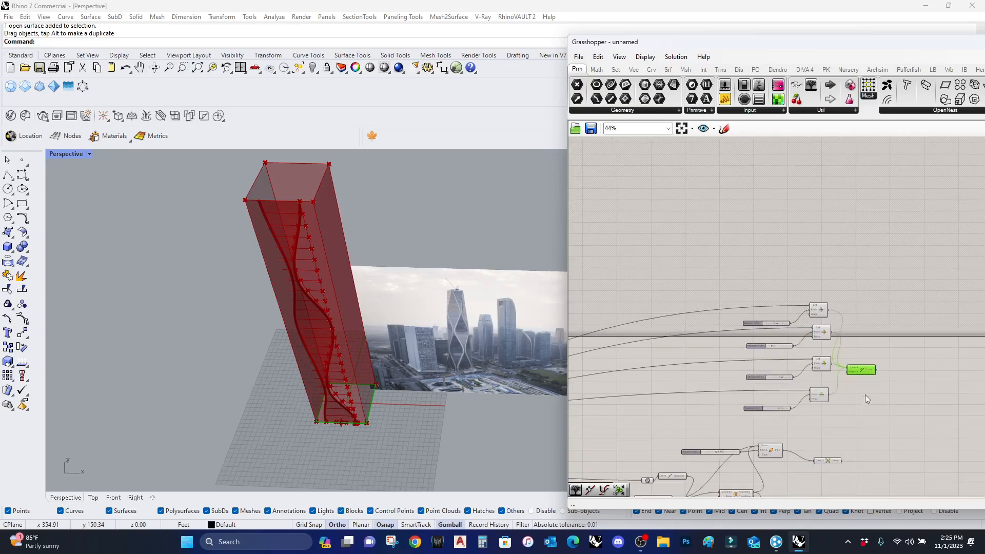
pyautogui.scroll(1, 795, 382)
pyautogui.click(830, 374)
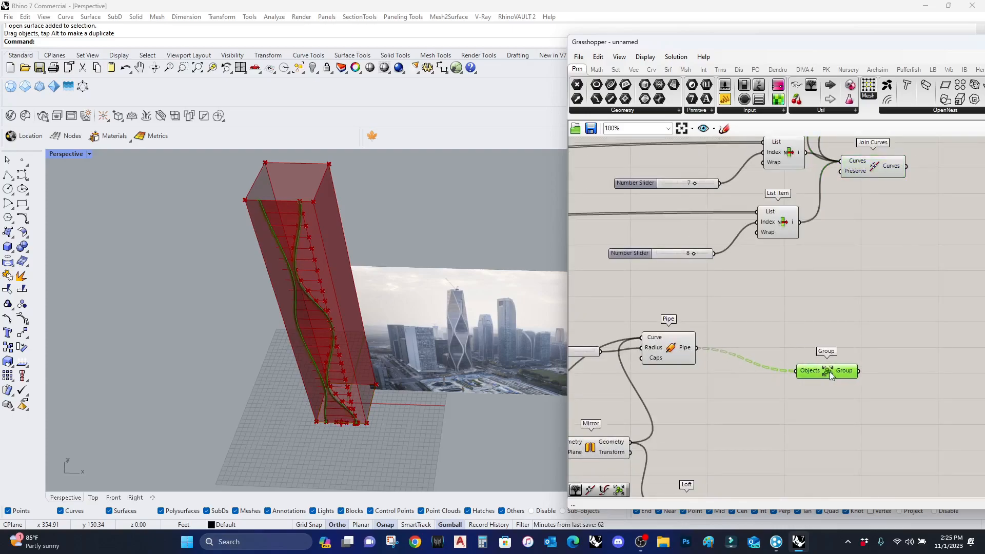
pyautogui.moveTo(876, 348); pyautogui.dragTo(780, 335, button='right')
pyautogui.doubleClick(838, 297)
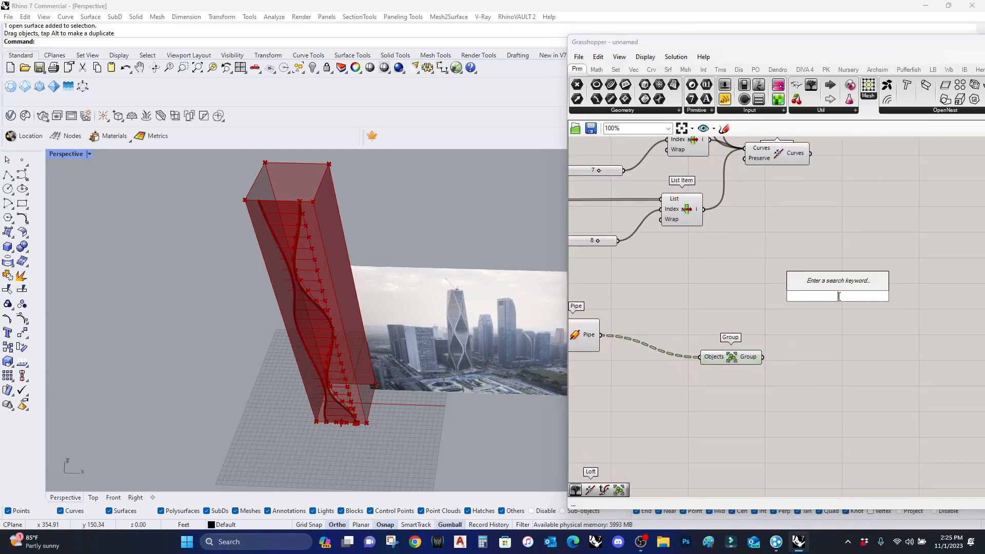
pyautogui.write('array')
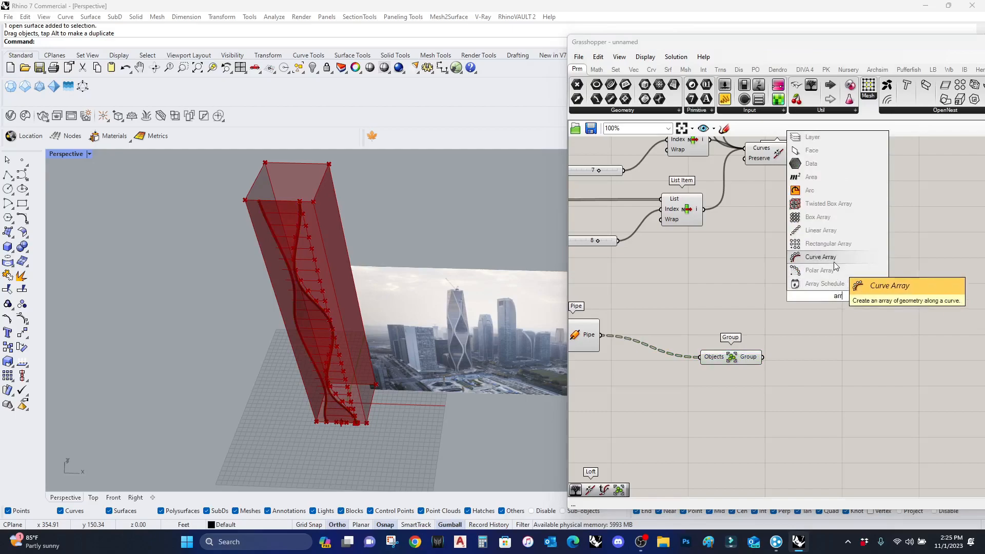
pyautogui.click(835, 268)
pyautogui.moveTo(799, 289); pyautogui.dragTo(764, 356)
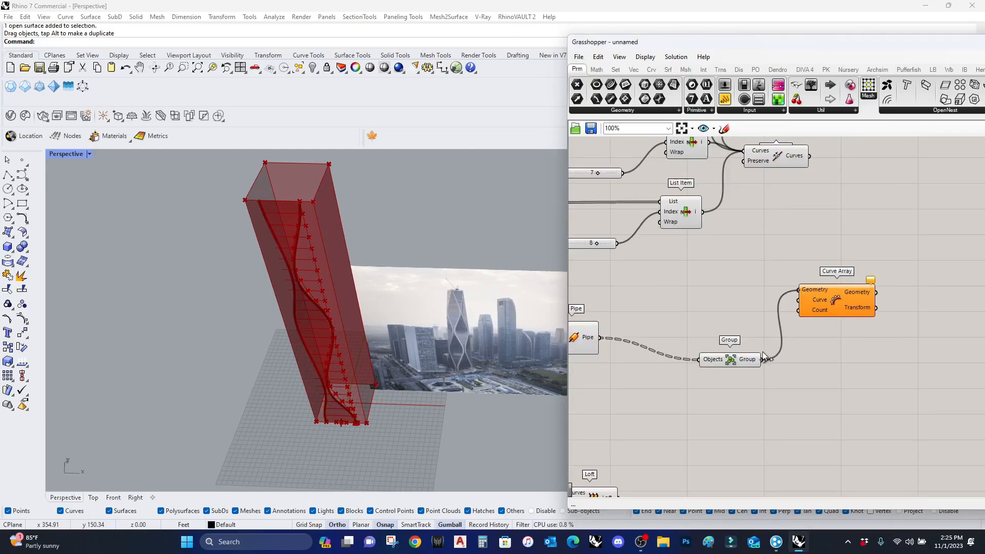
pyautogui.moveTo(799, 299); pyautogui.dragTo(809, 155)
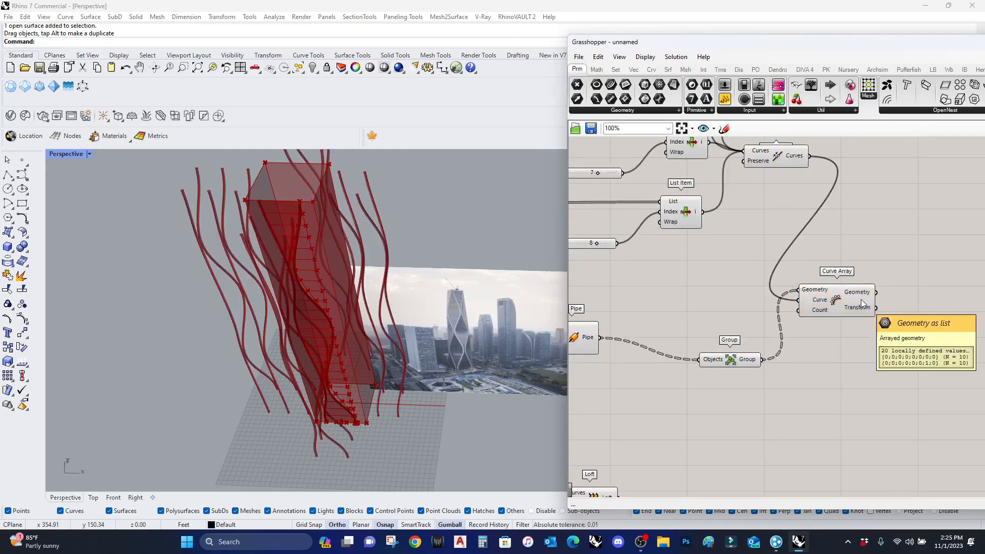
# Copy the index 8 number slider, set the copy to 3, and connect it to the Curve Array's Count input
pyautogui.moveTo(747, 324); pyautogui.dragTo(804, 308, button='right')
pyautogui.keyDown('alt'); pyautogui.moveTo(663, 229); pyautogui.dragTo(788, 277); pyautogui.keyUp('alt')
pyautogui.doubleClick(755, 273)
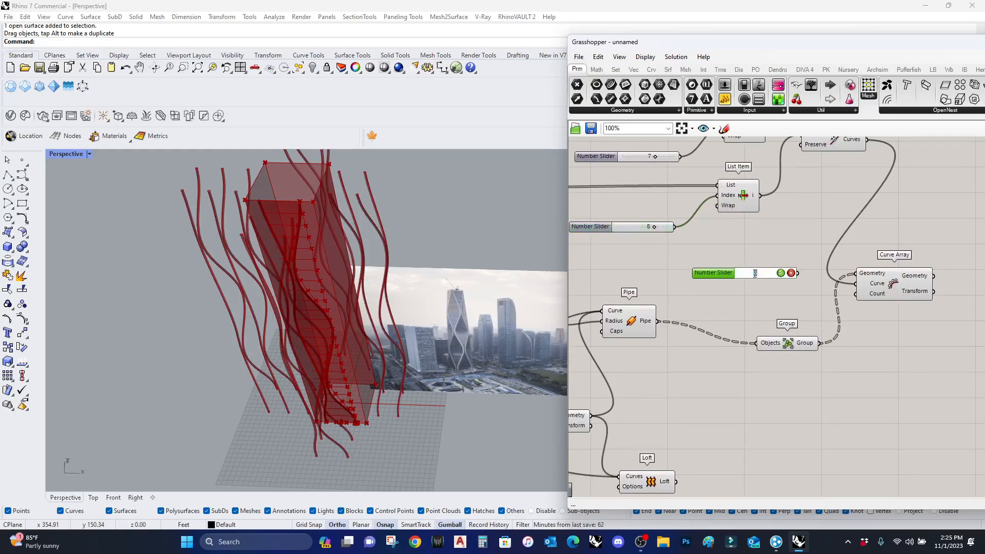
pyautogui.click(781, 273)
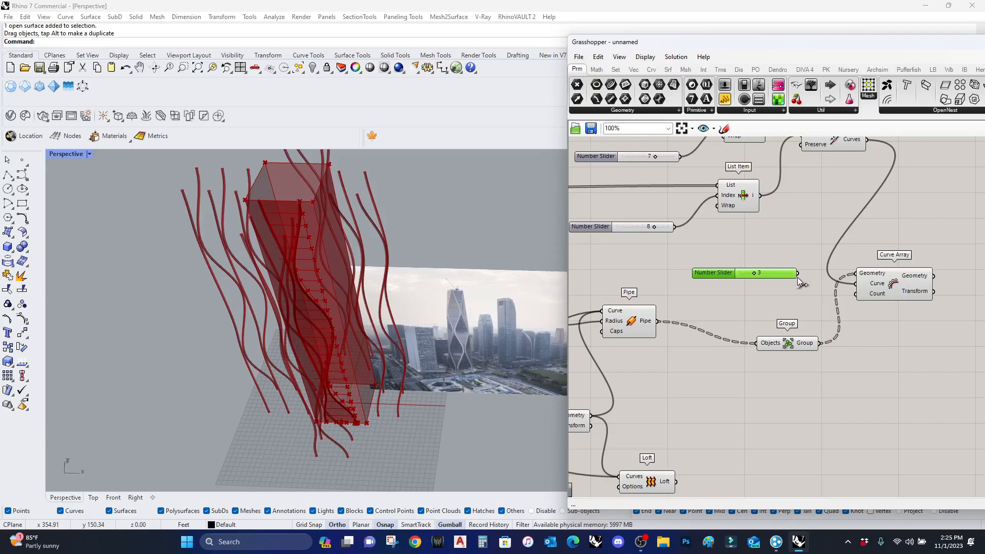
pyautogui.moveTo(390, 267); pyautogui.dragTo(315, 273, button='right')
pyautogui.moveTo(815, 244); pyautogui.dragTo(792, 295, button='right')
pyautogui.moveTo(277, 345); pyautogui.dragTo(349, 334, button='right')
# Set the Curve Array's count slider to 4 and move the Curve Array component farther from the Group component
pyautogui.doubleClick(755, 325)
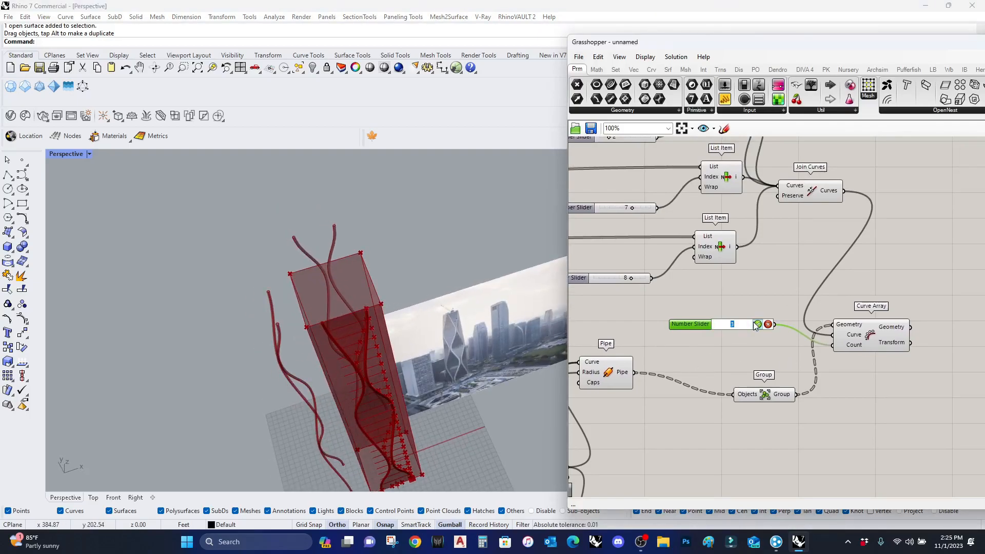
pyautogui.click(757, 325)
pyautogui.moveTo(311, 396); pyautogui.dragTo(349, 348, button='right')
pyautogui.scroll(-3, 667, 346)
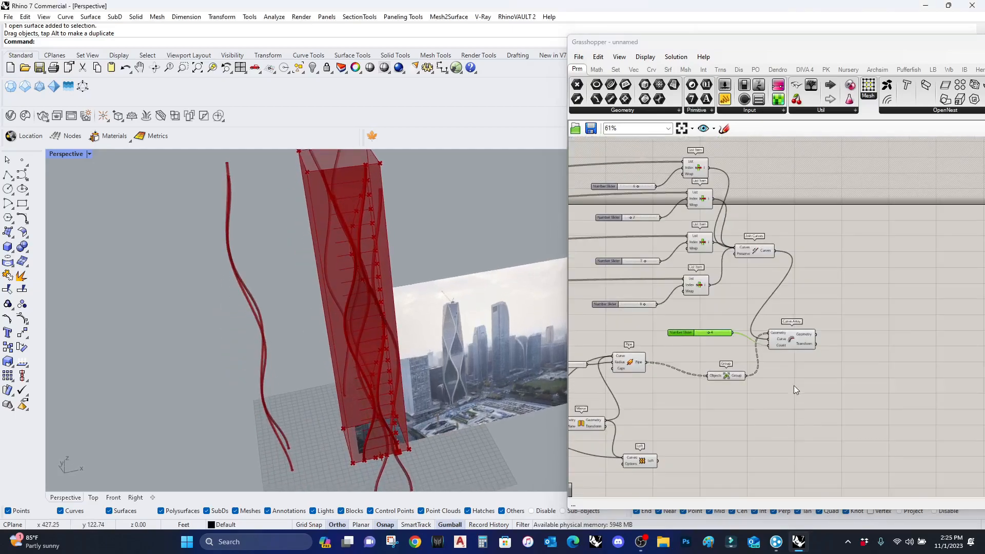
pyautogui.scroll(3, 790, 388)
pyautogui.moveTo(781, 313); pyautogui.dragTo(845, 319)
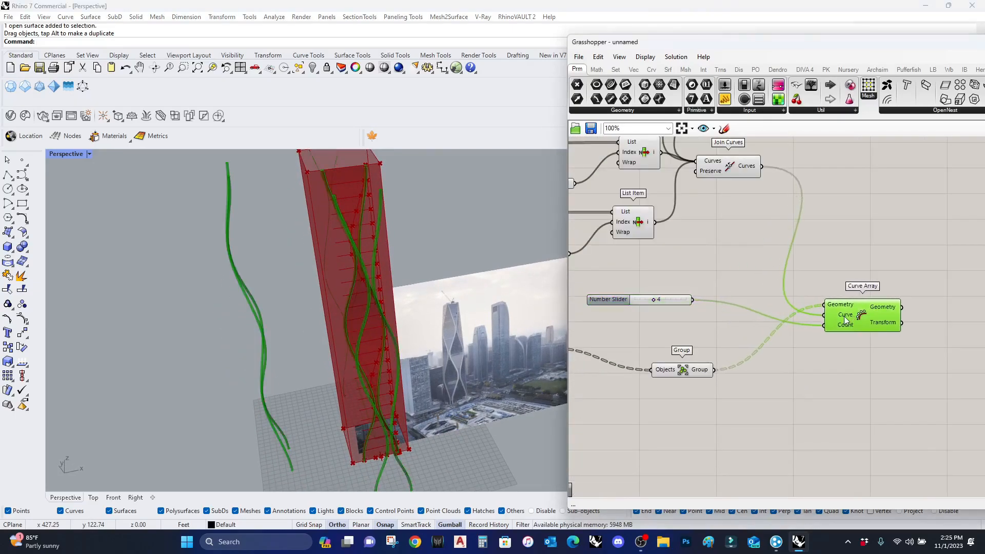
pyautogui.click(681, 377)
pyautogui.moveTo(359, 411); pyautogui.dragTo(378, 365, button='right')
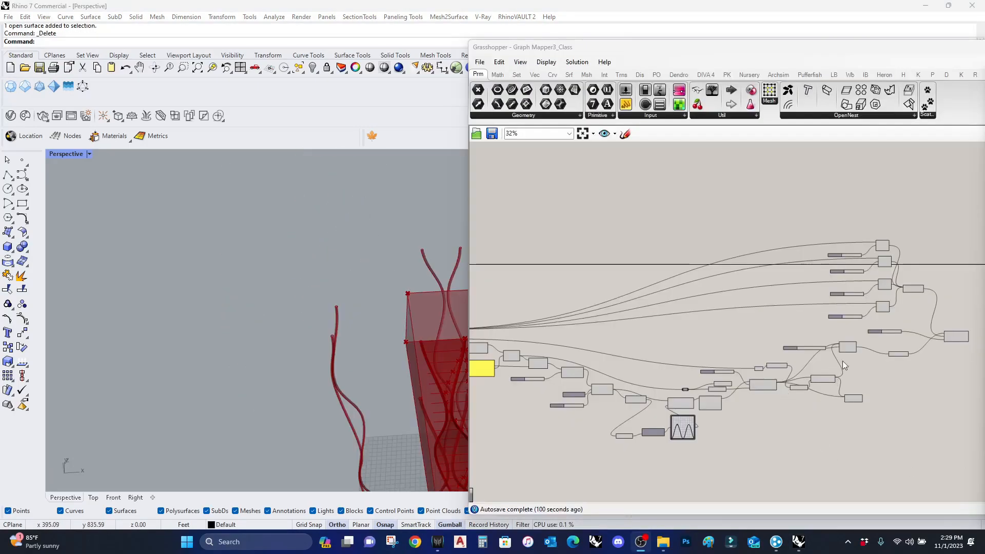
# Snap the Grasshopper window to fill half of the screen beside the Rhino viewport
pyautogui.scroll(5, 867, 352)
pyautogui.moveTo(838, 44); pyautogui.dragTo(983, 1)
pyautogui.moveTo(864, 267); pyautogui.dragTo(866, 523)
pyautogui.scroll(-5, 814, 326)
pyautogui.scroll(8, 794, 281)
# Add a Cap Holes component below Extrude and connect the Extrusion output to its Brep input
pyautogui.click(604, 197)
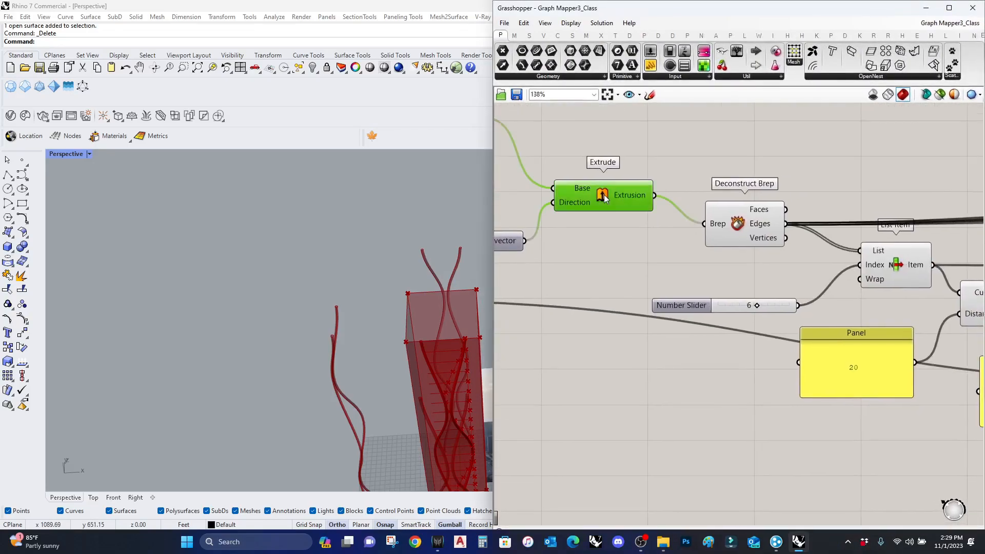
pyautogui.doubleClick(656, 260)
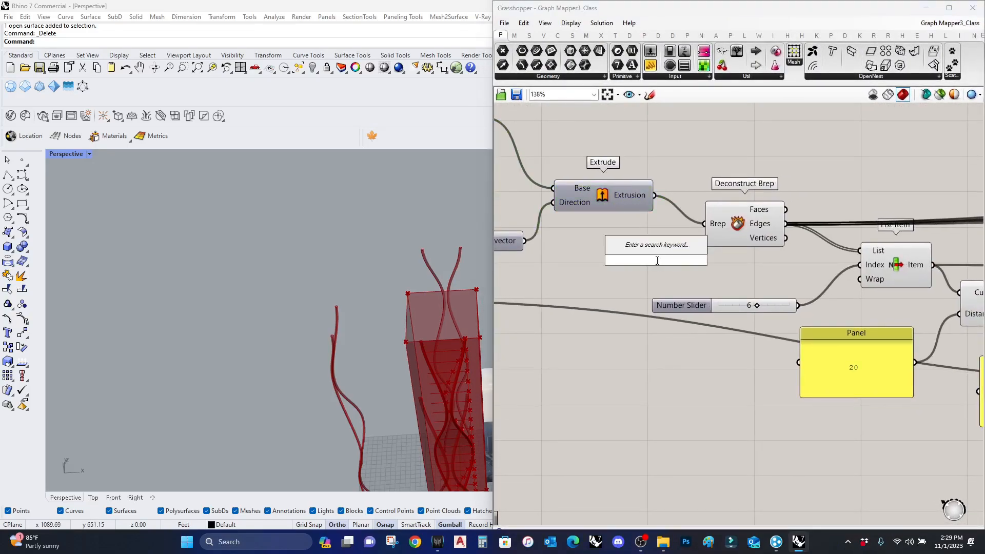
pyautogui.write('cap')
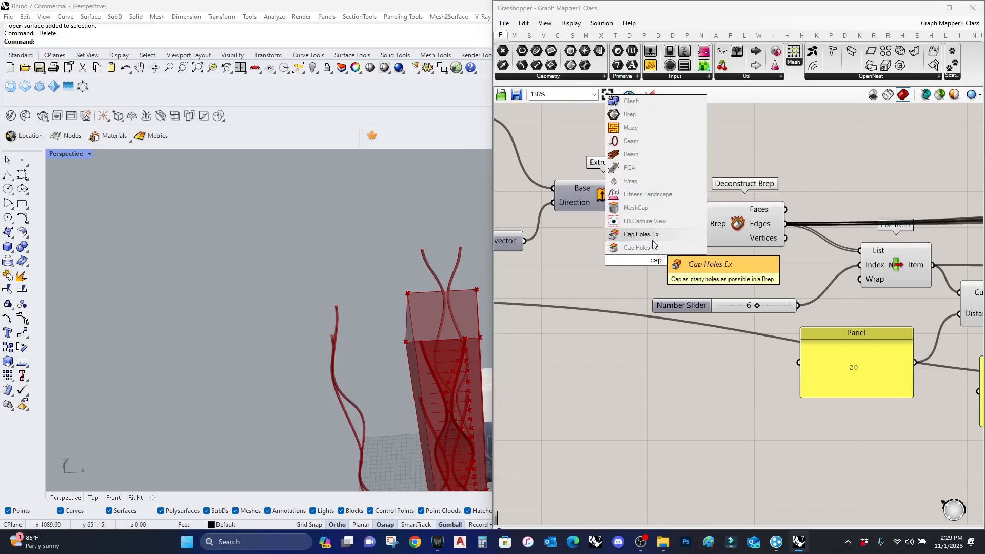
pyautogui.click(639, 248)
pyautogui.moveTo(630, 245); pyautogui.dragTo(623, 259)
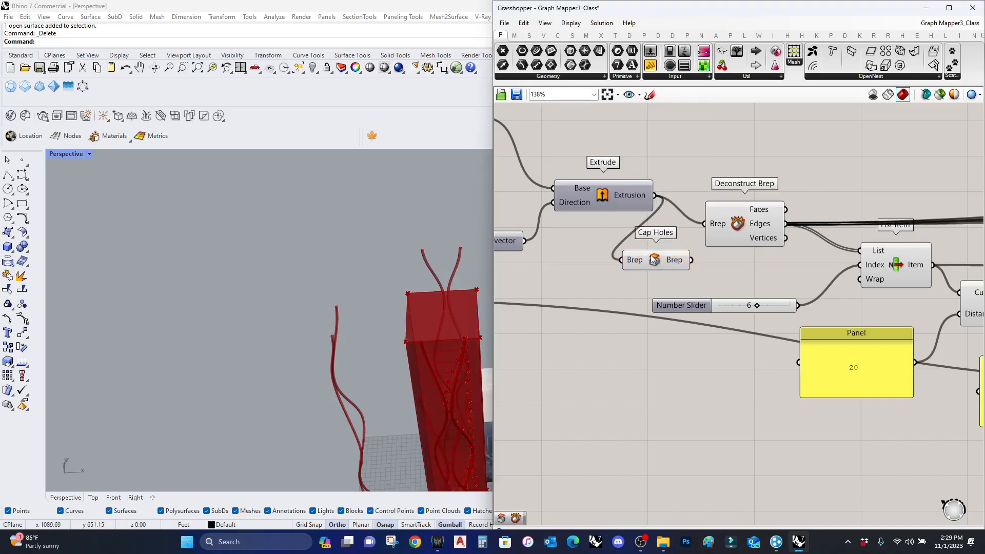
# Move the Cap Holes component to the far end of the definition, below Group and Curve Array
pyautogui.scroll(-8, 921, 315)
pyautogui.scroll(7, 920, 315)
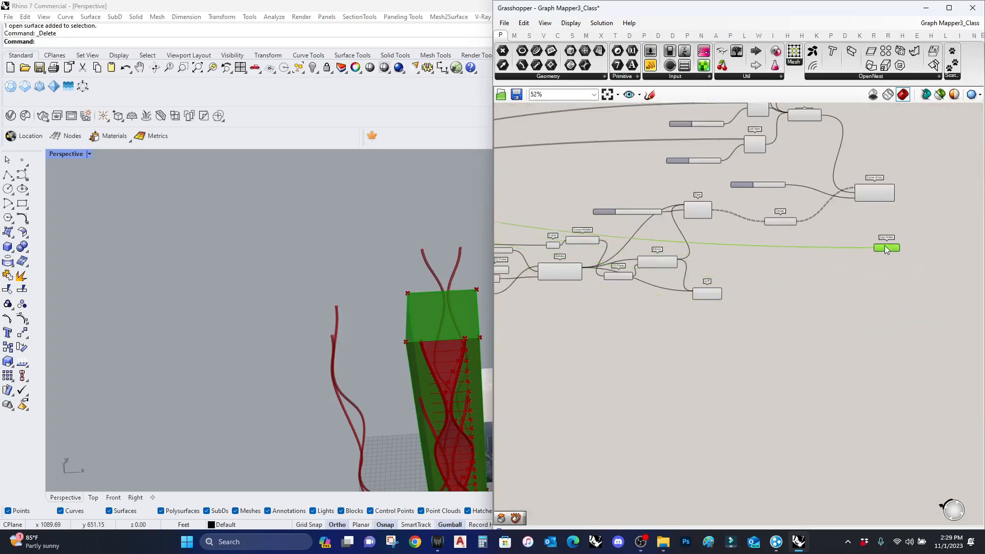
pyautogui.moveTo(771, 313); pyautogui.dragTo(654, 338)
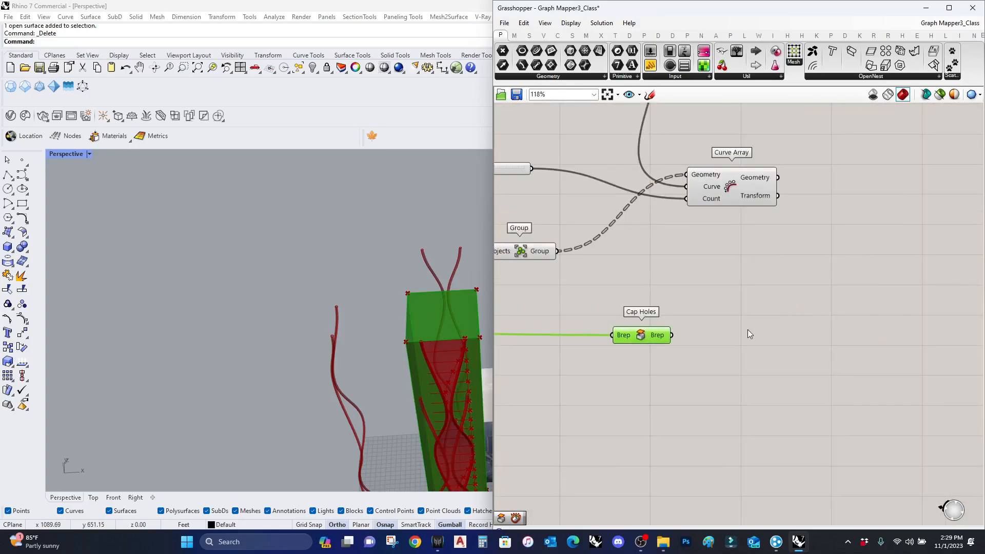
# Add a Deconstruct Brep component beside Cap Holes and connect the capped Brep to its input
pyautogui.doubleClick(747, 329)
pyautogui.write('bre')
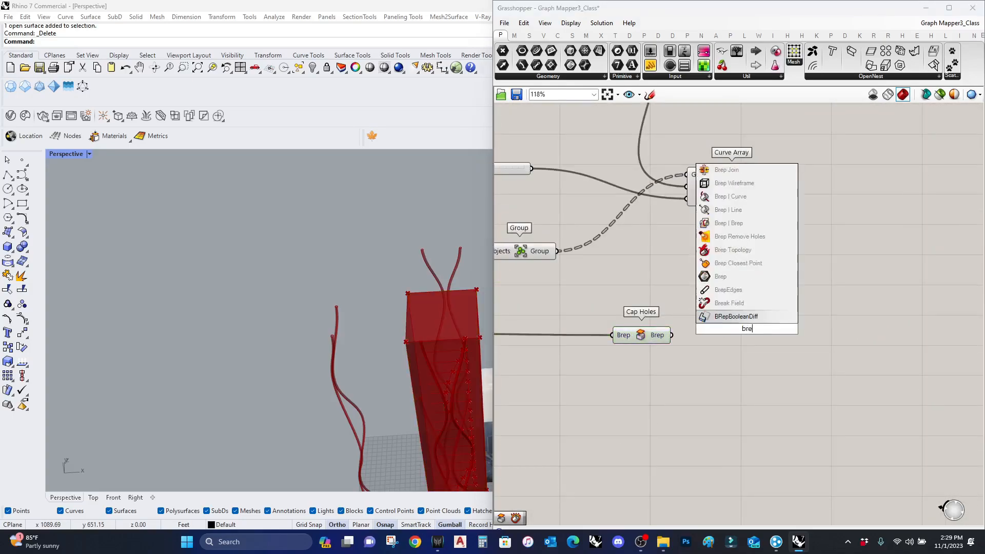
pyautogui.write('p explode')
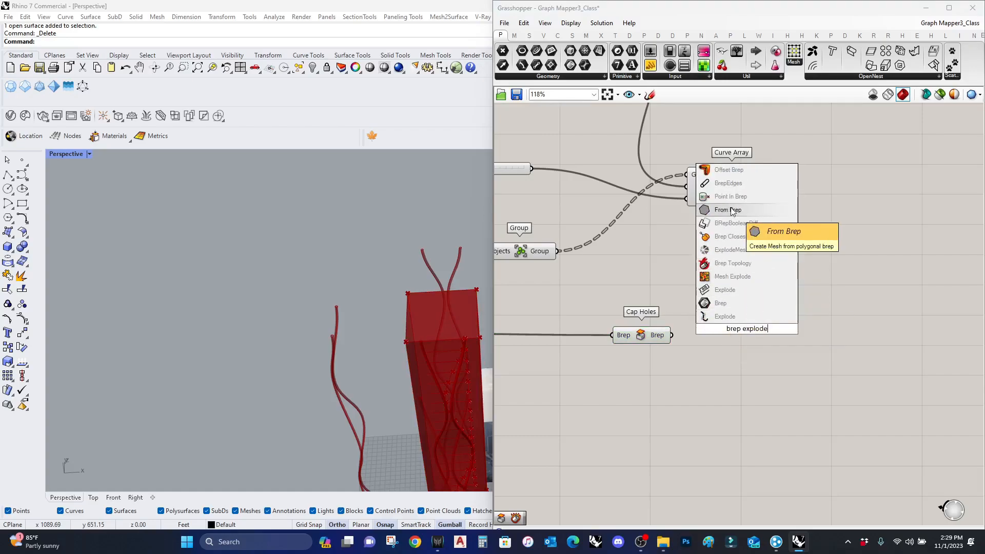
pyautogui.press('BackSpace')
pyautogui.press('BackSpace')
pyautogui.press('BackSpace')
pyautogui.press('BackSpace')
pyautogui.press('BackSpace')
pyautogui.press('BackSpace')
pyautogui.press('BackSpace')
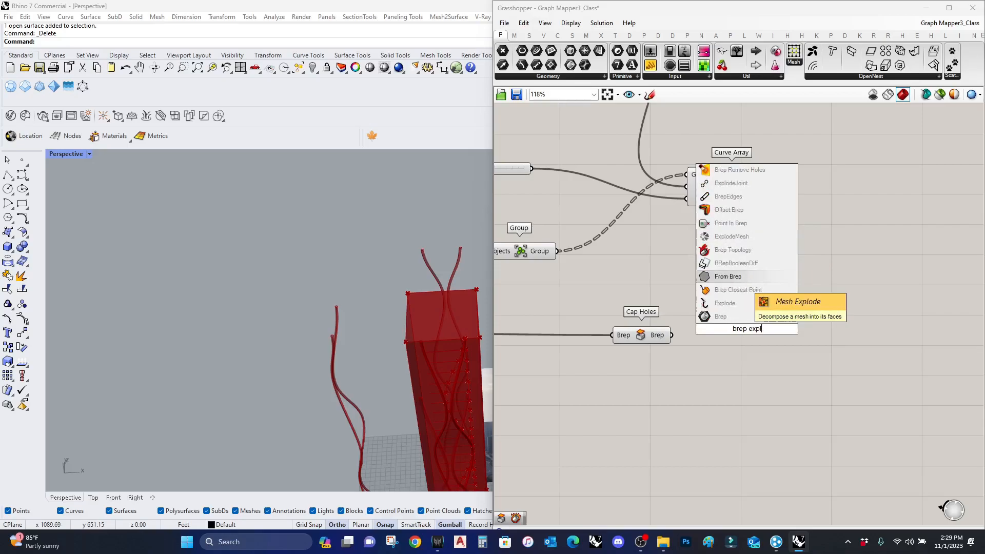
pyautogui.click(733, 185)
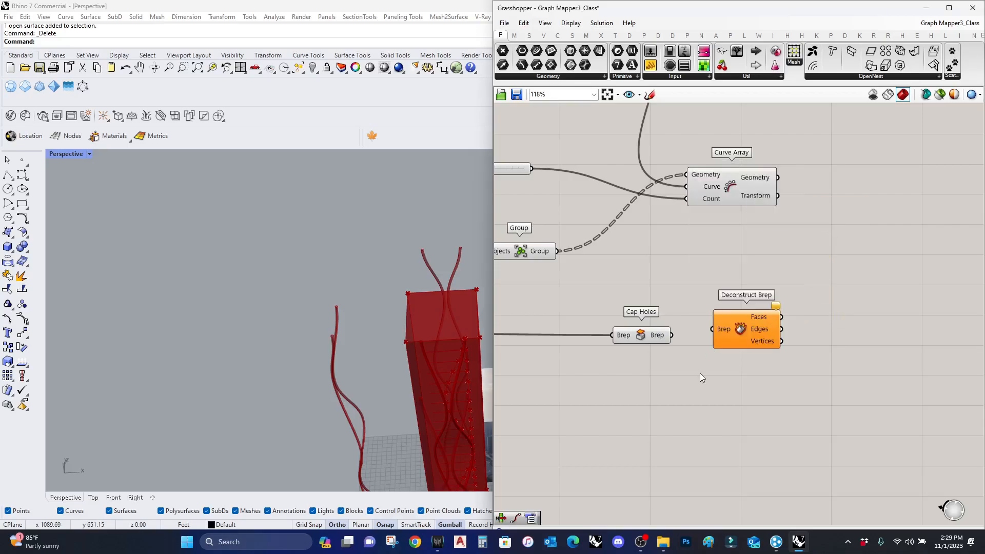
pyautogui.moveTo(678, 334); pyautogui.dragTo(676, 334)
pyautogui.moveTo(750, 339); pyautogui.dragTo(727, 356)
pyautogui.moveTo(785, 350); pyautogui.dragTo(679, 342, button='right')
pyautogui.doubleClick(693, 357)
pyautogui.write('list item')
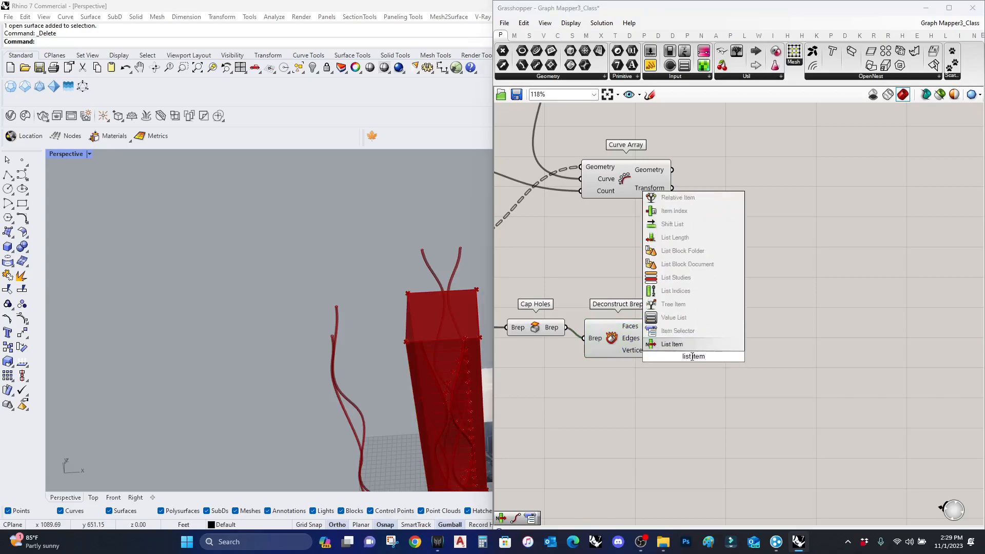
pyautogui.click(697, 338)
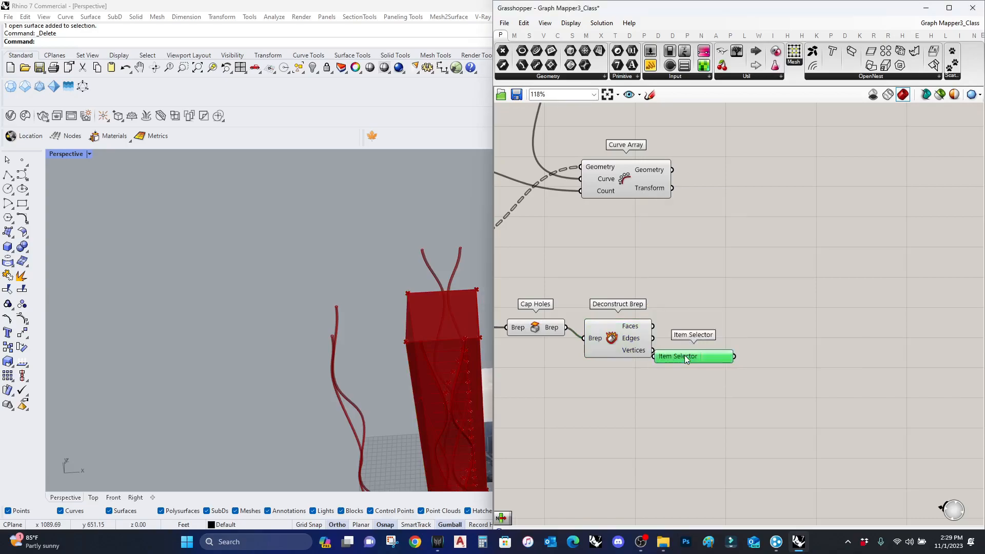
pyautogui.press('Delete')
# Add a List Item component beside Deconstruct Brep and connect the Faces output to its List input
pyautogui.doubleClick(684, 355)
pyautogui.write('list item')
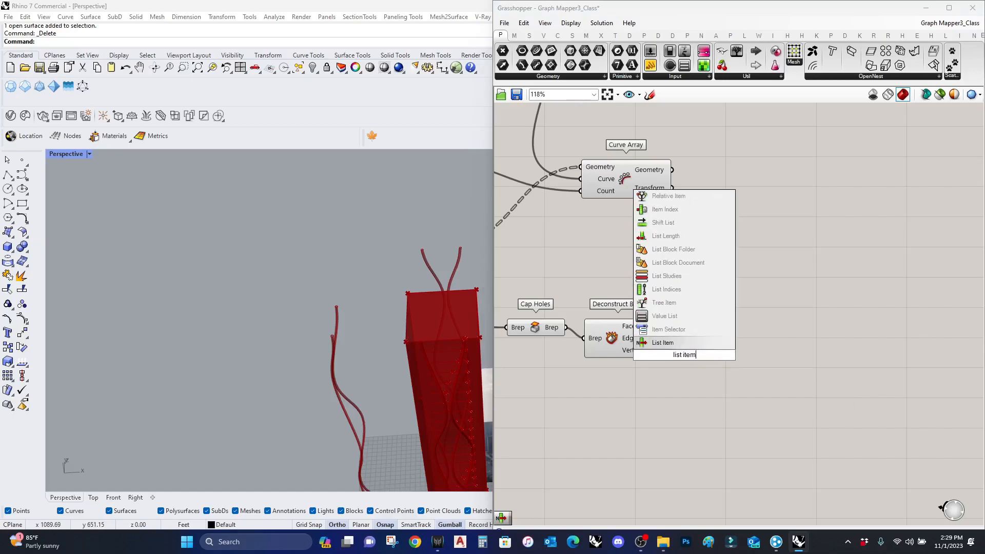
pyautogui.click(660, 342)
pyautogui.moveTo(662, 344); pyautogui.dragTo(703, 343)
# Add a number slider below Deconstruct Brep and set it to integers with a maximum of 11
pyautogui.doubleClick(662, 383)
pyautogui.write('slider')
pyautogui.click(657, 358)
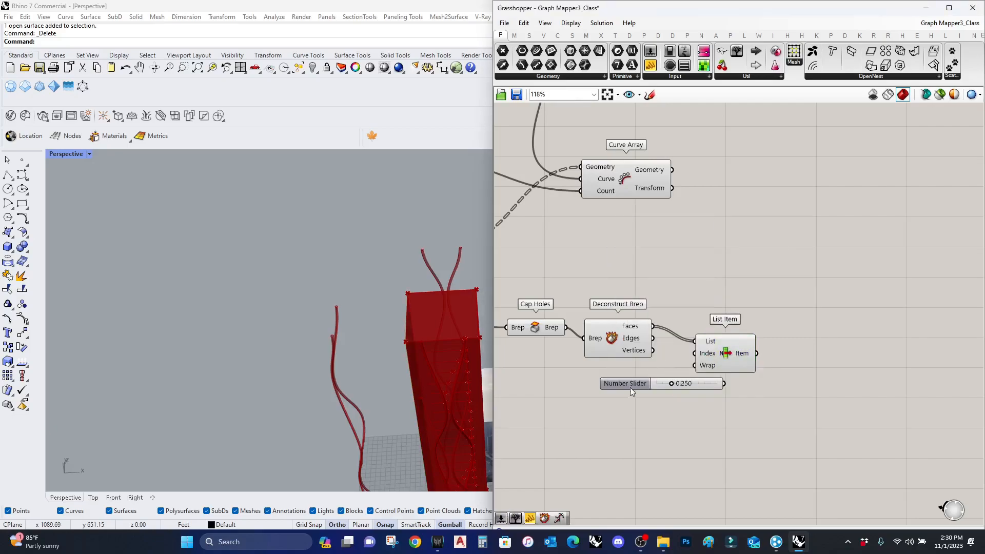
pyautogui.doubleClick(634, 383)
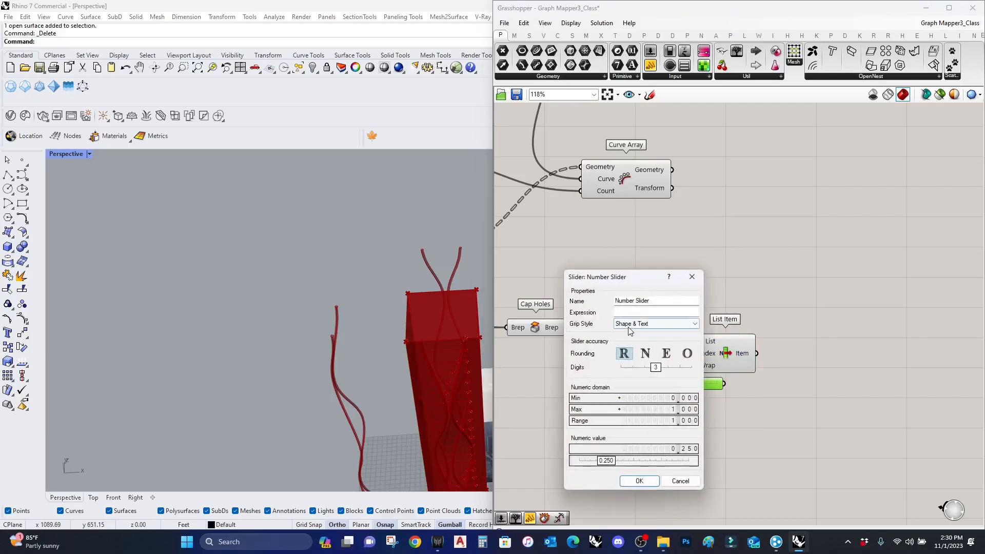
pyautogui.doubleClick(670, 410)
pyautogui.write('1')
pyautogui.click(683, 409)
pyautogui.click(639, 481)
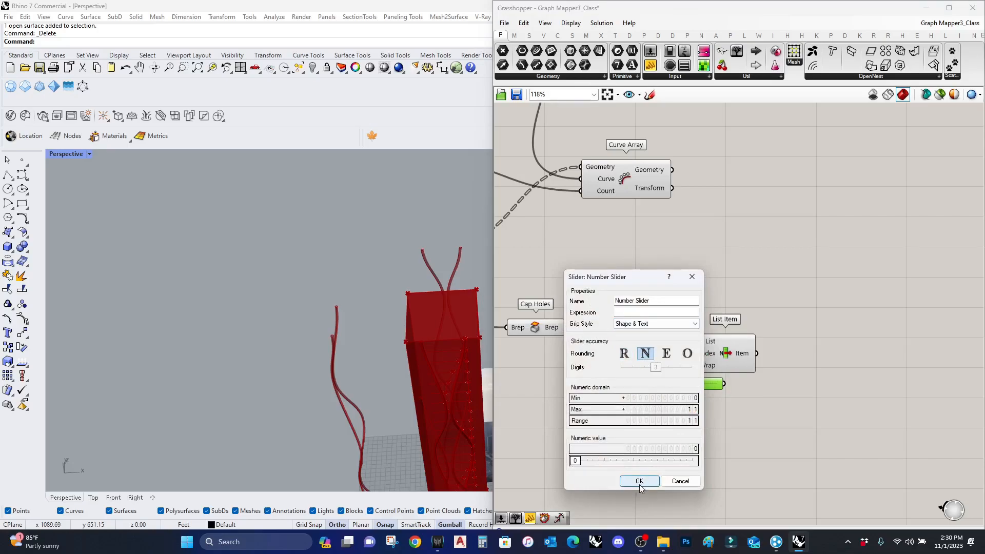
# Connect the new slider to List Item's Index input, shift List Item further out, and set the slider to 4
pyautogui.moveTo(732, 357); pyautogui.dragTo(771, 353)
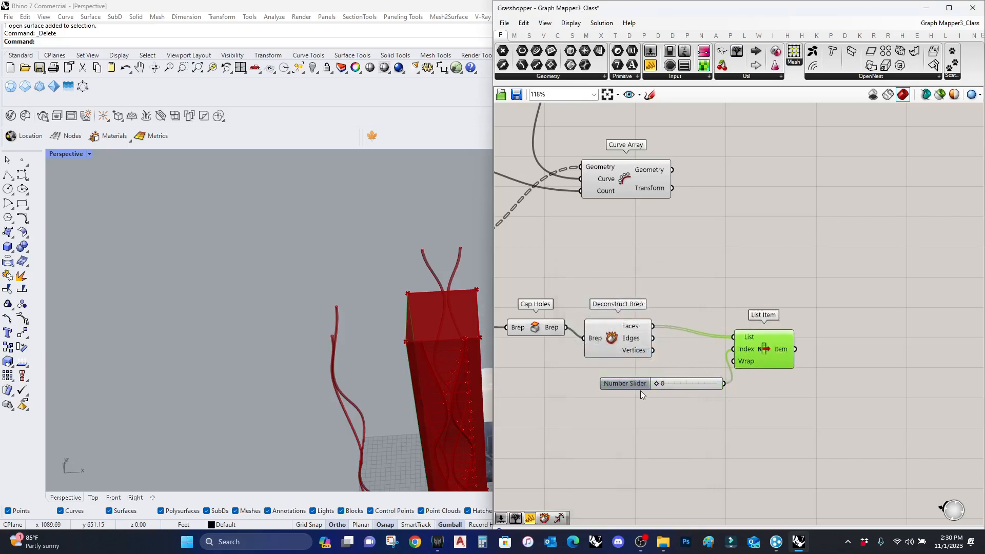
pyautogui.moveTo(656, 386); pyautogui.dragTo(672, 390)
pyautogui.moveTo(772, 344); pyautogui.dragTo(774, 343)
# Add an Area component beside List Item and connect the Item output to its Geometry input
pyautogui.moveTo(850, 373); pyautogui.dragTo(778, 374, button='right')
pyautogui.click(777, 374)
pyautogui.doubleClick(778, 379)
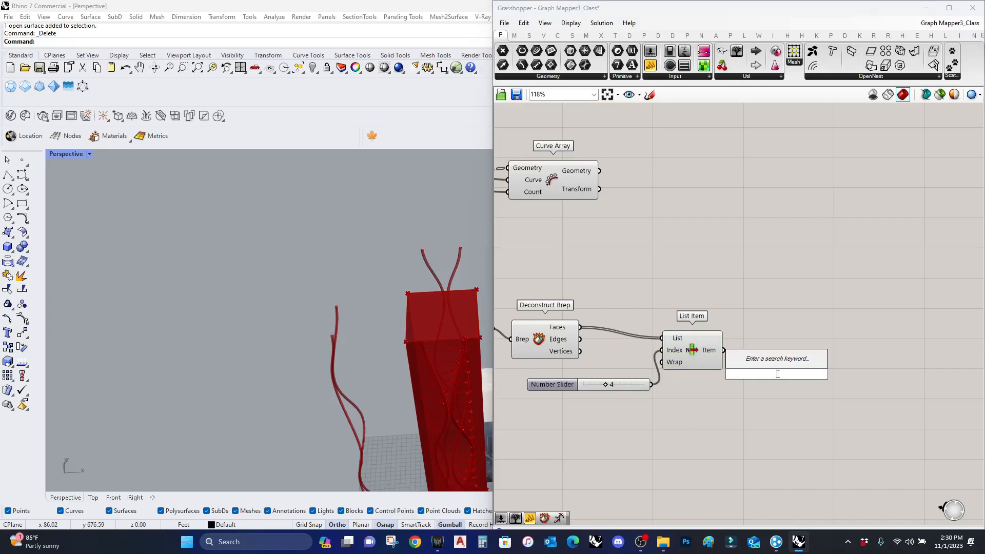
pyautogui.write('area')
pyautogui.click(768, 359)
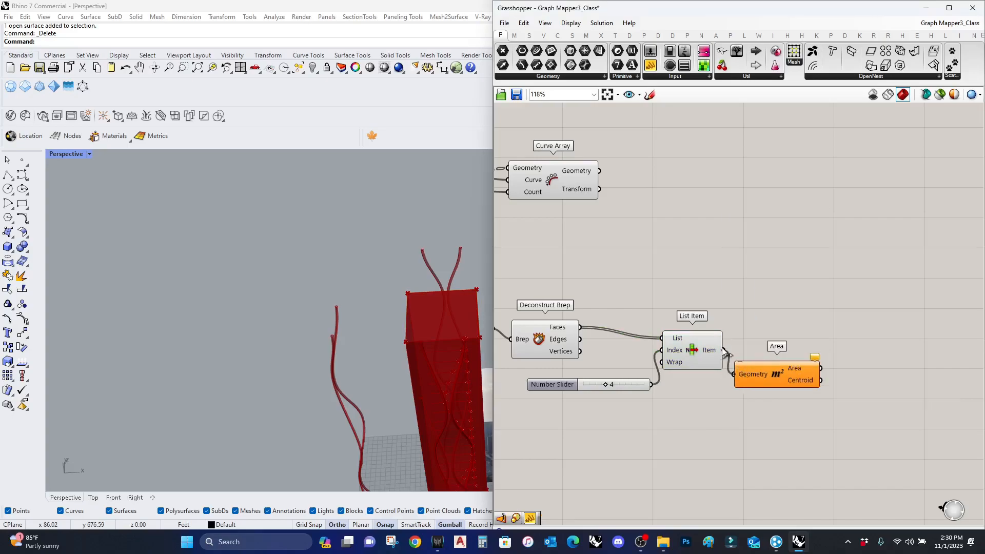
# Add a Circle component beside Area and connect the Centroid output to its Plane input
pyautogui.click(814, 334)
pyautogui.doubleClick(814, 334)
pyautogui.write('circ')
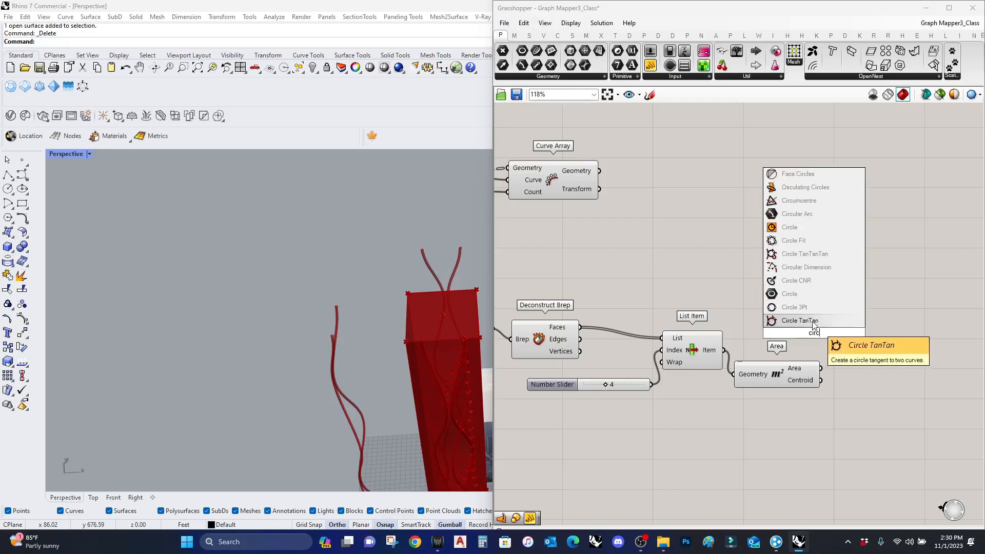
pyautogui.click(801, 228)
pyautogui.moveTo(783, 331); pyautogui.dragTo(838, 380)
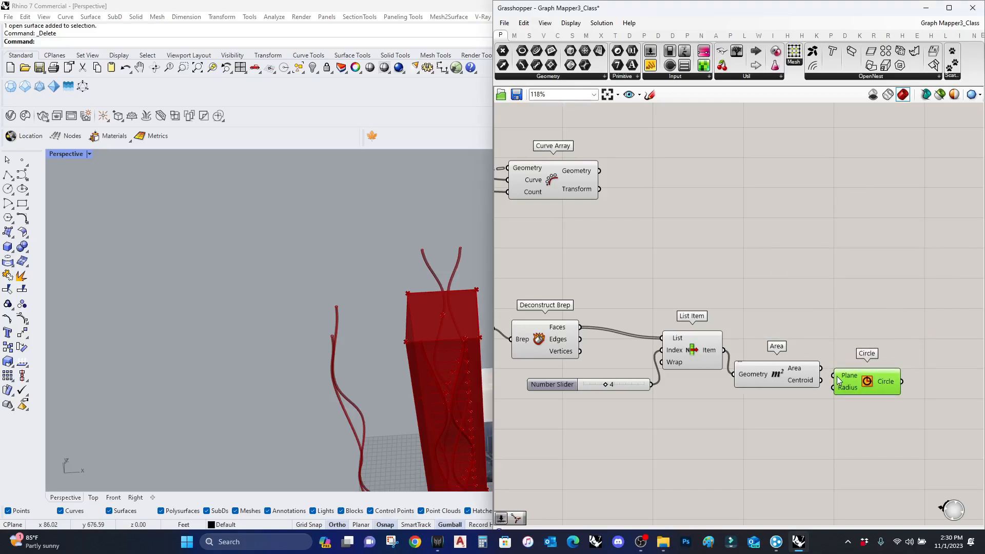
# Move Curve Array above the Circle component and connect the Circle output to its Curve input
pyautogui.moveTo(552, 186); pyautogui.dragTo(740, 194)
pyautogui.moveTo(901, 381); pyautogui.dragTo(694, 187)
pyautogui.moveTo(367, 349); pyautogui.dragTo(405, 359, button='right')
pyautogui.scroll(-4, 392, 291)
pyautogui.scroll(-3, 679, 340)
# Delete the unneeded Join Curves component, the four List Item components feeding it and three of their sliders
pyautogui.moveTo(601, 350); pyautogui.dragTo(720, 345, button='right')
pyautogui.scroll(1, 637, 339)
pyautogui.moveTo(559, 290); pyautogui.dragTo(652, 356, button='right')
pyautogui.scroll(-2, 663, 316)
pyautogui.click(668, 318)
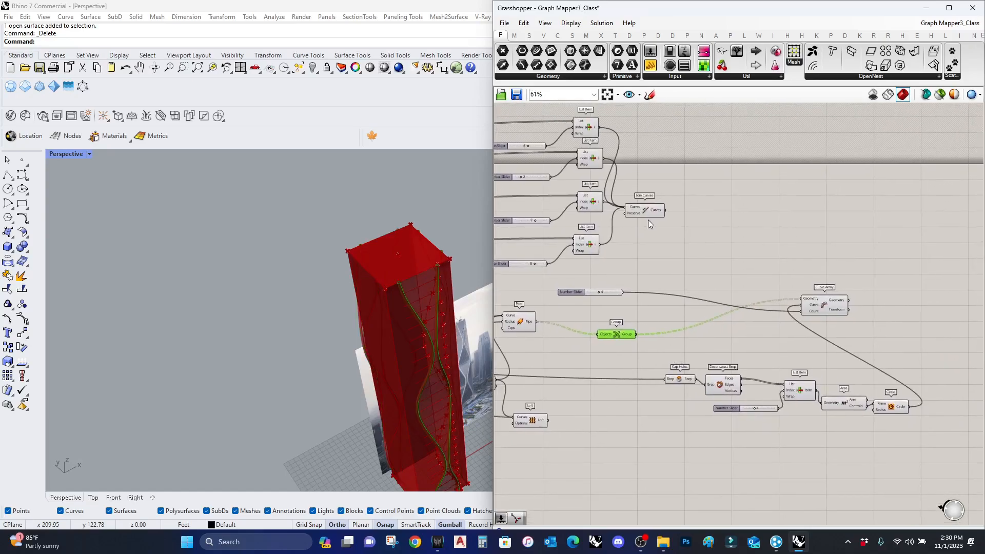
pyautogui.moveTo(644, 214); pyautogui.dragTo(657, 207)
pyautogui.scroll(-4, 694, 235)
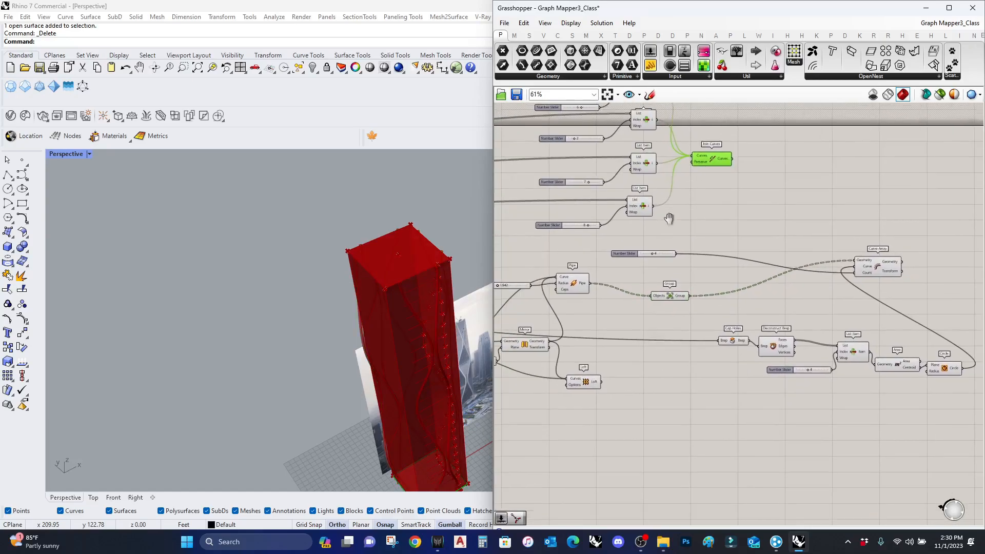
pyautogui.scroll(4, 694, 235)
pyautogui.moveTo(731, 288); pyautogui.dragTo(532, 107)
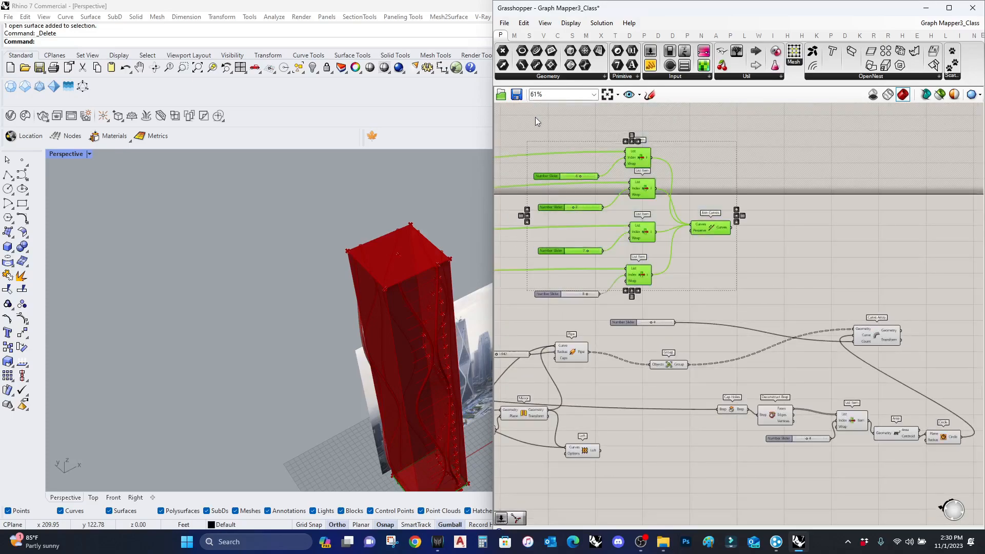
pyautogui.press('Delete')
# Move the Loft component lower and place a copy of Curve Array below the Circle component
pyautogui.moveTo(599, 431); pyautogui.dragTo(614, 356, button='right')
pyautogui.moveTo(604, 379); pyautogui.dragTo(623, 426)
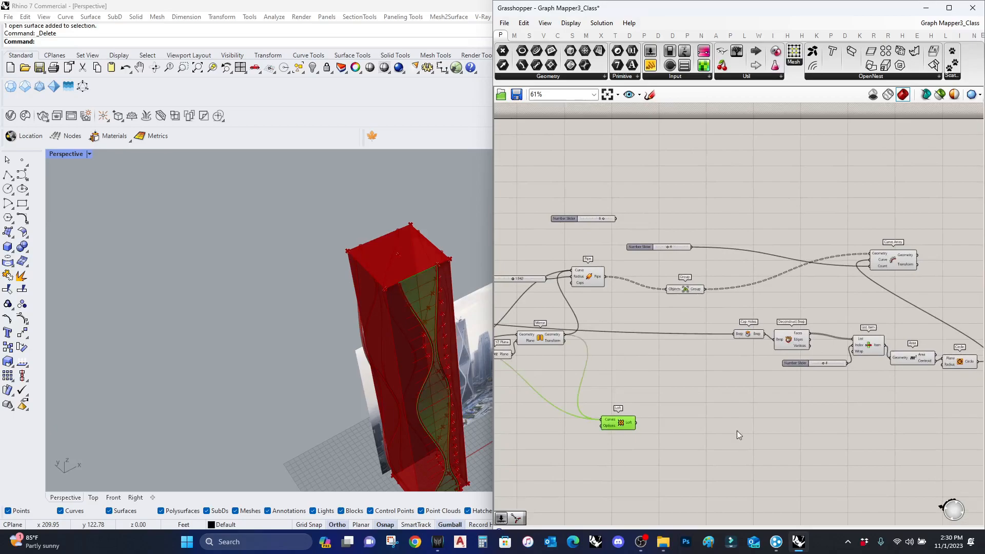
pyautogui.moveTo(741, 437); pyautogui.dragTo(609, 358, button='right')
pyautogui.scroll(-1, 608, 358)
pyautogui.moveTo(733, 220); pyautogui.dragTo(837, 395)
pyautogui.scroll(3, 796, 403)
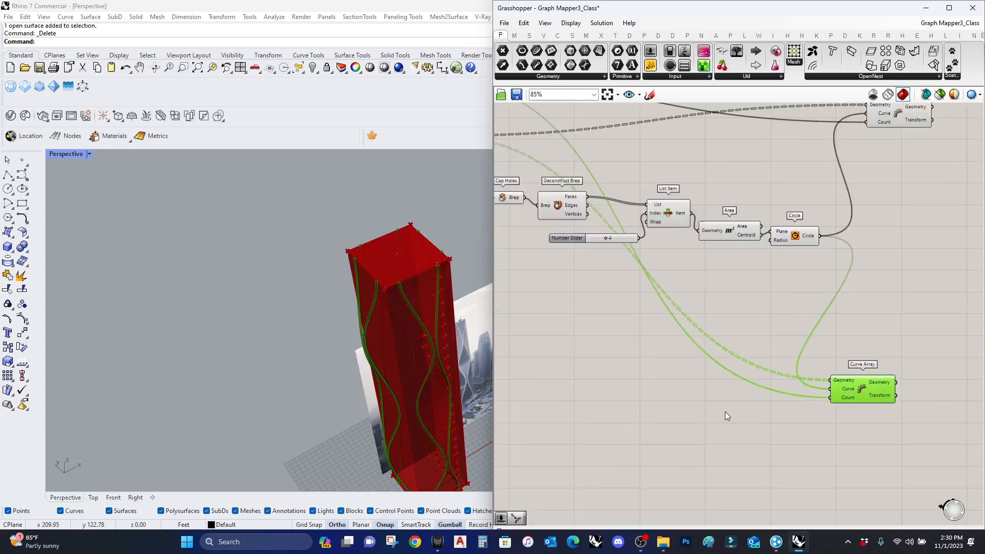
# Connect the Loft output to the copied Curve Array's Geometry input and shift both Curve Arrays further out
pyautogui.scroll(-2, 707, 411)
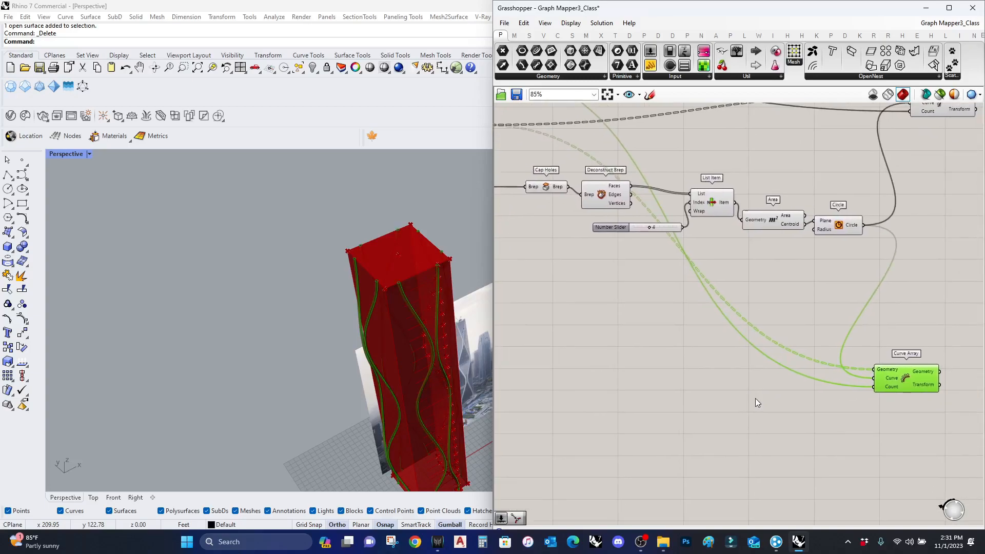
pyautogui.moveTo(873, 372); pyautogui.dragTo(523, 326)
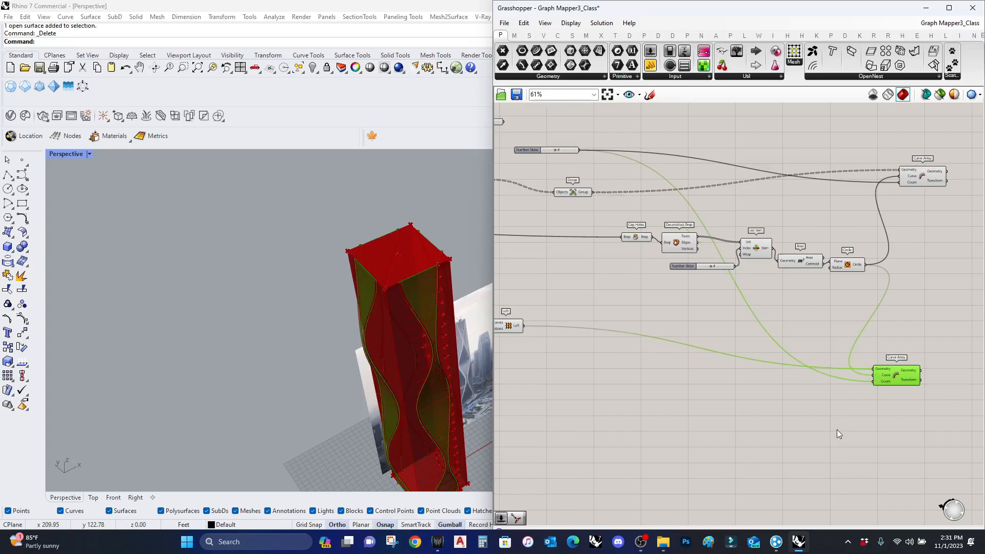
pyautogui.scroll(-2, 719, 265)
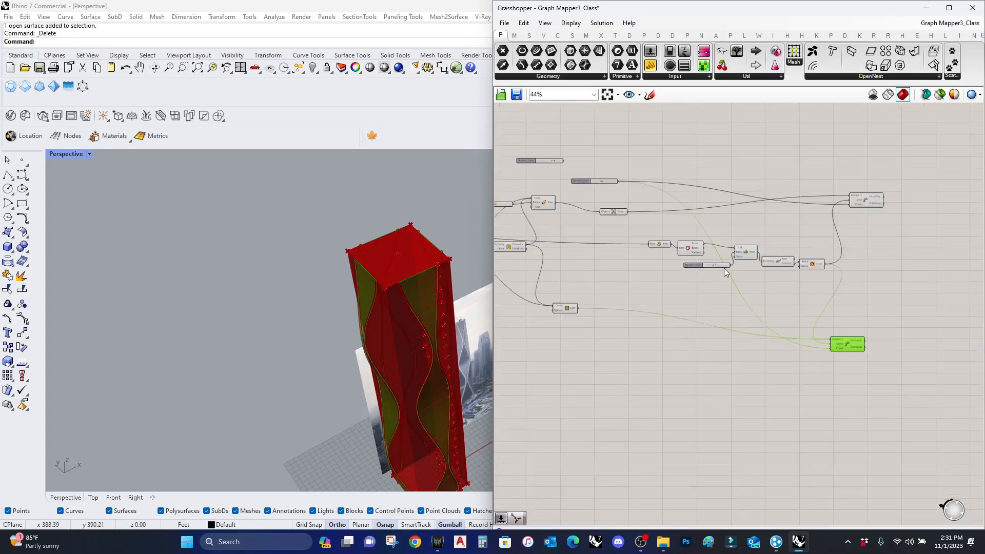
pyautogui.moveTo(869, 201); pyautogui.dragTo(915, 204)
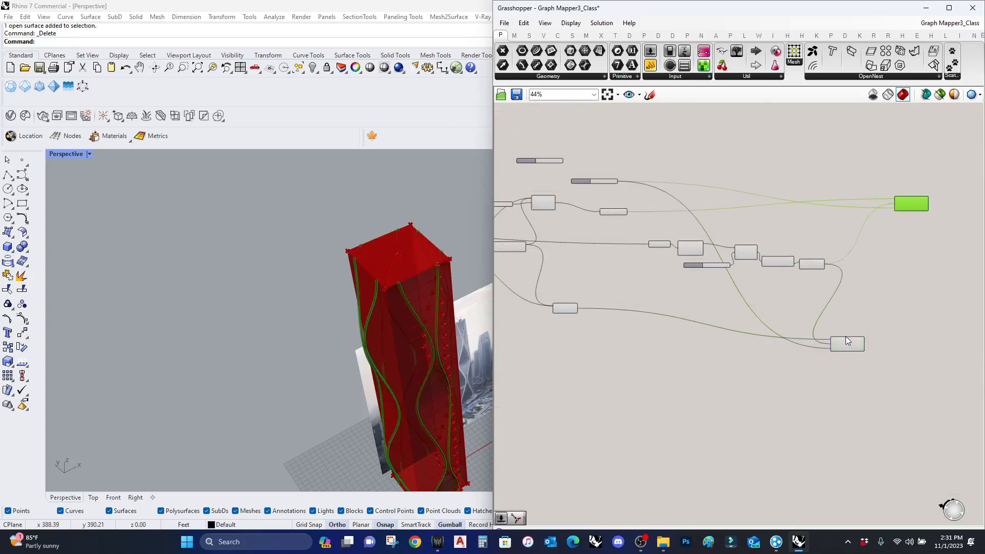
pyautogui.moveTo(847, 337); pyautogui.dragTo(945, 331)
# Move the Loft component further away from Mirror to make room in the definition
pyautogui.scroll(-2, 839, 377)
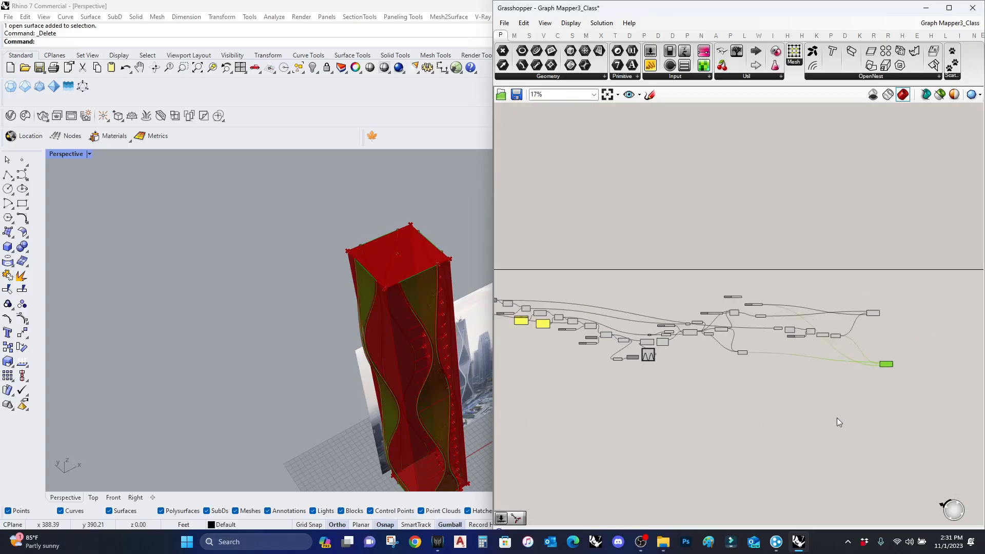
pyautogui.scroll(4, 736, 327)
pyautogui.moveTo(605, 295); pyautogui.dragTo(753, 330, button='right')
pyautogui.moveTo(768, 362); pyautogui.dragTo(808, 356)
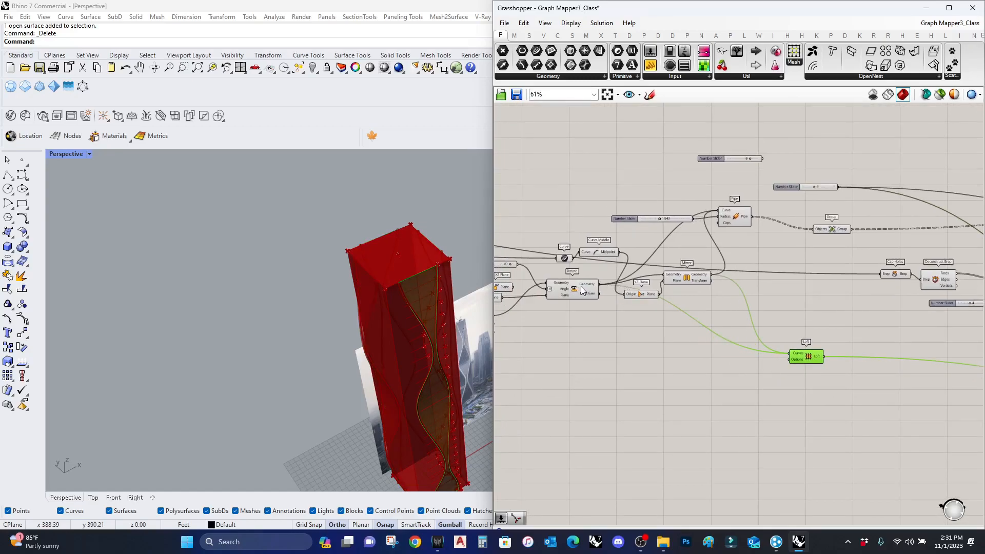
# Add a Group component below Loft and connect the Mirror and Rotate geometry outputs to its Objects input
pyautogui.click(574, 290)
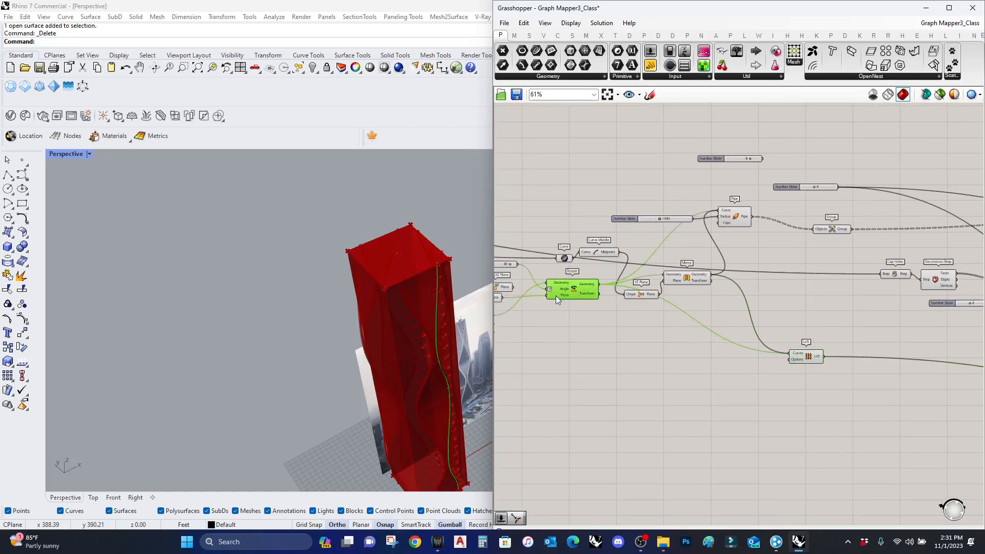
pyautogui.keyDown('shift'); pyautogui.click(688, 279); pyautogui.keyUp('shift')
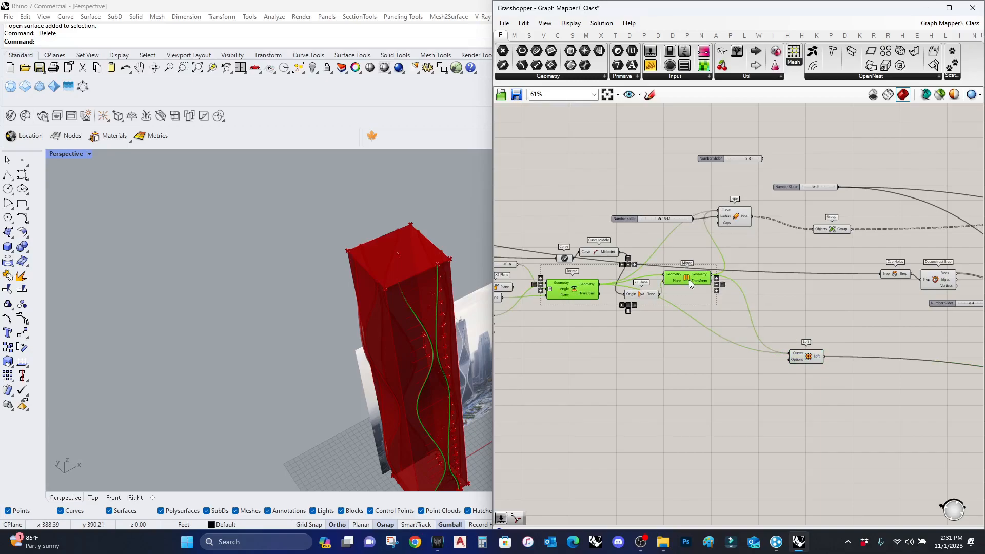
pyautogui.doubleClick(743, 396)
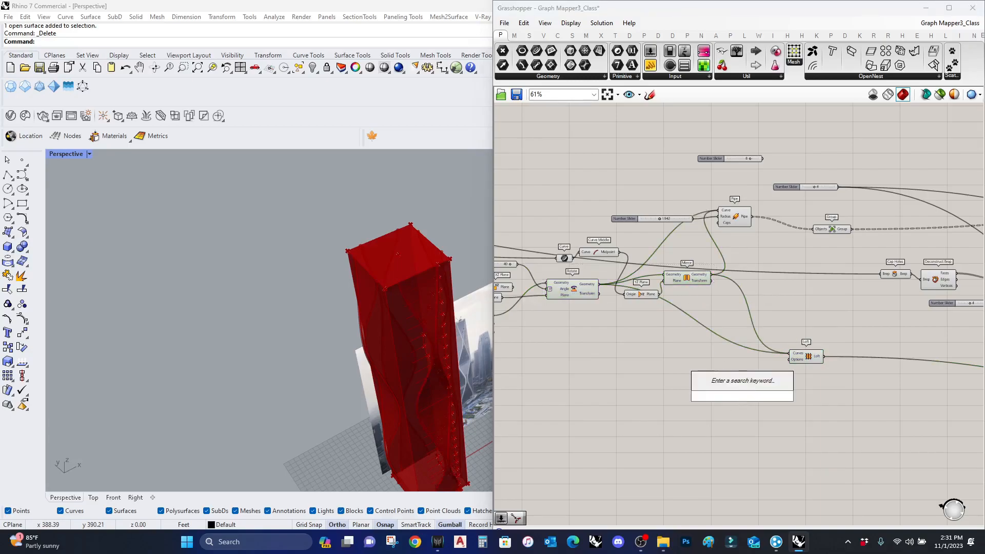
pyautogui.write('group')
pyautogui.press('Return')
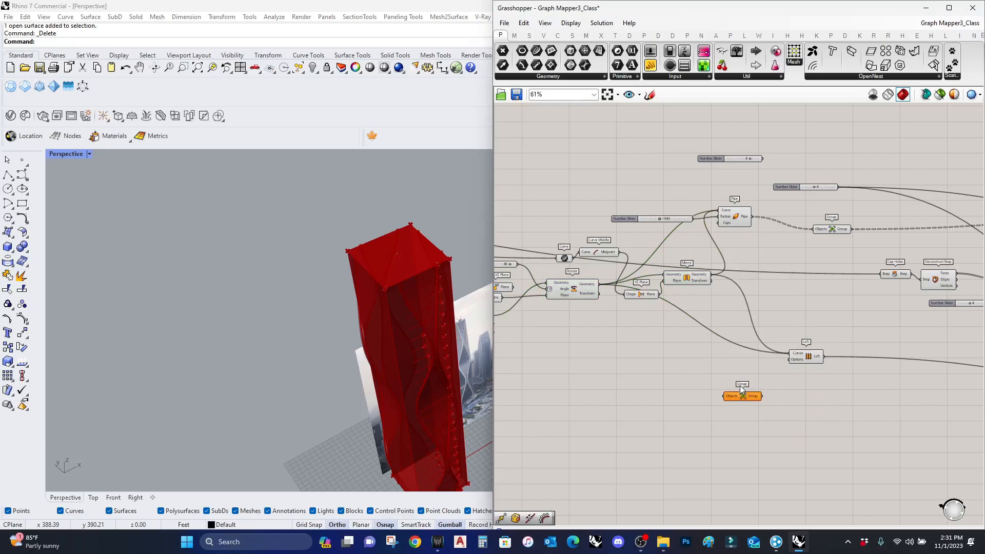
pyautogui.moveTo(712, 275); pyautogui.dragTo(727, 397)
pyautogui.moveTo(685, 360)
pyautogui.keyDown('shift'); pyautogui.mouseDown()
pyautogui.moveTo(626, 300)
pyautogui.moveTo(614, 307)
pyautogui.mouseUp(); pyautogui.keyUp('shift')
pyautogui.moveTo(746, 399); pyautogui.dragTo(794, 432)
# Copy the Loft's Curve Array below itself and connect the new Group output to the copy's Geometry input
pyautogui.moveTo(844, 445); pyautogui.dragTo(620, 377, button='right')
pyautogui.scroll(-3, 623, 378)
pyautogui.scroll(2, 785, 375)
pyautogui.moveTo(842, 386); pyautogui.dragTo(806, 338, button='right')
pyautogui.keyDown('alt'); pyautogui.moveTo(882, 310); pyautogui.dragTo(867, 396); pyautogui.keyUp('alt')
pyautogui.moveTo(840, 389); pyautogui.dragTo(860, 377, button='right')
pyautogui.scroll(4, 862, 377)
pyautogui.scroll(-3, 869, 369)
pyautogui.scroll(-3, 869, 367)
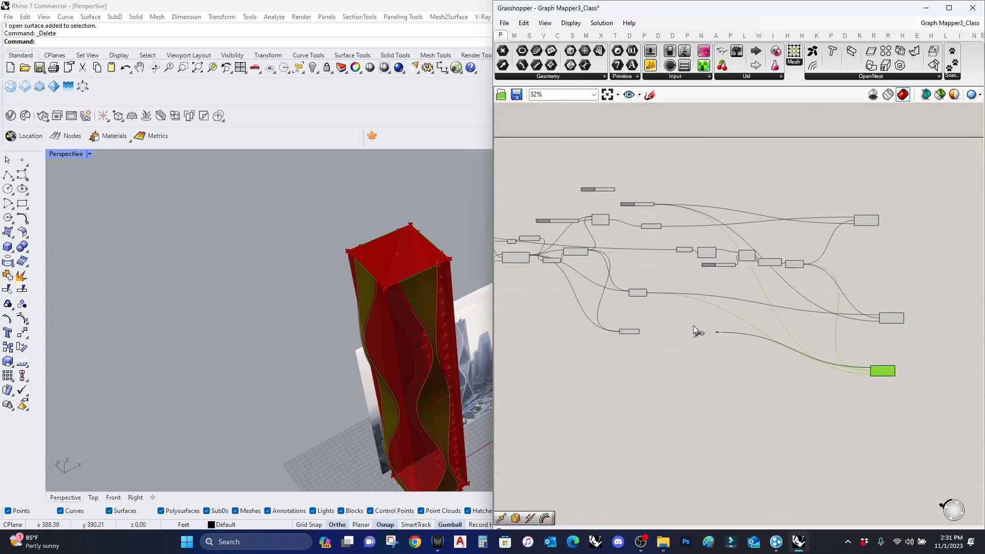
pyautogui.scroll(4, 636, 334)
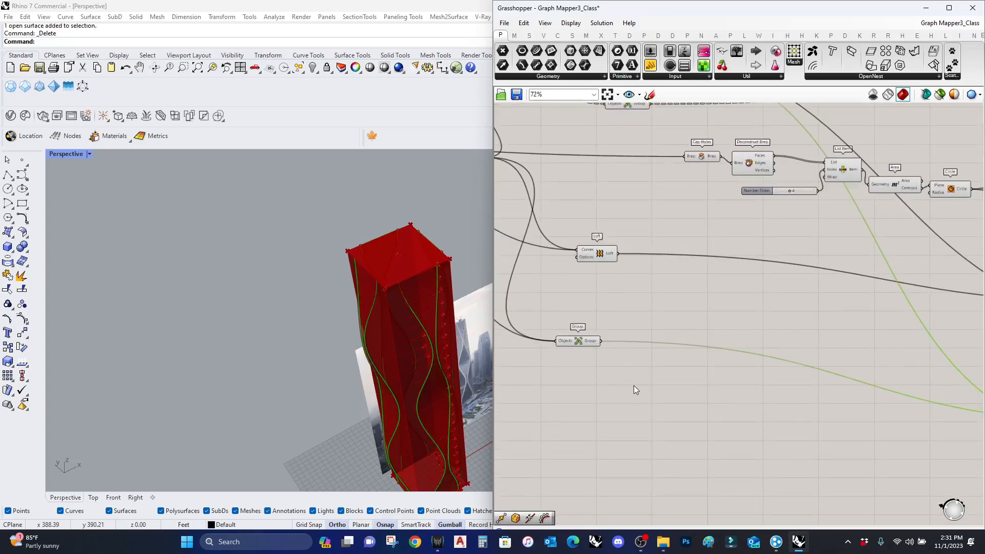
# Examine the arrayed wavy curves around the whole tower and the Curve Array component that produces them
pyautogui.scroll(-3, 633, 386)
pyautogui.moveTo(313, 354); pyautogui.dragTo(421, 362, button='right')
pyautogui.scroll(-4, 399, 365)
pyautogui.moveTo(836, 413); pyautogui.dragTo(642, 384, button='right')
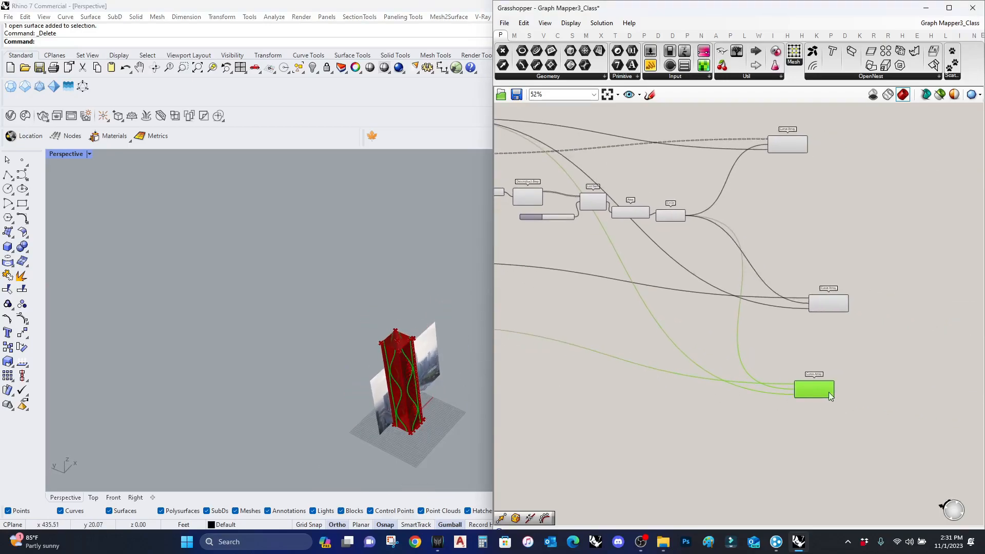
pyautogui.moveTo(830, 392); pyautogui.dragTo(750, 376, button='right')
pyautogui.click(761, 405)
pyautogui.scroll(4, 744, 384)
pyautogui.click(743, 365)
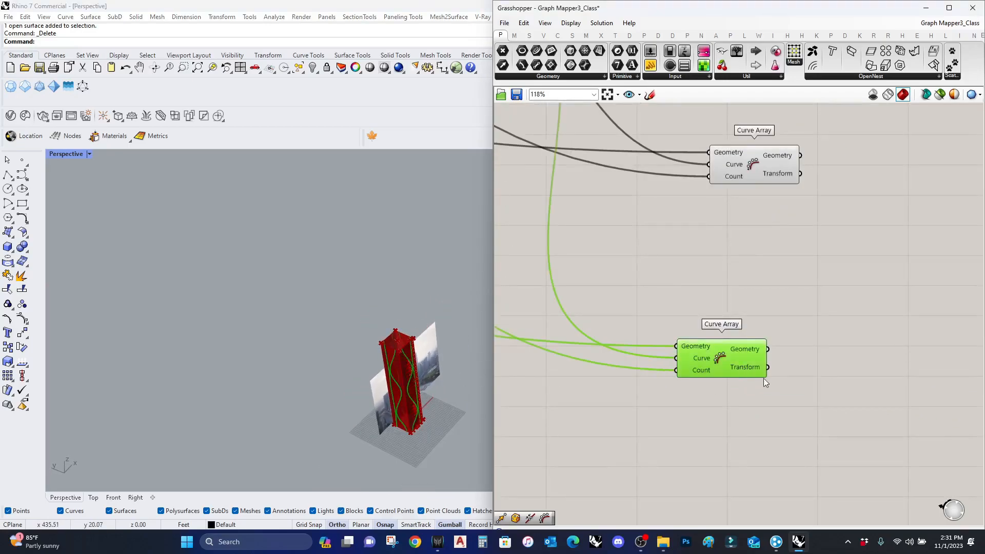
# Try grafting the Geometry output of the lowest Curve Array, and remove the graft
pyautogui.moveTo(758, 356)
pyautogui.rightClick(747, 350)
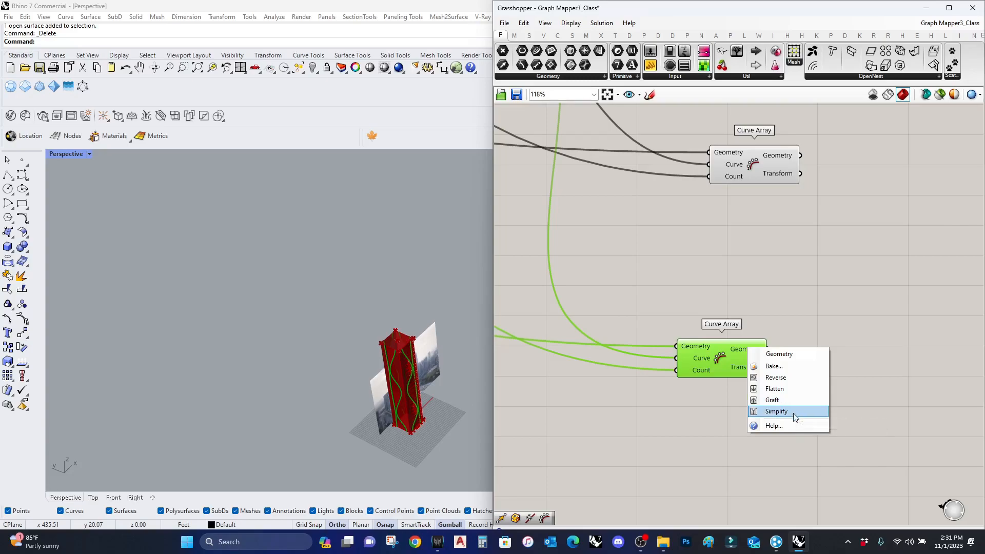
pyautogui.click(792, 399)
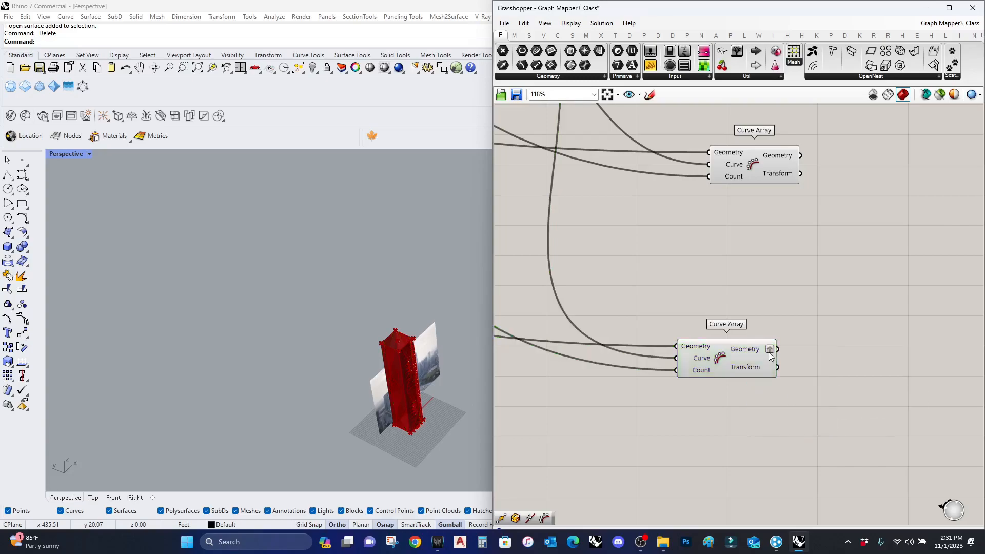
pyautogui.rightClick(770, 350)
pyautogui.click(777, 400)
# Flatten the Geometry output of the lowest Curve Array, the one fed by the curve Group
pyautogui.rightClick(748, 347)
pyautogui.click(774, 387)
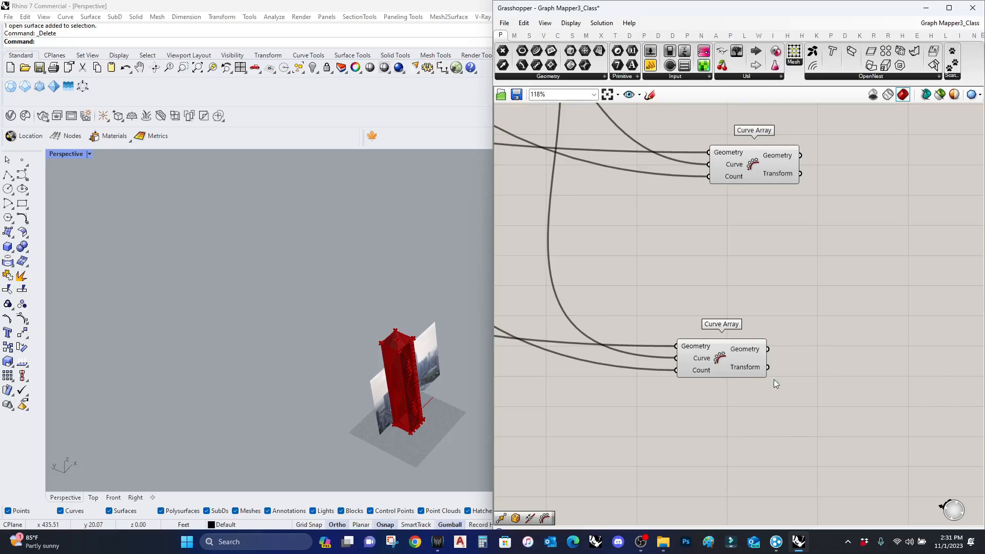
pyautogui.click(747, 351)
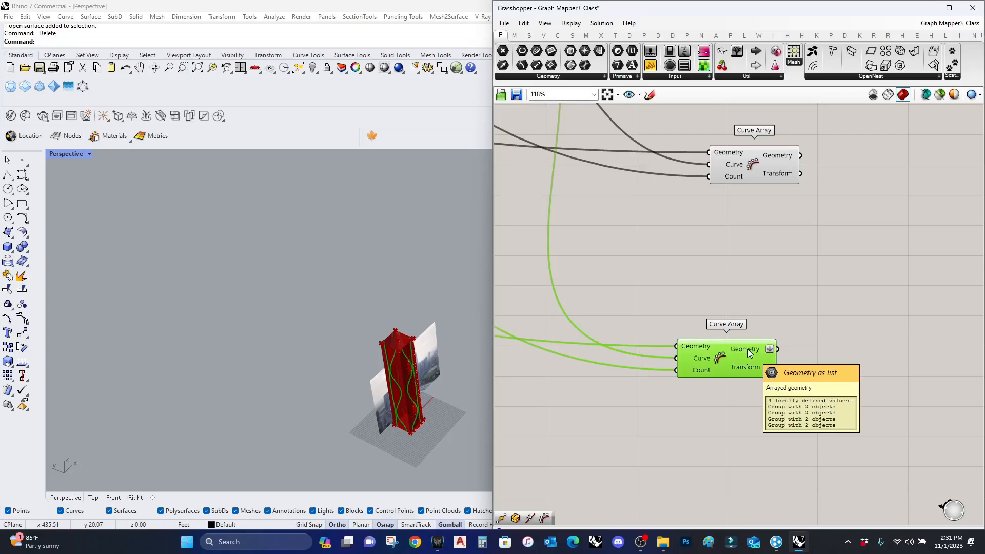
pyautogui.scroll(-4, 809, 350)
pyautogui.scroll(2, 681, 354)
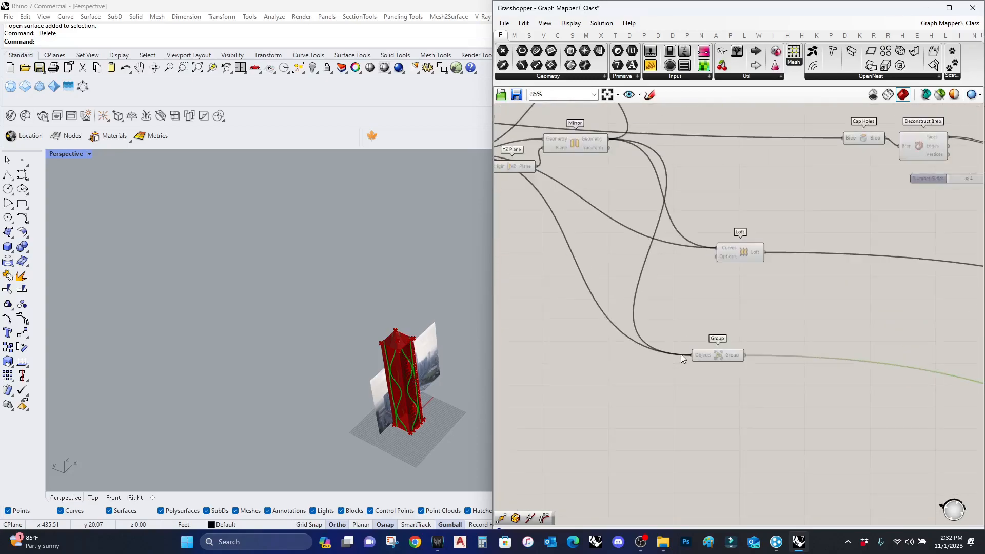
# Delete the Group component that feeds the curves to the lowest Curve Array
pyautogui.scroll(-1, 685, 356)
pyautogui.click(746, 366)
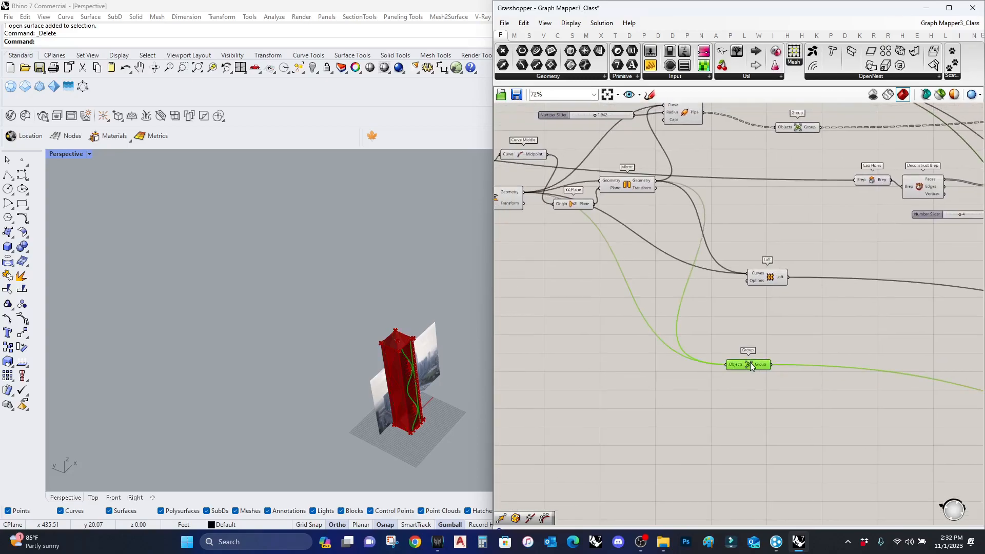
pyautogui.press('Delete')
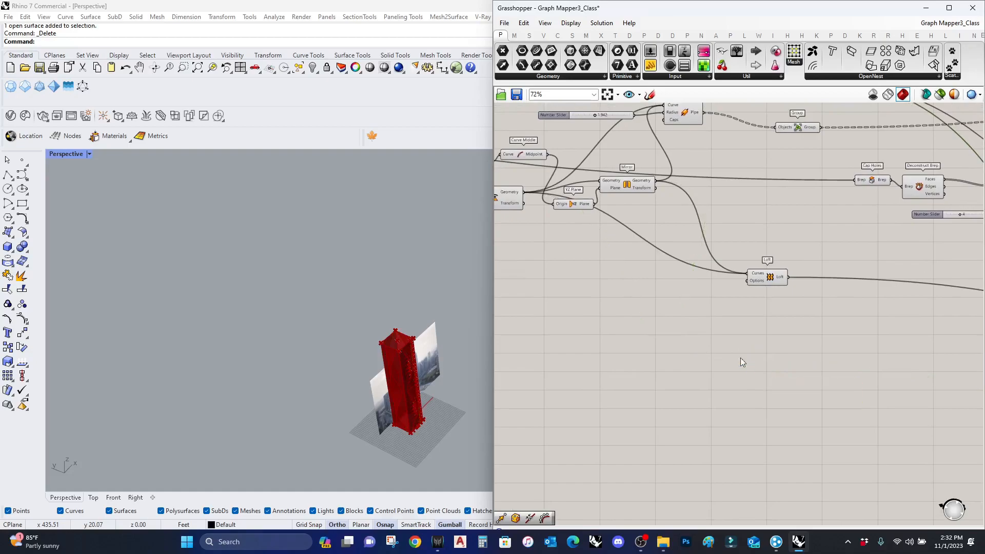
# Combine the original and mirrored wavy curves in a Merge component and connect its Result to the lowest Curve Array's Geometry input
pyautogui.click(630, 187)
pyautogui.keyDown('shift'); pyautogui.click(512, 201); pyautogui.keyUp('shift')
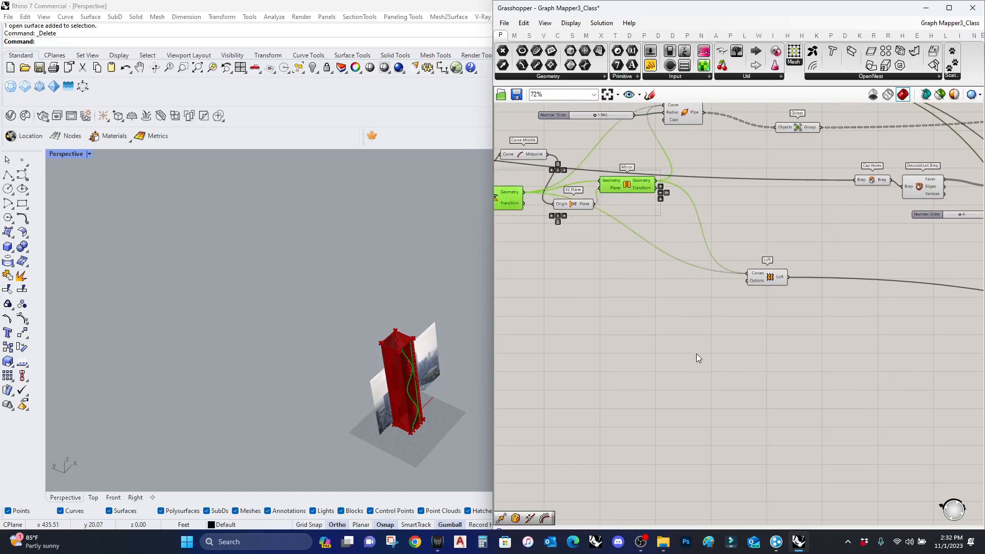
pyautogui.click(713, 349)
pyautogui.doubleClick(712, 349)
pyautogui.write('merge')
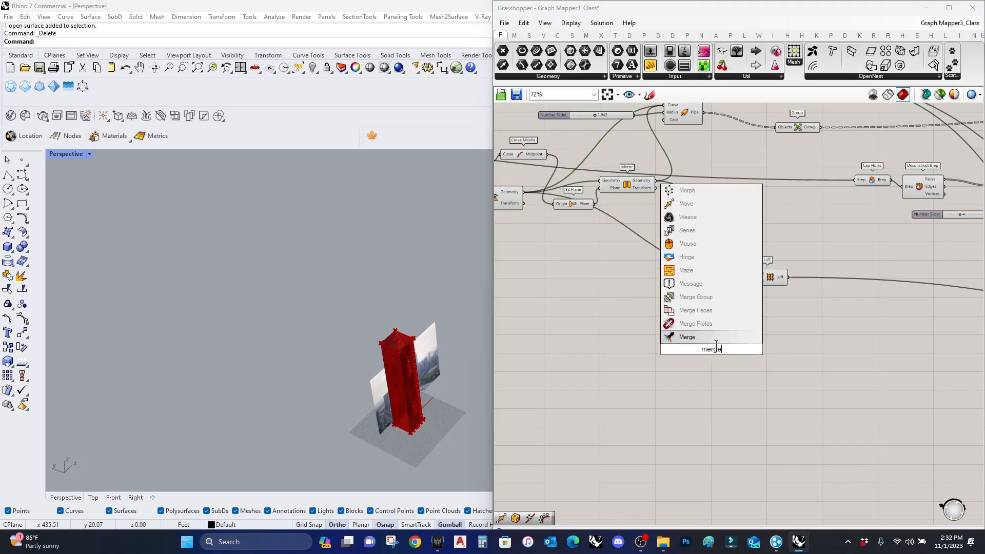
pyautogui.click(716, 338)
pyautogui.moveTo(691, 352); pyautogui.dragTo(529, 193)
pyautogui.moveTo(731, 362); pyautogui.dragTo(680, 362)
pyautogui.scroll(-3, 774, 371)
pyautogui.scroll(2, 863, 408)
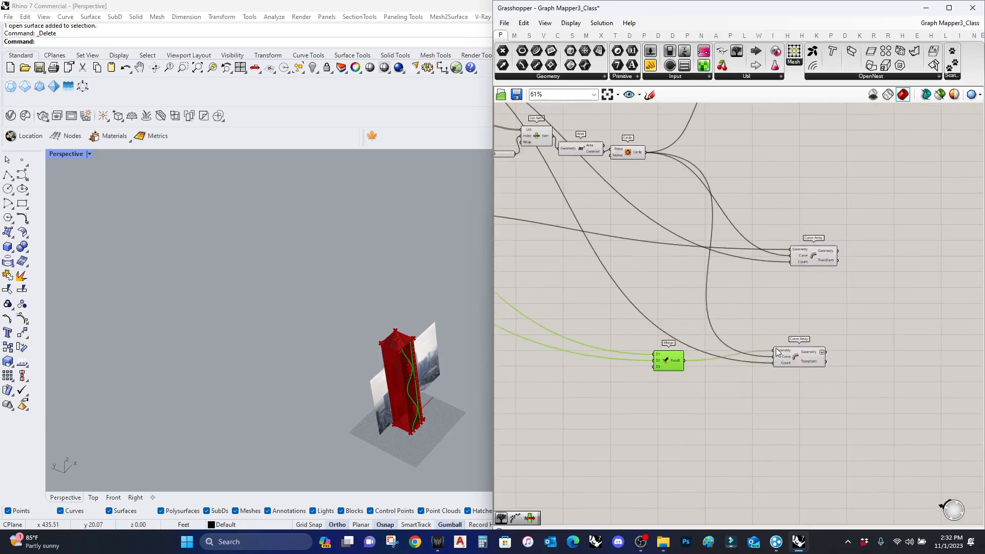
pyautogui.scroll(3, 811, 341)
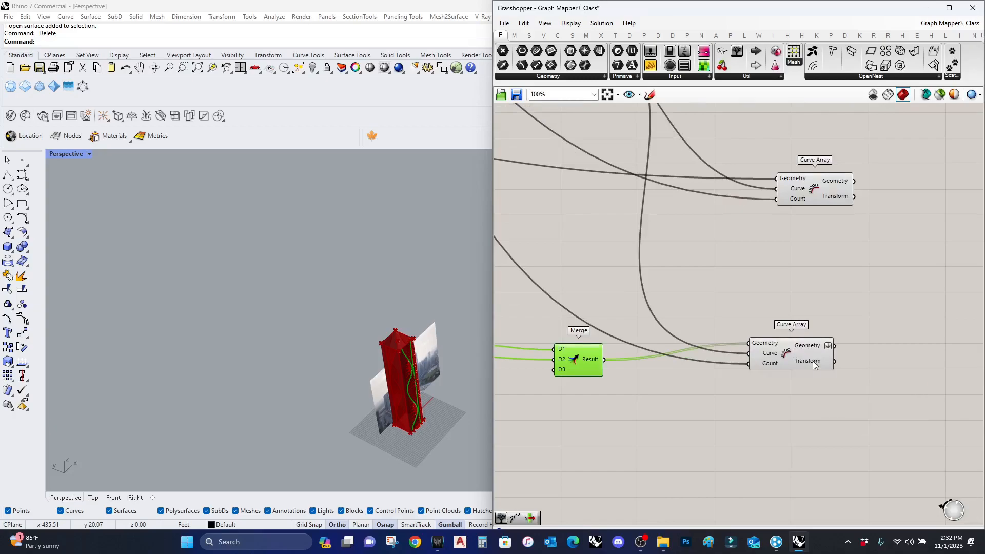
# Check the lowest Curve Array's curves and move the two lower Curve Arrays farther from the components feeding them
pyautogui.click(816, 350)
pyautogui.moveTo(815, 347)
pyautogui.moveTo(837, 383); pyautogui.dragTo(746, 371, button='right')
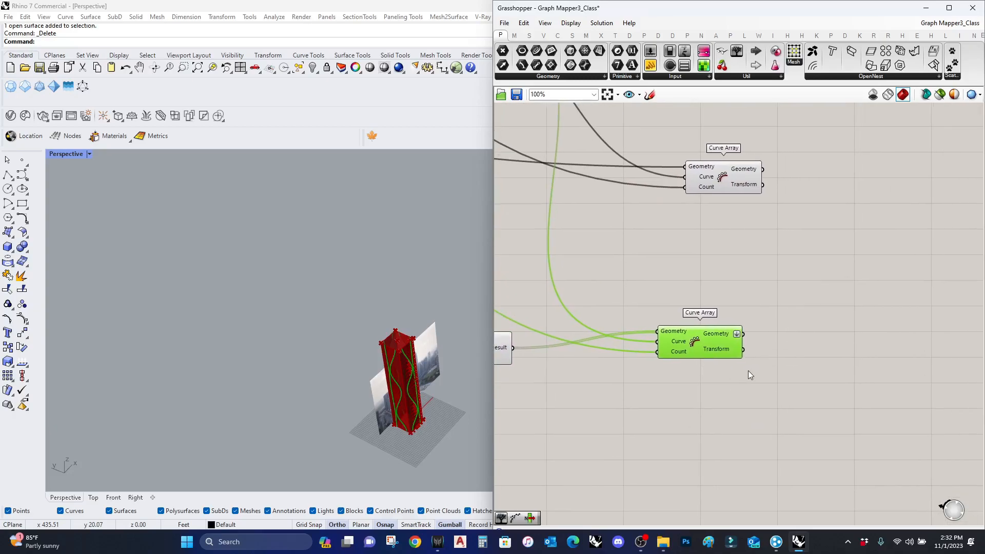
pyautogui.doubleClick(783, 348)
pyautogui.press('Escape')
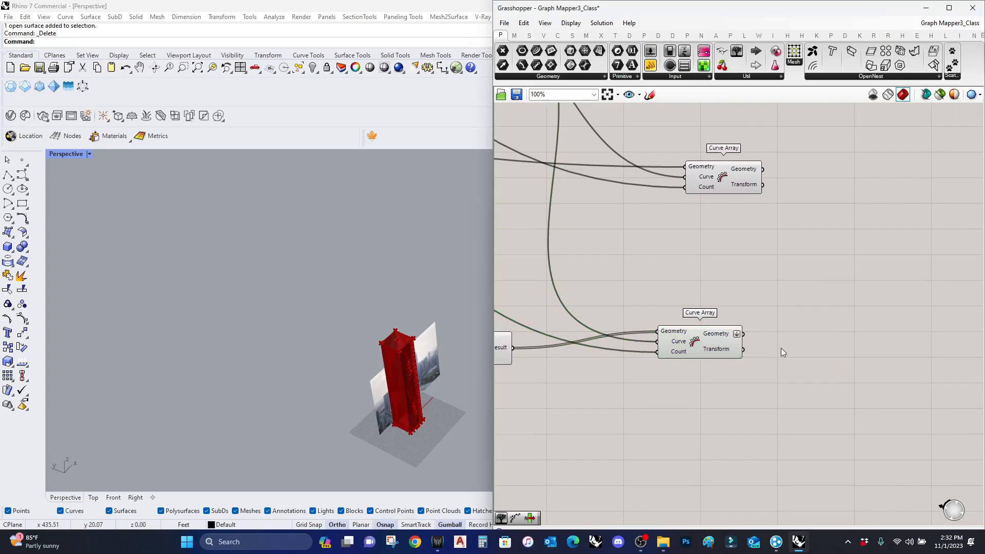
pyautogui.scroll(-3, 781, 348)
pyautogui.moveTo(740, 346); pyautogui.dragTo(768, 350)
pyautogui.moveTo(754, 249); pyautogui.dragTo(805, 252)
# Turn off the preview of every component except the three Curve Arrays
pyautogui.scroll(-3, 805, 267)
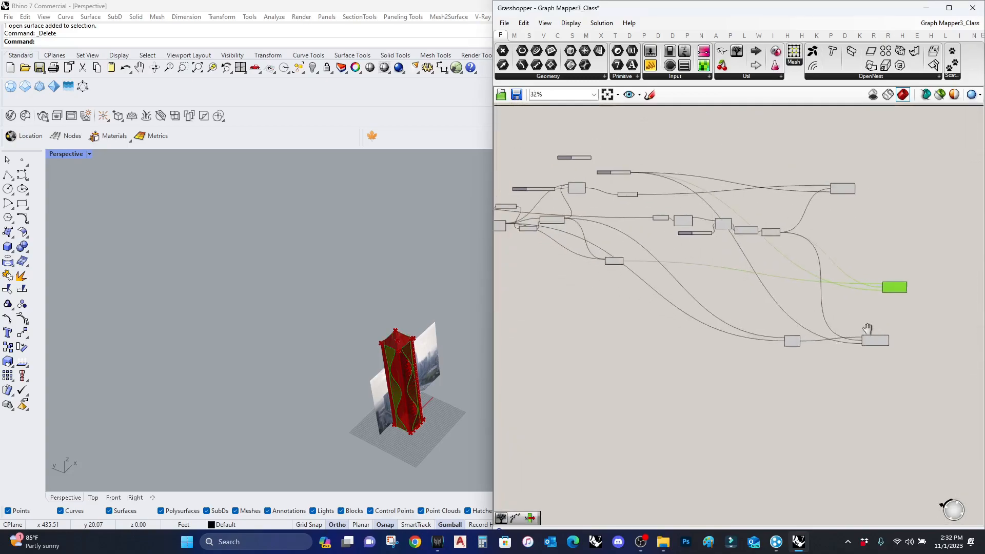
pyautogui.moveTo(826, 369); pyautogui.dragTo(513, 146)
pyautogui.scroll(-4, 781, 354)
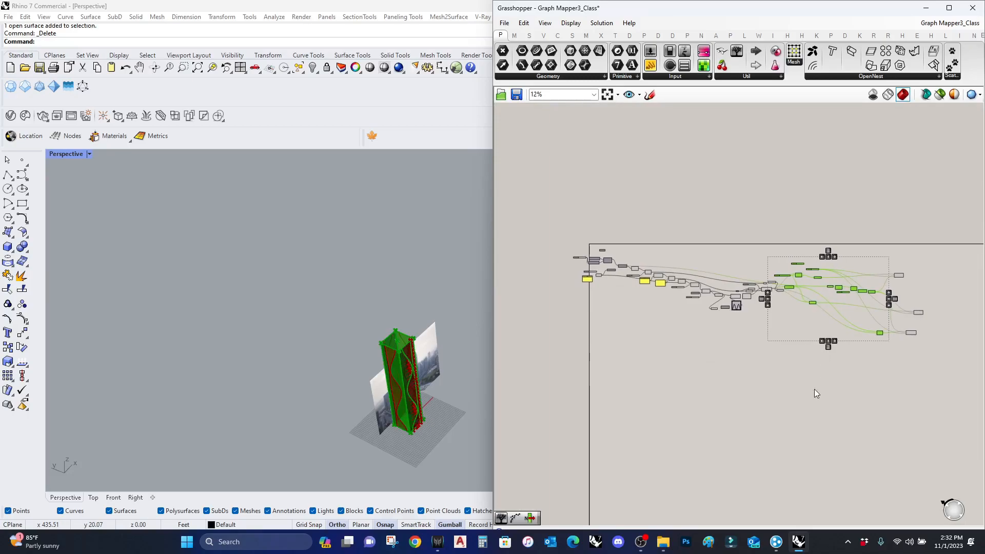
pyautogui.moveTo(817, 388); pyautogui.dragTo(496, 173)
pyautogui.middleClick(579, 223)
pyautogui.click(611, 190)
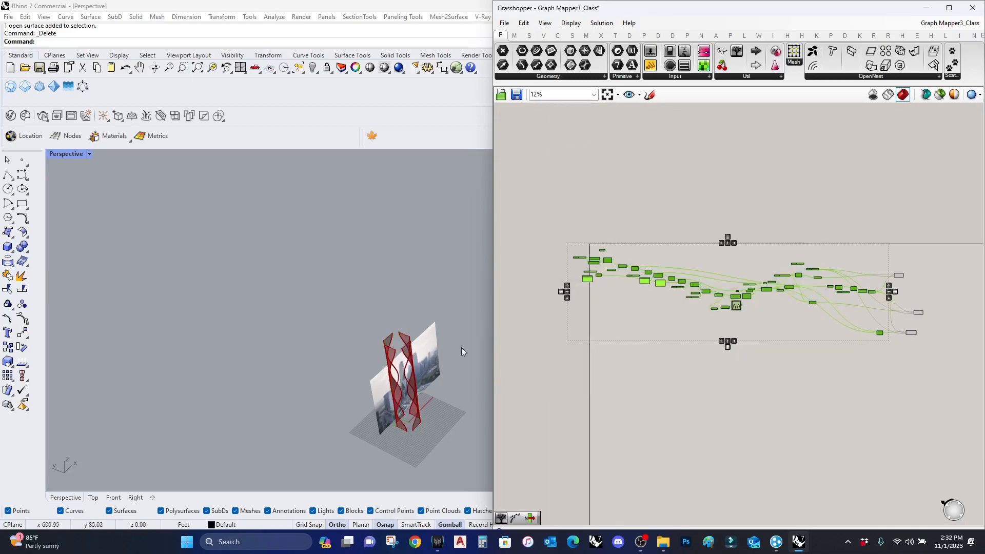
# Add a List Item component and connect the lowest Curve Array's flattened Geometry output to its List input
pyautogui.scroll(6, 374, 398)
pyautogui.scroll(-5, 359, 373)
pyautogui.moveTo(359, 373); pyautogui.dragTo(342, 341, button='right')
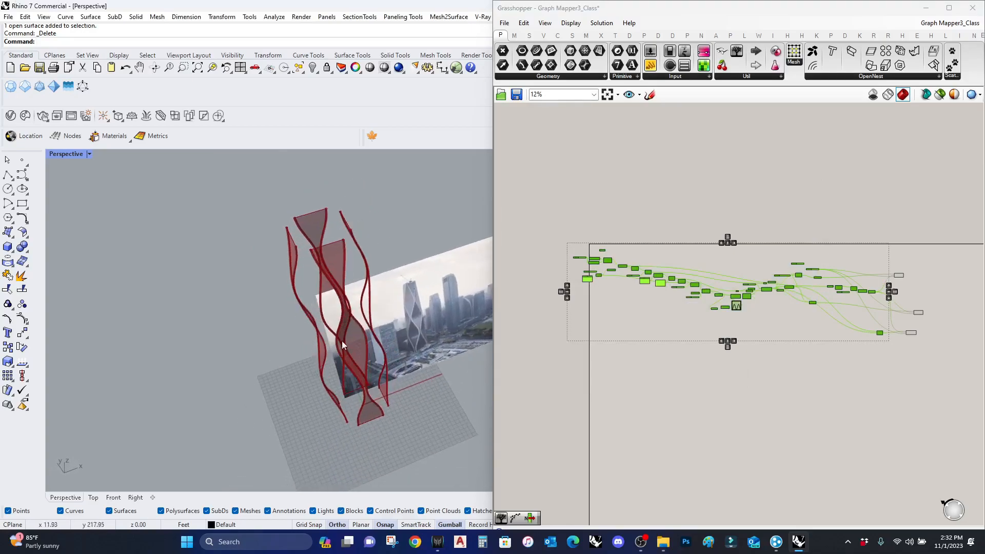
pyautogui.scroll(3, 342, 341)
pyautogui.scroll(-2, 688, 402)
pyautogui.scroll(10, 821, 369)
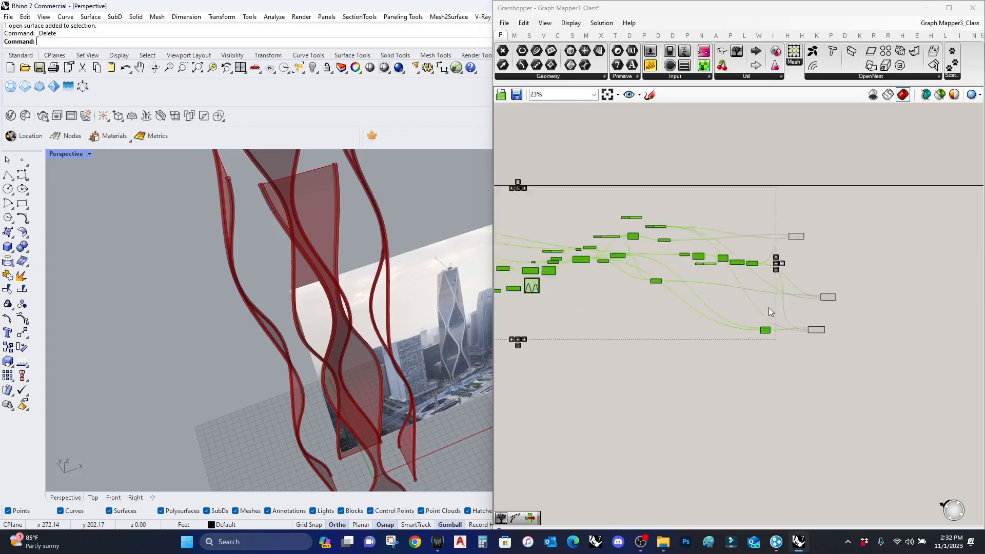
pyautogui.moveTo(931, 434); pyautogui.dragTo(861, 332, button='right')
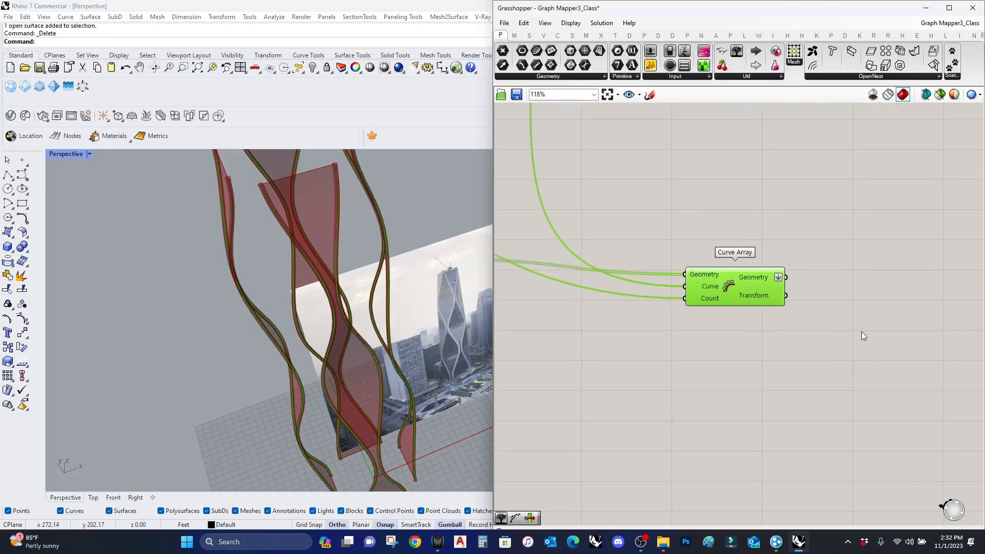
pyautogui.doubleClick(861, 331)
pyautogui.write('list item')
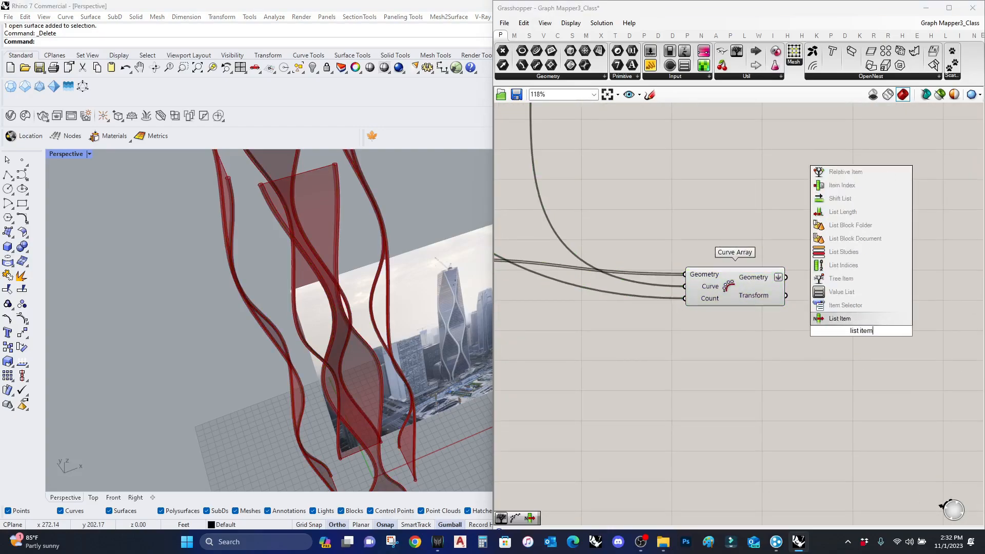
pyautogui.press('Return')
pyautogui.moveTo(840, 308); pyautogui.dragTo(832, 319)
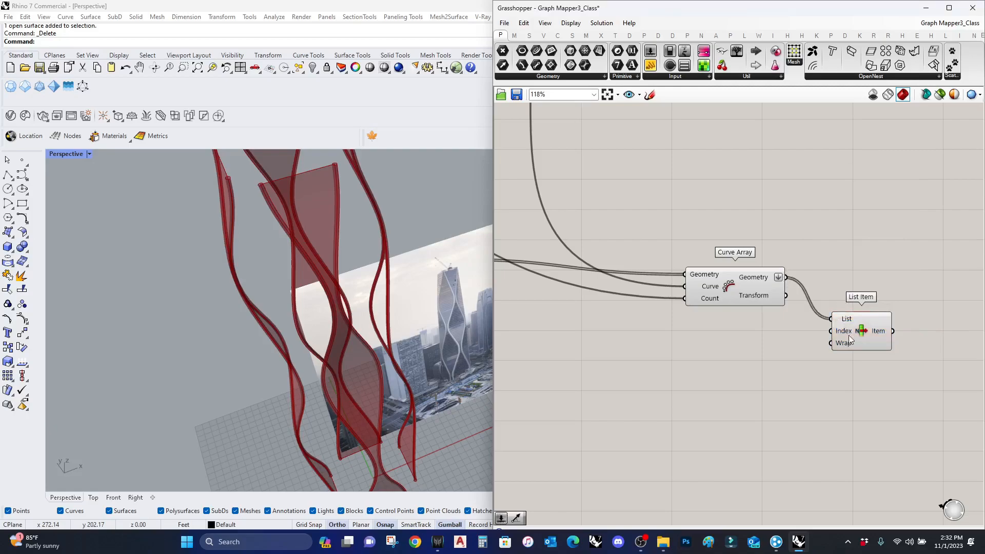
# Copy the List Item below itself and add an integer Number Slider with a maximum of 7
pyautogui.moveTo(756, 347); pyautogui.dragTo(730, 280, button='right')
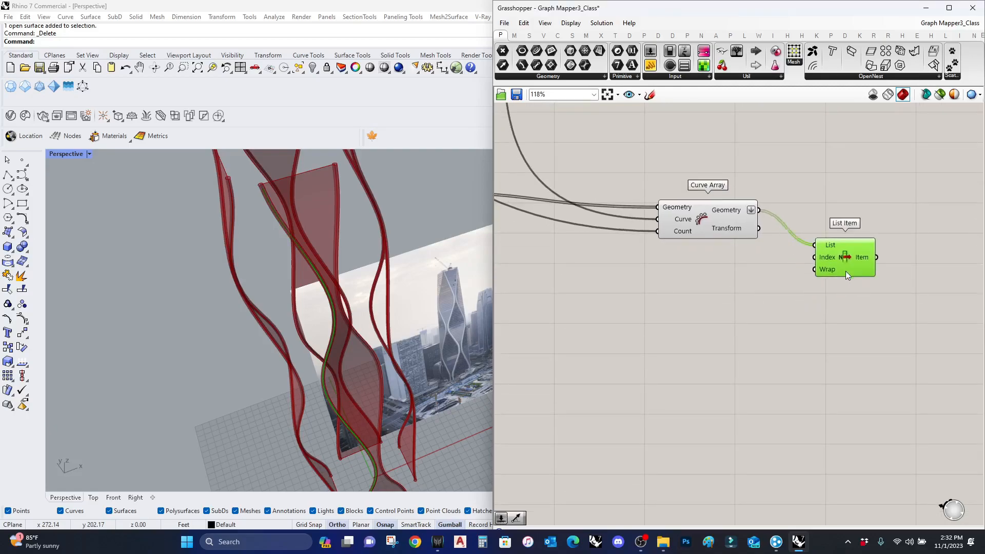
pyautogui.keyDown('alt'); pyautogui.moveTo(846, 270); pyautogui.dragTo(845, 341); pyautogui.keyUp('alt')
pyautogui.moveTo(652, 53); pyautogui.dragTo(643, 392)
pyautogui.doubleClick(642, 392)
pyautogui.click(653, 363)
pyautogui.doubleClick(670, 419)
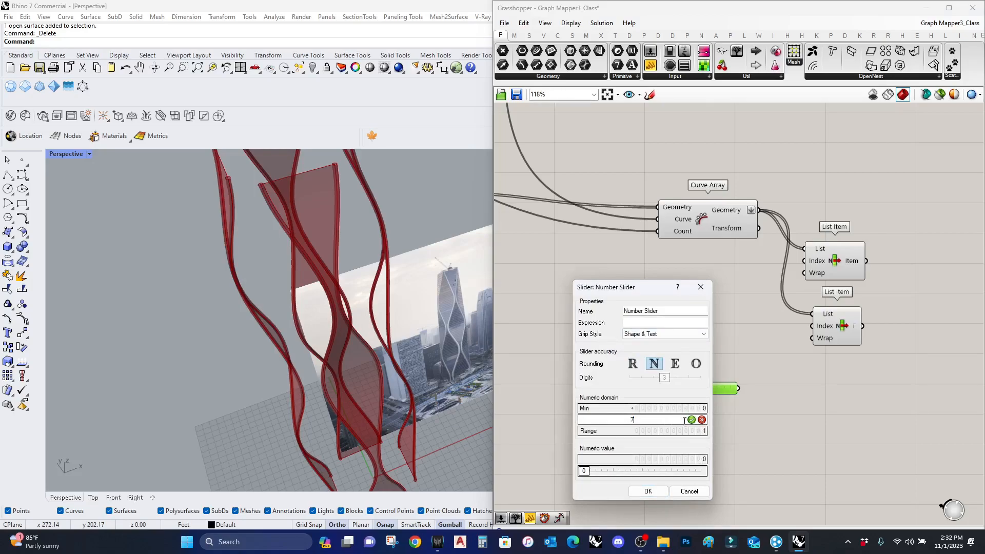
pyautogui.click(692, 420)
pyautogui.click(648, 491)
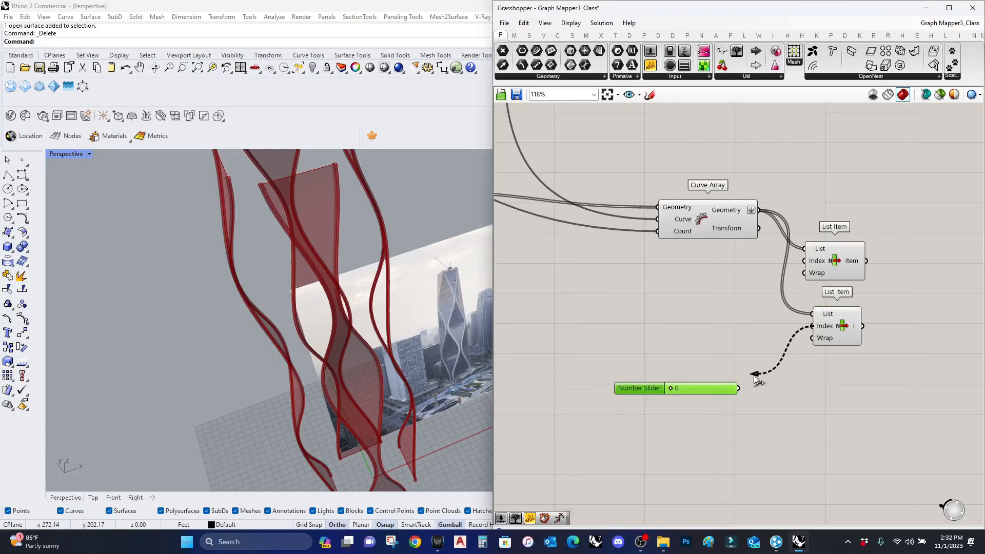
# Connect the slider to the lower List Item's Index, compare the picked curves, and set the slider to 7
pyautogui.click(842, 341)
pyautogui.moveTo(672, 389); pyautogui.dragTo(679, 390)
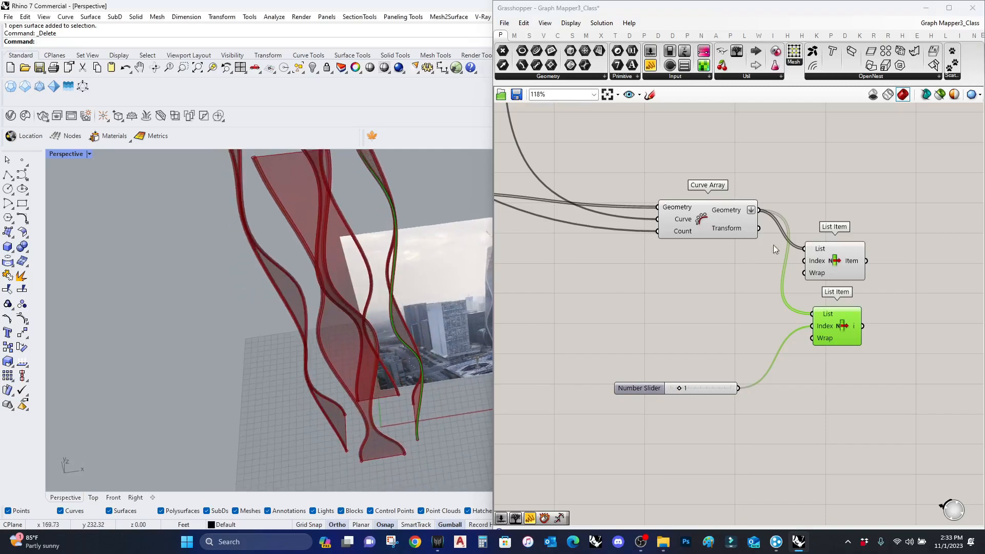
pyautogui.click(832, 266)
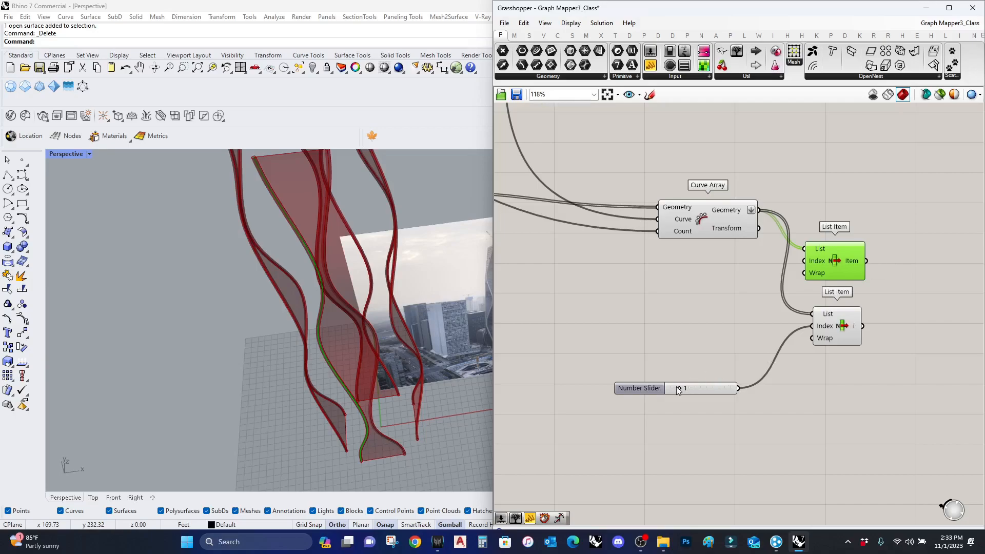
pyautogui.click(845, 333)
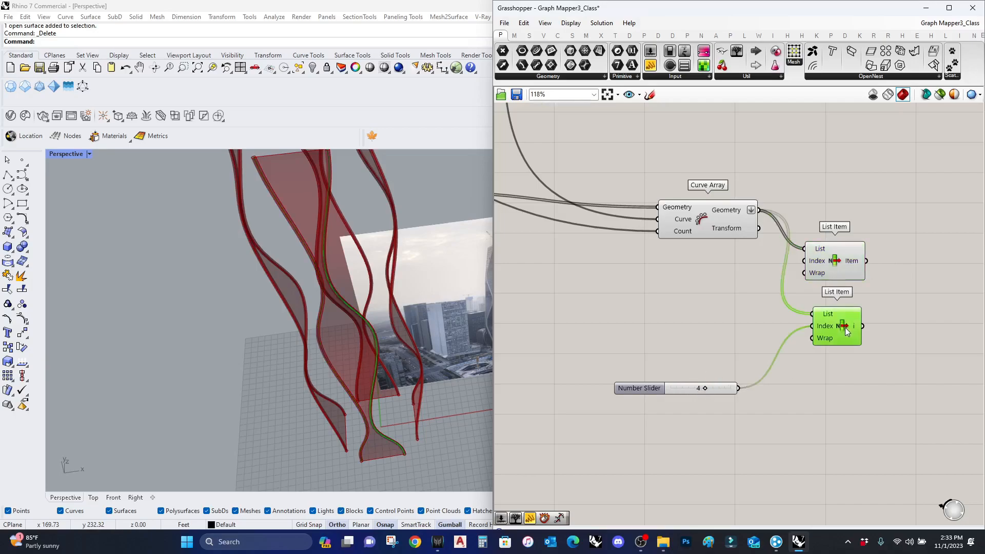
pyautogui.moveTo(702, 391); pyautogui.dragTo(738, 388)
# Add a Loft component and connect the outputs of both List Items to its Curves input
pyautogui.moveTo(876, 272); pyautogui.dragTo(751, 298, button='right')
pyautogui.doubleClick(813, 307)
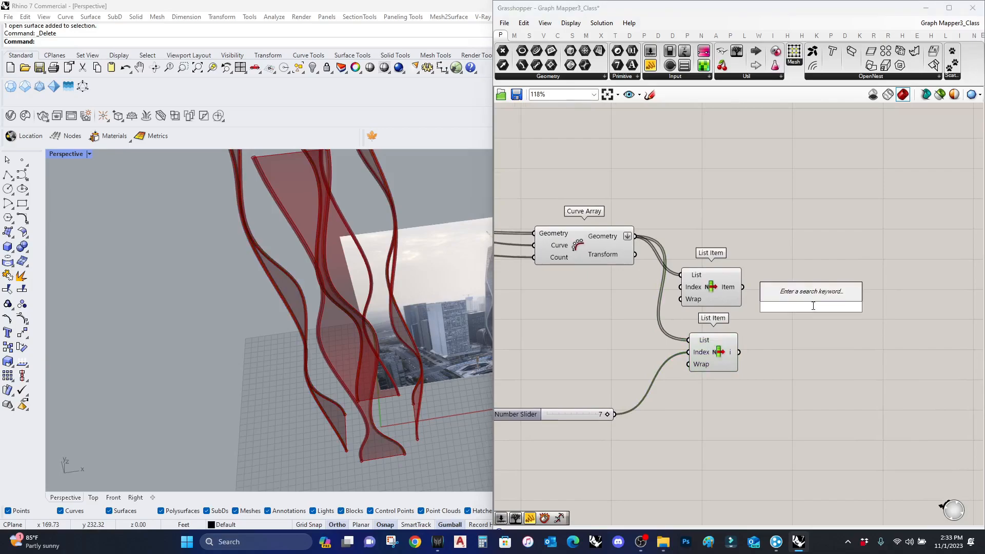
pyautogui.write('loft')
pyautogui.press('Return')
pyautogui.moveTo(747, 286); pyautogui.dragTo(739, 352)
pyautogui.moveTo(812, 314); pyautogui.dragTo(855, 315)
pyautogui.moveTo(291, 354); pyautogui.dragTo(266, 395, button='right')
pyautogui.click(842, 403)
pyautogui.moveTo(313, 344); pyautogui.dragTo(312, 390, button='right')
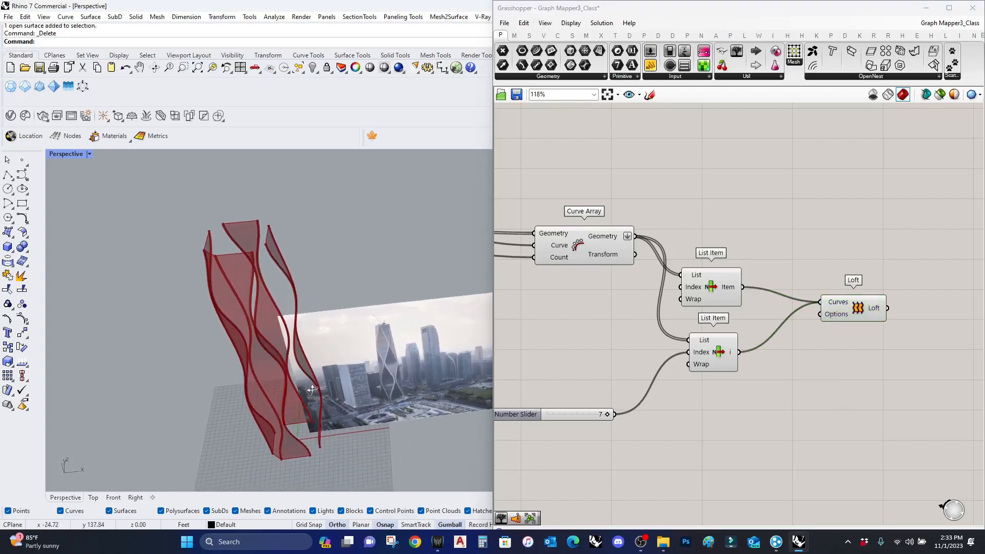
# Duplicate the two List Items and their slider below the originals, and make another copy of the slider for the upper List Item
pyautogui.moveTo(746, 432); pyautogui.dragTo(708, 260)
pyautogui.keyDown('shift'); pyautogui.click(590, 414); pyautogui.keyUp('shift')
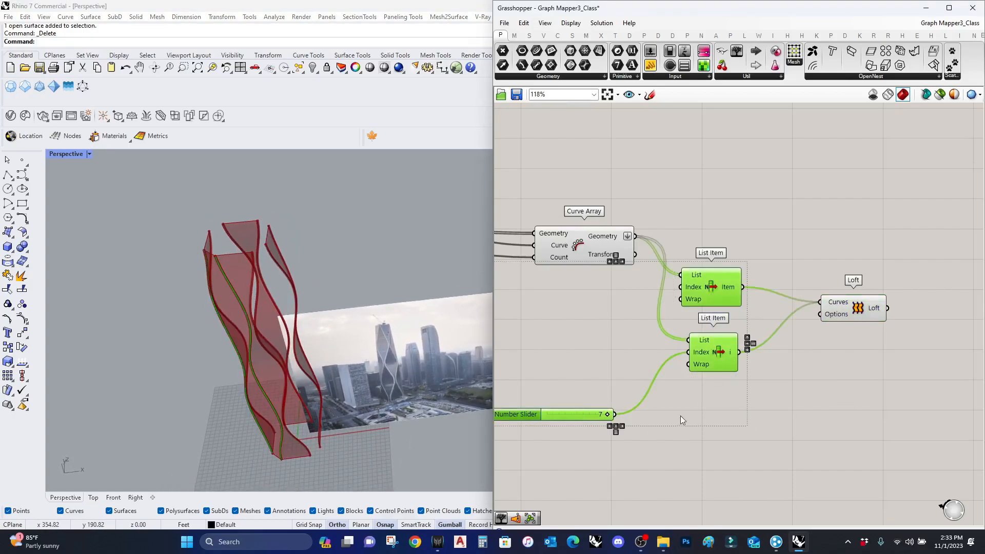
pyautogui.moveTo(689, 397); pyautogui.dragTo(710, 263, button='right')
pyautogui.keyDown('alt'); pyautogui.moveTo(732, 162); pyautogui.dragTo(733, 393); pyautogui.keyUp('alt')
pyautogui.moveTo(667, 371); pyautogui.dragTo(722, 292, button='right')
pyautogui.keyDown('alt'); pyautogui.moveTo(643, 460); pyautogui.dragTo(670, 528); pyautogui.keyUp('alt')
pyautogui.keyDown('alt'); pyautogui.moveTo(651, 458); pyautogui.dragTo(631, 339); pyautogui.keyUp('alt')
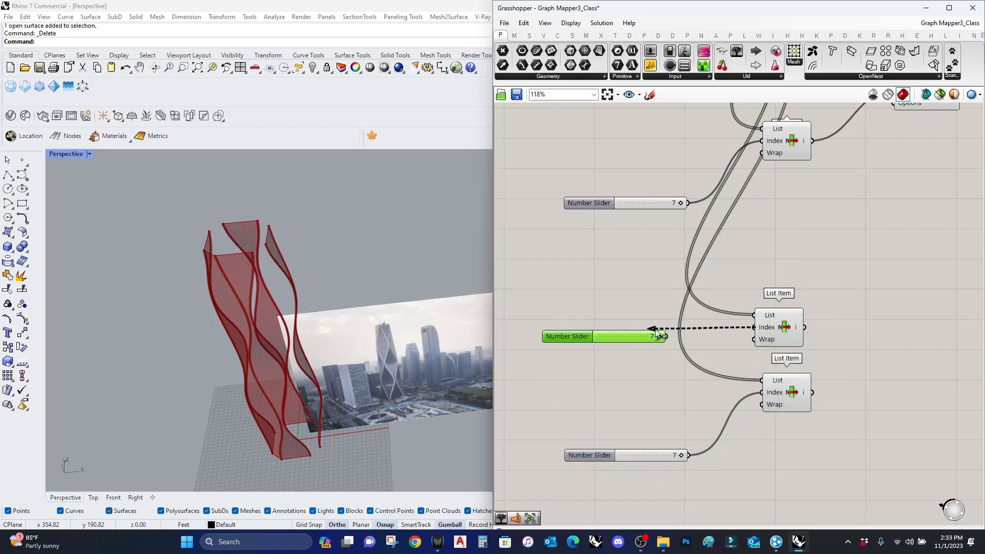
# Connect the extra slider to the upper copied List Item's Index and set it to 4, and set the lower slider to 1
pyautogui.click(788, 328)
pyautogui.moveTo(658, 336); pyautogui.dragTo(549, 358)
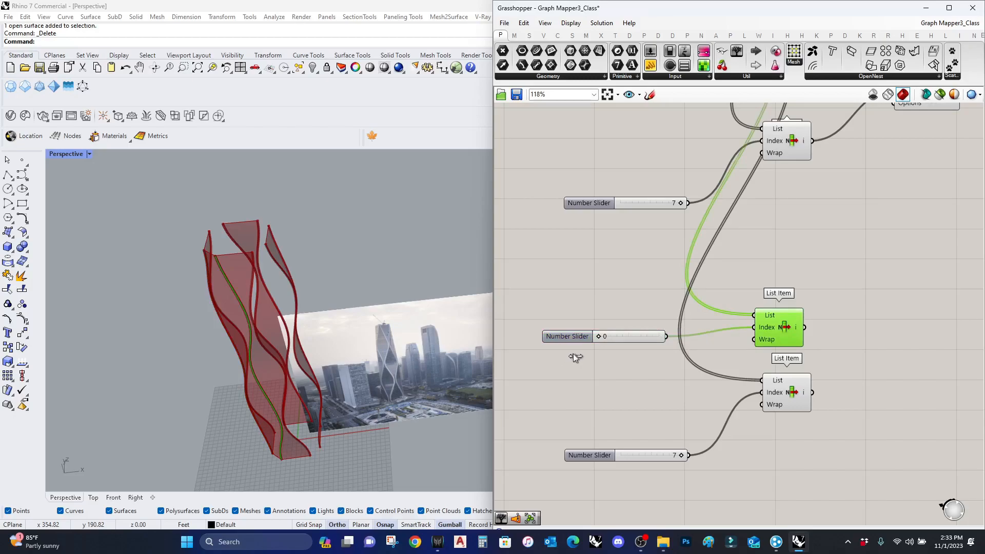
pyautogui.moveTo(595, 347); pyautogui.dragTo(635, 345)
pyautogui.moveTo(815, 404); pyautogui.dragTo(837, 340, button='right')
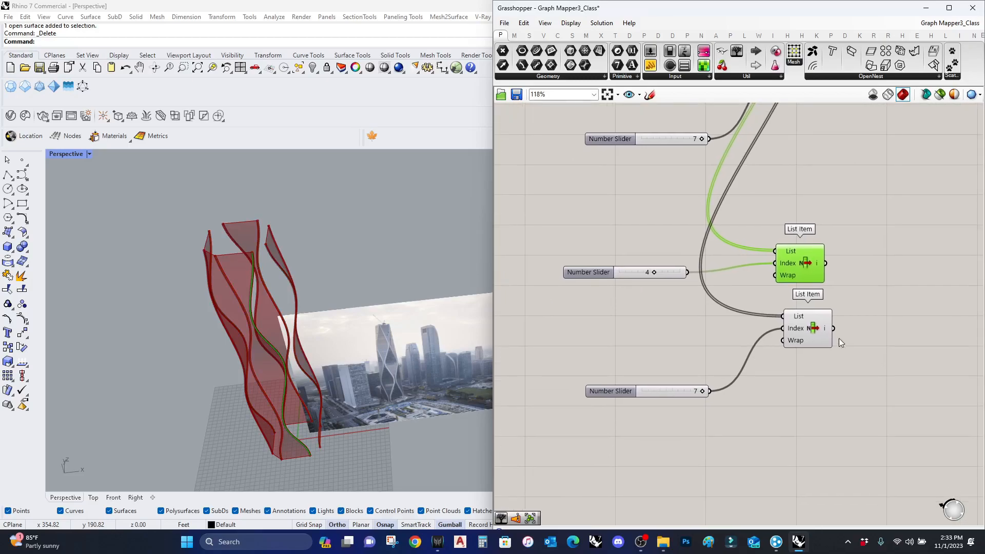
pyautogui.click(813, 334)
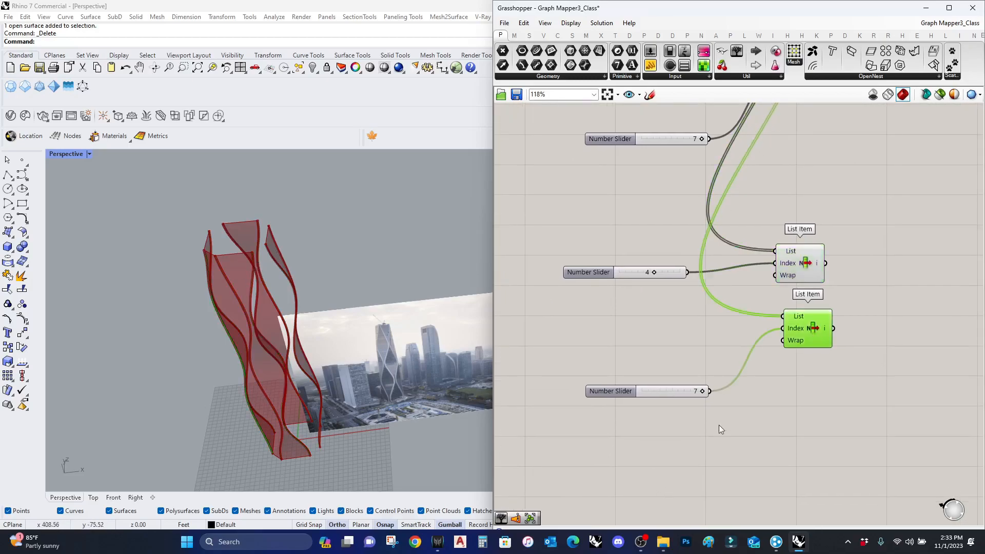
pyautogui.moveTo(702, 392); pyautogui.dragTo(652, 399)
# Add a second Loft and connect the outputs of the two copied List Items to its Curves input
pyautogui.moveTo(852, 295); pyautogui.dragTo(758, 337, button='right')
pyautogui.doubleClick(833, 307)
pyautogui.write('loft')
pyautogui.press('Return')
pyautogui.moveTo(733, 306); pyautogui.dragTo(735, 372)
pyautogui.moveTo(824, 309); pyautogui.dragTo(846, 305)
pyautogui.moveTo(353, 297); pyautogui.dragTo(356, 265, button='right')
pyautogui.click(861, 417)
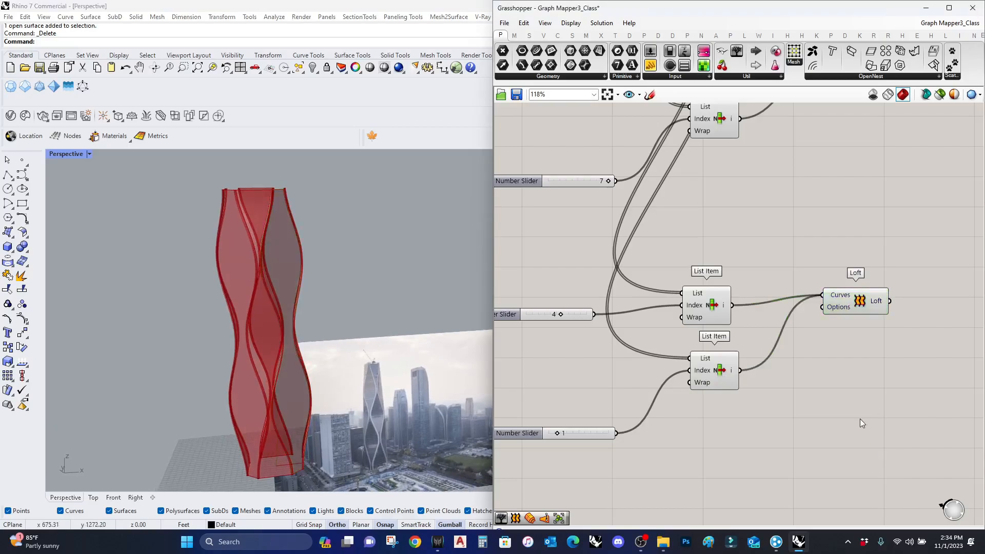
# Duplicate the second pair of List Items with both Index sliders and place the copies below for the third face
pyautogui.scroll(-2, 861, 418)
pyautogui.moveTo(375, 231); pyautogui.dragTo(381, 361, button='right')
pyautogui.moveTo(232, 359); pyautogui.dragTo(318, 354, button='right')
pyautogui.scroll(-1, 833, 349)
pyautogui.moveTo(797, 456); pyautogui.dragTo(594, 322)
pyautogui.moveTo(717, 328); pyautogui.dragTo(718, 291, button='right')
pyautogui.moveTo(767, 300); pyautogui.dragTo(761, 491)
pyautogui.moveTo(709, 508); pyautogui.dragTo(743, 377, button='right')
# Set the third pair's upper Index slider to 5 and its lower slider to 2
pyautogui.scroll(3, 764, 359)
pyautogui.click(850, 371)
pyautogui.click(812, 373)
pyautogui.scroll(1, 621, 384)
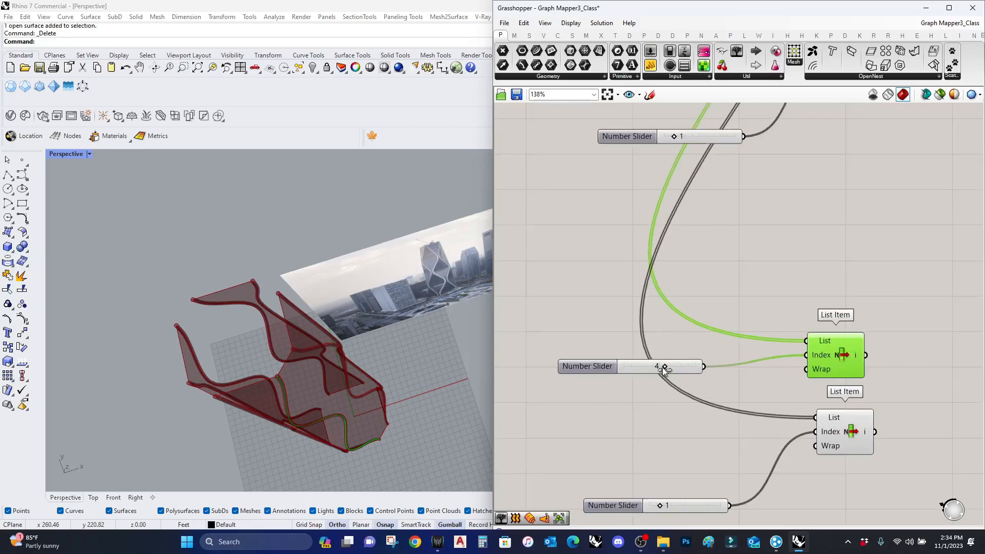
pyautogui.moveTo(704, 504); pyautogui.dragTo(716, 417, button='right')
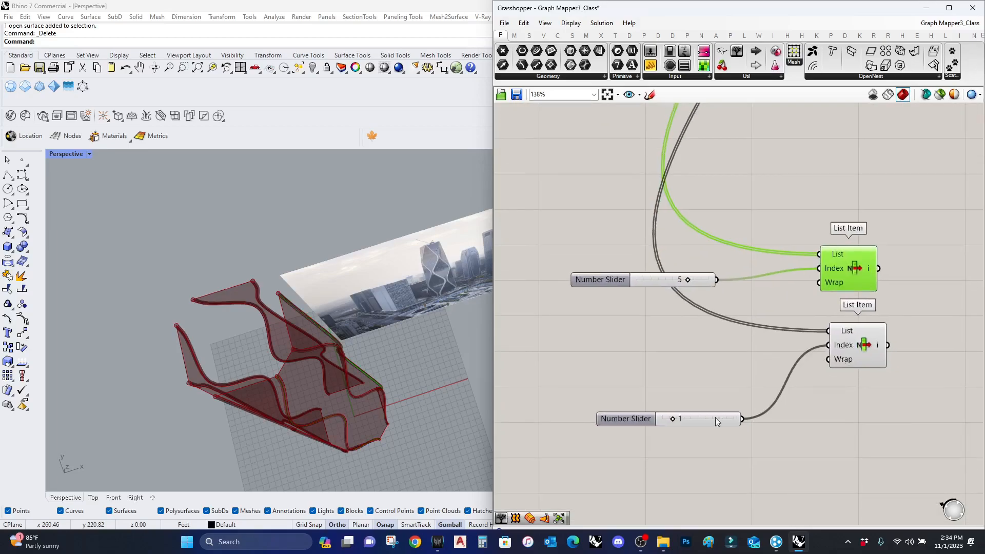
pyautogui.click(880, 361)
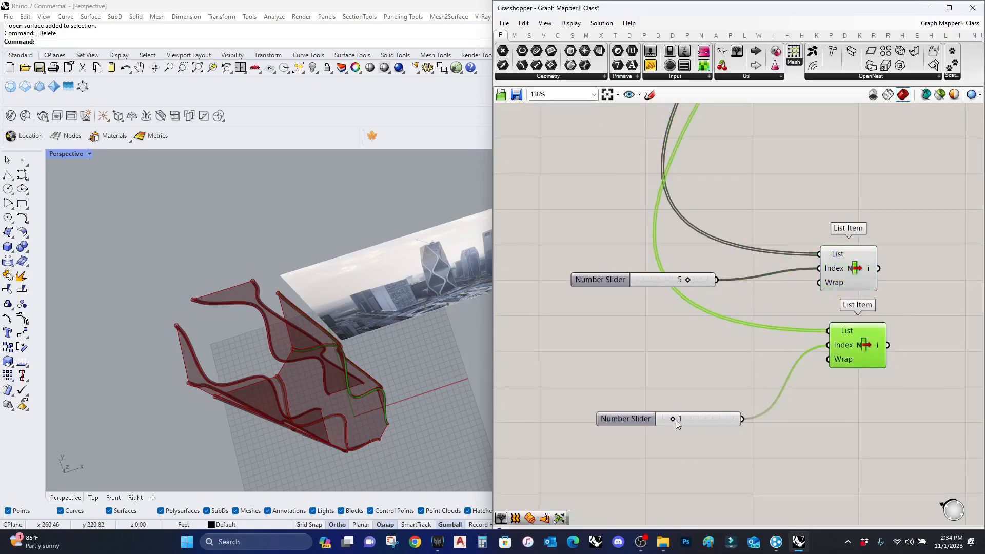
pyautogui.scroll(-4, 683, 420)
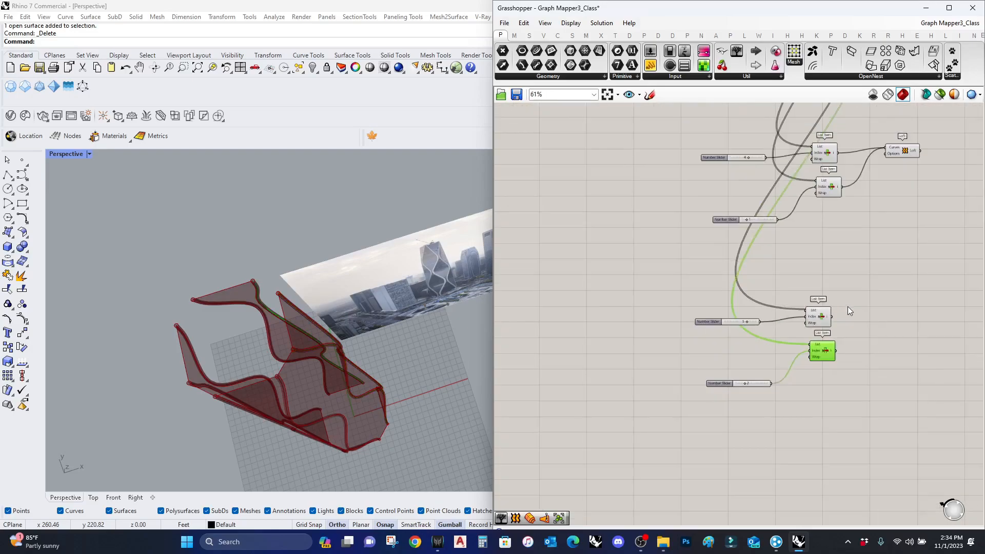
# Copy the second Loft beside the third pair of List Items and connect both of their outputs to its Curves input
pyautogui.moveTo(842, 306); pyautogui.dragTo(752, 313, button='right')
pyautogui.click(808, 158)
pyautogui.scroll(4, 789, 370)
pyautogui.moveTo(768, 373); pyautogui.dragTo(690, 274)
pyautogui.keyDown('shift'); pyautogui.moveTo(722, 359); pyautogui.dragTo(700, 350); pyautogui.keyUp('shift')
pyautogui.scroll(-3, 783, 350)
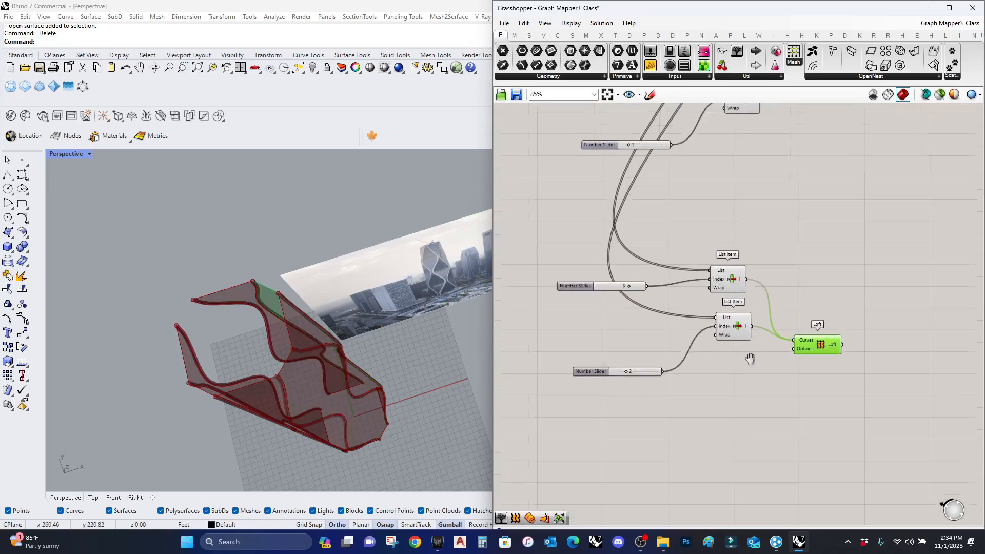
# Duplicate the third pair of List Items with both Index sliders and place the copies below for the fourth face
pyautogui.moveTo(779, 374); pyautogui.dragTo(612, 226)
pyautogui.keyDown('alt'); pyautogui.moveTo(772, 250); pyautogui.dragTo(768, 444); pyautogui.keyUp('alt')
pyautogui.moveTo(742, 456); pyautogui.dragTo(772, 362, button='right')
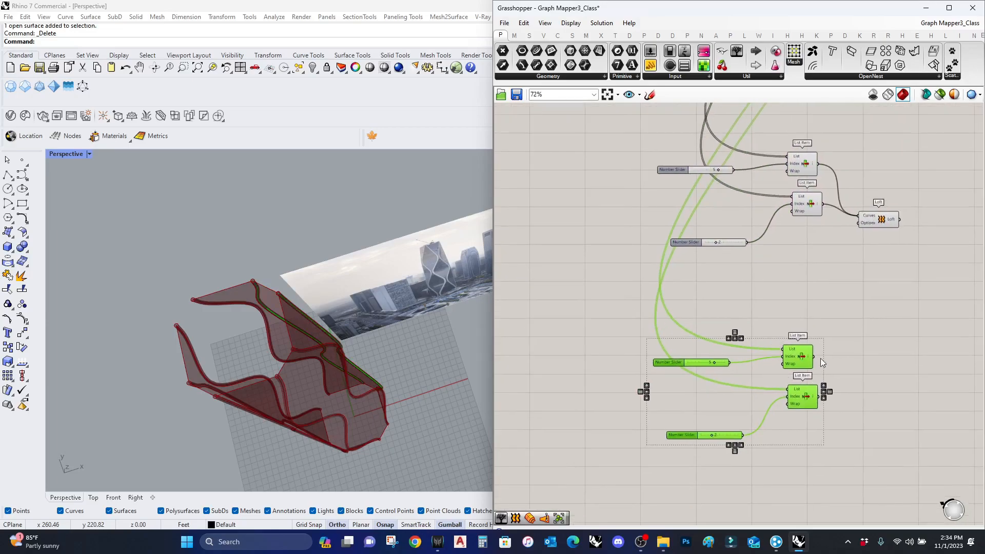
# Set the fourth pair's upper Index slider to 6 and its lower slider to 3
pyautogui.click(786, 375)
pyautogui.click(790, 364)
pyautogui.scroll(3, 701, 398)
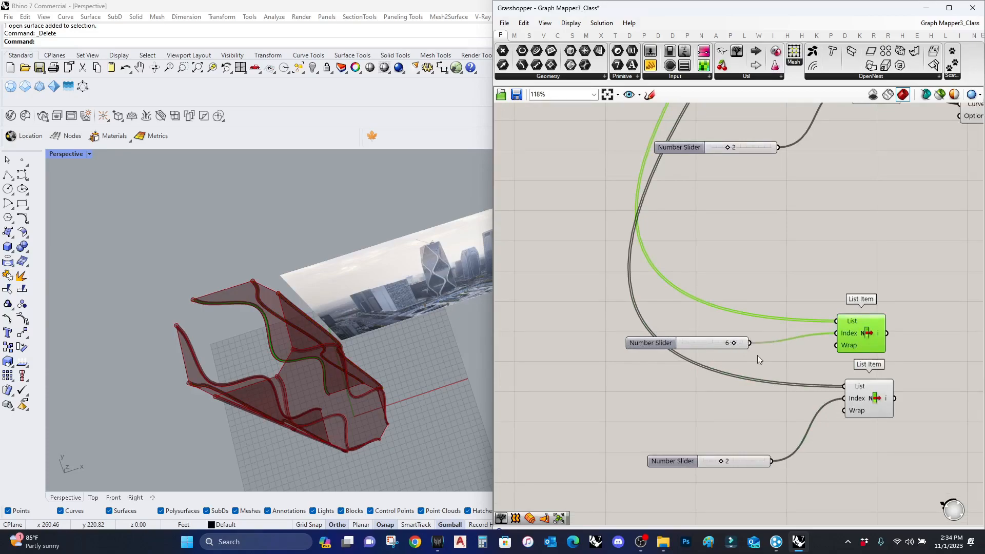
pyautogui.moveTo(657, 423); pyautogui.dragTo(655, 346, button='right')
pyautogui.click(867, 324)
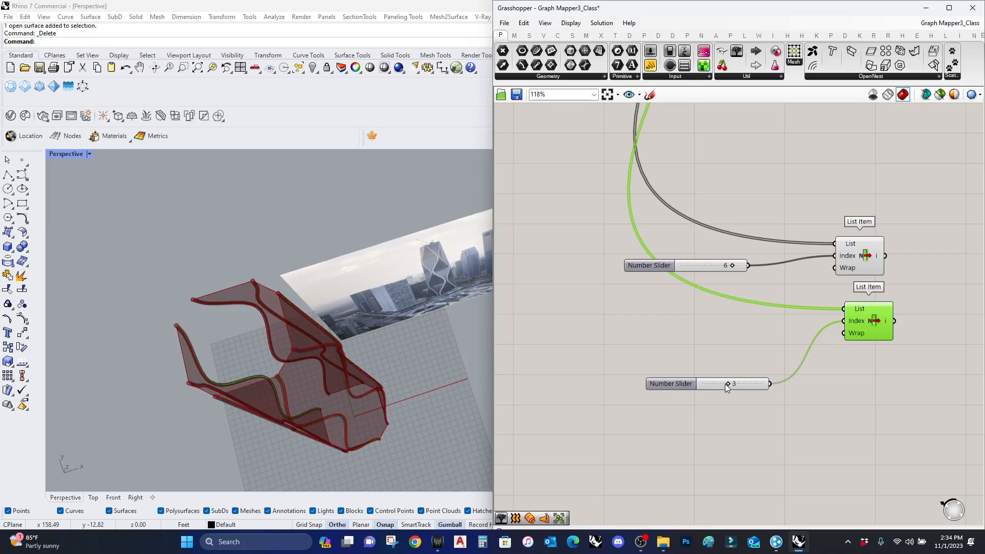
# Add a fourth Loft beside the fourth pair of List Items and connect both of their outputs to its Curves input
pyautogui.moveTo(946, 310); pyautogui.dragTo(816, 353, button='right')
pyautogui.doubleClick(827, 338)
pyautogui.write('loft')
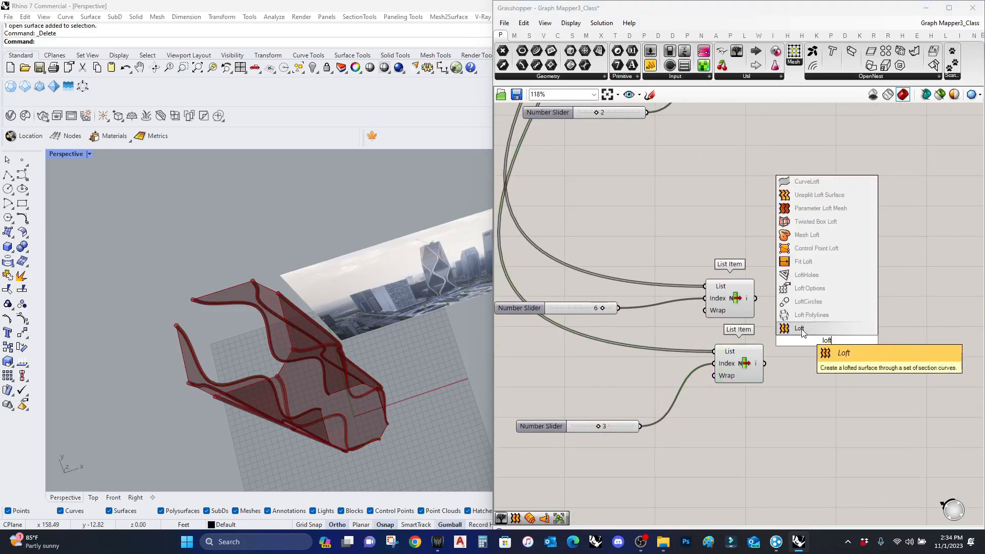
pyautogui.press('Return')
pyautogui.moveTo(805, 335)
pyautogui.keyDown('shift'); pyautogui.mouseDown()
pyautogui.moveTo(764, 363)
pyautogui.moveTo(802, 335)
pyautogui.mouseUp(); pyautogui.keyUp('shift')
# Inspect the lofted tower from several angles to check that its faces are closed
pyautogui.scroll(-4, 776, 351)
pyautogui.moveTo(329, 359); pyautogui.dragTo(413, 387, button='right')
pyautogui.scroll(-3, 738, 278)
pyautogui.scroll(5, 820, 213)
pyautogui.scroll(2, 819, 212)
pyautogui.click(808, 230)
pyautogui.moveTo(343, 405); pyautogui.dragTo(300, 426, button='right')
pyautogui.click(809, 368)
pyautogui.moveTo(328, 390); pyautogui.dragTo(308, 246, button='right')
pyautogui.scroll(-5, 283, 346)
# Move the reference picture farther away from the tower along the X axis
pyautogui.click(418, 330)
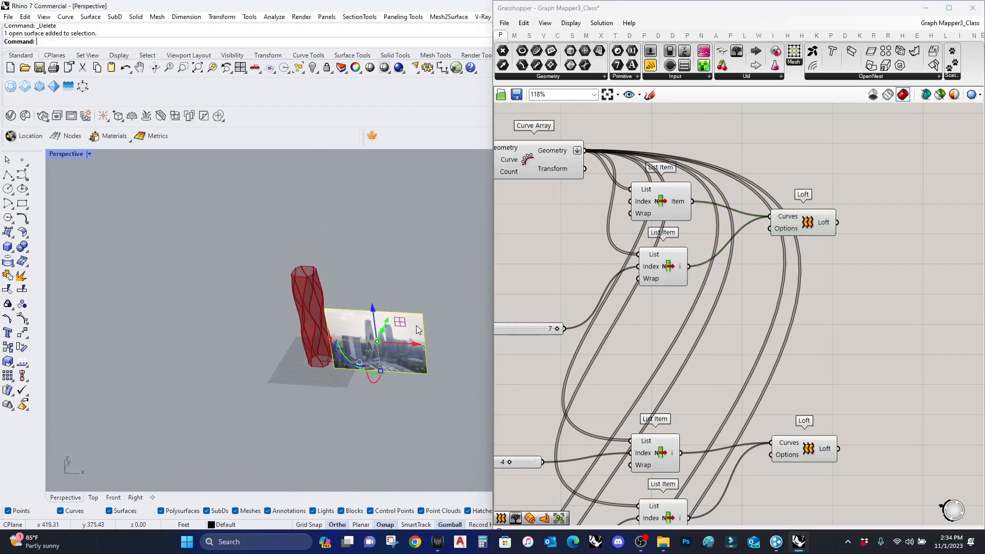
pyautogui.moveTo(405, 345); pyautogui.dragTo(479, 350)
pyautogui.moveTo(390, 384); pyautogui.dragTo(399, 343, button='right')
pyautogui.scroll(7, 289, 343)
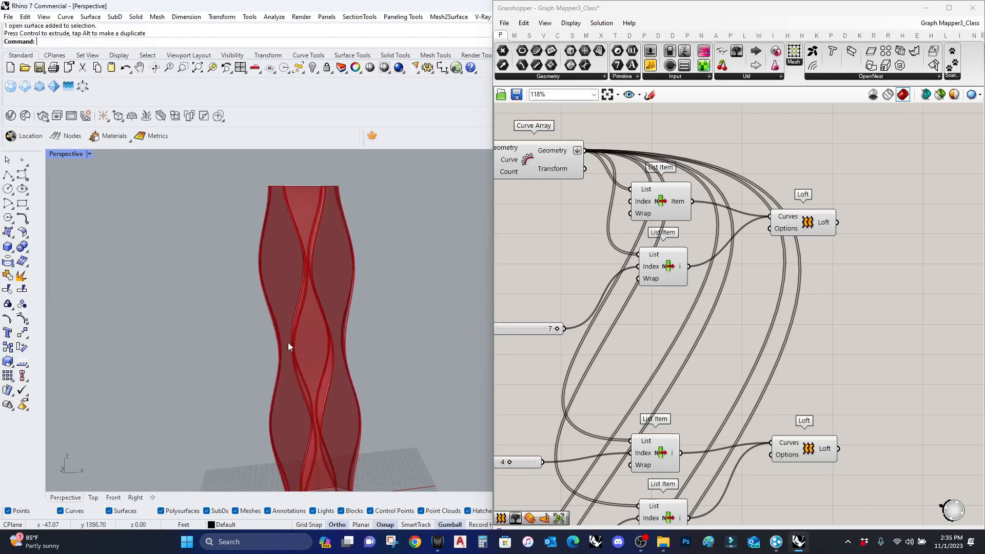
# Compare the modelled tower's wavy edges and faces with the building in the reference picture
pyautogui.scroll(-5, 319, 339)
pyautogui.scroll(8, 321, 412)
pyautogui.moveTo(322, 412); pyautogui.dragTo(361, 423, button='right')
pyautogui.scroll(-5, 361, 423)
pyautogui.moveTo(447, 433)
pyautogui.mouseDown(button='right')
pyautogui.moveTo(415, 425)
pyautogui.moveTo(475, 420)
pyautogui.moveTo(436, 422)
pyautogui.mouseUp(button='right')
pyautogui.scroll(5, 473, 419)
pyautogui.scroll(-6, 328, 430)
pyautogui.scroll(12, 401, 371)
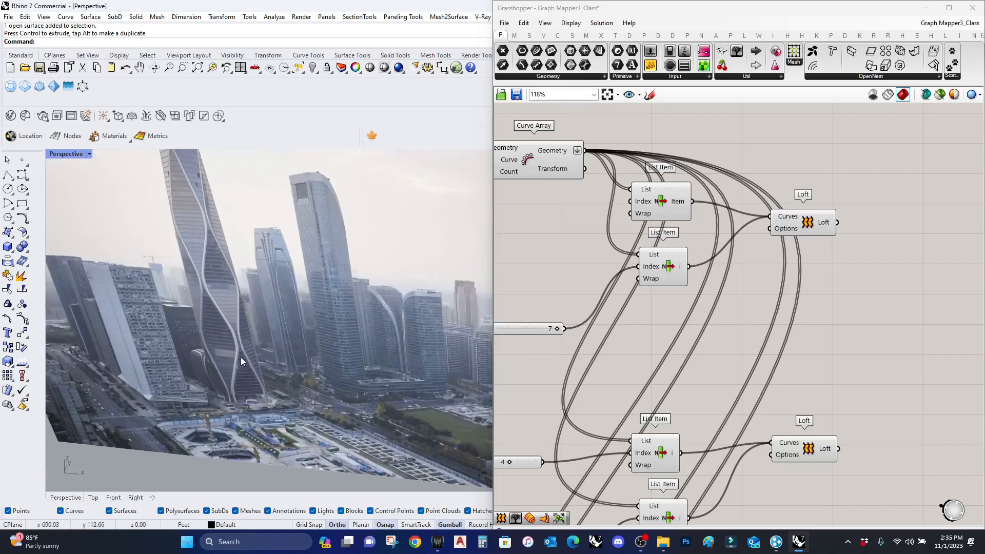
pyautogui.scroll(-6, 436, 379)
pyautogui.scroll(-6, 436, 381)
pyautogui.scroll(7, 278, 361)
pyautogui.moveTo(242, 405); pyautogui.dragTo(308, 359, button='right')
pyautogui.scroll(-5, 852, 345)
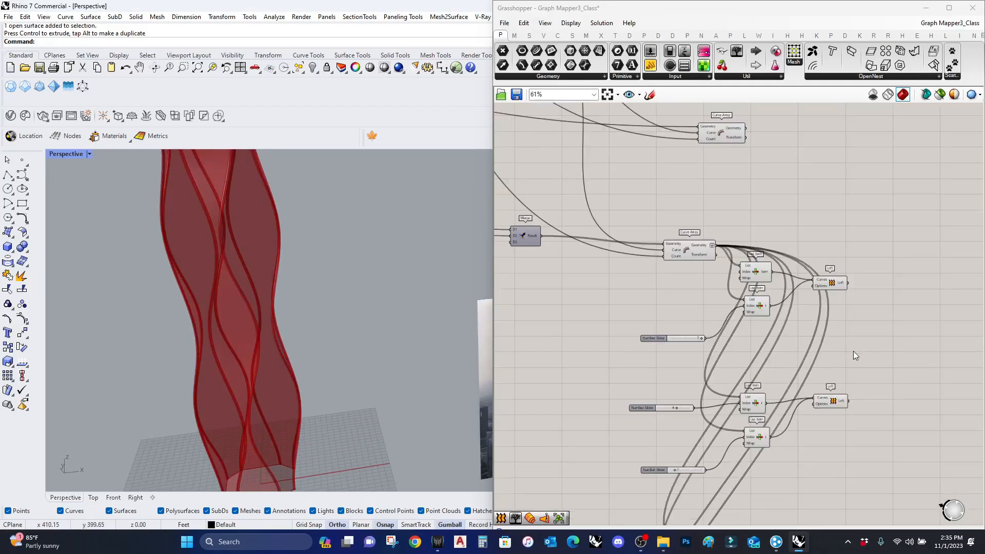
# Highlight the four Loft components together to check which tower faces they cover
pyautogui.scroll(-5, 270, 267)
pyautogui.moveTo(270, 267); pyautogui.dragTo(236, 263, button='right')
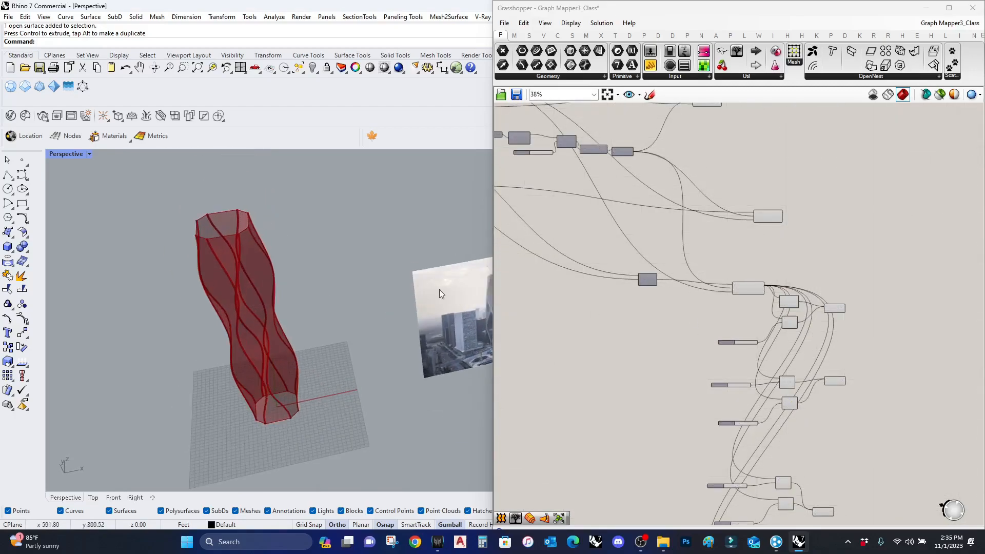
pyautogui.scroll(3, 781, 315)
pyautogui.click(849, 364)
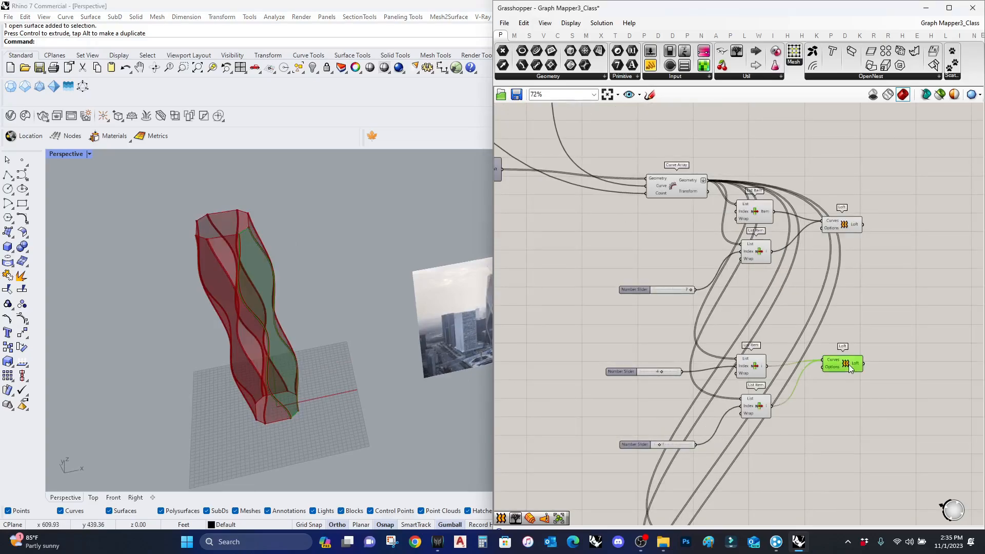
pyautogui.keyDown('shift'); pyautogui.click(834, 222); pyautogui.keyUp('shift')
pyautogui.scroll(-5, 821, 333)
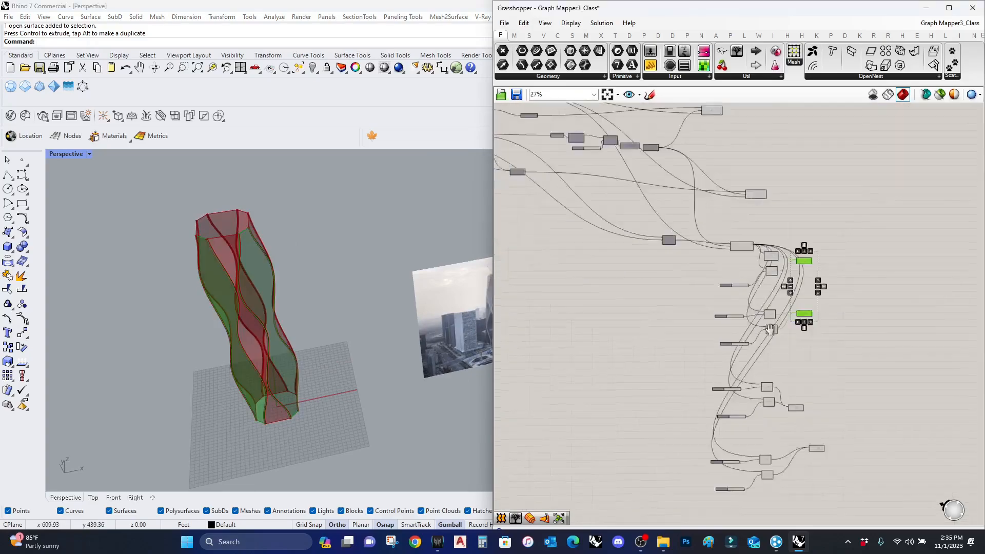
pyautogui.scroll(3, 779, 362)
pyautogui.keyDown('shift'); pyautogui.click(793, 362); pyautogui.keyUp('shift')
pyautogui.keyDown('shift'); pyautogui.click(832, 429); pyautogui.keyUp('shift')
pyautogui.moveTo(832, 429); pyautogui.dragTo(817, 408)
pyautogui.click(888, 300)
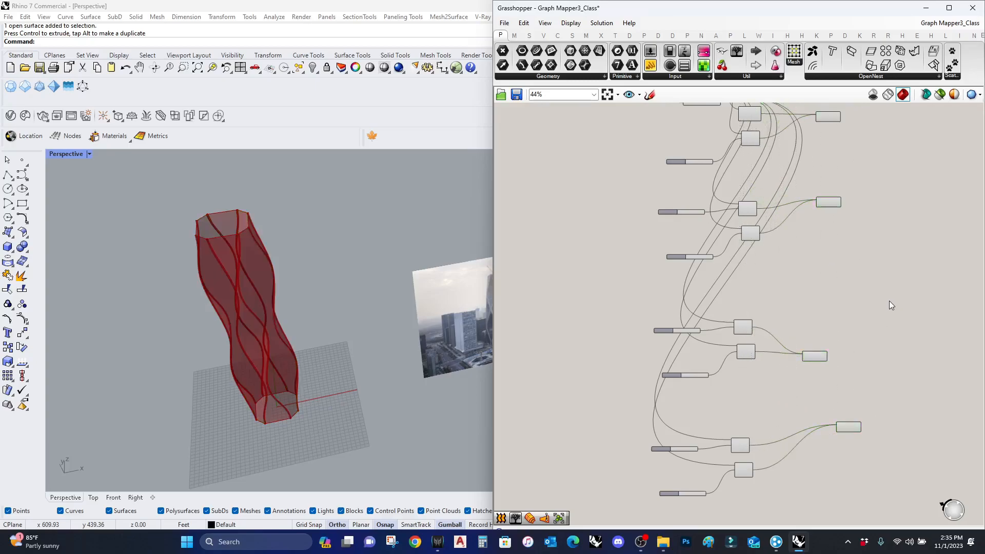
# Add a Brep Join component beside the four Lofts
pyautogui.moveTo(889, 300); pyautogui.dragTo(818, 334, button='right')
pyautogui.doubleClick(817, 334)
pyautogui.write('brep joi')
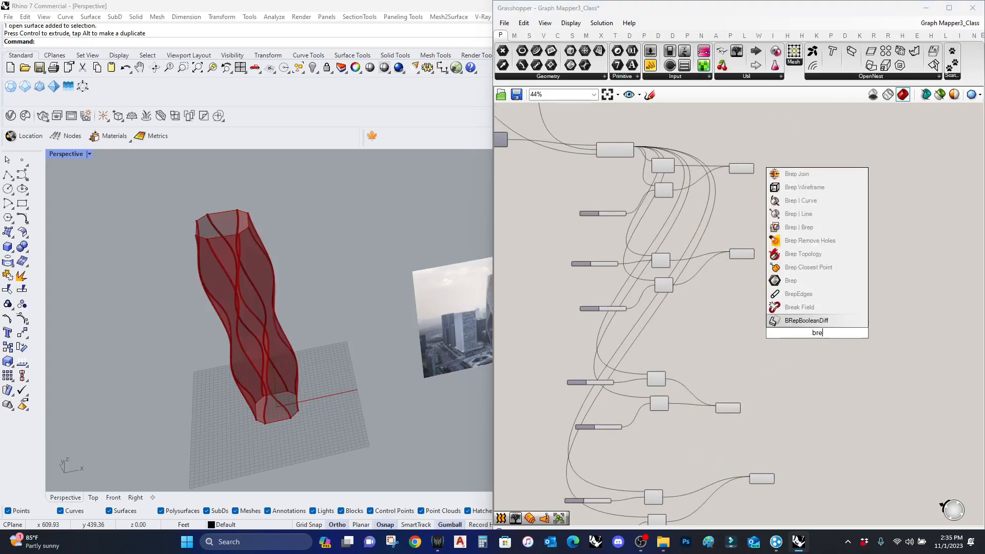
pyautogui.click(816, 307)
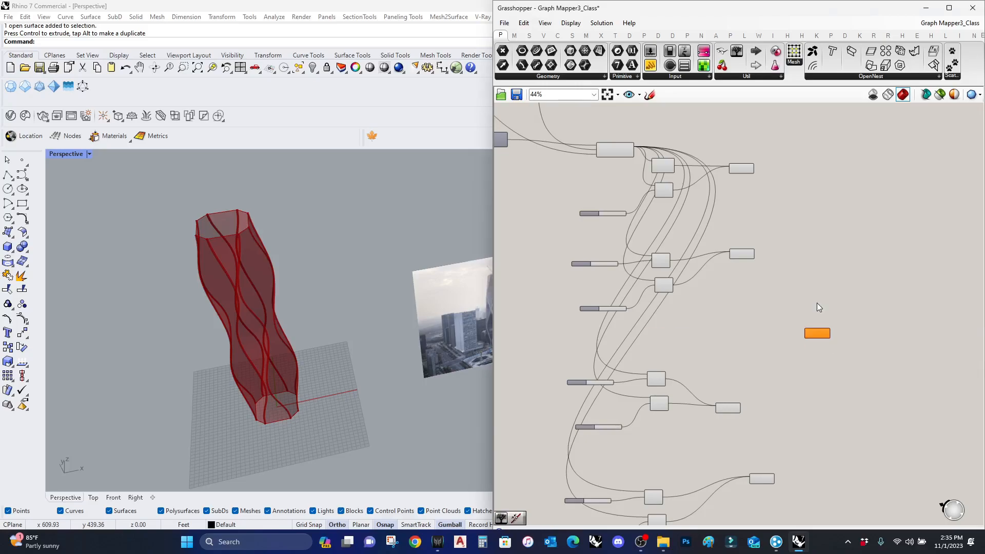
# Connect the outputs of all four Lofts to the Breps input of Brep Join
pyautogui.scroll(2, 738, 149)
pyautogui.moveTo(761, 176); pyautogui.dragTo(835, 349)
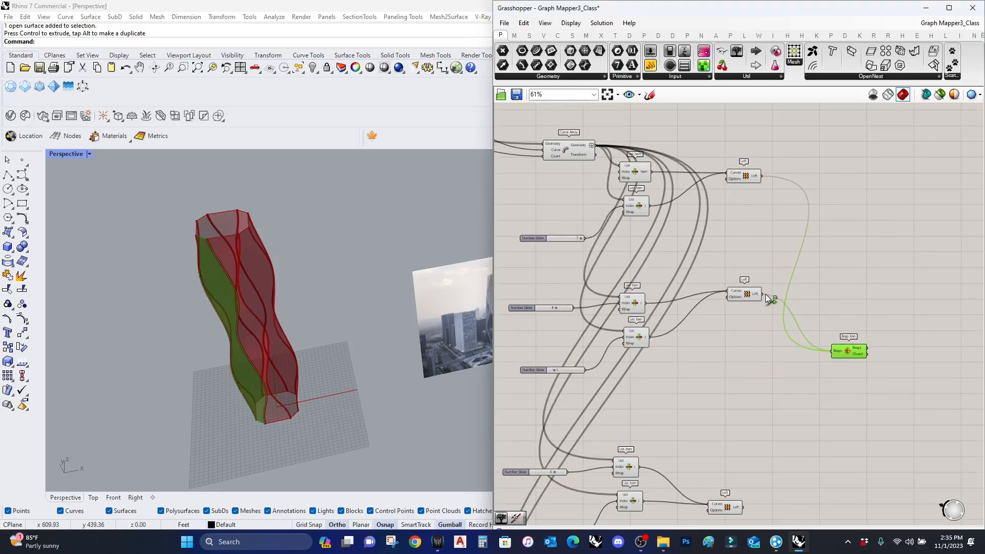
pyautogui.keyDown('shift'); pyautogui.moveTo(765, 294); pyautogui.dragTo(763, 294); pyautogui.keyUp('shift')
pyautogui.keyDown('shift'); pyautogui.moveTo(744, 507); pyautogui.dragTo(832, 351); pyautogui.keyUp('shift')
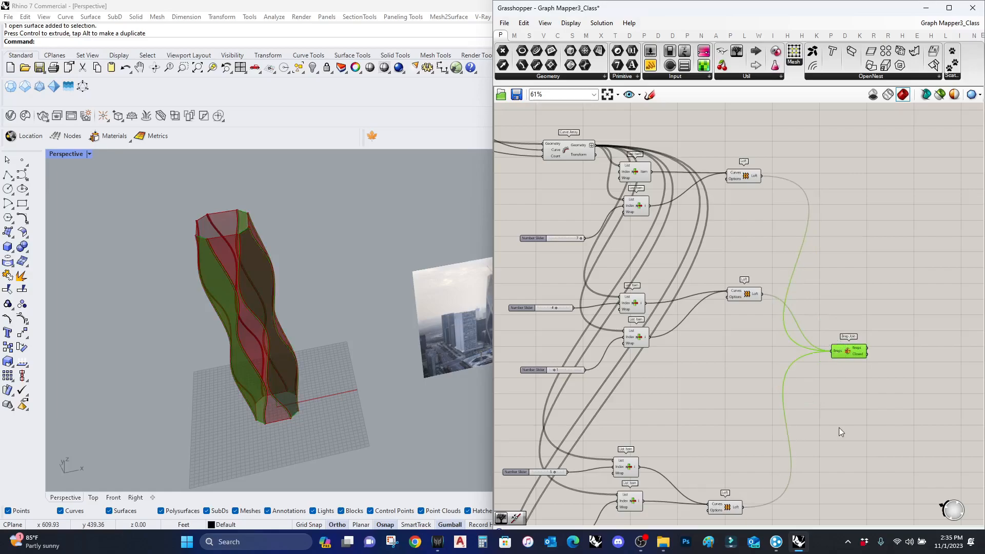
pyautogui.moveTo(839, 433); pyautogui.dragTo(799, 289, button='right')
pyautogui.keyDown('shift'); pyautogui.moveTo(750, 461); pyautogui.dragTo(848, 234); pyautogui.keyUp('shift')
# Connect the upper Curve Array's Geometry output to the Breps input of Brep Join, keeping the Loft connections
pyautogui.click(842, 291)
pyautogui.moveTo(847, 234); pyautogui.dragTo(721, 180, button='right')
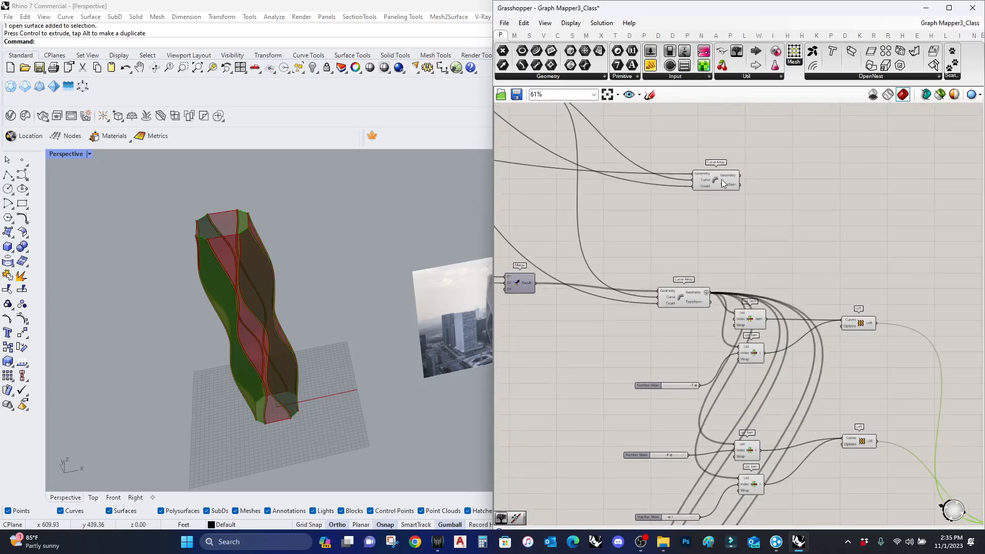
pyautogui.click(723, 181)
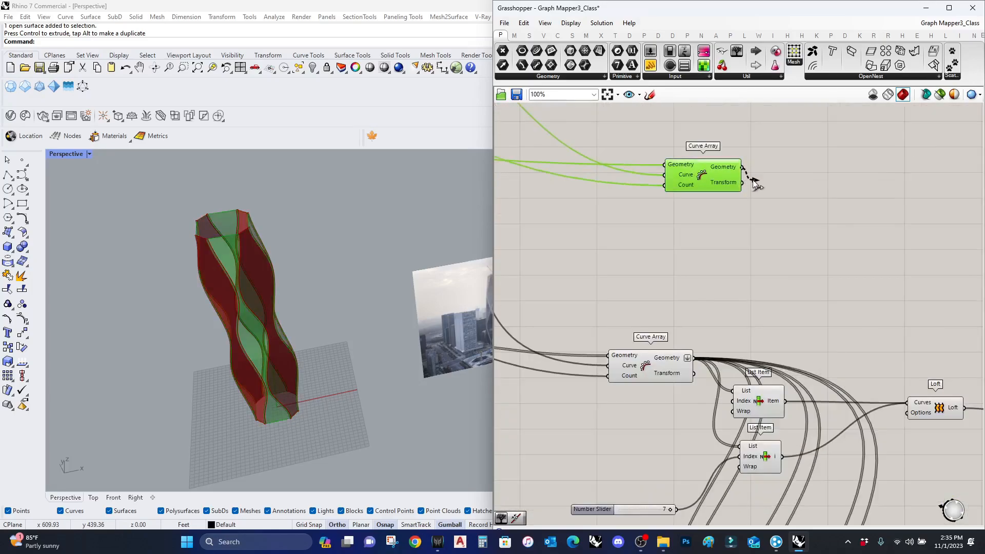
pyautogui.scroll(-3, 741, 179)
pyautogui.keyDown('shift'); pyautogui.moveTo(748, 181); pyautogui.dragTo(828, 268); pyautogui.keyUp('shift')
pyautogui.scroll(4, 903, 415)
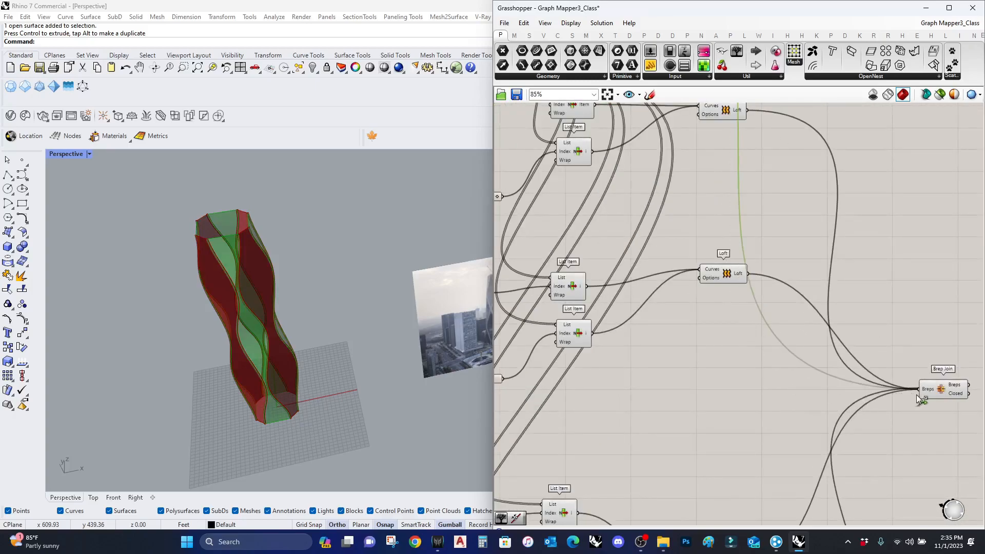
# Flatten the Breps input of Brep Join
pyautogui.click(933, 393)
pyautogui.moveTo(937, 393); pyautogui.dragTo(662, 330, button='right')
pyautogui.moveTo(682, 325)
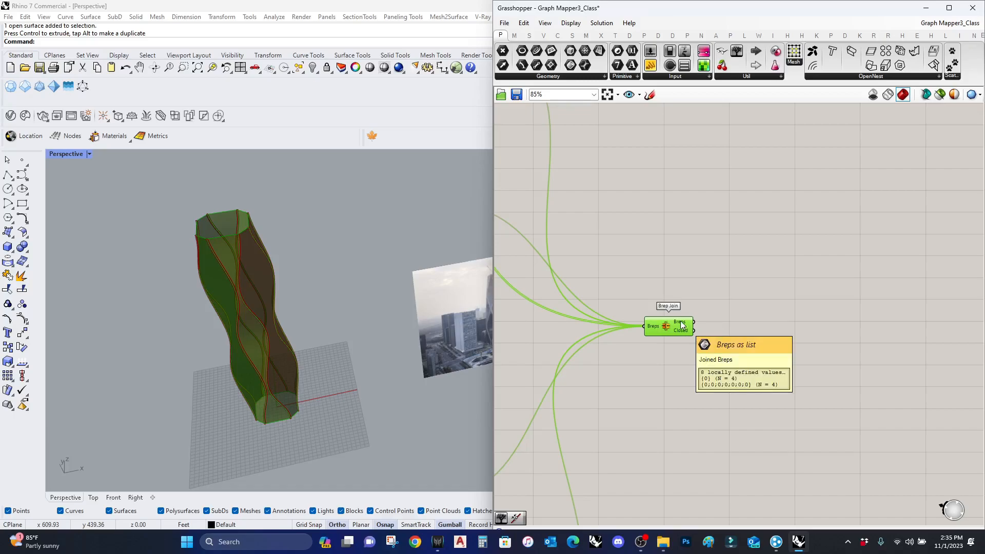
pyautogui.rightClick(653, 331)
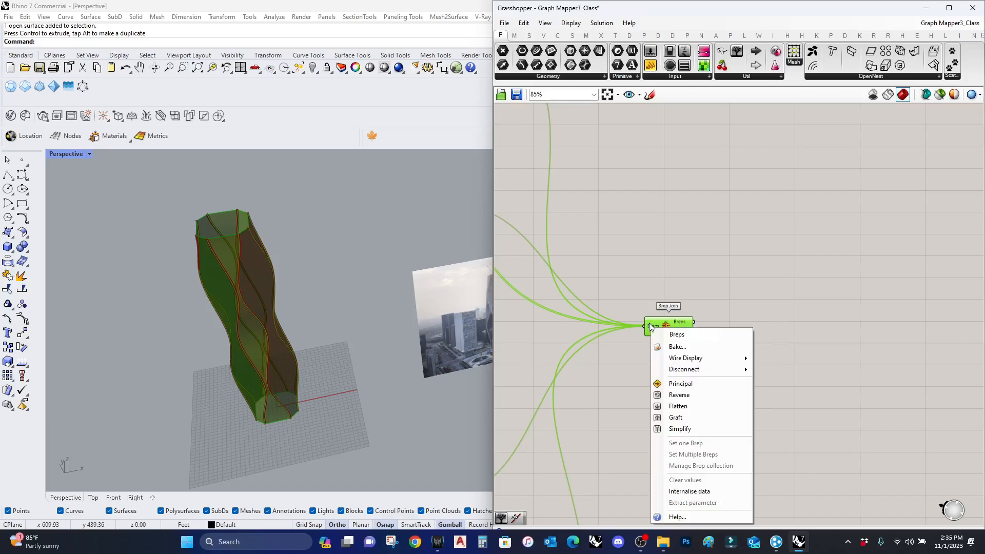
pyautogui.click(684, 410)
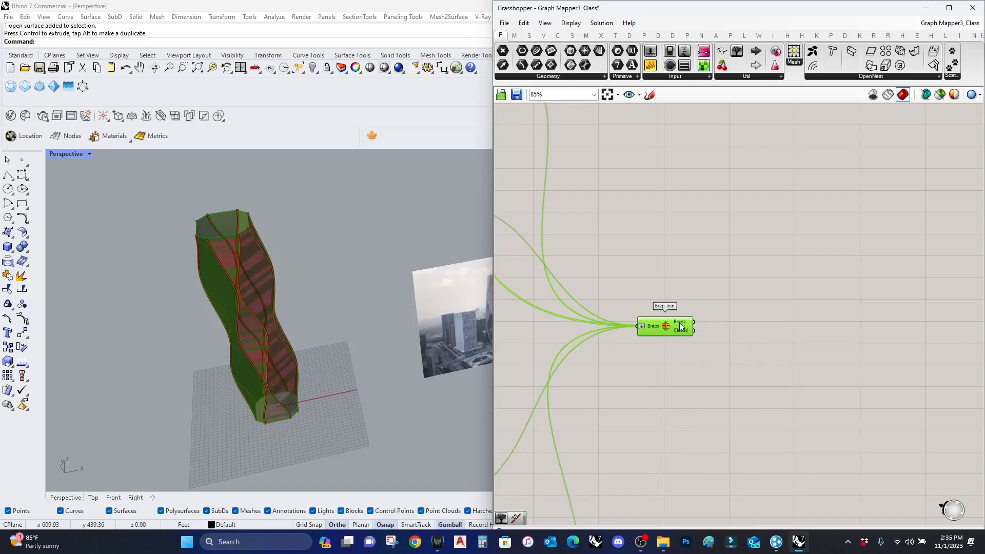
pyautogui.click(797, 351)
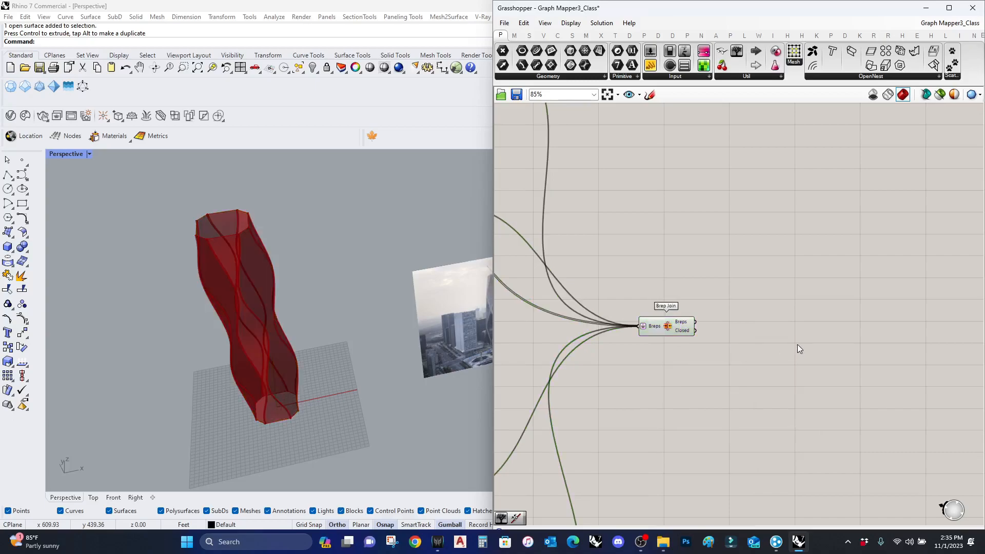
# Add a Bounding Box component and connect the Breps output of Brep Join to its Content input
pyautogui.doubleClick(794, 344)
pyautogui.write('bounding')
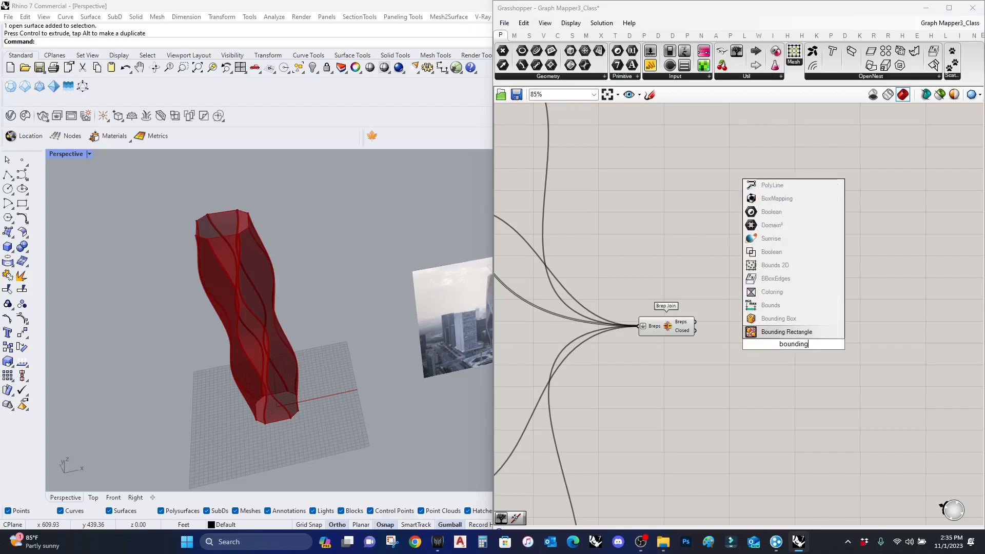
pyautogui.click(792, 322)
pyautogui.scroll(2, 739, 354)
pyautogui.moveTo(779, 334); pyautogui.dragTo(678, 309)
pyautogui.moveTo(806, 352); pyautogui.dragTo(808, 357)
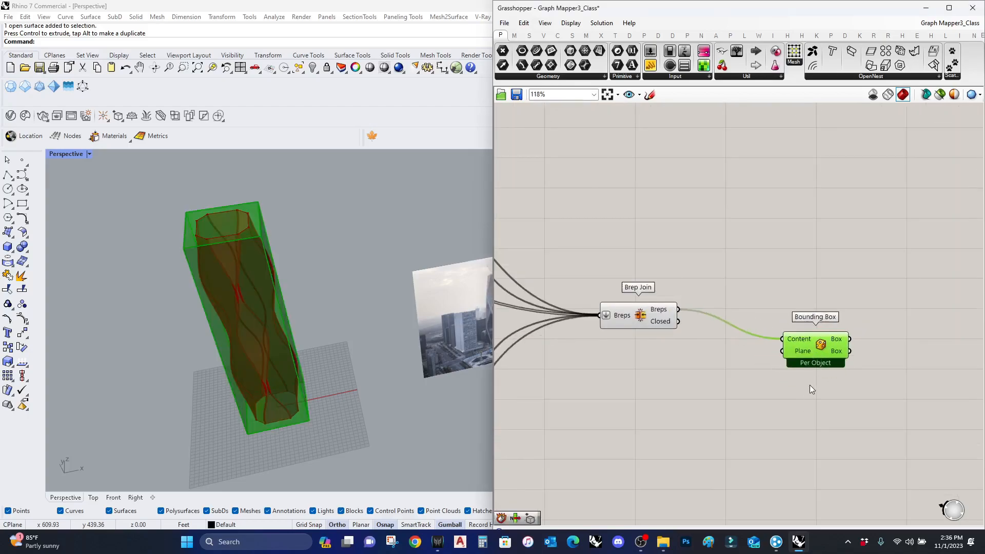
# Add a Deconstruct Brep component and connect the Bounding Box's Box output to its Brep input
pyautogui.moveTo(836, 378); pyautogui.dragTo(747, 359, button='right')
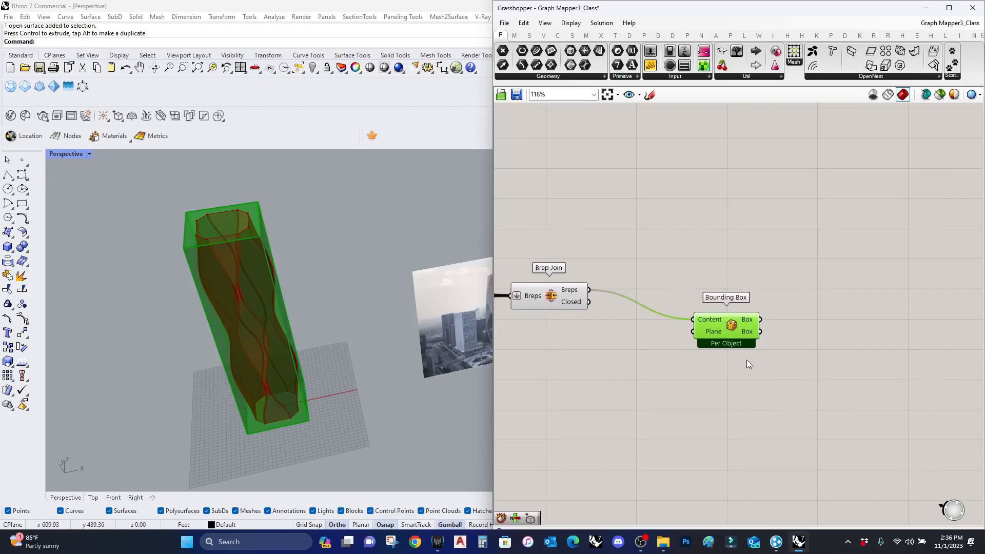
pyautogui.doubleClick(809, 355)
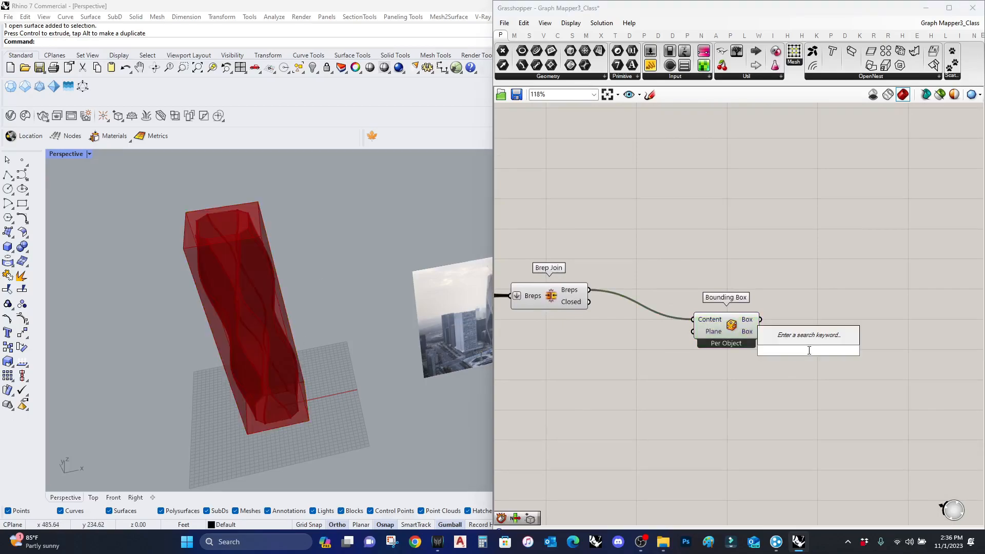
pyautogui.write('brep')
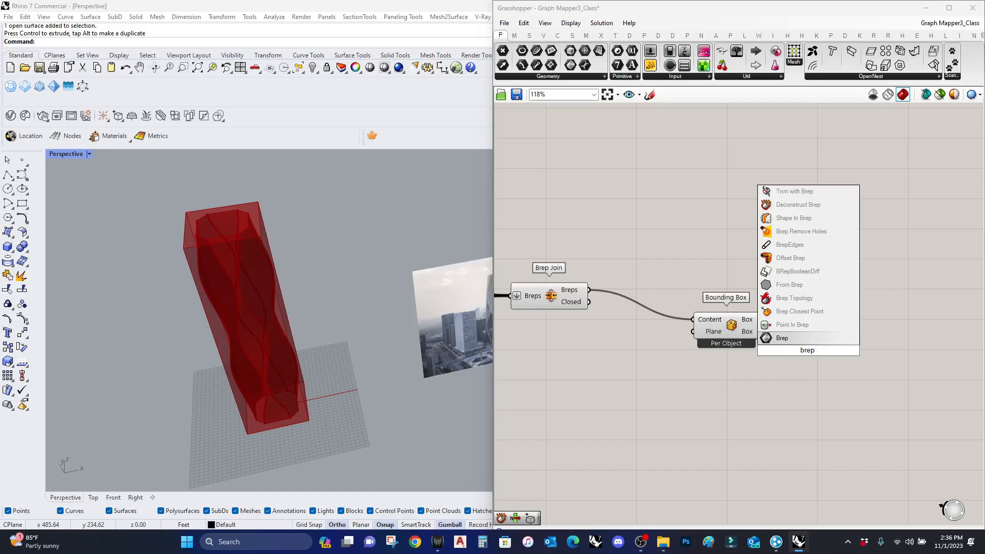
pyautogui.click(821, 205)
pyautogui.moveTo(762, 321); pyautogui.dragTo(829, 343)
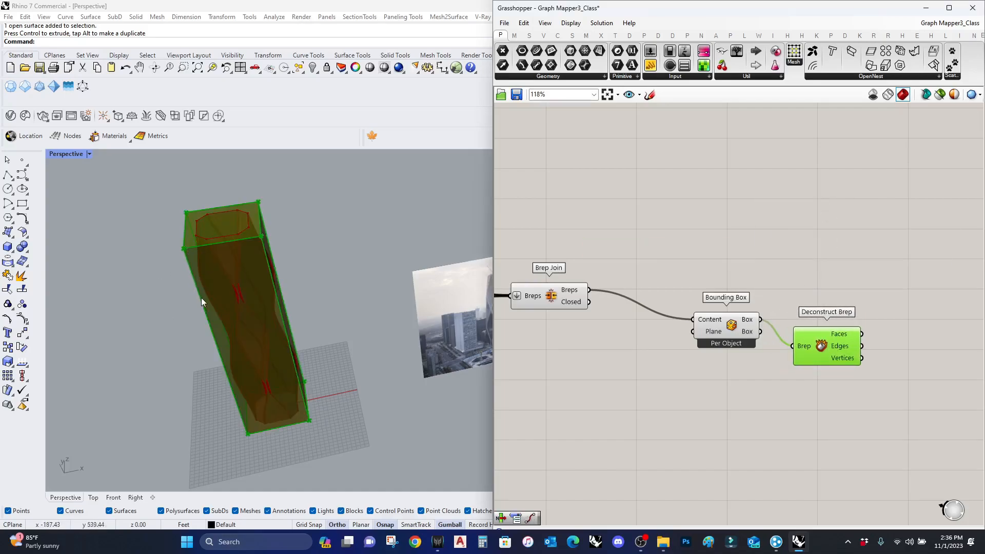
# Add a List Item component and connect the Edges output of Deconstruct Brep to its List input
pyautogui.moveTo(845, 415); pyautogui.dragTo(752, 427, button='right')
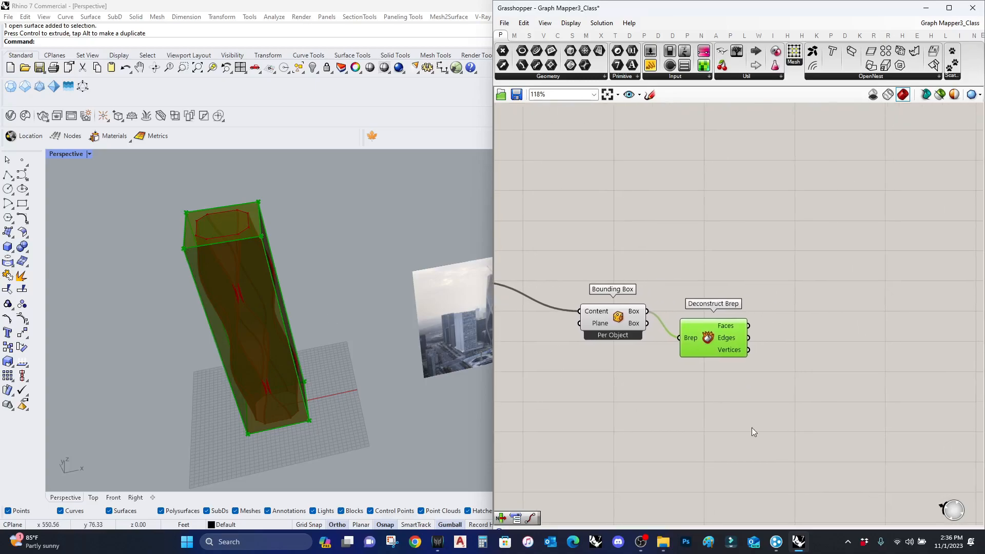
pyautogui.click(783, 383)
pyautogui.doubleClick(784, 383)
pyautogui.write('list item')
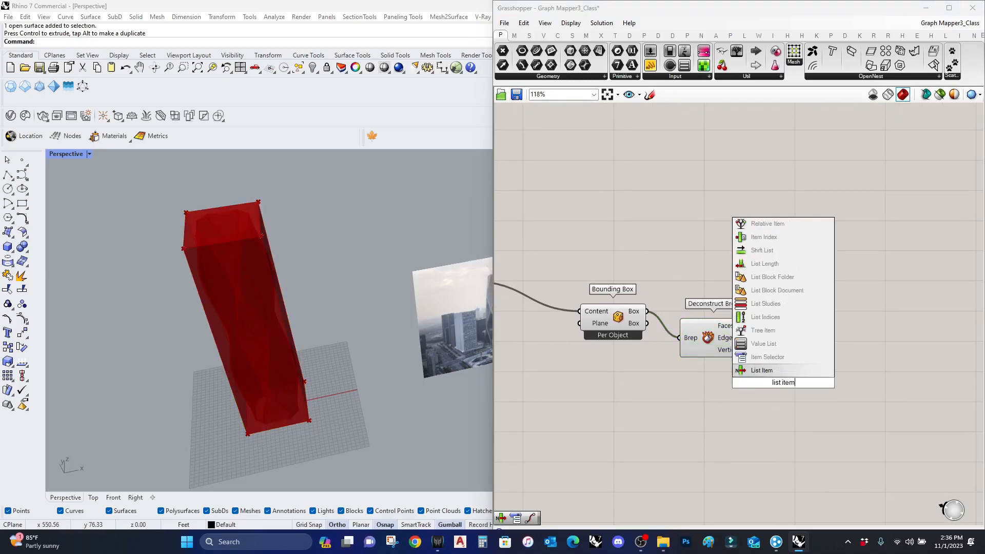
pyautogui.click(814, 370)
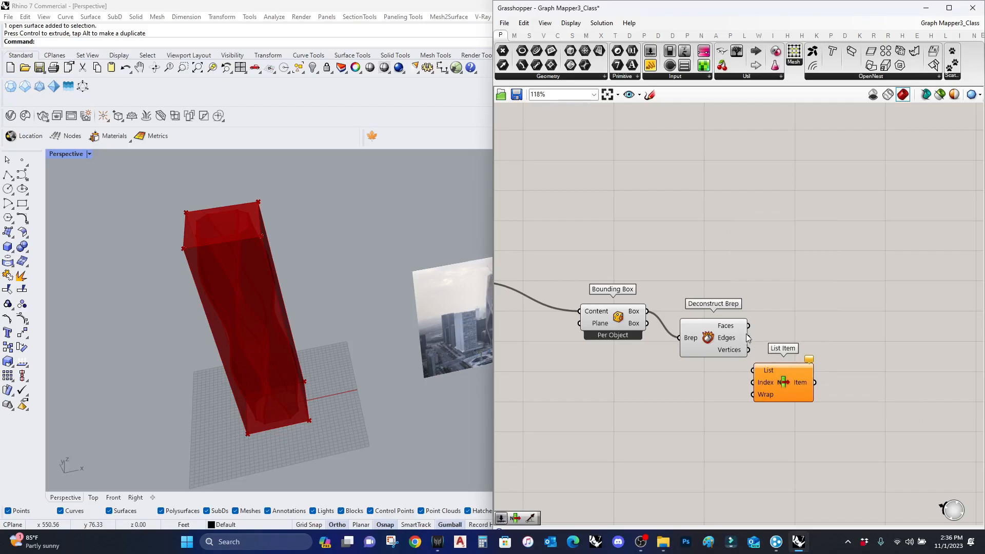
pyautogui.moveTo(749, 338); pyautogui.dragTo(754, 371)
pyautogui.click(783, 387)
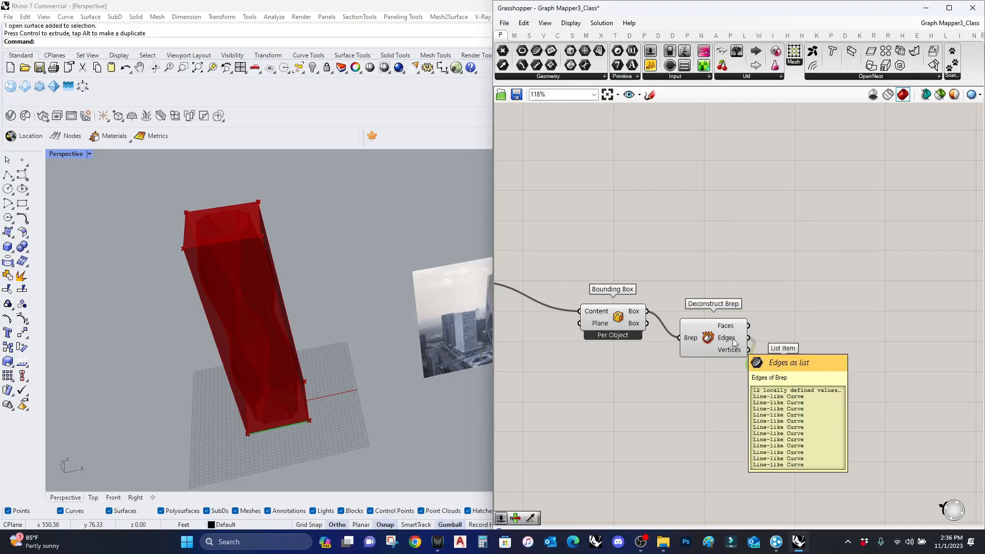
# Add a Number Slider beside the List Item and set it to integers with a maximum of 11
pyautogui.doubleClick(693, 392)
pyautogui.write('slider')
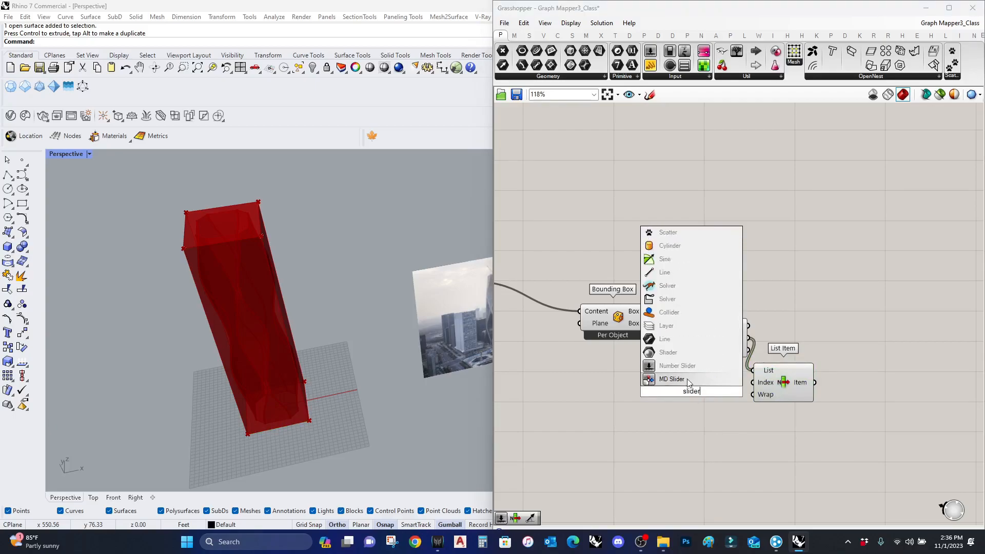
pyautogui.click(677, 286)
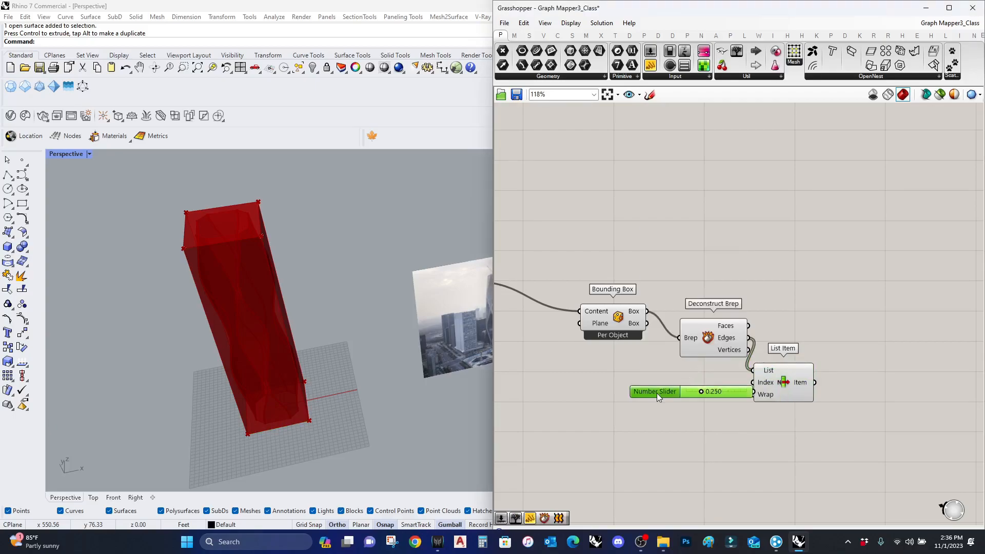
pyautogui.doubleClick(657, 393)
pyautogui.click(668, 365)
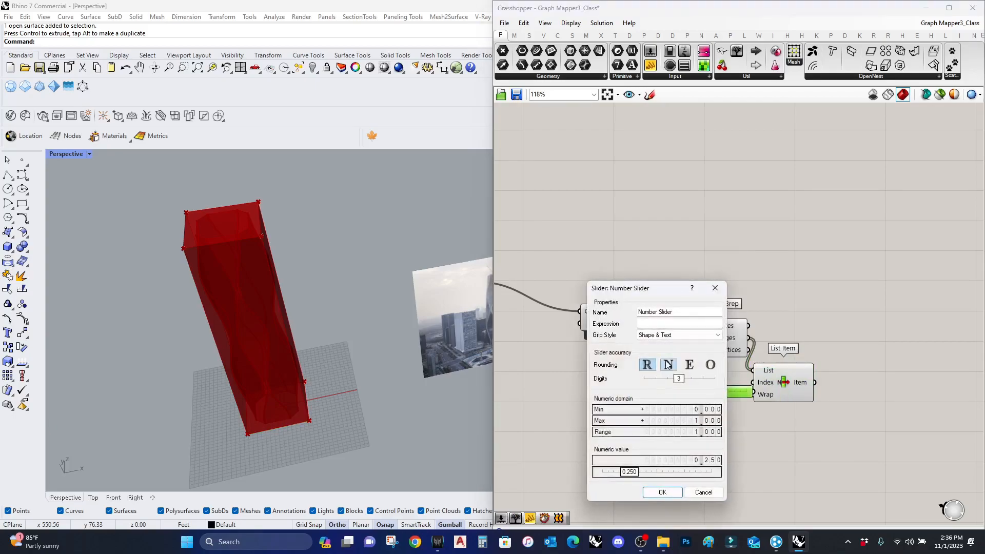
pyautogui.doubleClick(666, 422)
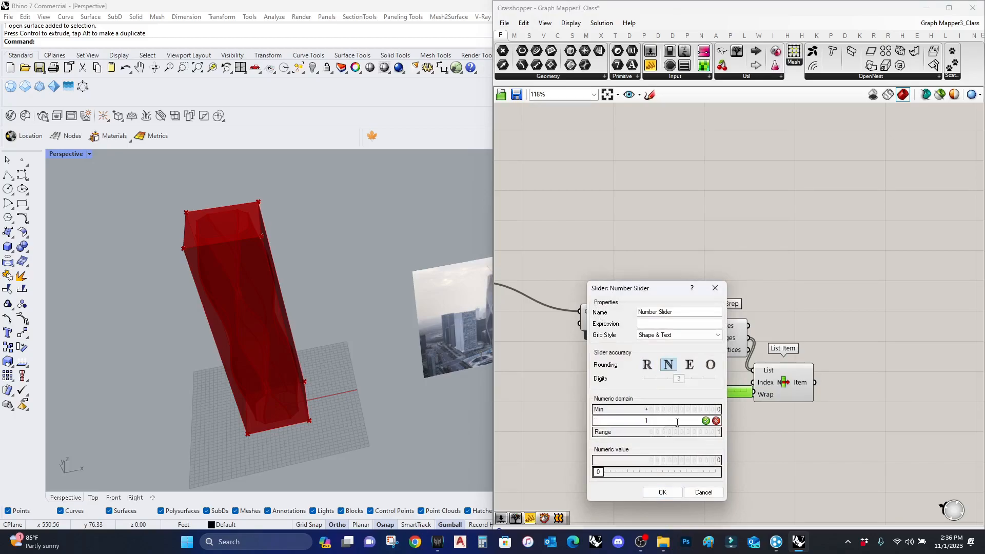
pyautogui.write('11')
pyautogui.click(706, 421)
pyautogui.click(662, 492)
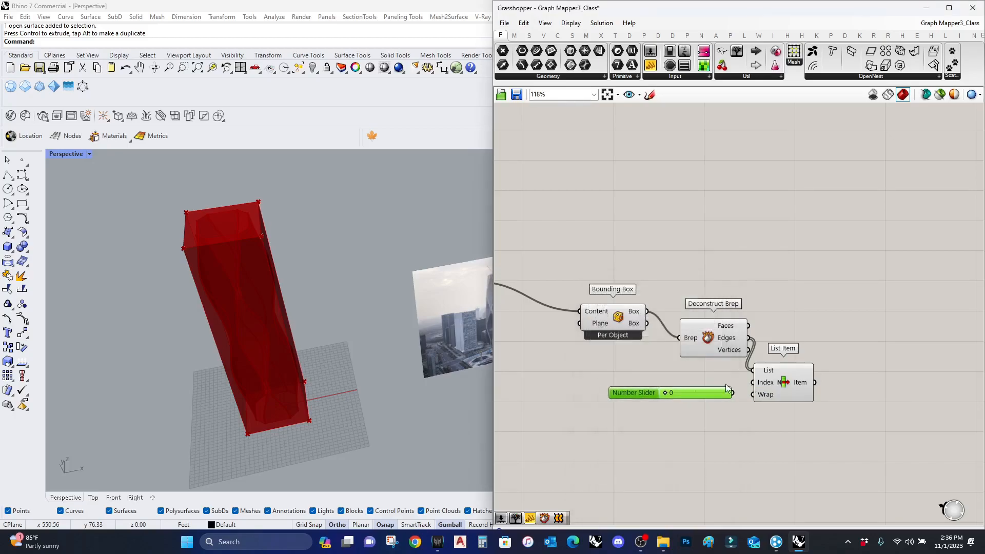
# Connect the new Number Slider to the List Item's Index input and set it to 8
pyautogui.click(772, 388)
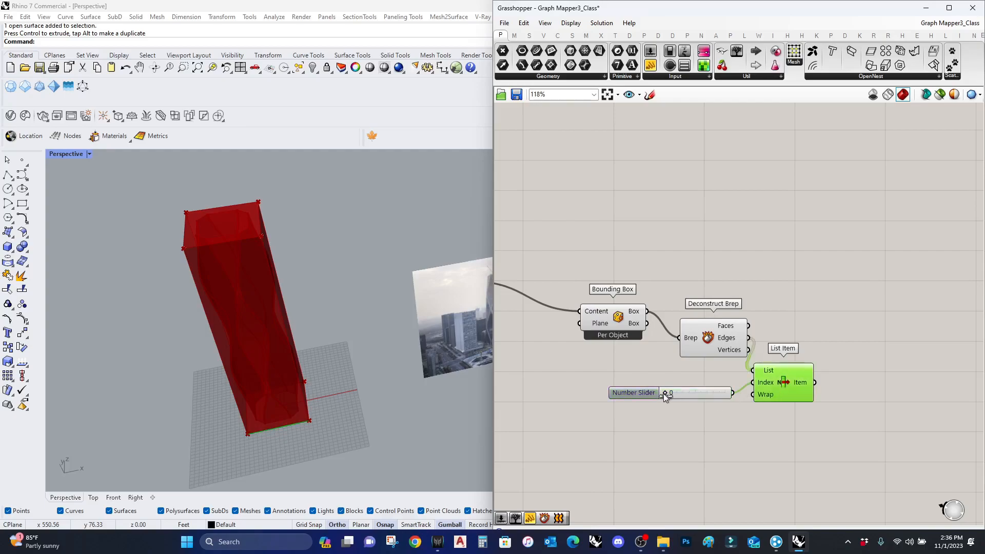
pyautogui.moveTo(676, 393); pyautogui.dragTo(709, 394)
pyautogui.scroll(1, 816, 408)
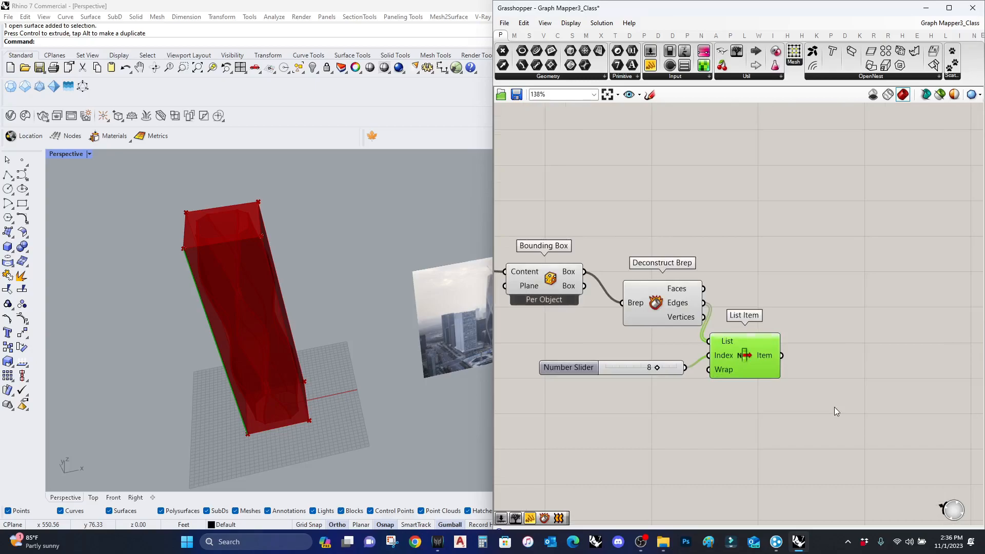
# Add a Divide Curve component and connect the List Item's Item output to its Curve input
pyautogui.doubleClick(835, 407)
pyautogui.write('divide')
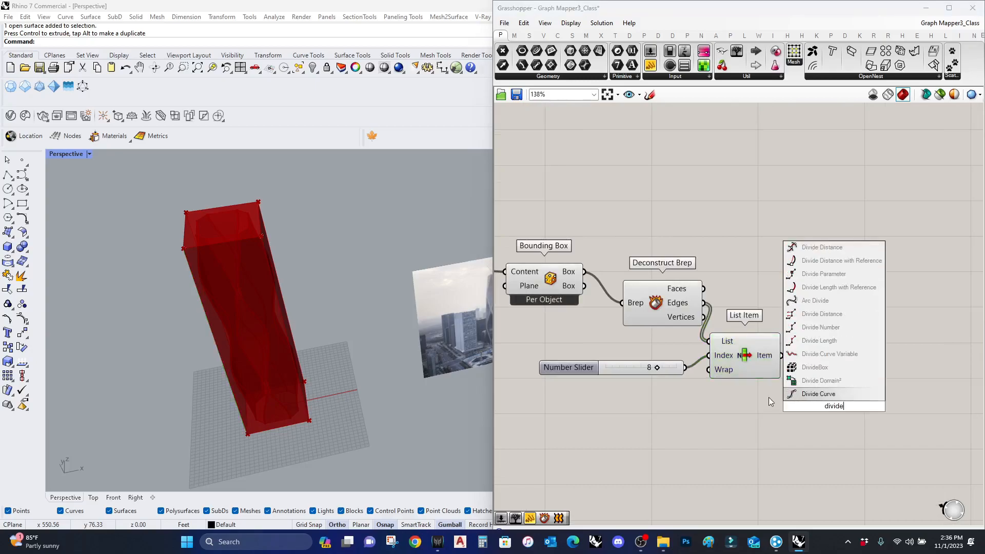
pyautogui.click(808, 394)
pyautogui.moveTo(781, 355); pyautogui.dragTo(786, 392)
pyautogui.click(852, 403)
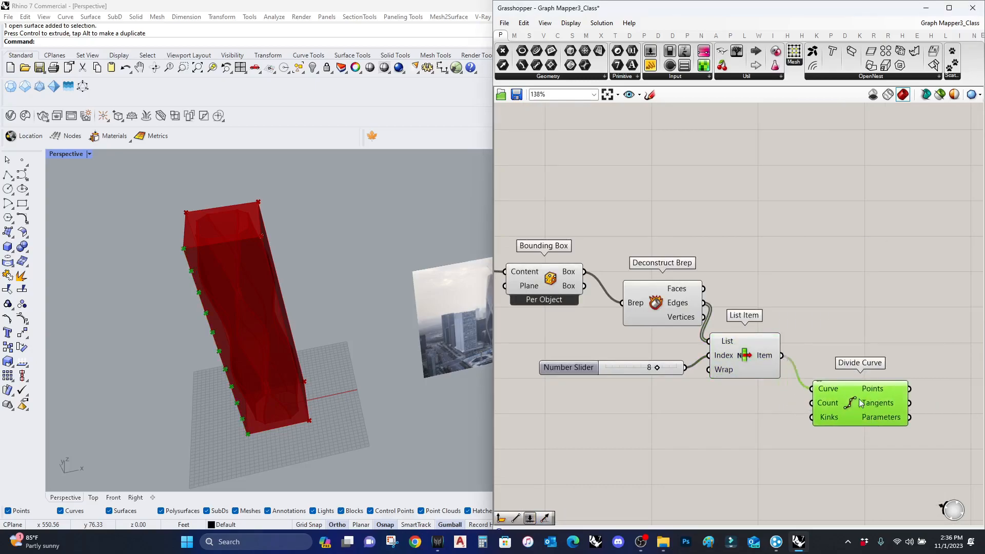
# Shift the slider feeding Multiplication's A input clear of that component and connect it to Divide Curve's Count input
pyautogui.scroll(-5, 751, 429)
pyautogui.scroll(-5, 817, 400)
pyautogui.moveTo(689, 339); pyautogui.dragTo(874, 390, button='right')
pyautogui.scroll(1, 581, 274)
pyautogui.moveTo(614, 303); pyautogui.dragTo(816, 351, button='right')
pyautogui.scroll(6, 543, 301)
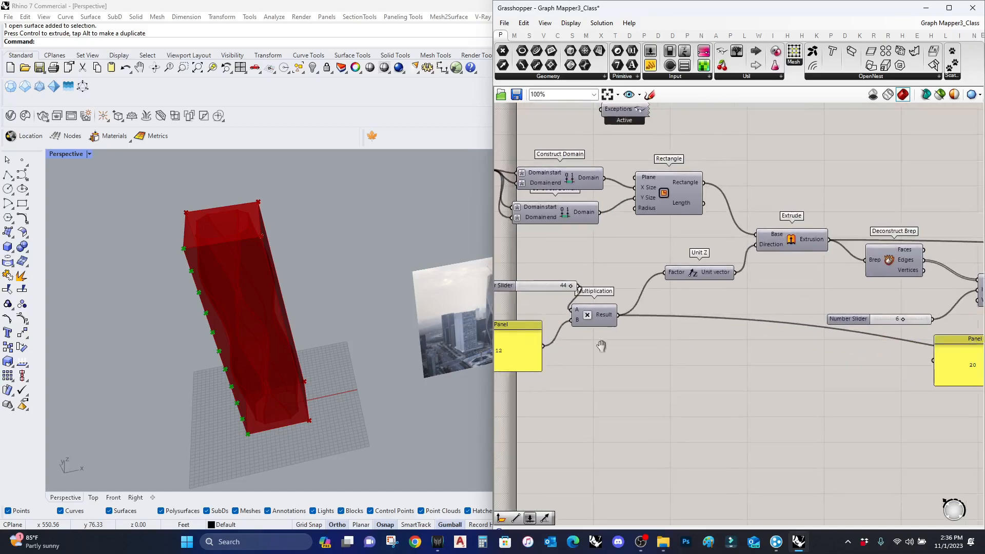
pyautogui.moveTo(560, 346); pyautogui.dragTo(682, 347, button='right')
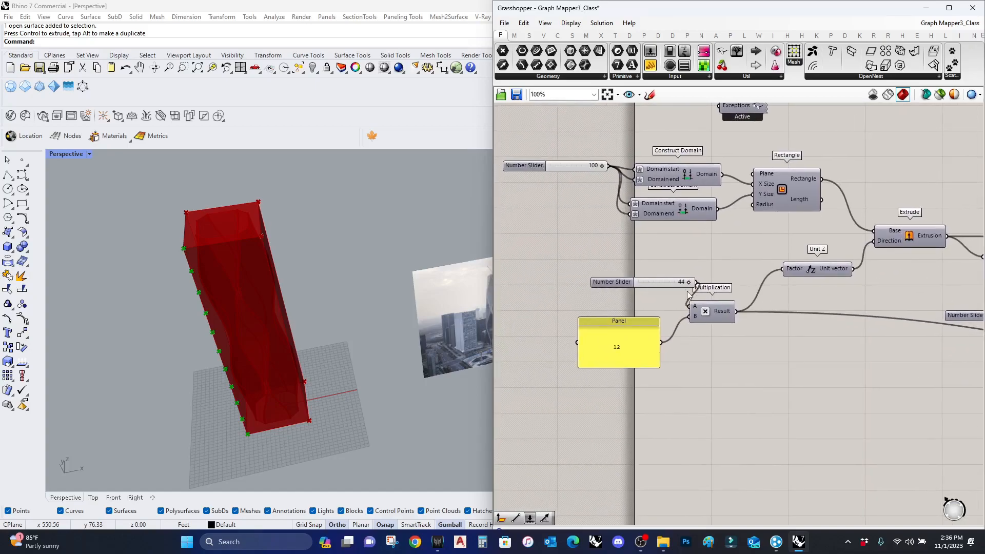
pyautogui.moveTo(618, 285); pyautogui.dragTo(571, 284)
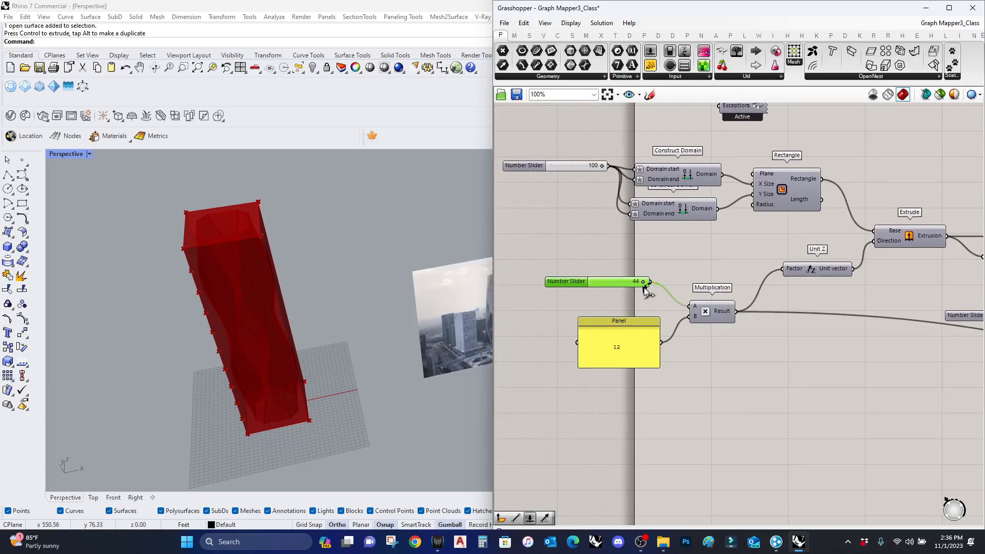
pyautogui.scroll(-10, 651, 282)
pyautogui.scroll(10, 849, 350)
pyautogui.moveTo(849, 351); pyautogui.dragTo(859, 286)
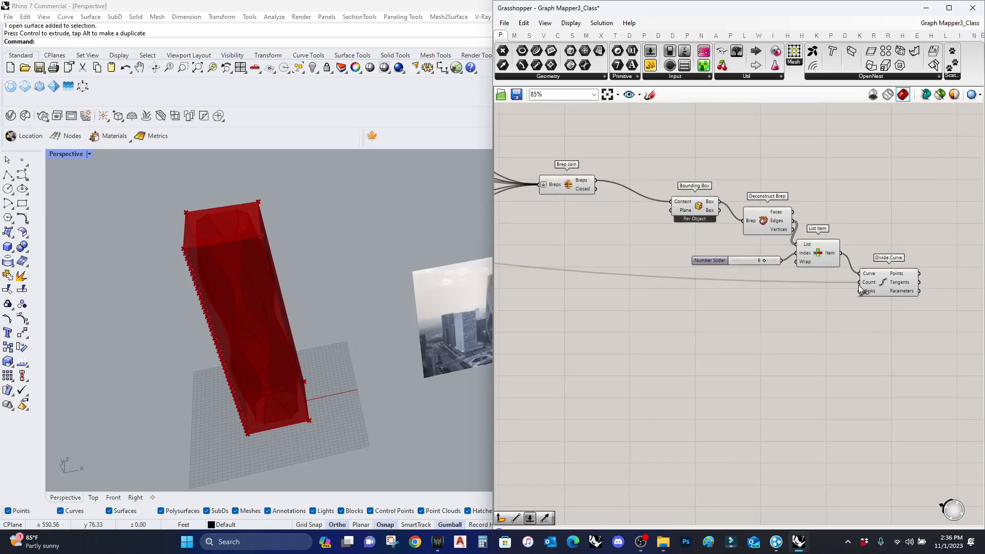
pyautogui.click(886, 278)
pyautogui.scroll(5, 183, 284)
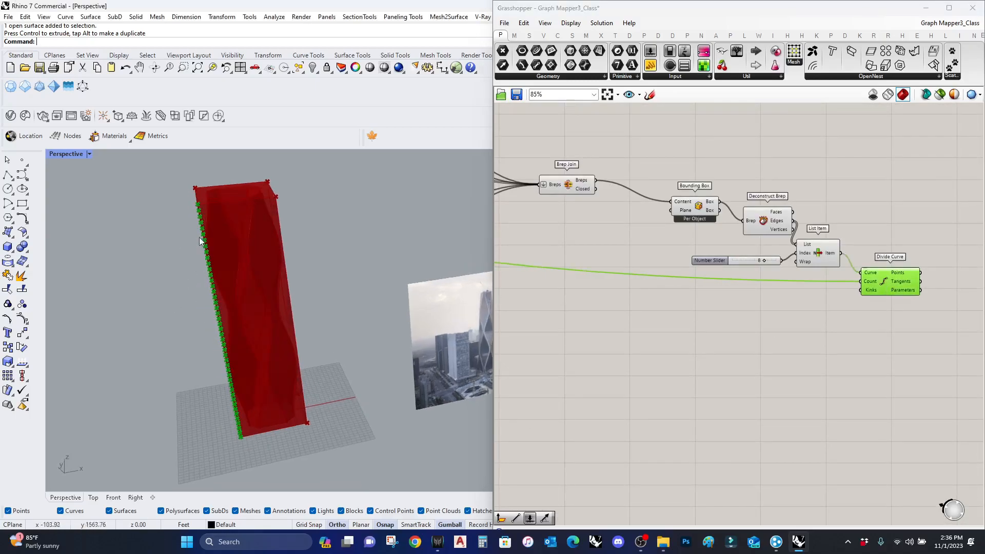
# Add two List Item components and connect Divide Curve's Points output to both List inputs
pyautogui.moveTo(852, 321); pyautogui.dragTo(682, 344, button='right')
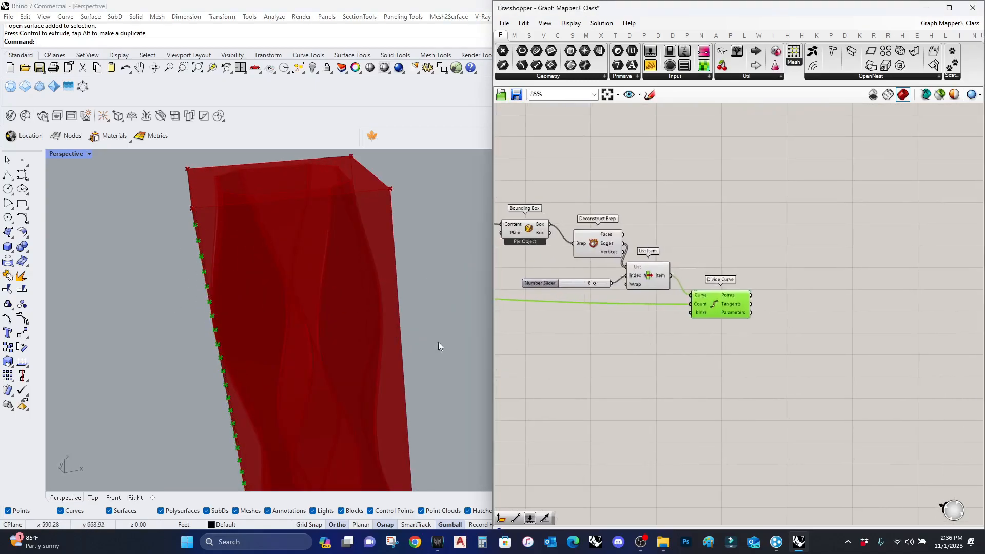
pyautogui.scroll(-9, 334, 256)
pyautogui.scroll(8, 308, 388)
pyautogui.scroll(4, 687, 338)
pyautogui.doubleClick(799, 331)
pyautogui.write('list item')
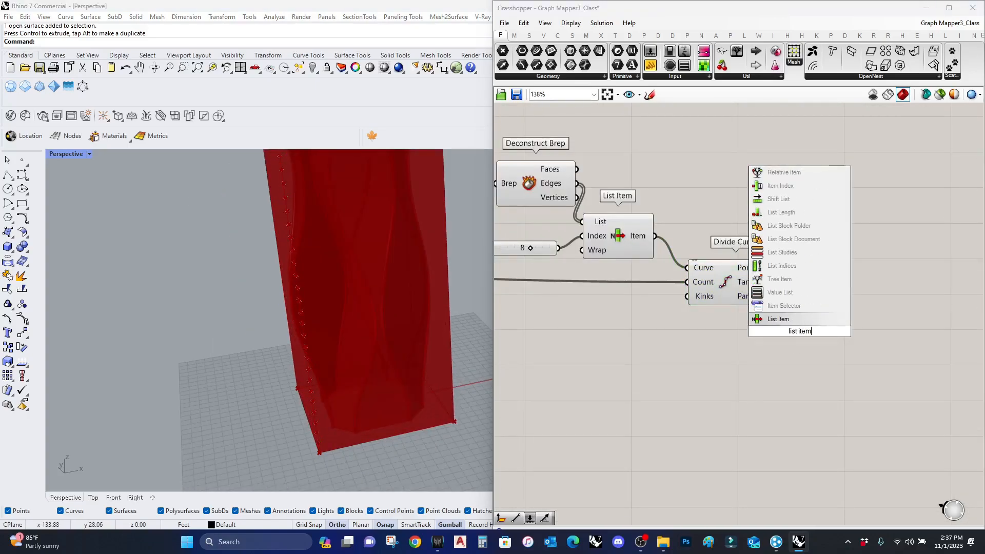
pyautogui.click(805, 317)
pyautogui.moveTo(785, 268)
pyautogui.mouseDown()
pyautogui.moveTo(764, 317)
pyautogui.moveTo(826, 316)
pyautogui.moveTo(846, 300)
pyautogui.moveTo(832, 399)
pyautogui.mouseUp()
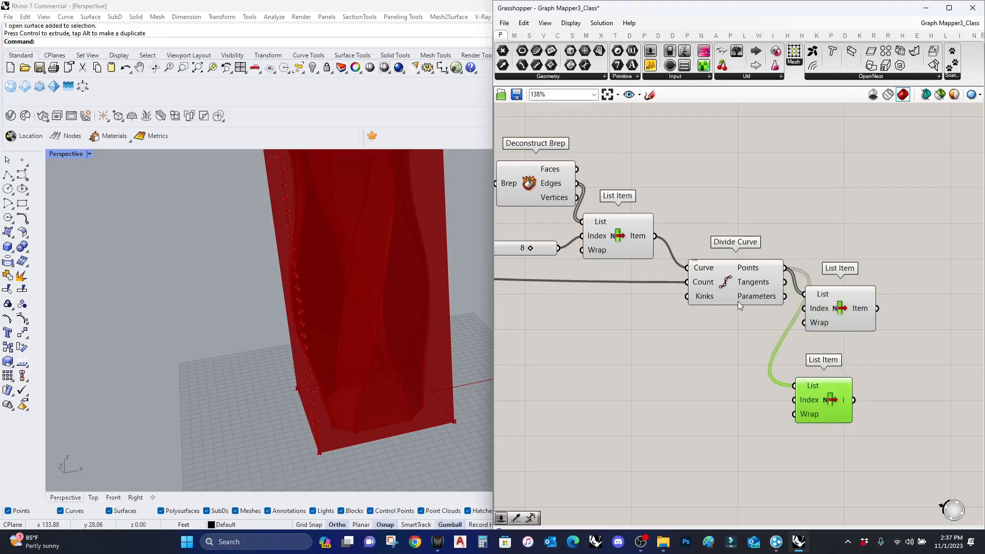
# Copy the Number Slider, set its maximum to 1 and connect it to the Index input of the second point List Item
pyautogui.keyDown('alt'); pyautogui.moveTo(503, 252); pyautogui.dragTo(709, 409); pyautogui.keyUp('alt')
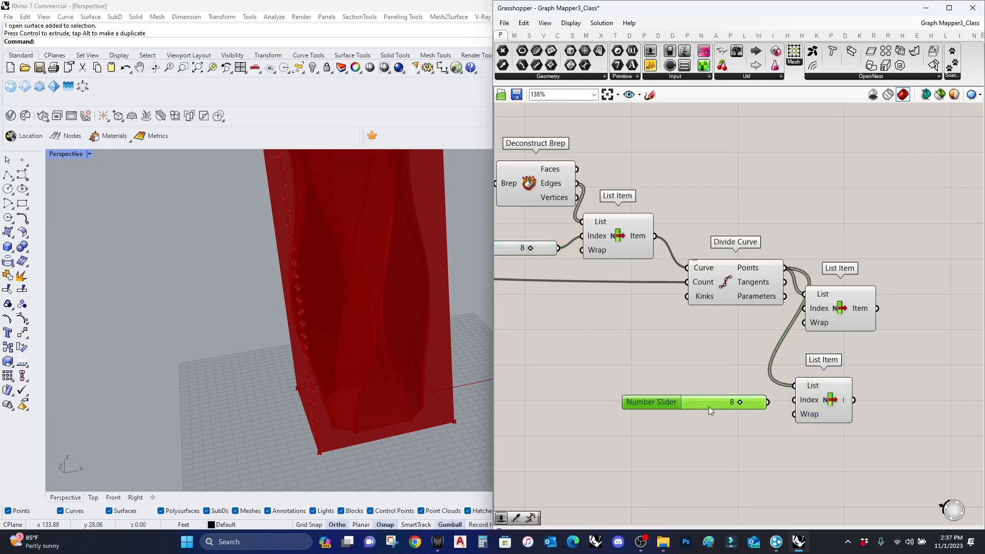
pyautogui.doubleClick(675, 405)
pyautogui.doubleClick(675, 431)
pyautogui.write('1')
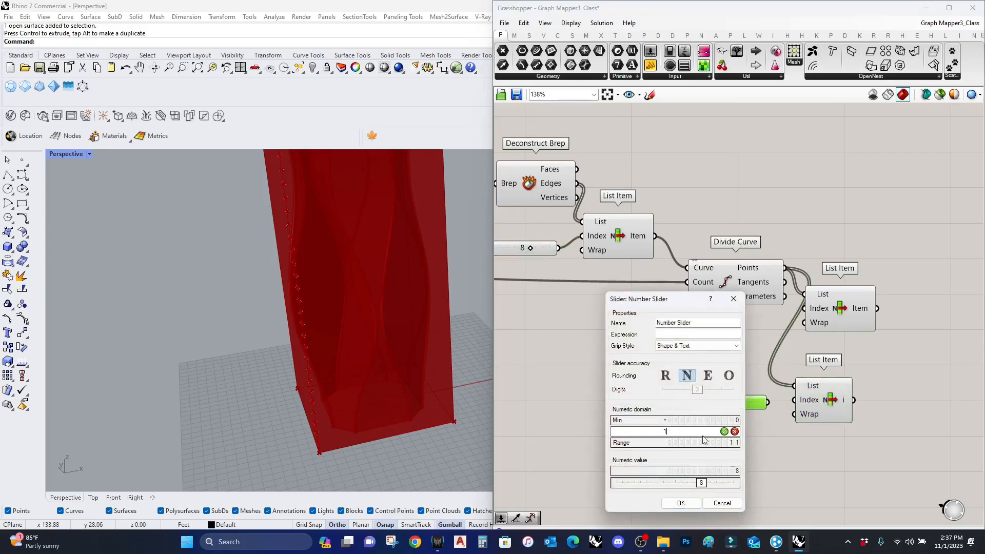
pyautogui.click(724, 431)
pyautogui.click(681, 503)
pyautogui.moveTo(767, 403); pyautogui.dragTo(820, 402)
pyautogui.click(849, 323)
pyautogui.keyDown('shift'); pyautogui.click(821, 403); pyautogui.keyUp('shift')
pyautogui.scroll(-1, 546, 431)
pyautogui.scroll(-7, 330, 471)
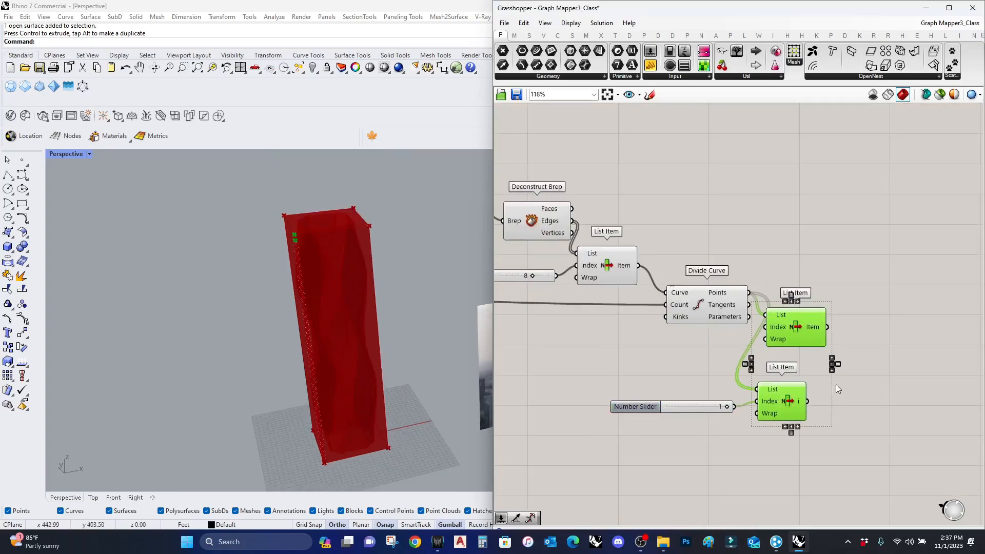
# Add a Line component with the two List Item outputs as its Start Point and End Point
pyautogui.doubleClick(884, 374)
pyautogui.write('line')
pyautogui.press('Return')
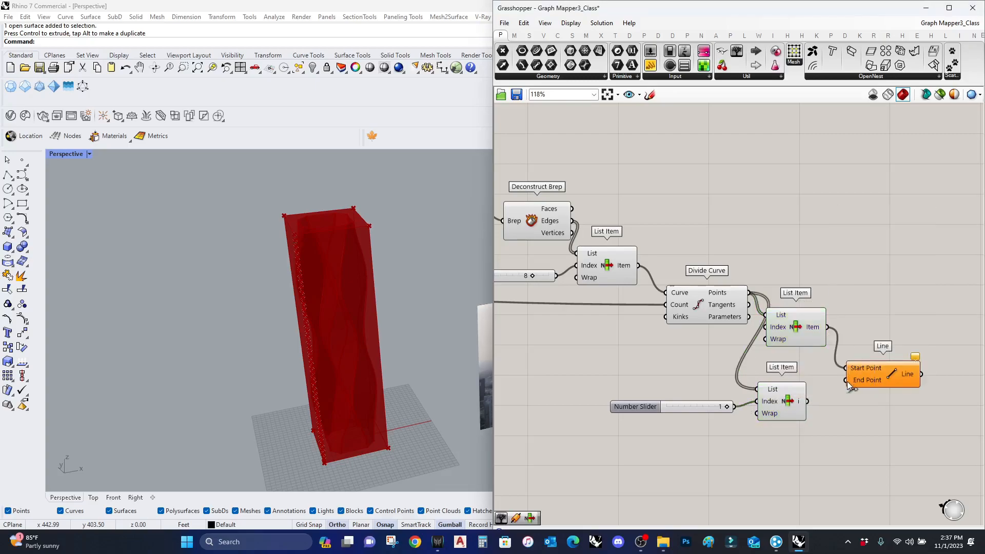
# Add a Length component and connect the Line output to its Curve input
pyautogui.moveTo(936, 365); pyautogui.dragTo(786, 356, button='right')
pyautogui.doubleClick(810, 337)
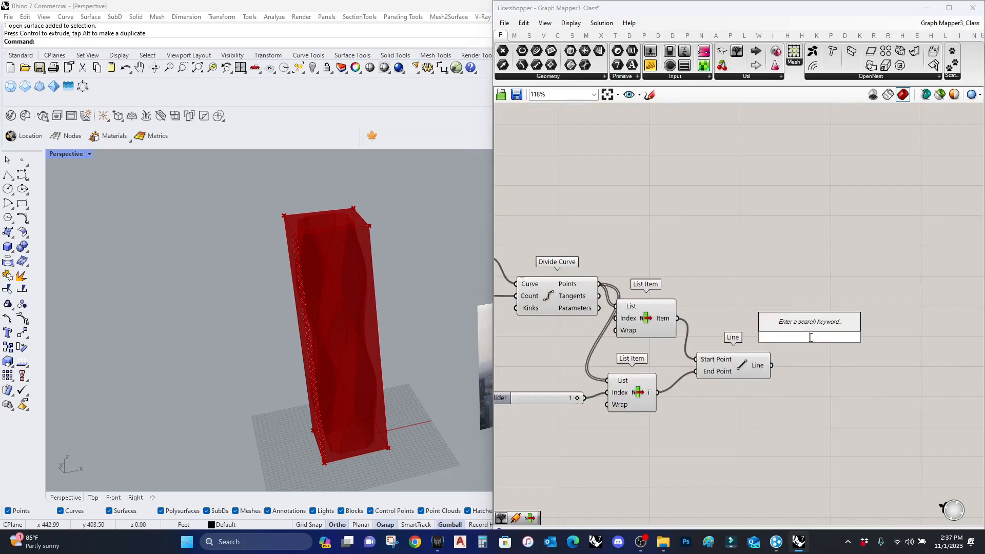
pyautogui.write('l')
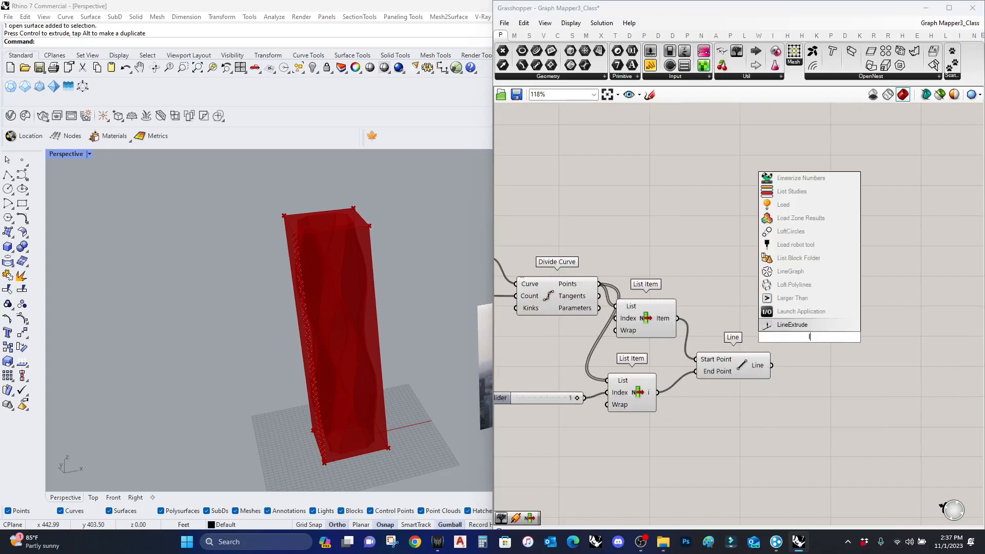
pyautogui.write('ength')
pyautogui.click(814, 314)
pyautogui.moveTo(777, 338); pyautogui.dragTo(769, 376)
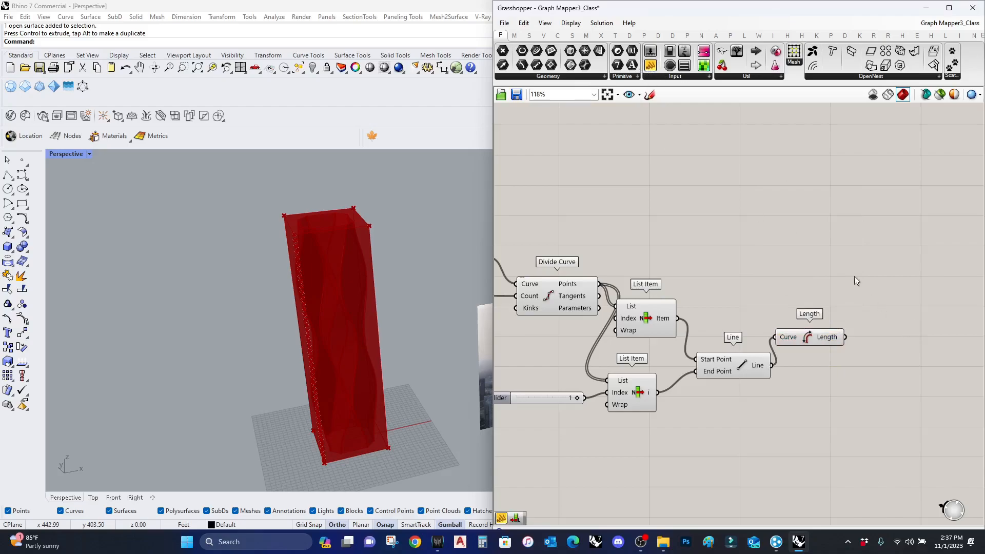
# Add a Panel and connect the Length output to it to read the spacing between the division points
pyautogui.moveTo(919, 307); pyautogui.dragTo(917, 306)
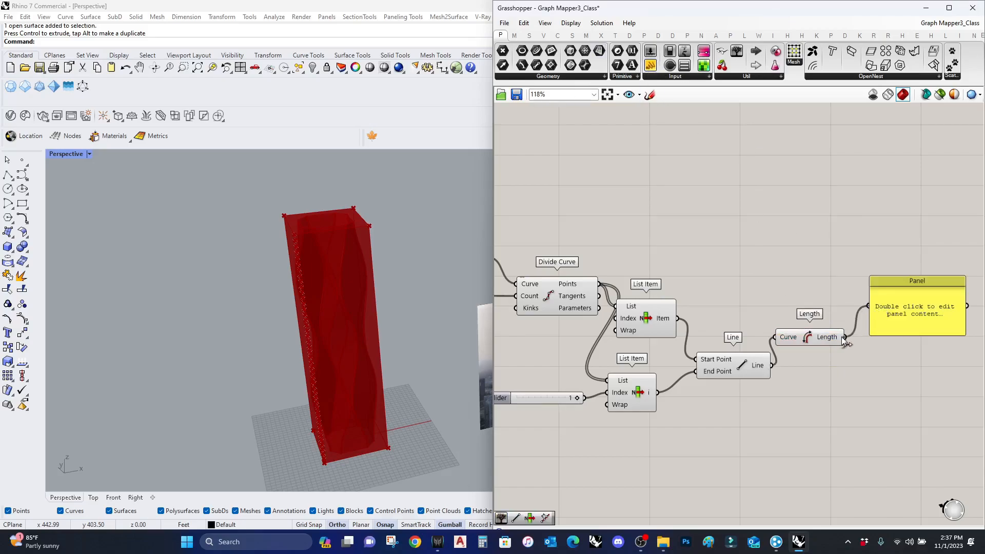
pyautogui.moveTo(844, 341); pyautogui.dragTo(844, 339)
pyautogui.moveTo(655, 390); pyautogui.dragTo(666, 389, button='right')
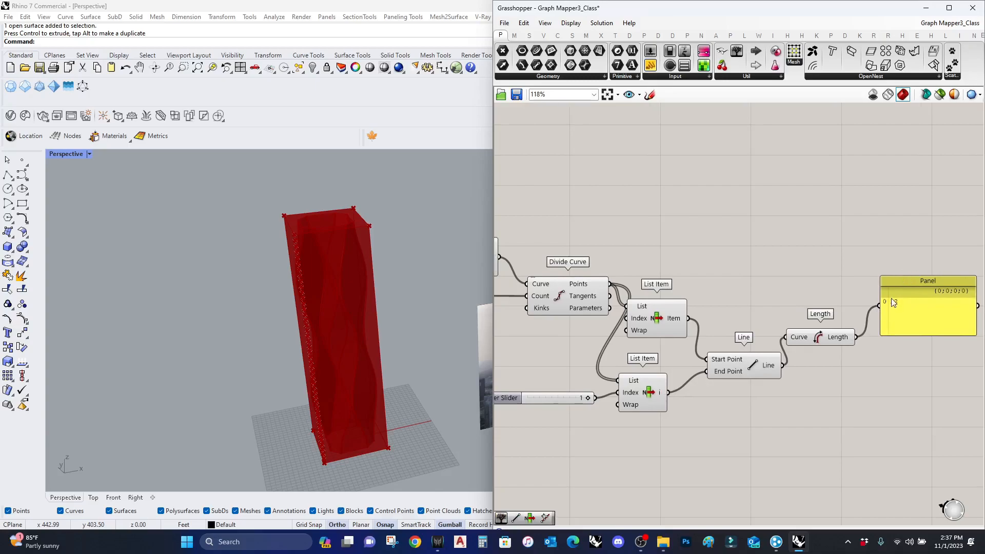
# Delete the Panel, Length, Line and two point List Item components together with their Number Slider
pyautogui.click(817, 339)
pyautogui.moveTo(900, 409); pyautogui.dragTo(595, 286)
pyautogui.press('Delete')
pyautogui.click(546, 398)
pyautogui.press('Delete')
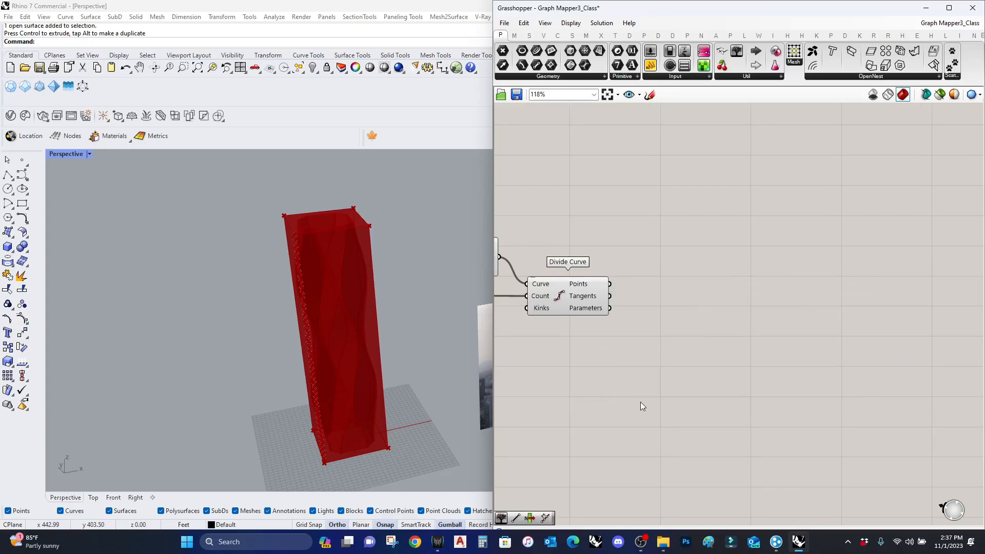
# Add a Plane Normal component and connect Divide Curve's Points to its Origin and Tangents to its Z-Axis
pyautogui.click(543, 35)
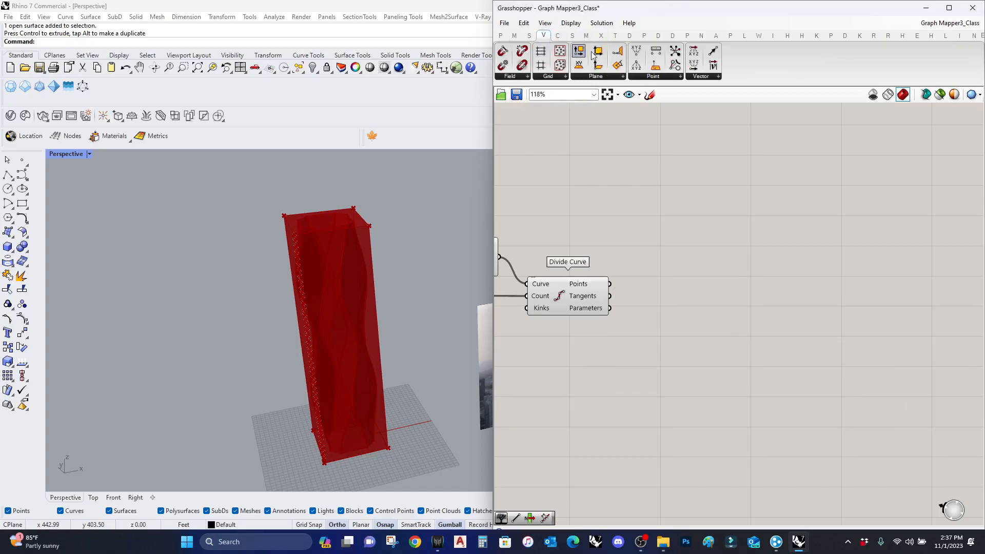
pyautogui.moveTo(598, 66); pyautogui.dragTo(607, 283)
pyautogui.scroll(3, 699, 288)
pyautogui.moveTo(662, 298); pyautogui.dragTo(588, 300)
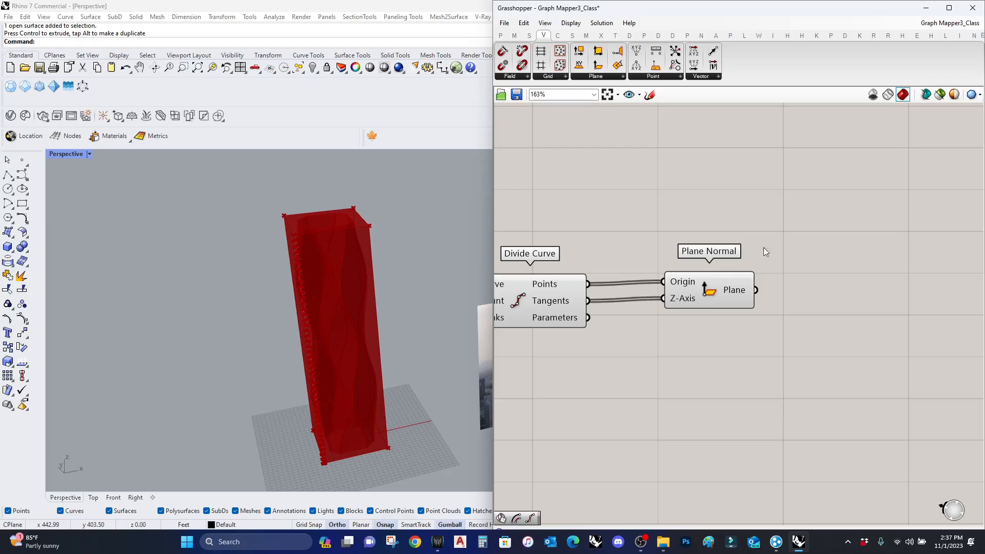
# Add a Brep | Plane intersection component and place it beyond Plane Normal
pyautogui.scroll(-3, 761, 245)
pyautogui.doubleClick(732, 230)
pyautogui.write('brep pl')
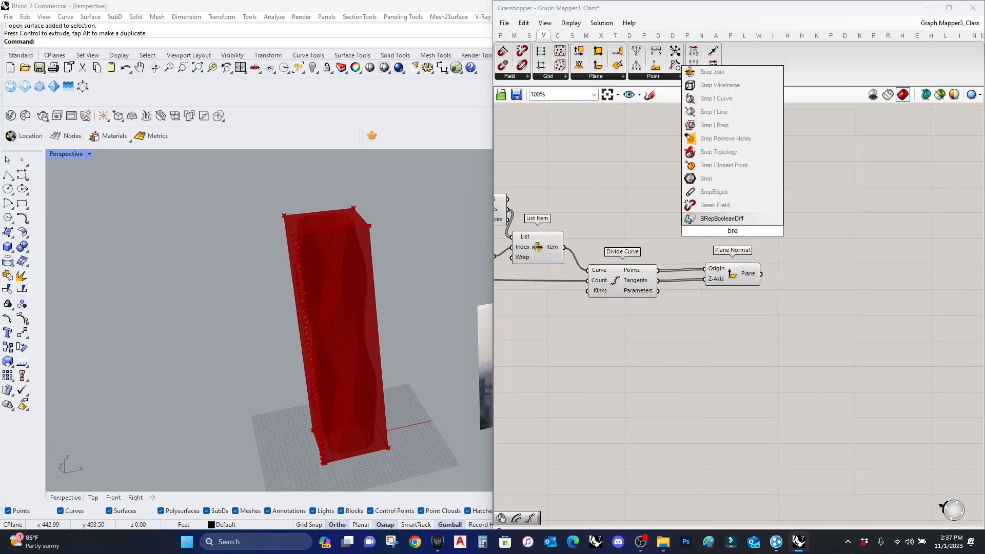
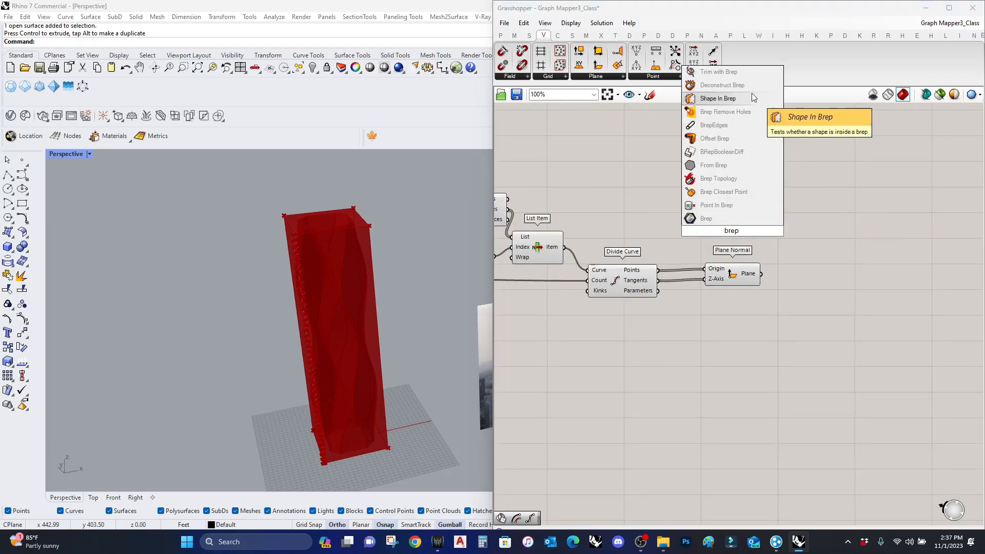
pyautogui.write(' pl')
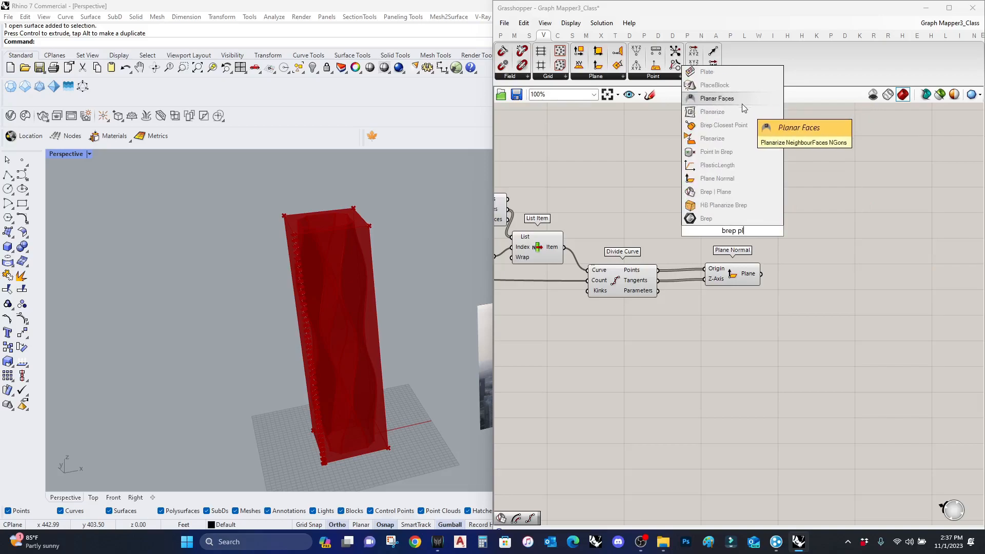
pyautogui.click(729, 195)
pyautogui.moveTo(731, 230); pyautogui.dragTo(855, 244)
# Connect Plane Normal's Plane output to the Plane input of Brep | Plane and Brep Join's Breps output to its Brep input
pyautogui.moveTo(762, 274); pyautogui.dragTo(561, 211)
pyautogui.scroll(-3, 769, 250)
pyautogui.scroll(4, 603, 204)
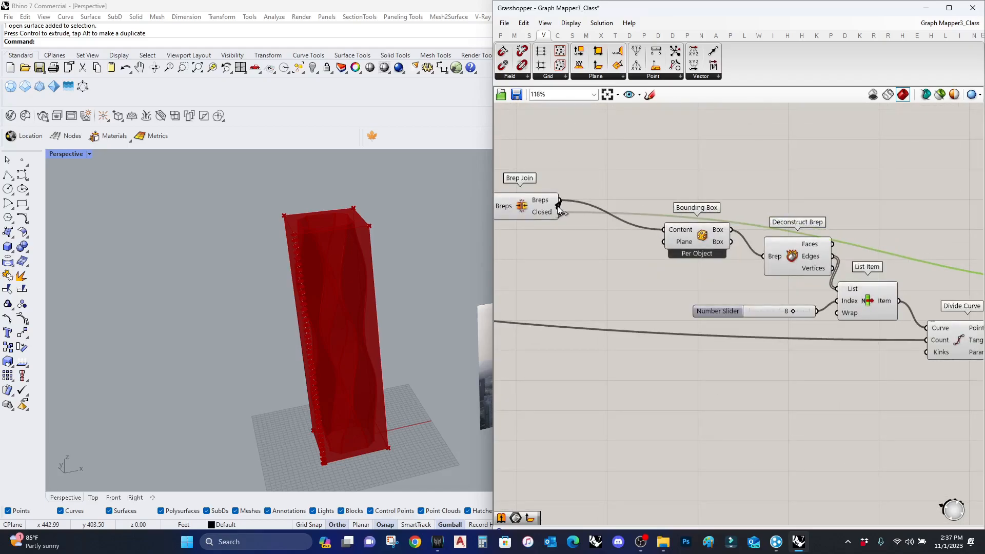
pyautogui.hotkey('ctrl', 'z')
pyautogui.scroll(-2, 732, 285)
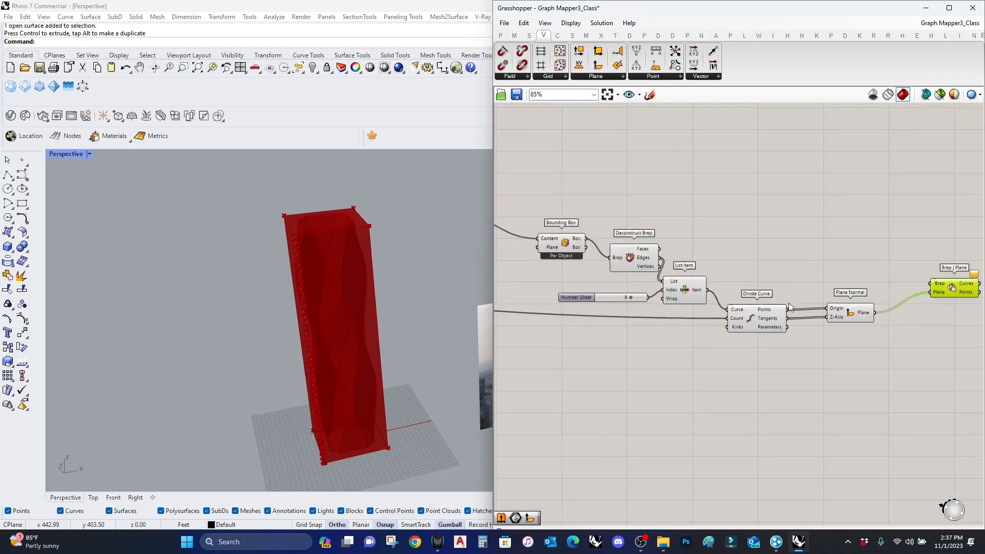
pyautogui.moveTo(934, 288); pyautogui.dragTo(546, 213)
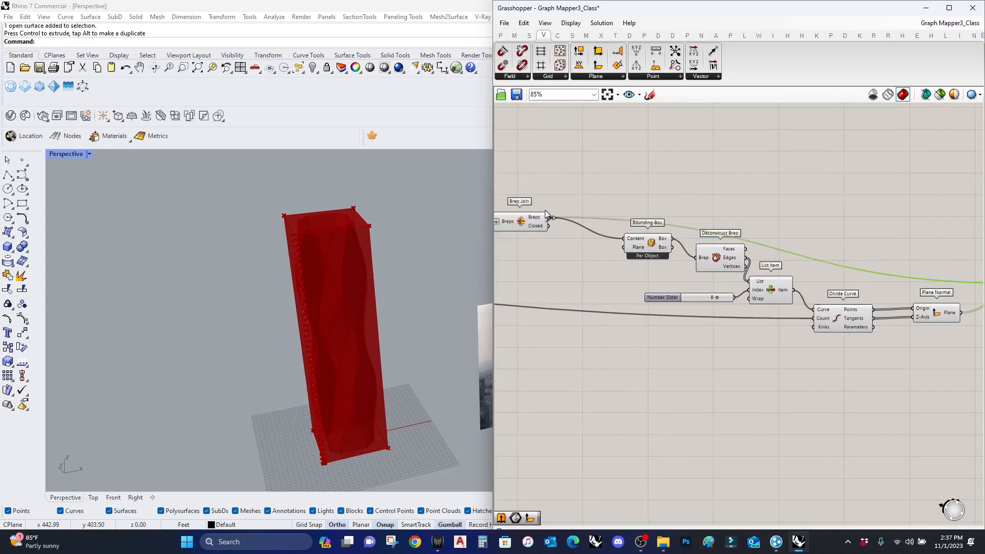
# Examine the Brep | Plane section curves along the full height of the tower
pyautogui.moveTo(885, 350); pyautogui.dragTo(733, 359, button='right')
pyautogui.scroll(3, 851, 309)
pyautogui.scroll(6, 396, 275)
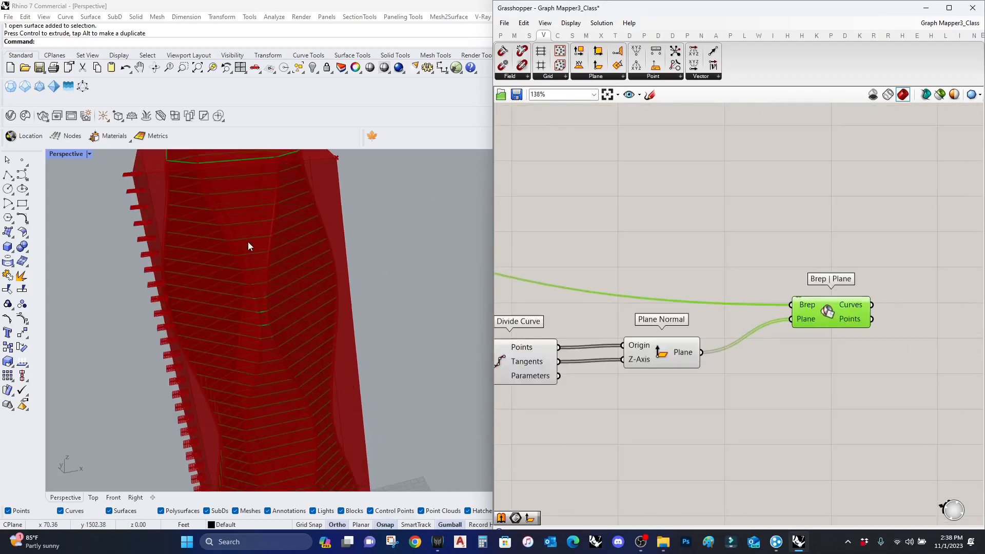
pyautogui.scroll(-3, 248, 241)
pyautogui.moveTo(242, 264); pyautogui.dragTo(222, 269, button='right')
pyautogui.scroll(-2, 222, 269)
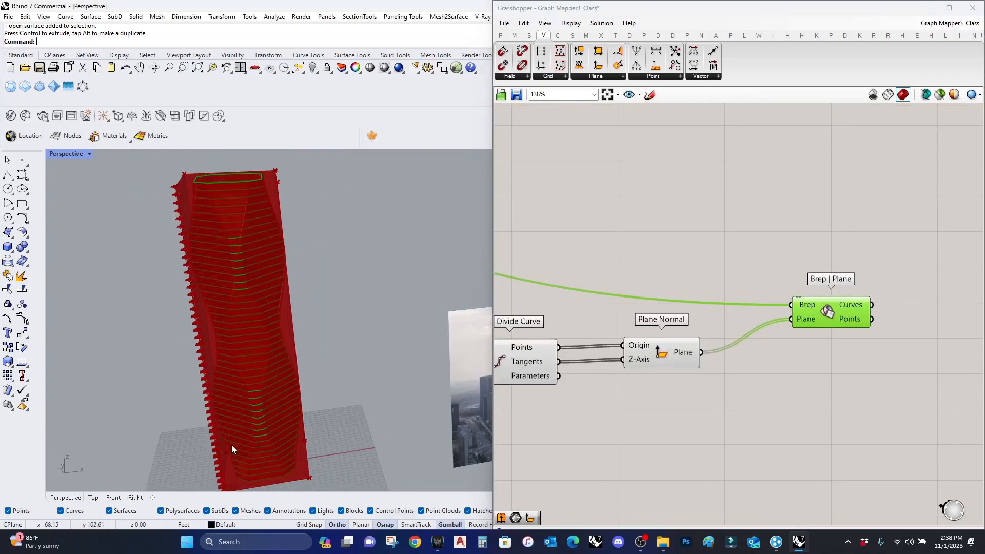
pyautogui.scroll(3, 251, 420)
# Add an Extrude component and connect Brep | Plane's Curves output to its Base input
pyautogui.moveTo(851, 399); pyautogui.dragTo(770, 356, button='right')
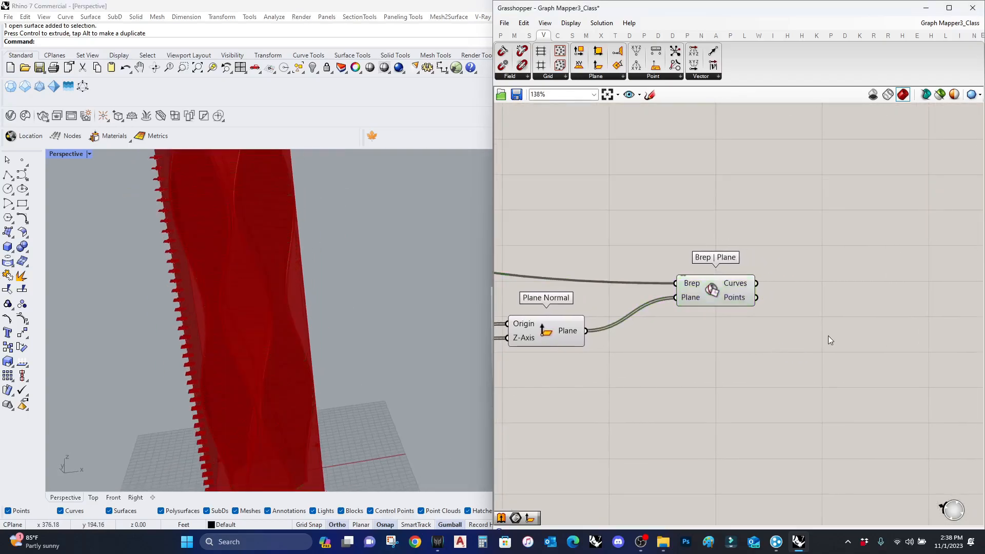
pyautogui.doubleClick(828, 335)
pyautogui.write('extru')
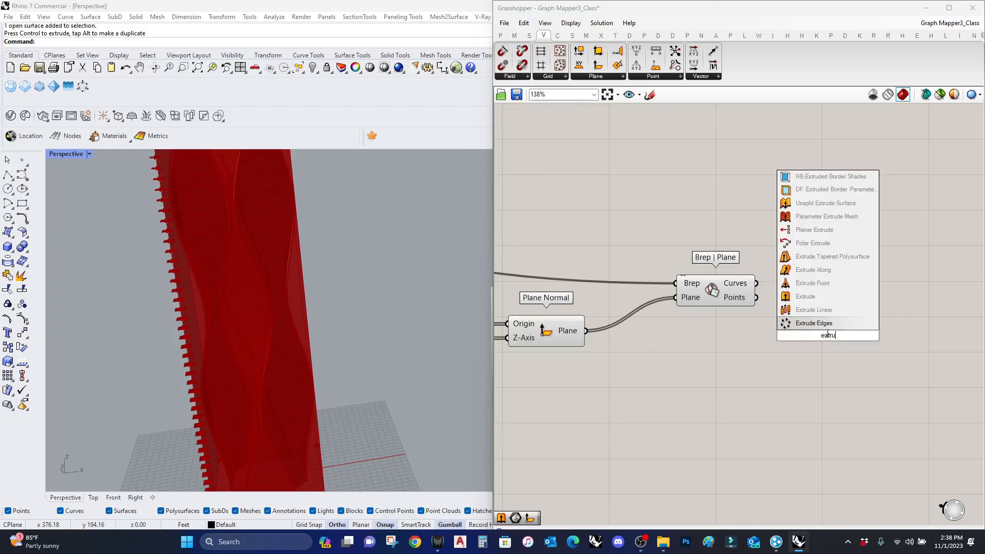
pyautogui.click(825, 297)
pyautogui.moveTo(755, 284); pyautogui.dragTo(868, 330)
# Add a Unit Z component and connect its Unit vector output to Extrude's Direction input
pyautogui.click(673, 403)
pyautogui.doubleClick(673, 402)
pyautogui.write('z')
pyautogui.click(663, 386)
pyautogui.moveTo(818, 337); pyautogui.dragTo(686, 405)
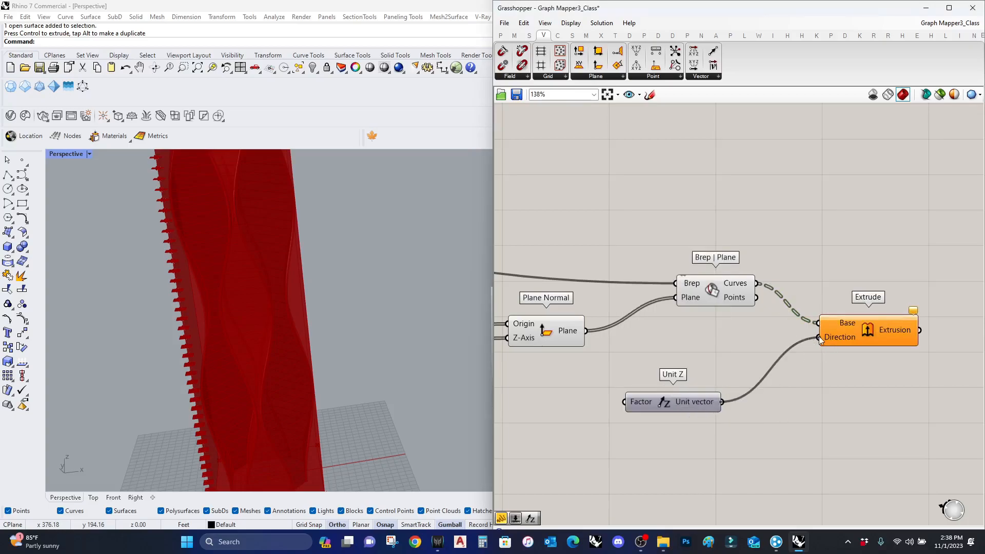
# Add an expression with a minus sign to Extrude's Direction input so the vector is reversed, keeping the canvas beside the Rhino viewport
pyautogui.rightClick(833, 337)
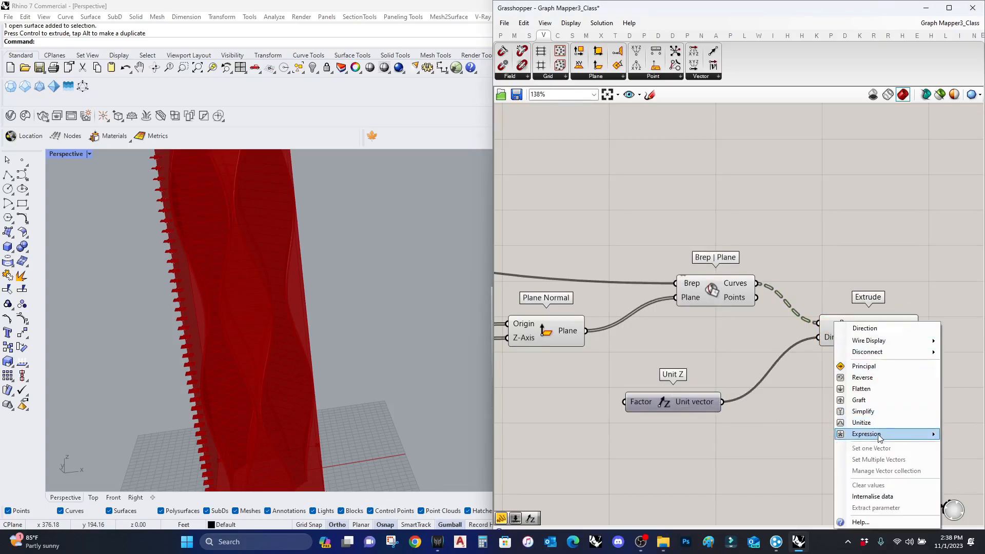
pyautogui.click(801, 36)
pyautogui.doubleClick(801, 7)
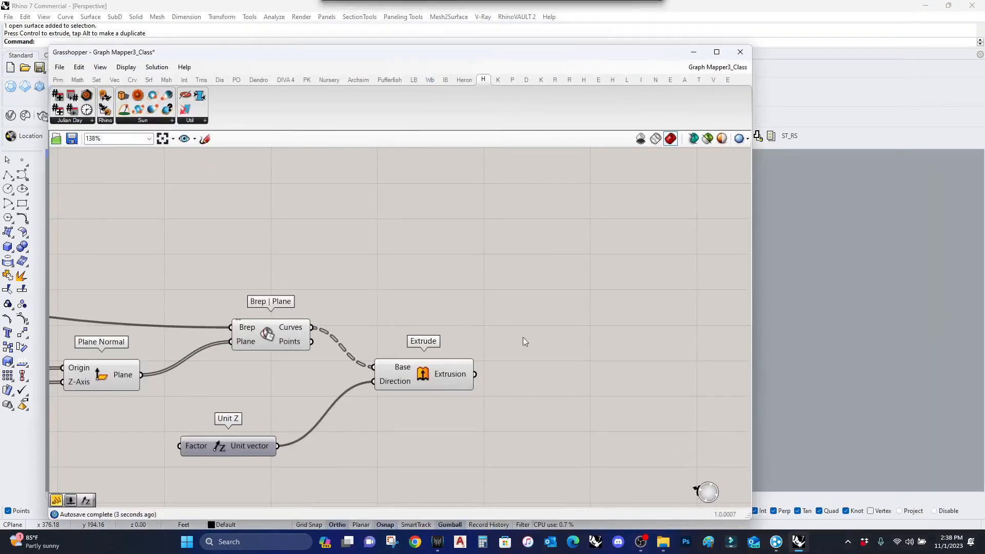
pyautogui.rightClick(389, 382)
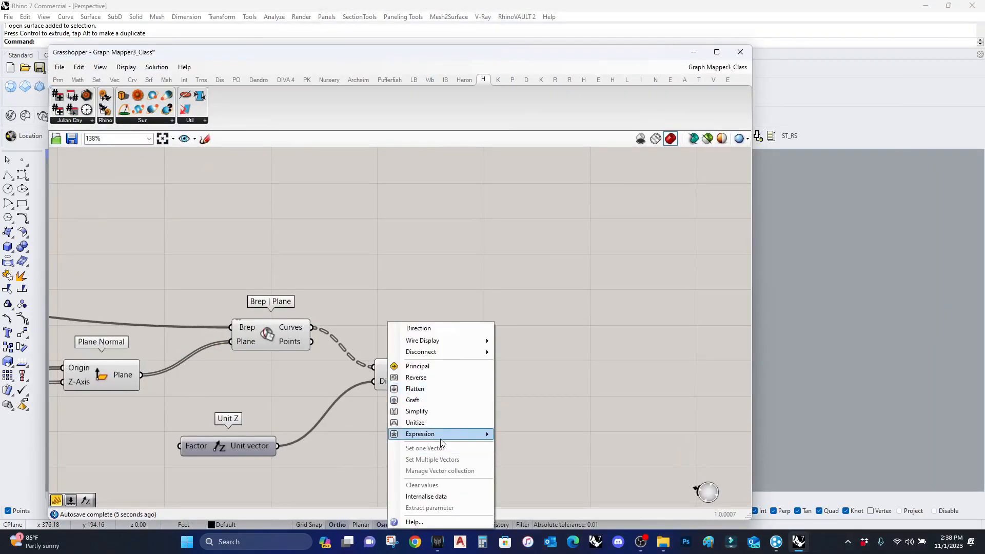
pyautogui.moveTo(480, 434)
pyautogui.click(519, 448)
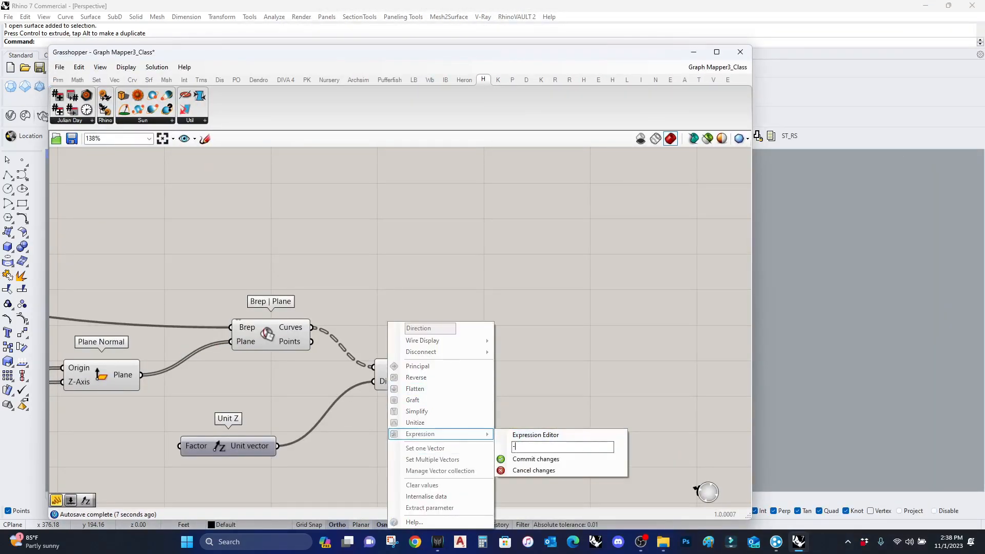
pyautogui.click(536, 459)
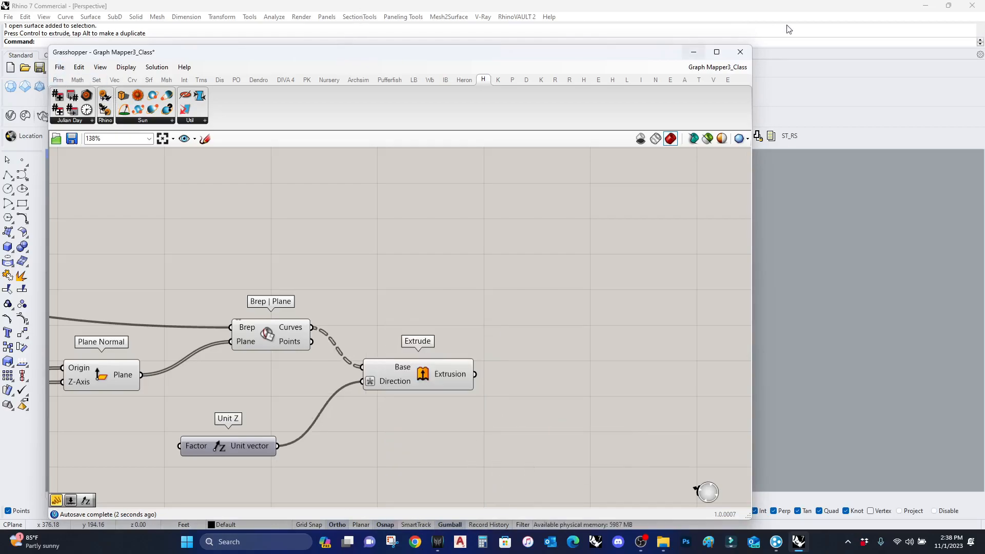
pyautogui.moveTo(560, 53); pyautogui.dragTo(930, 47)
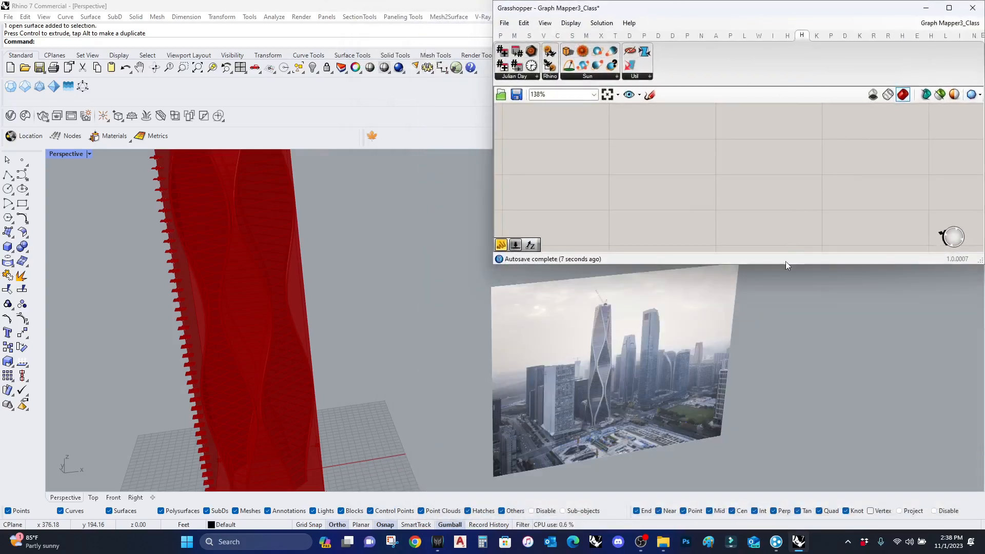
pyautogui.moveTo(786, 267); pyautogui.dragTo(786, 528)
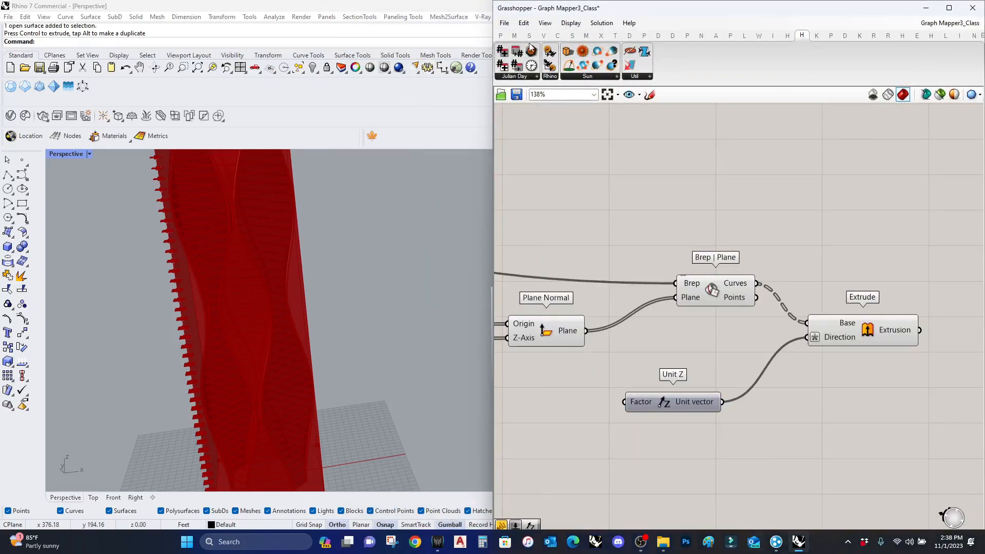
# Add a Panel, connect it to Unit Z's Factor input, and place Unit Z closer to Extrude
pyautogui.click(500, 35)
pyautogui.moveTo(650, 65); pyautogui.dragTo(595, 409)
pyautogui.doubleClick(594, 409)
pyautogui.press('BackSpace')
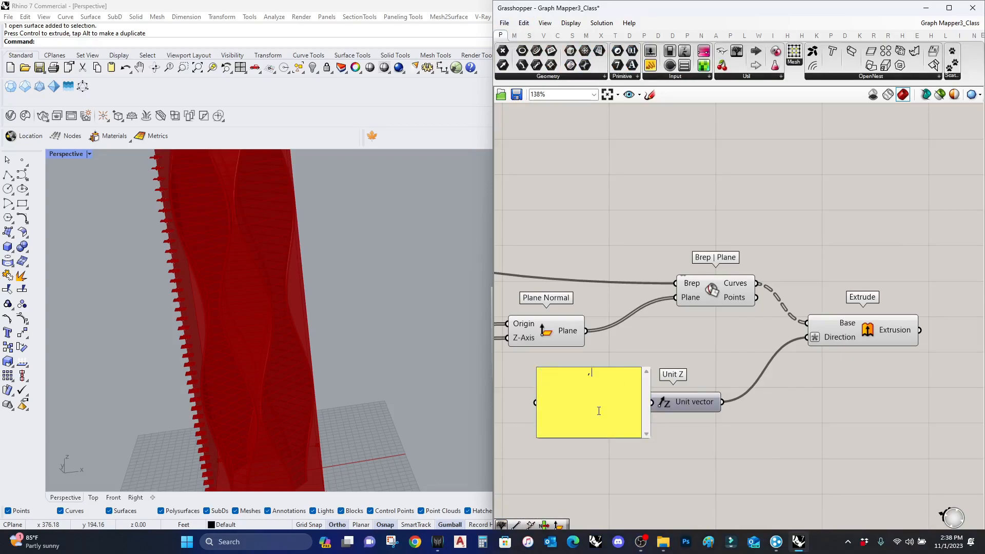
pyautogui.click(694, 435)
pyautogui.moveTo(657, 419); pyautogui.dragTo(617, 410)
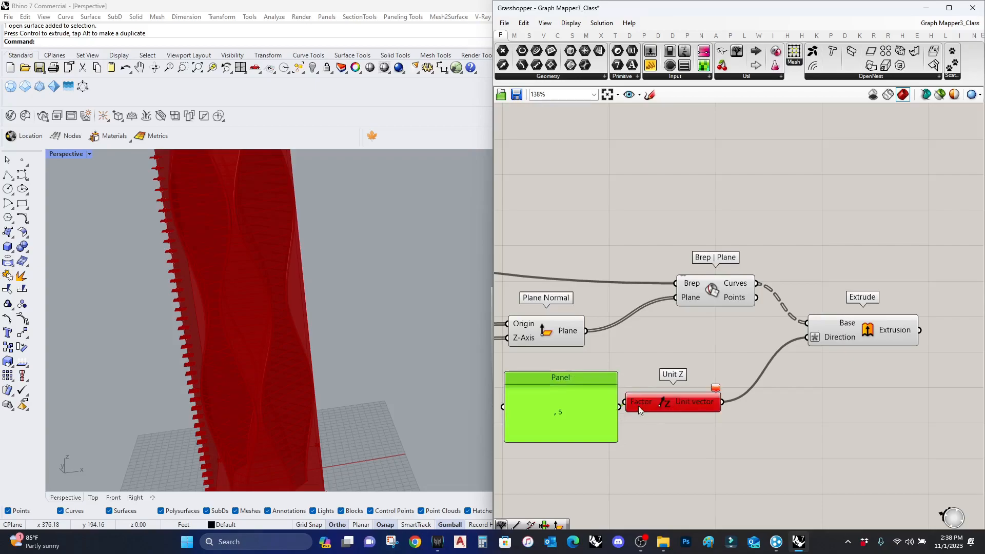
pyautogui.moveTo(692, 409); pyautogui.dragTo(740, 386)
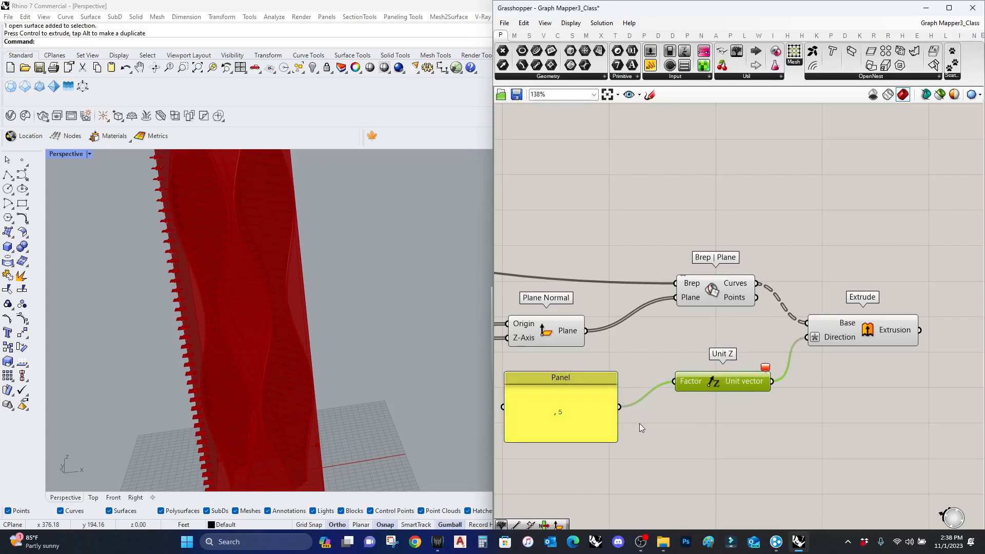
# Set the Panel's value to .5 and check the resulting extrusion on the tower
pyautogui.doubleClick(561, 414)
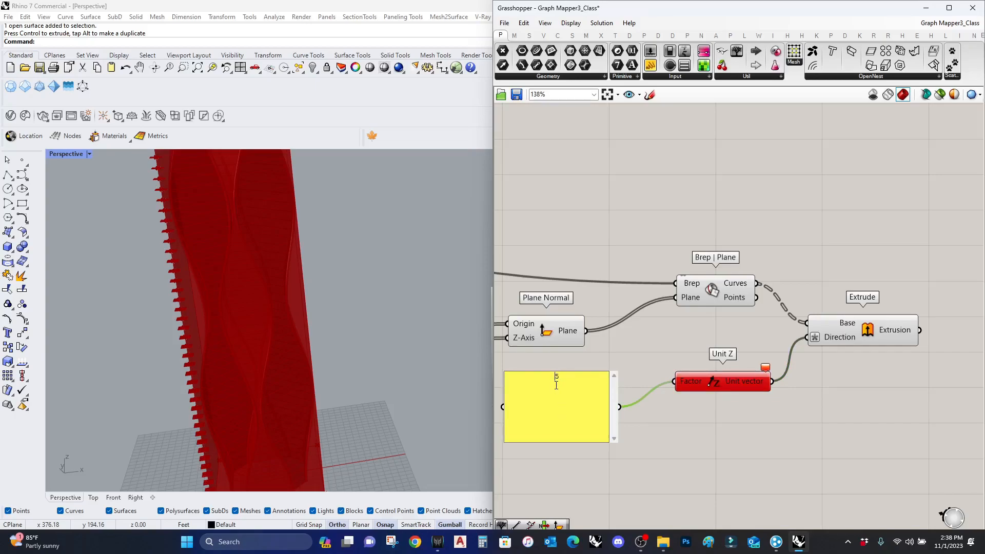
pyautogui.click(722, 425)
pyautogui.click(881, 335)
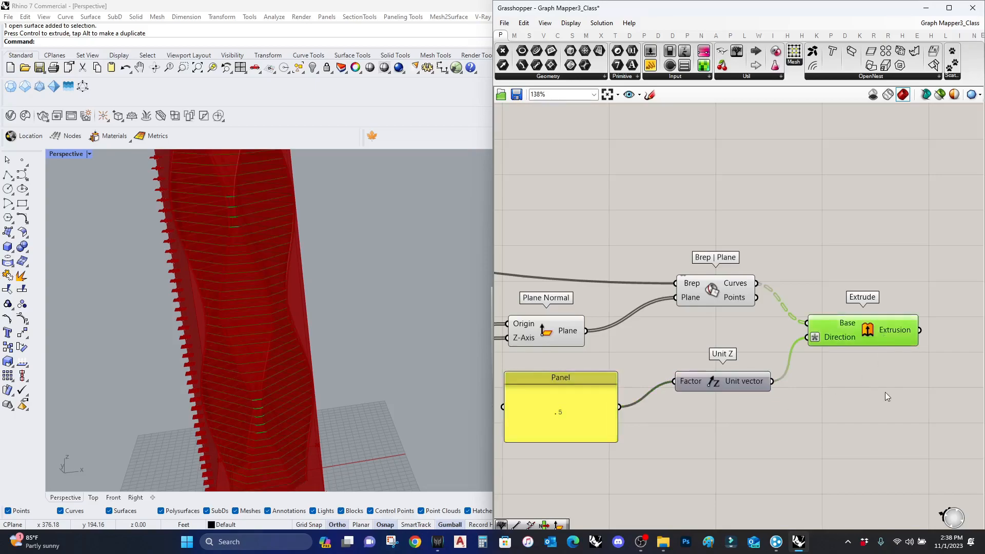
# Add a Cap Holes component, connect Extrude's Extrusion output to its Brep input, and check the capped floors
pyautogui.moveTo(961, 321); pyautogui.dragTo(851, 324, button='right')
pyautogui.doubleClick(868, 300)
pyautogui.write('cap')
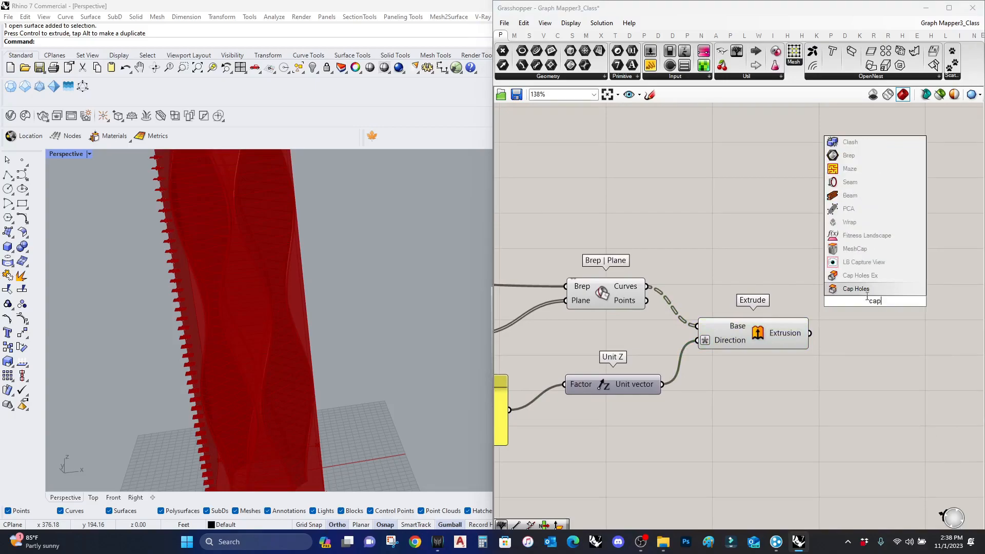
pyautogui.press('Return')
pyautogui.moveTo(840, 301); pyautogui.dragTo(809, 333)
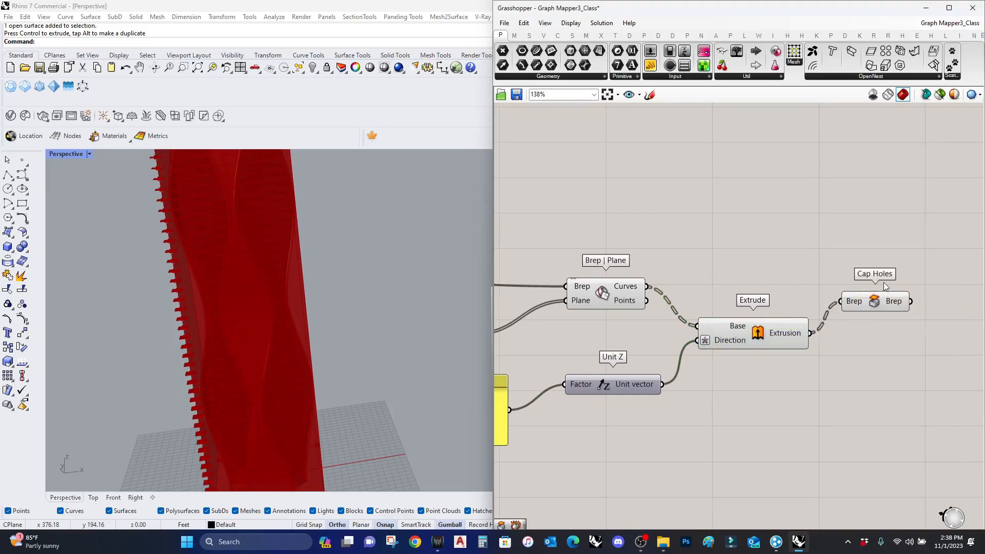
pyautogui.click(880, 305)
pyautogui.scroll(-5, 261, 288)
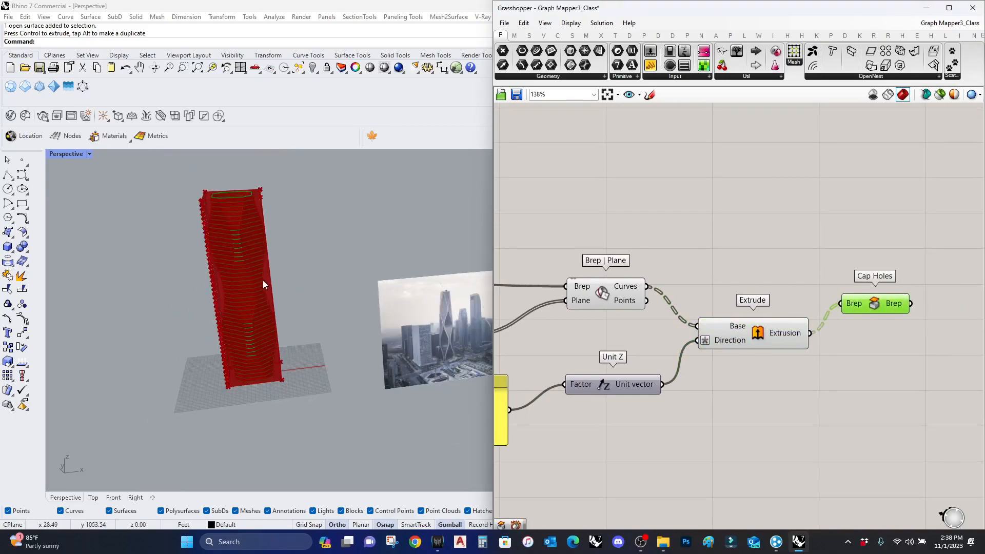
# Examine which tower geometry the Loft, Brep Join and Curve Array components produce by selecting them individually
pyautogui.scroll(-6, 719, 257)
pyautogui.moveTo(714, 239); pyautogui.dragTo(849, 377, button='right')
pyautogui.keyDown('shift'); pyautogui.moveTo(849, 397); pyautogui.dragTo(523, 242); pyautogui.keyUp('shift')
pyautogui.moveTo(664, 222); pyautogui.dragTo(797, 310, button='right')
pyautogui.moveTo(559, 251); pyautogui.dragTo(666, 247, button='right')
pyautogui.scroll(3, 643, 337)
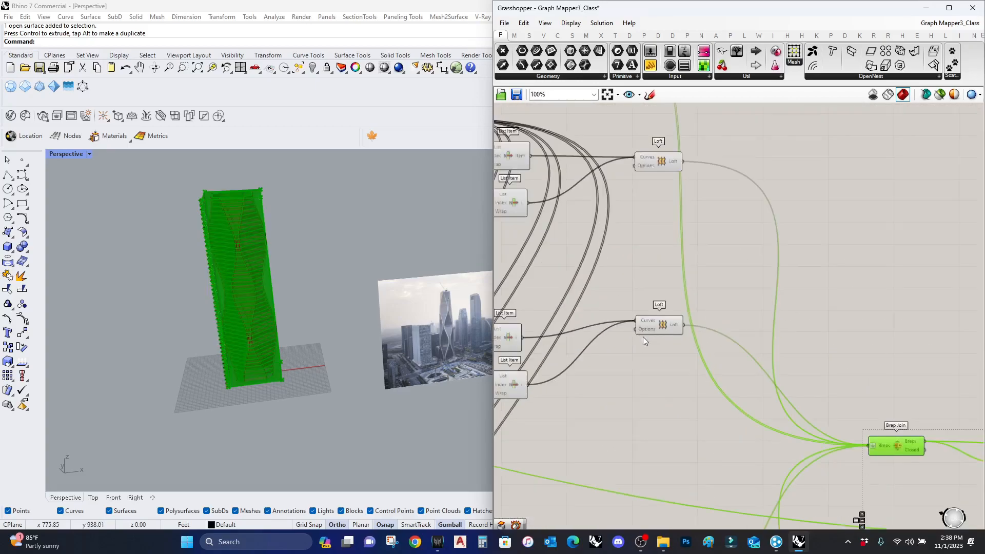
pyautogui.click(667, 325)
pyautogui.scroll(4, 841, 410)
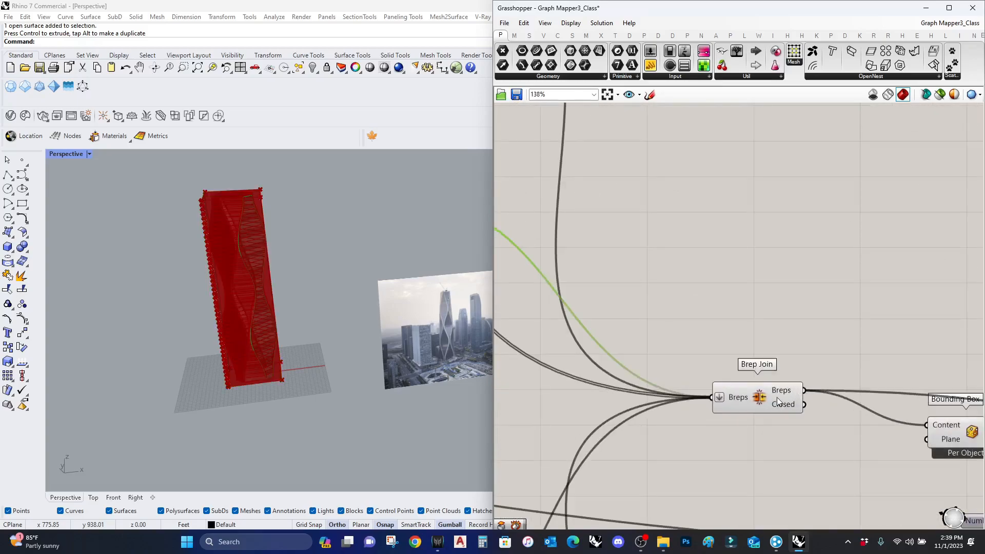
pyautogui.click(778, 402)
pyautogui.scroll(-8, 852, 254)
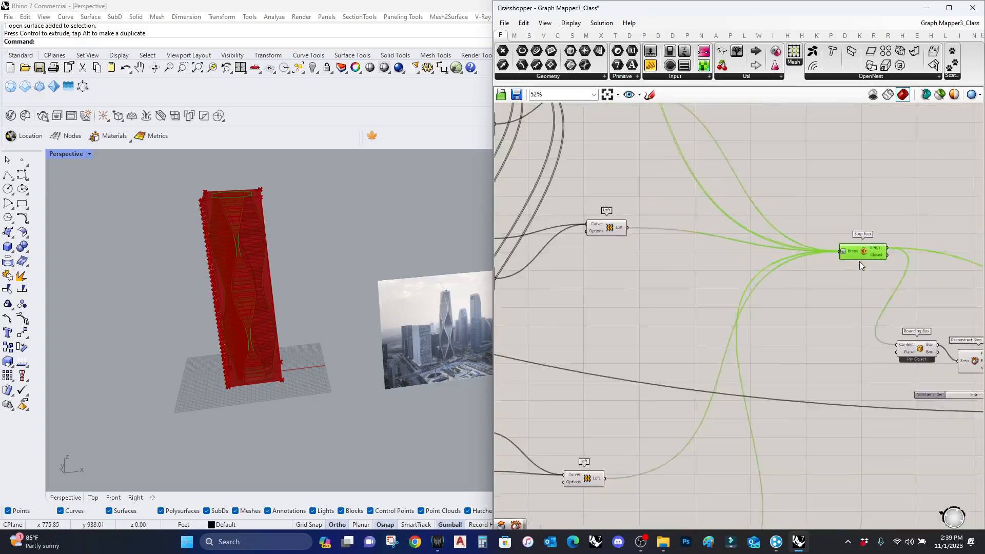
pyautogui.scroll(6, 660, 251)
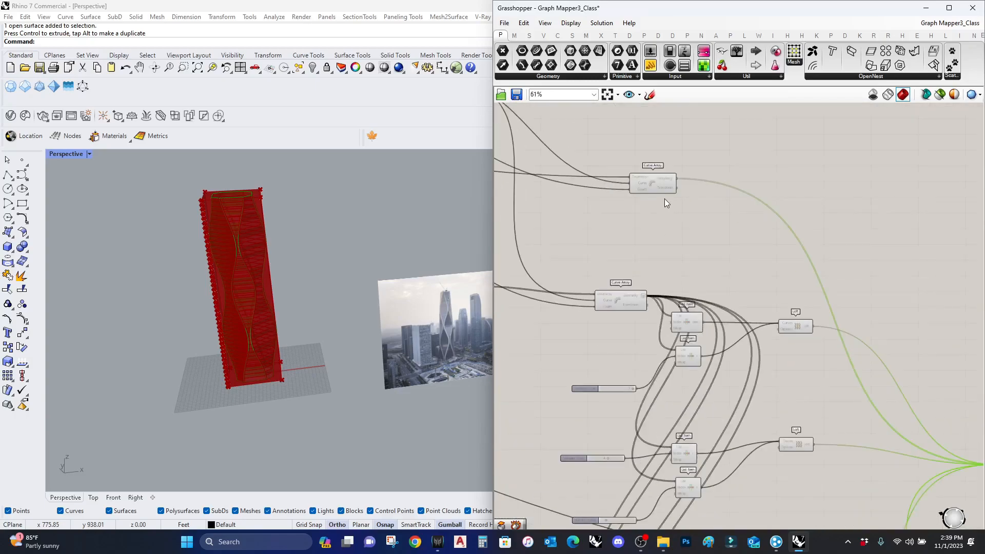
pyautogui.click(660, 186)
pyautogui.moveTo(226, 256); pyautogui.dragTo(235, 275, button='right')
pyautogui.scroll(-6, 647, 261)
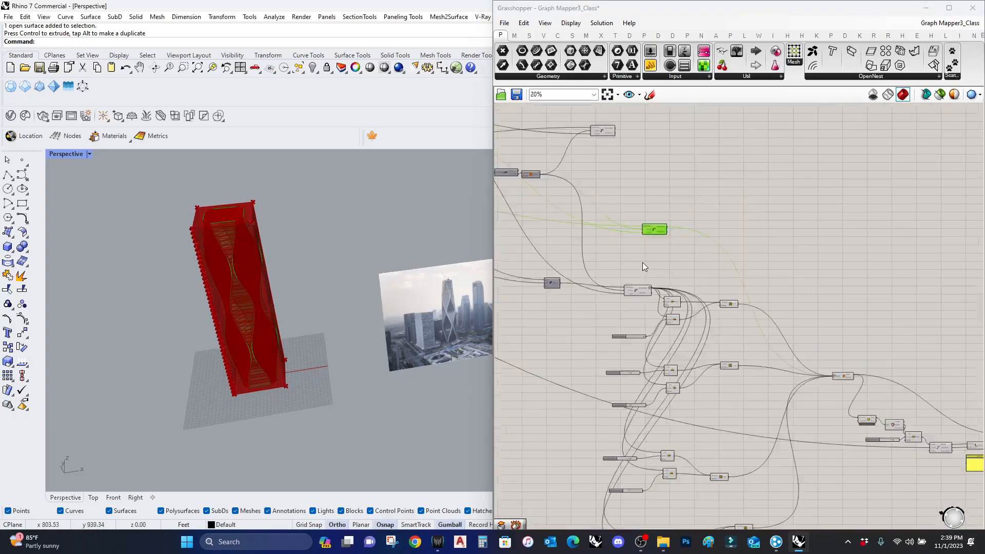
# Turn off the preview of all components from Bounding Box through Extrude, leaving out Cap Holes
pyautogui.scroll(6, 837, 359)
pyautogui.moveTo(854, 431); pyautogui.dragTo(732, 381, button='right')
pyautogui.scroll(-3, 835, 368)
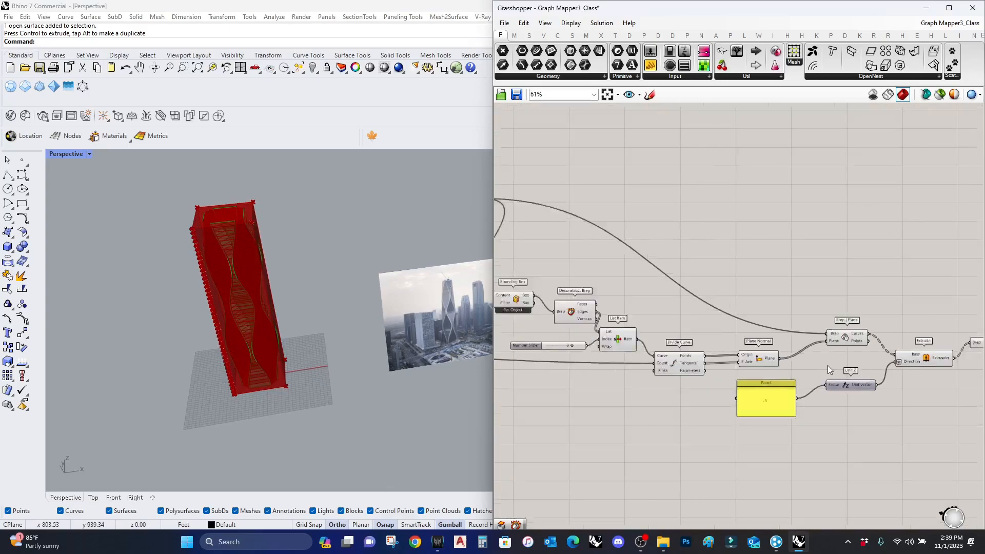
pyautogui.scroll(2, 719, 398)
pyautogui.scroll(-3, 836, 395)
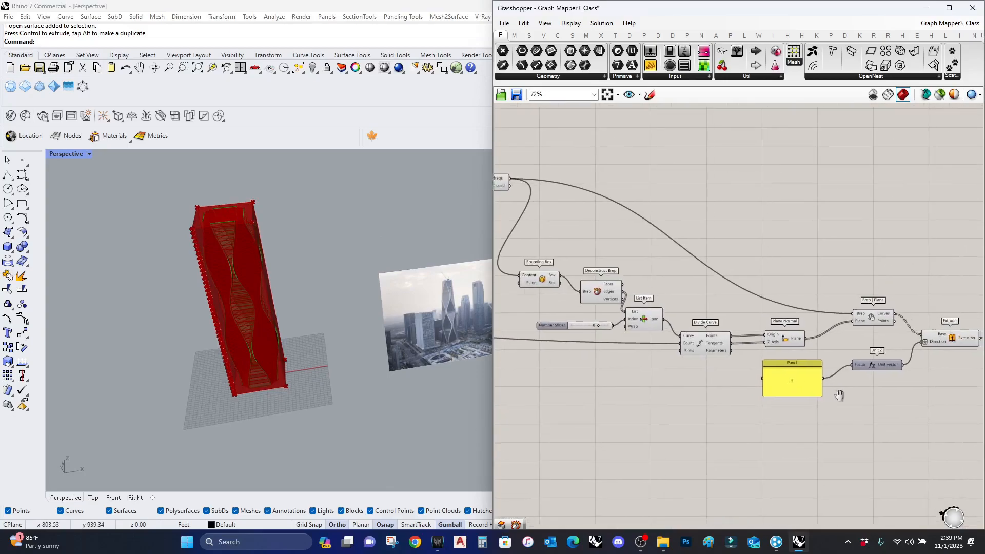
pyautogui.moveTo(904, 416); pyautogui.dragTo(640, 306)
pyautogui.middleClick(711, 346)
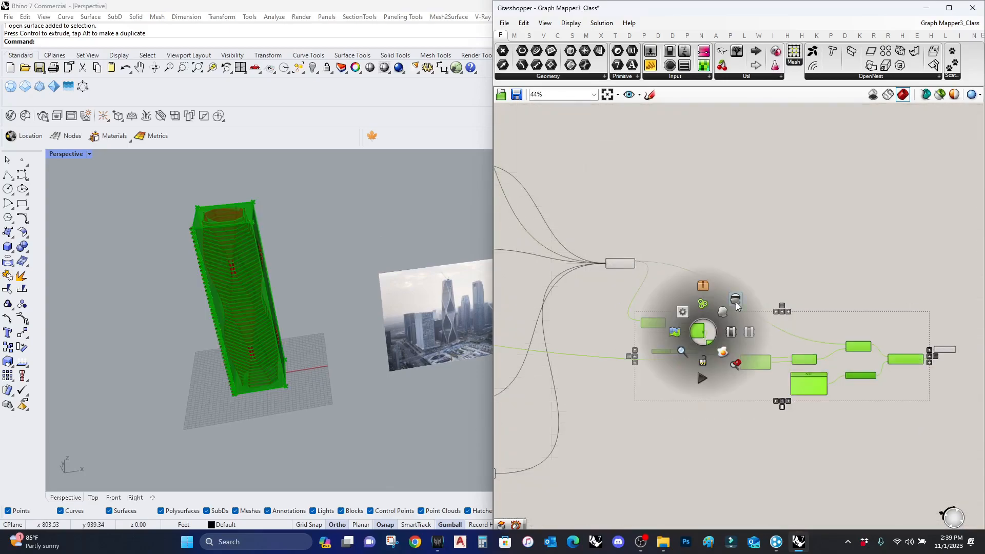
pyautogui.click(740, 303)
# Inspect Brep Join and the upstream Curve Array components to find the source of the tower's wavy edge curves
pyautogui.scroll(2, 617, 281)
pyautogui.click(624, 249)
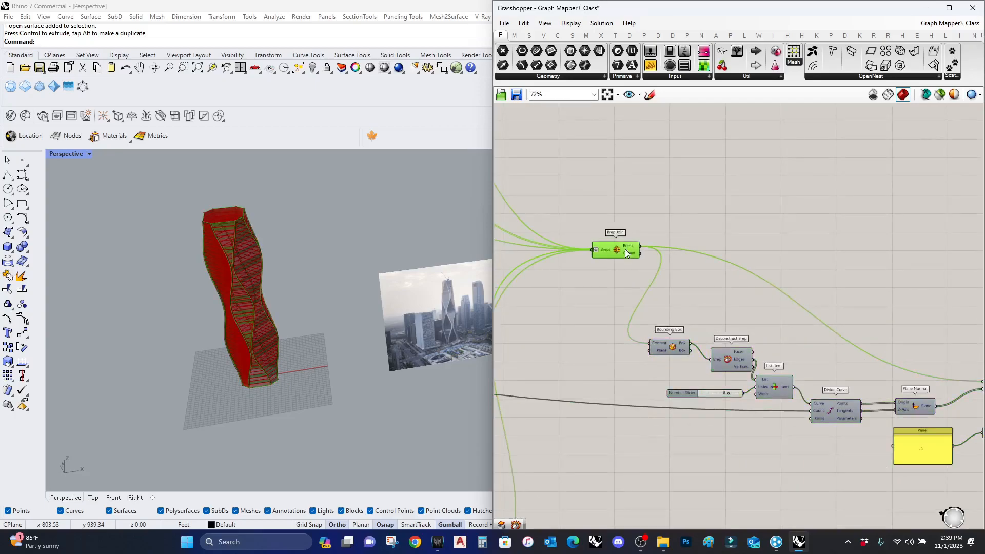
pyautogui.scroll(1, 593, 261)
pyautogui.scroll(-5, 839, 258)
pyautogui.scroll(6, 651, 208)
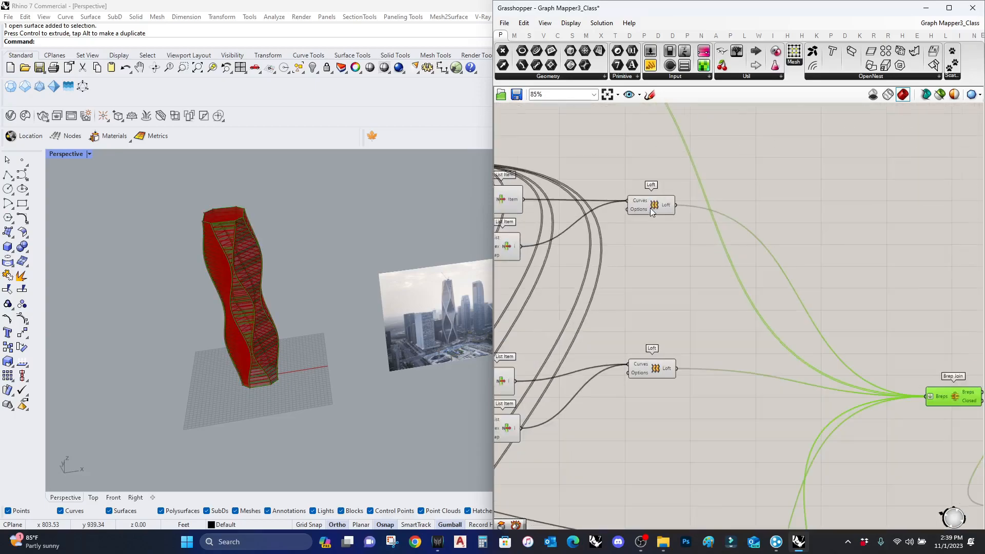
pyautogui.scroll(-5, 664, 282)
pyautogui.scroll(3, 611, 250)
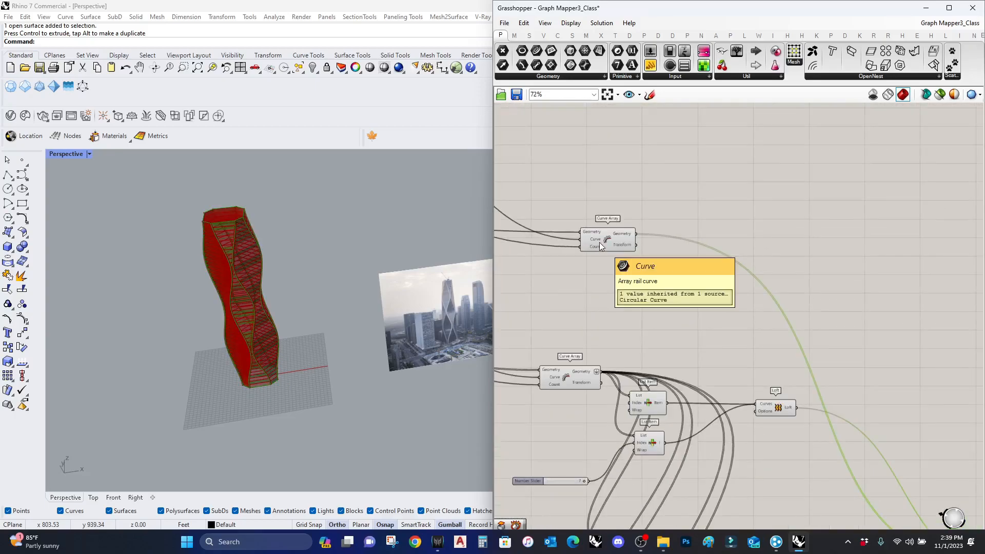
pyautogui.click(599, 242)
pyautogui.moveTo(600, 242); pyautogui.dragTo(622, 325, button='right')
pyautogui.scroll(-2, 665, 267)
pyautogui.scroll(2, 632, 243)
pyautogui.scroll(-2, 602, 216)
pyautogui.scroll(2, 563, 162)
pyautogui.click(568, 174)
# Add a Custom Preview component beside the uppermost Curve Array and connect that array's Geometry output to its Geometry input
pyautogui.moveTo(732, 200); pyautogui.dragTo(693, 236, button='right')
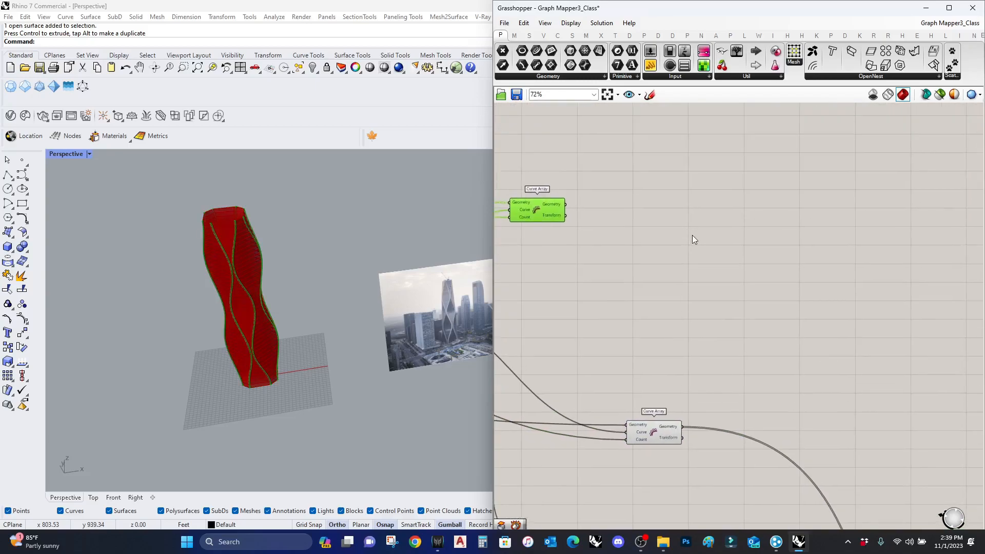
pyautogui.moveTo(544, 208); pyautogui.dragTo(605, 195)
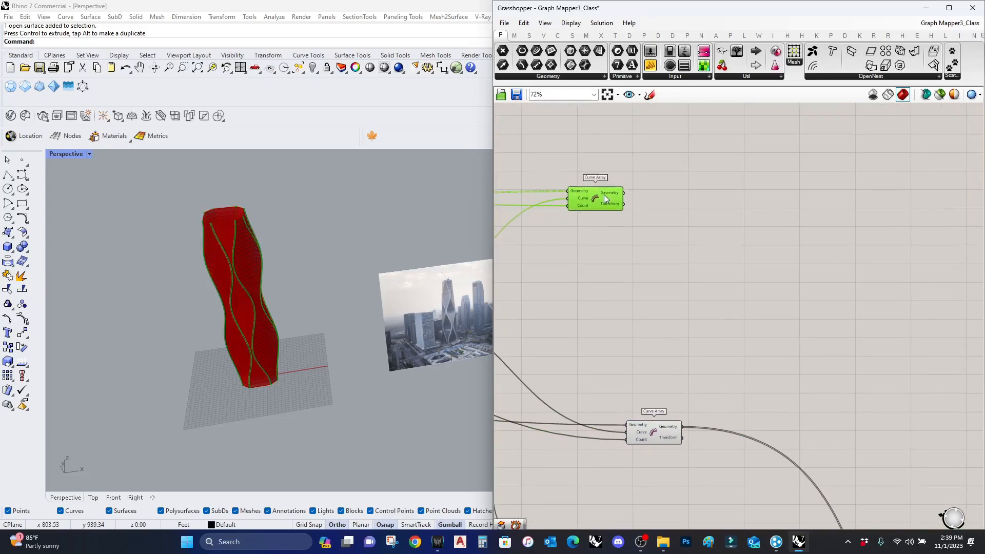
pyautogui.doubleClick(681, 207)
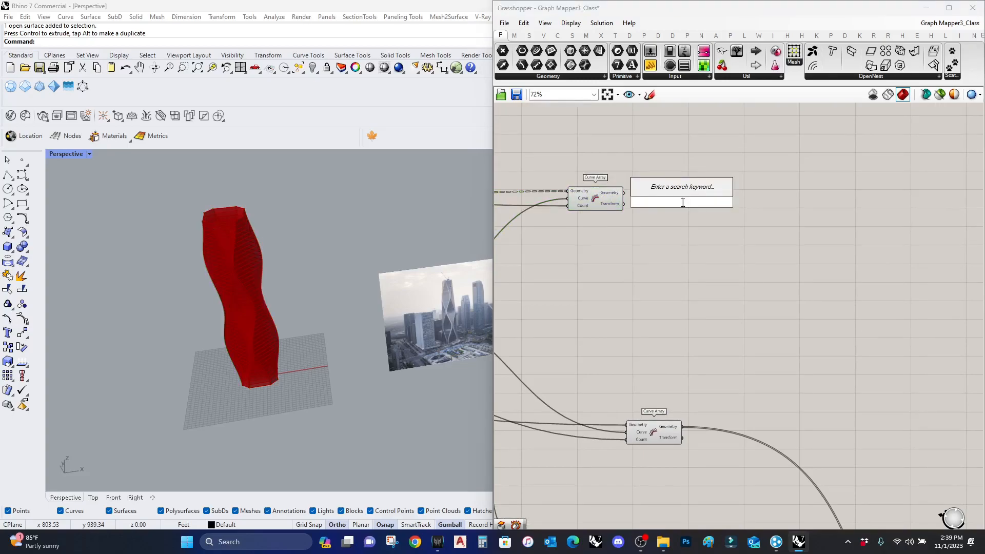
pyautogui.write('previ')
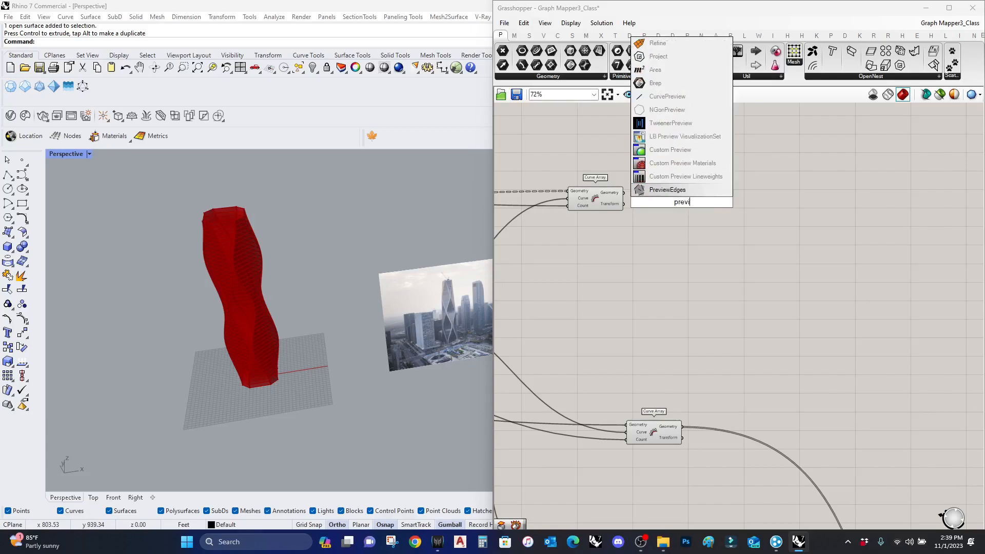
pyautogui.click(667, 149)
pyautogui.moveTo(644, 203); pyautogui.dragTo(624, 193)
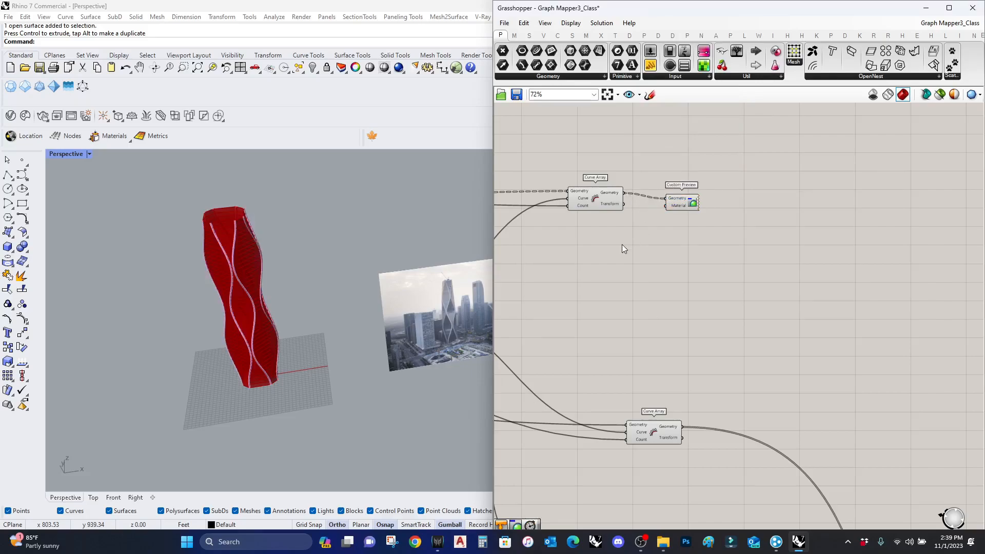
# Turn off the preview of all components upstream of Brep Join, from the initial inputs through the Curve Array and Loft components
pyautogui.click(603, 205)
pyautogui.scroll(-5, 636, 242)
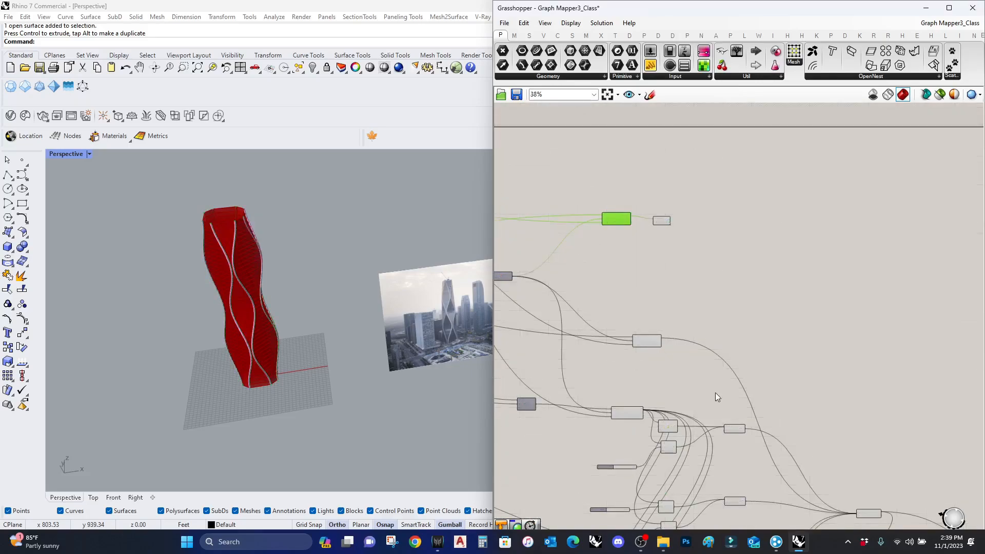
pyautogui.moveTo(771, 489); pyautogui.dragTo(606, 277)
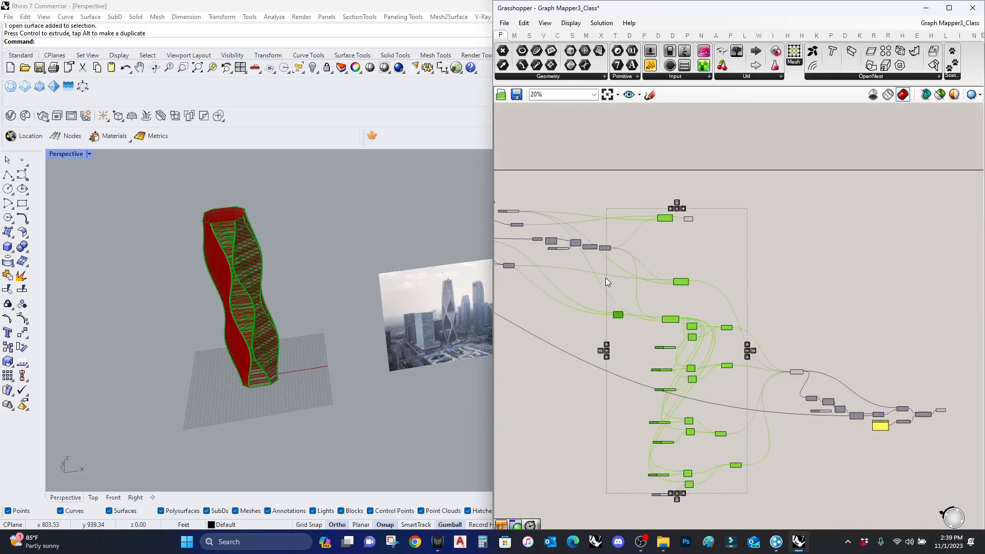
pyautogui.scroll(-1, 717, 418)
pyautogui.keyDown('shift'); pyautogui.moveTo(722, 422); pyautogui.dragTo(534, 172); pyautogui.keyUp('shift')
pyautogui.moveTo(594, 426); pyautogui.dragTo(829, 404, button='right')
pyautogui.keyDown('shift'); pyautogui.moveTo(837, 396); pyautogui.dragTo(502, 124); pyautogui.keyUp('shift')
pyautogui.middleClick(795, 224)
pyautogui.click(821, 200)
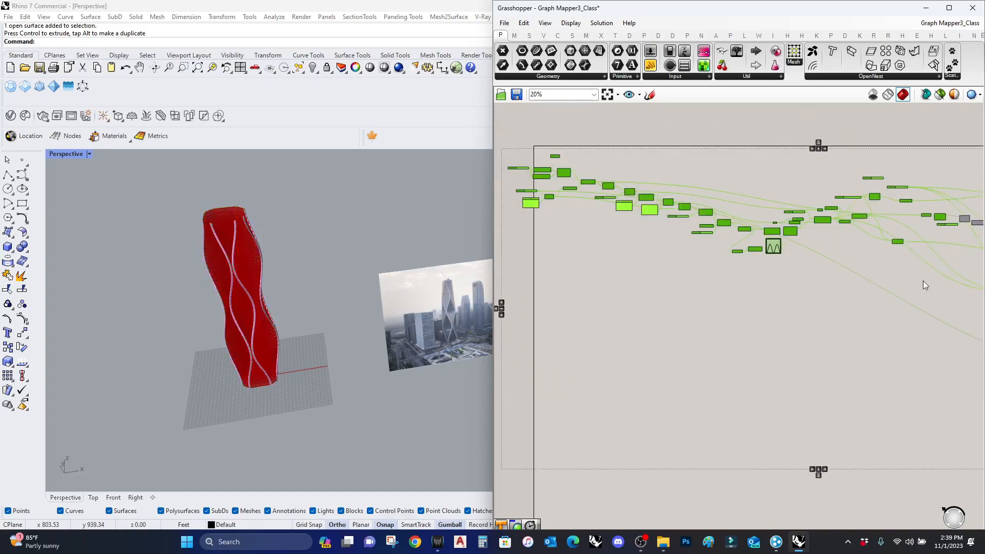
# Place a copy of the Custom Preview near Brep Join and feed its Geometry input from the Breps output
pyautogui.moveTo(922, 281); pyautogui.dragTo(579, 313, button='right')
pyautogui.scroll(4, 734, 218)
pyautogui.click(796, 264)
pyautogui.moveTo(731, 233); pyautogui.dragTo(904, 240)
pyautogui.moveTo(843, 339); pyautogui.dragTo(563, 223, button='right')
pyautogui.scroll(-2, 618, 245)
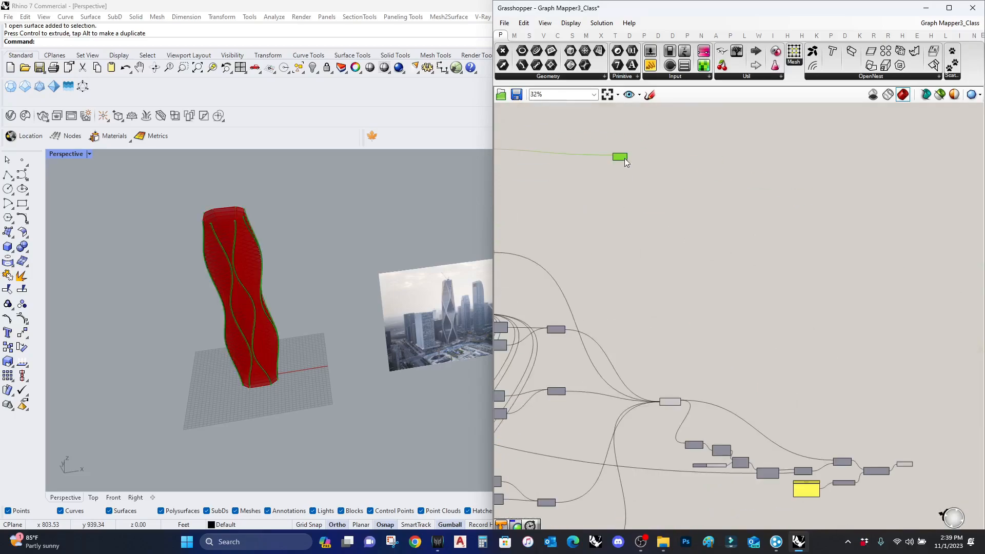
pyautogui.moveTo(621, 157); pyautogui.dragTo(805, 278)
pyautogui.scroll(6, 667, 410)
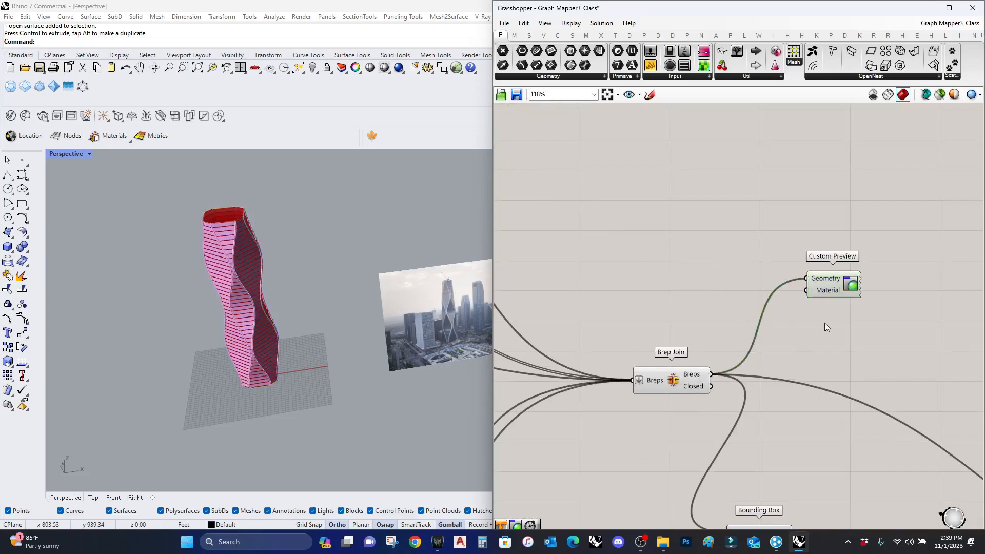
# Add a Colour Swatch and connect it to the Material input of Brep Join's Custom Preview
pyautogui.doubleClick(718, 288)
pyautogui.write('swatch')
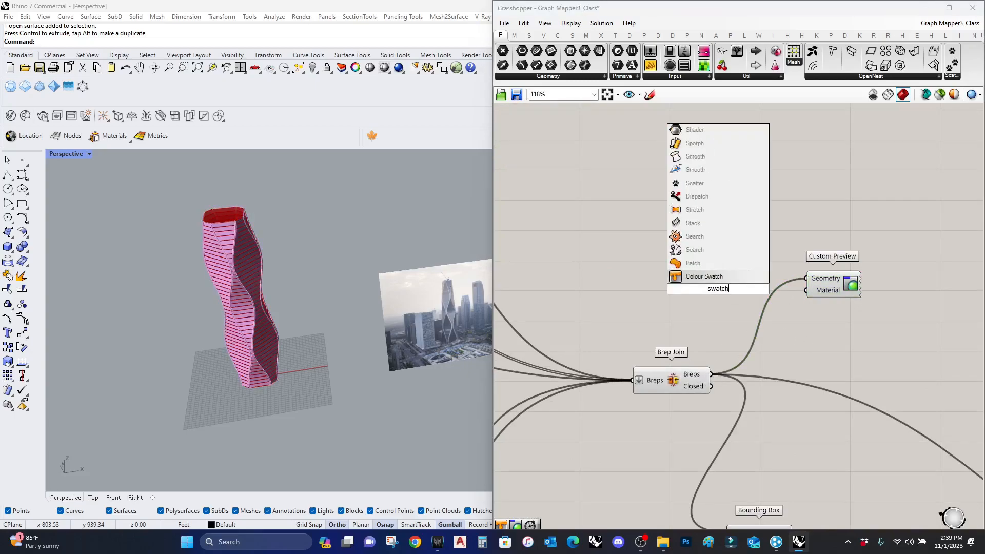
pyautogui.click(708, 278)
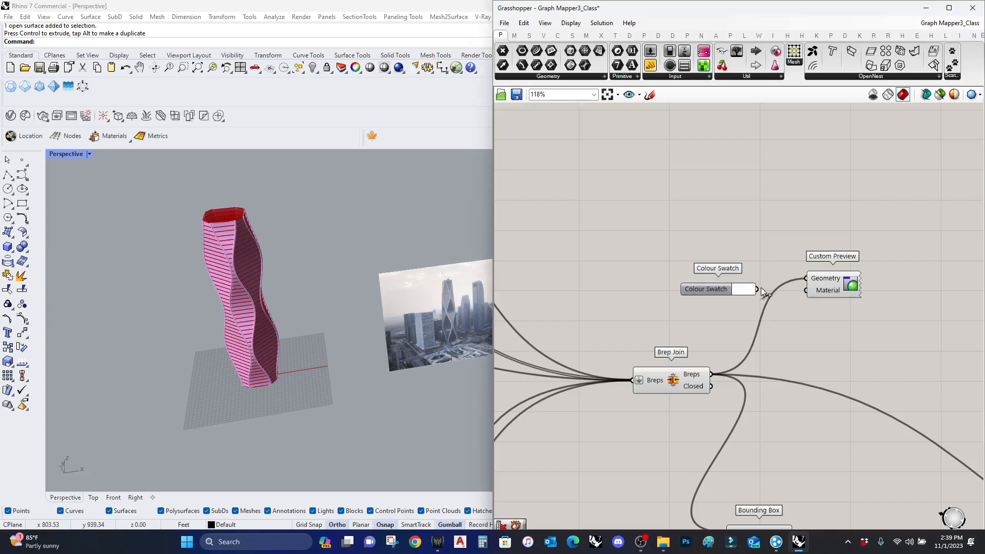
pyautogui.moveTo(808, 291); pyautogui.dragTo(807, 290)
pyautogui.click(872, 326)
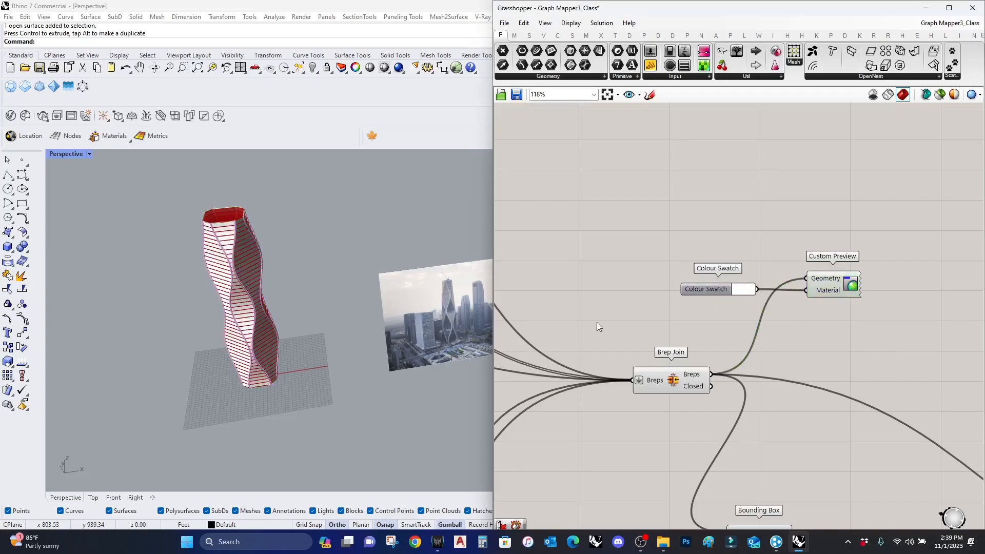
# Duplicate the Colour Swatch and Custom Preview pair beside Cap Holes and connect Cap Holes' Brep output to the copy's Geometry input
pyautogui.scroll(-4, 762, 336)
pyautogui.moveTo(820, 322); pyautogui.dragTo(713, 275)
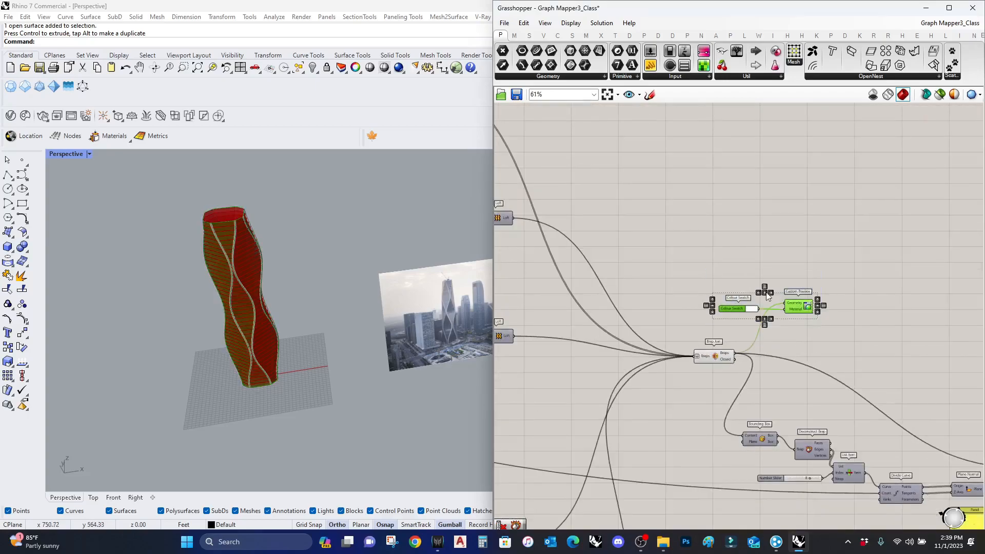
pyautogui.moveTo(713, 274); pyautogui.dragTo(588, 235, button='right')
pyautogui.moveTo(965, 488); pyautogui.dragTo(715, 488, button='right')
pyautogui.moveTo(949, 465); pyautogui.dragTo(777, 420)
pyautogui.scroll(3, 850, 462)
pyautogui.click(803, 489)
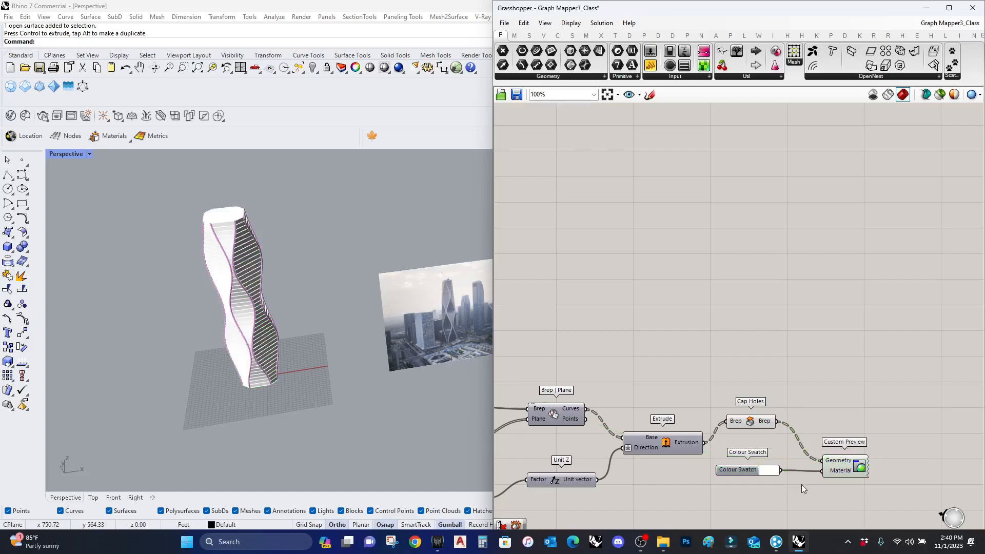
# Set the Colour Swatch of the Cap Holes preview to blue
pyautogui.click(769, 470)
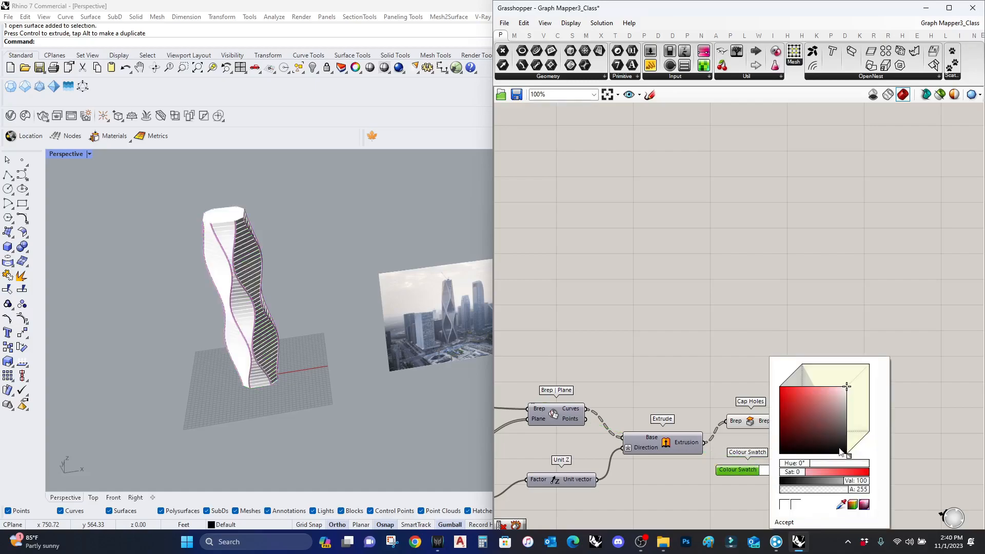
pyautogui.moveTo(850, 459); pyautogui.dragTo(803, 386)
pyautogui.click(784, 521)
# Set the floor slabs' Colour Swatch beside Cap Holes to green
pyautogui.scroll(-2, 677, 304)
pyautogui.moveTo(624, 324); pyautogui.dragTo(861, 369, button='right')
pyautogui.scroll(-1, 861, 371)
pyautogui.moveTo(969, 454); pyautogui.dragTo(818, 397, button='right')
pyautogui.scroll(4, 817, 397)
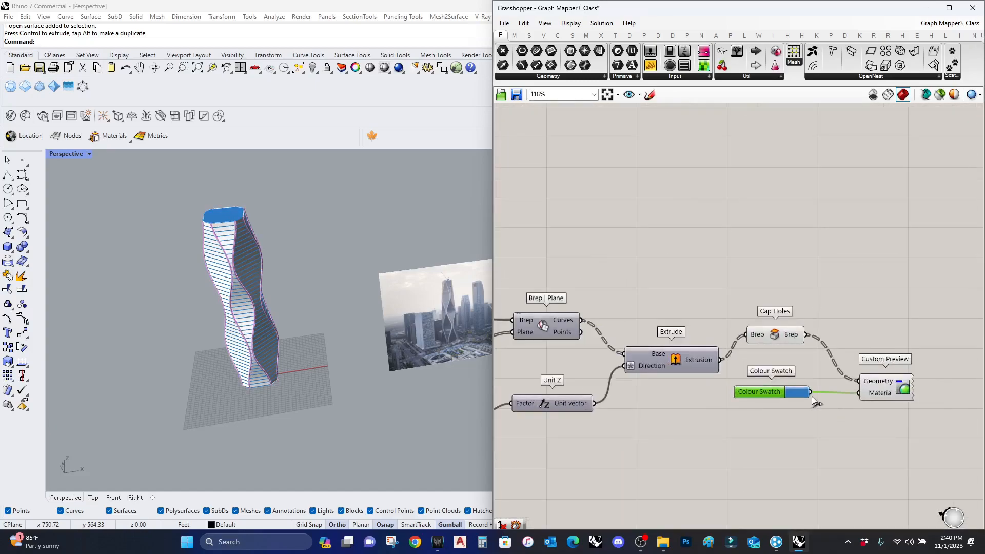
pyautogui.scroll(-5, 683, 317)
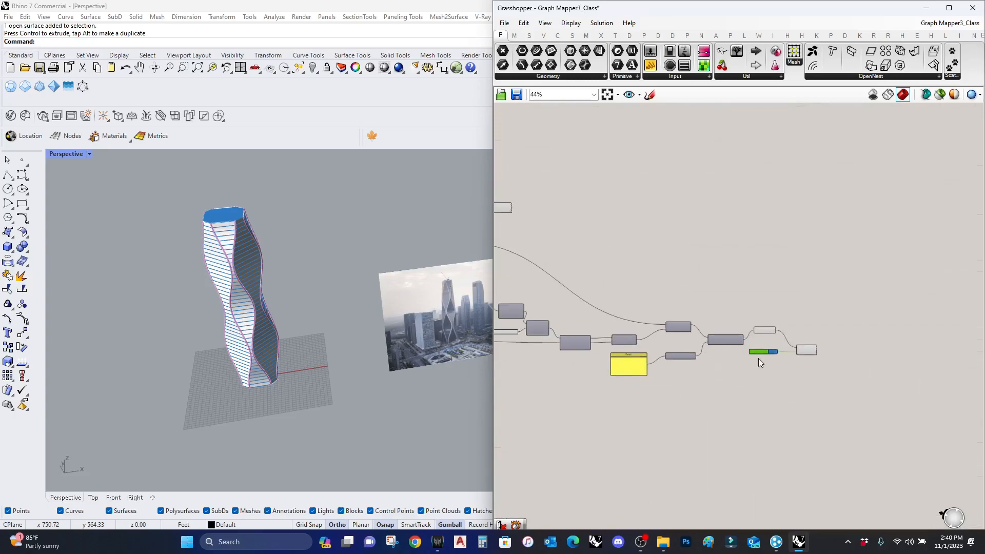
pyautogui.scroll(5, 755, 356)
pyautogui.click(791, 348)
pyautogui.moveTo(881, 432); pyautogui.dragTo(875, 440)
pyautogui.moveTo(845, 402); pyautogui.dragTo(829, 391)
pyautogui.click(806, 514)
# Set the Colour Swatch of the Brep Join preview to a blue with hue 245, saturation 67 and value 57
pyautogui.moveTo(631, 274); pyautogui.dragTo(811, 316, button='right')
pyautogui.scroll(-5, 731, 283)
pyautogui.moveTo(502, 194); pyautogui.dragTo(716, 289, button='right')
pyautogui.scroll(3, 625, 208)
pyautogui.click(557, 220)
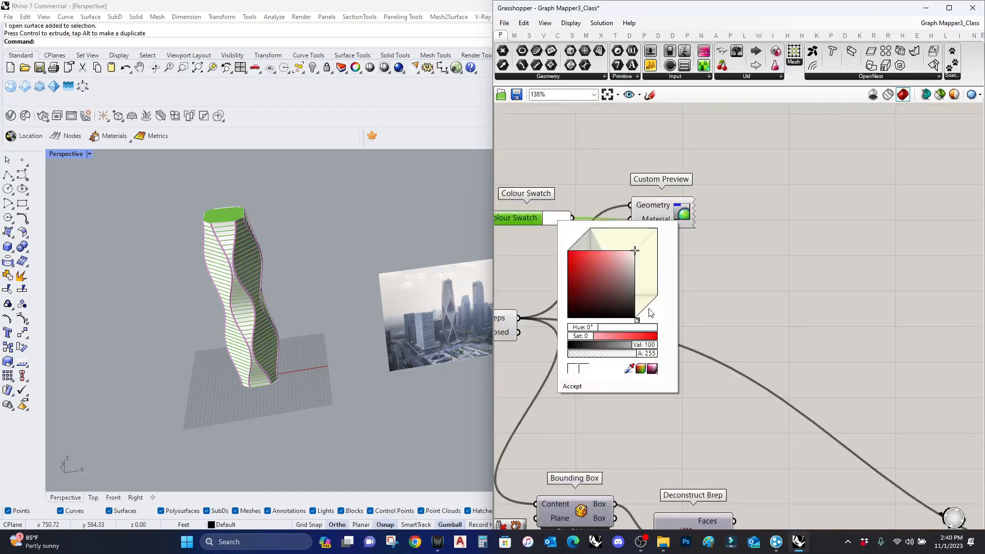
pyautogui.moveTo(637, 318)
pyautogui.mouseDown()
pyautogui.moveTo(655, 305)
pyautogui.moveTo(596, 252)
pyautogui.moveTo(652, 305)
pyautogui.mouseUp()
pyautogui.click(613, 284)
pyautogui.moveTo(615, 251); pyautogui.dragTo(605, 264)
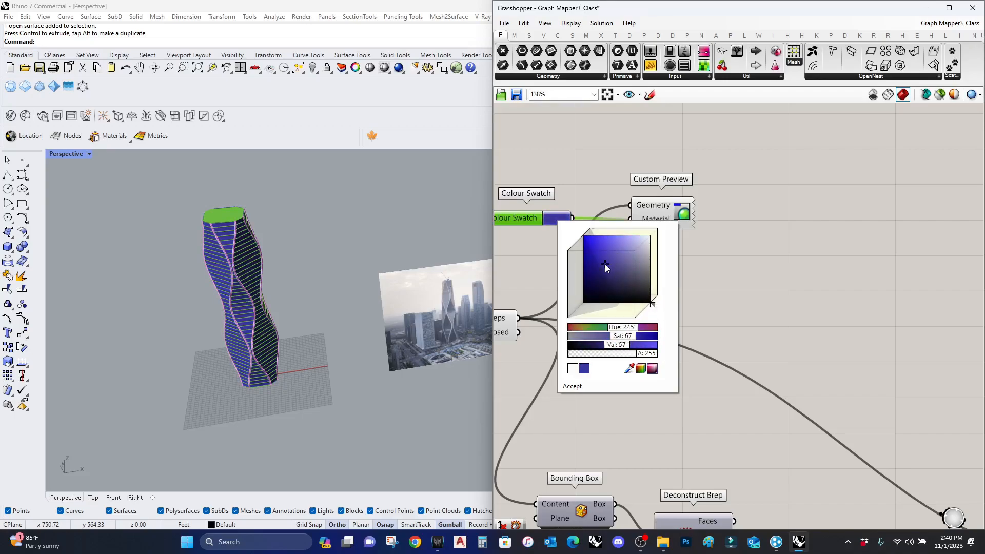
# Try an alpha of 228 on the Brep Join preview's Colour Swatch and return it to fully opaque
pyautogui.moveTo(651, 353); pyautogui.dragTo(642, 356)
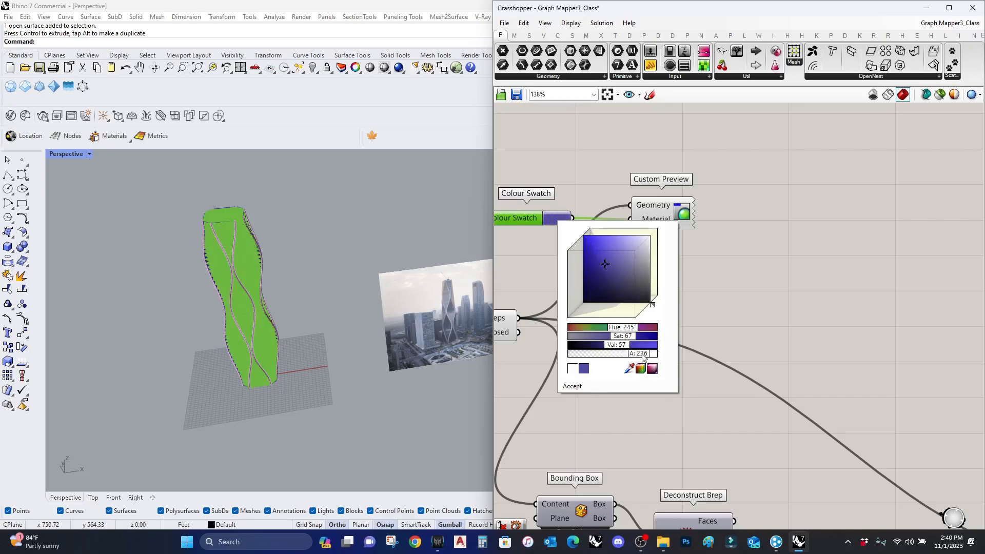
pyautogui.click(573, 387)
pyautogui.scroll(8, 235, 281)
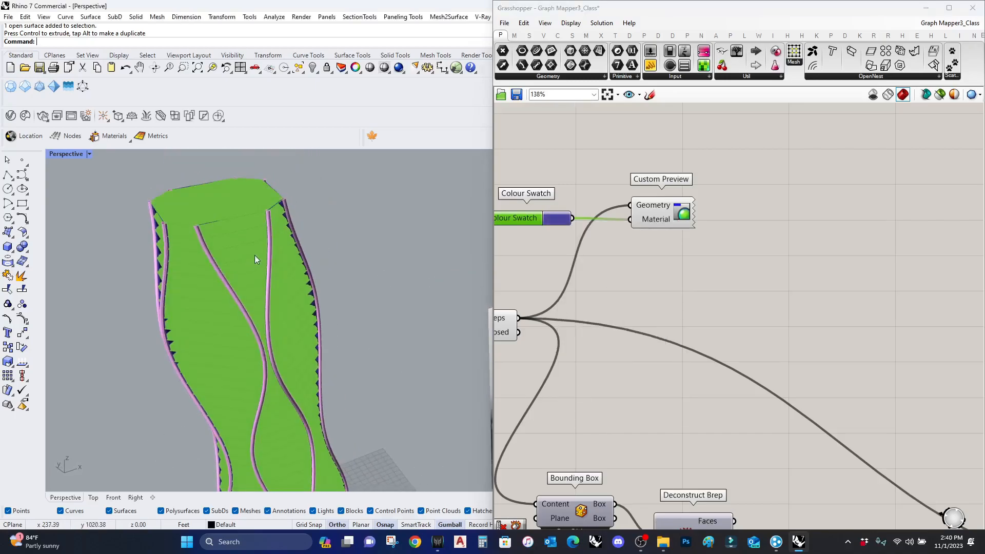
pyautogui.moveTo(533, 221); pyautogui.dragTo(642, 235, button='right')
pyautogui.click(655, 232)
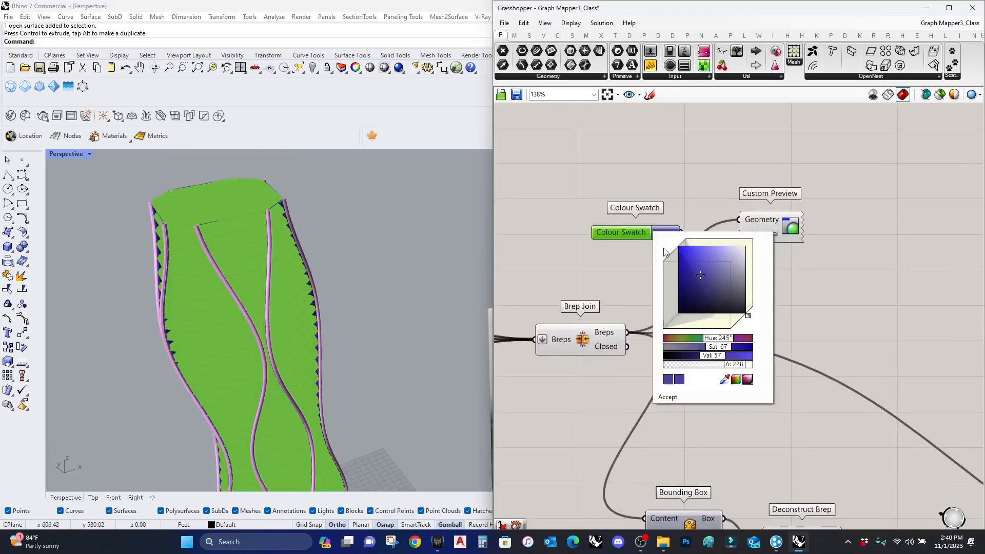
pyautogui.moveTo(732, 366)
pyautogui.mouseDown()
pyautogui.moveTo(752, 364)
pyautogui.moveTo(709, 361)
pyautogui.moveTo(751, 371)
pyautogui.mouseUp()
pyautogui.click(343, 337)
# Examine the coloured tower in the Rhino perspective view from several angles and distances, checking the faces, floor slabs and edge curves
pyautogui.scroll(-4, 344, 337)
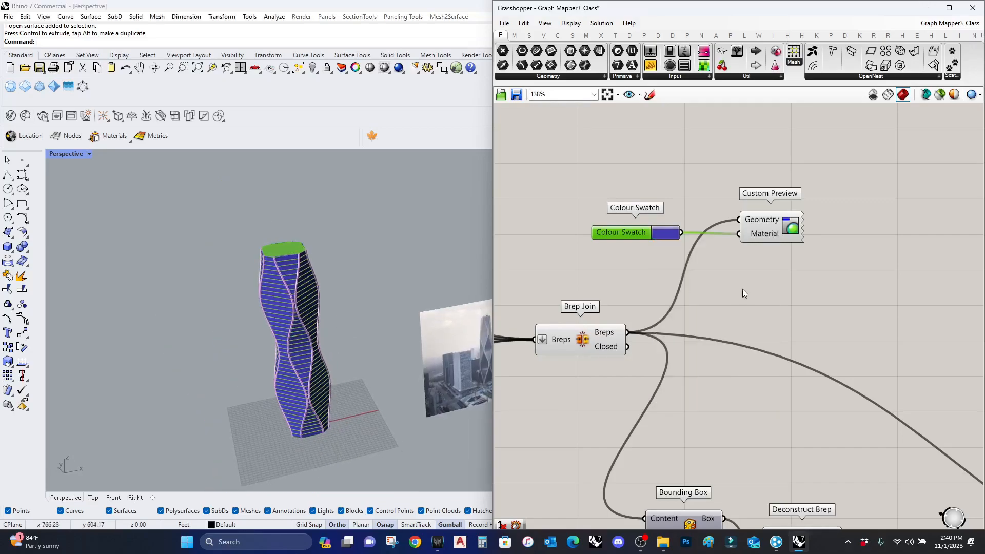
pyautogui.scroll(4, 260, 389)
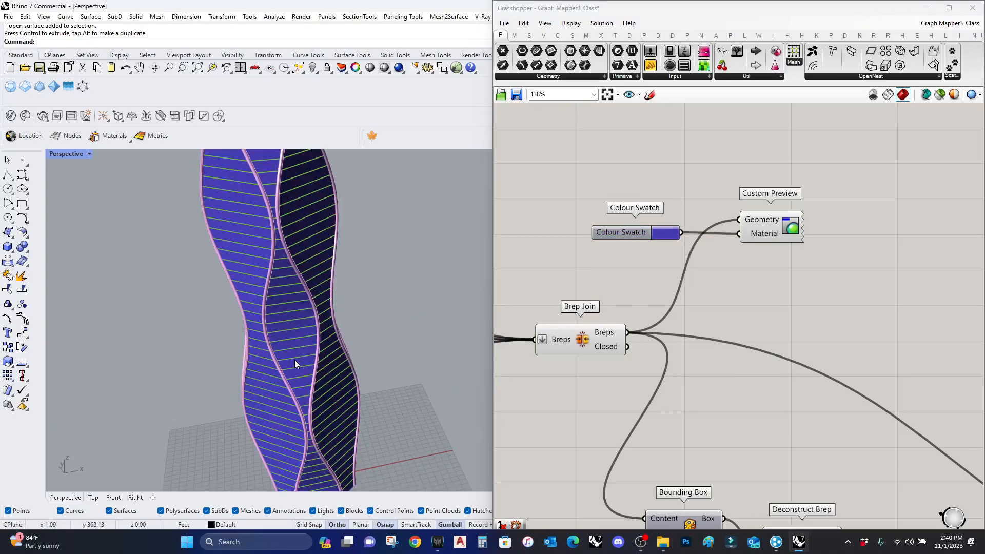
pyautogui.scroll(-2, 296, 341)
pyautogui.moveTo(296, 341); pyautogui.dragTo(297, 271, button='right')
pyautogui.scroll(2, 290, 313)
pyautogui.scroll(-5, 287, 319)
pyautogui.moveTo(295, 343); pyautogui.dragTo(376, 352, button='right')
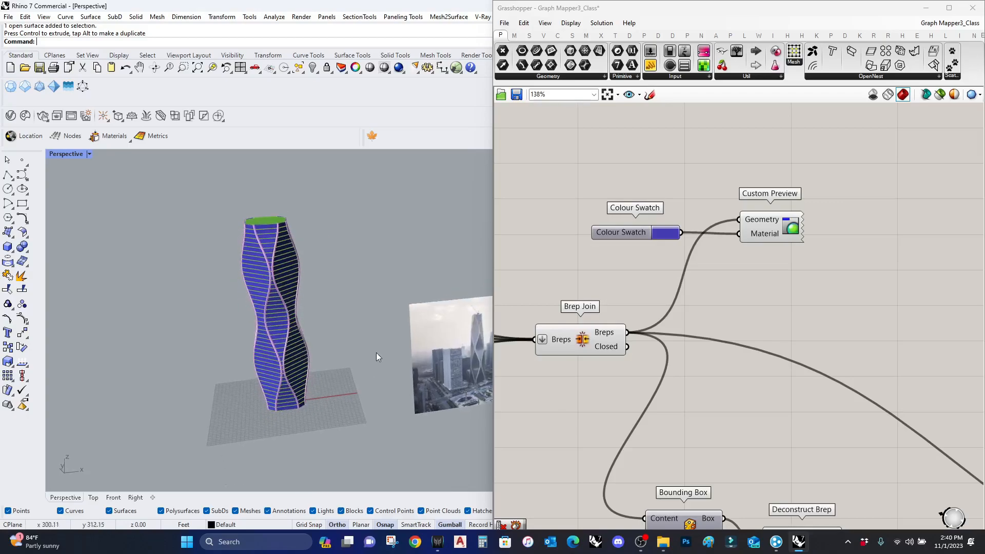
pyautogui.moveTo(289, 285); pyautogui.dragTo(298, 290, button='right')
pyautogui.scroll(4, 300, 318)
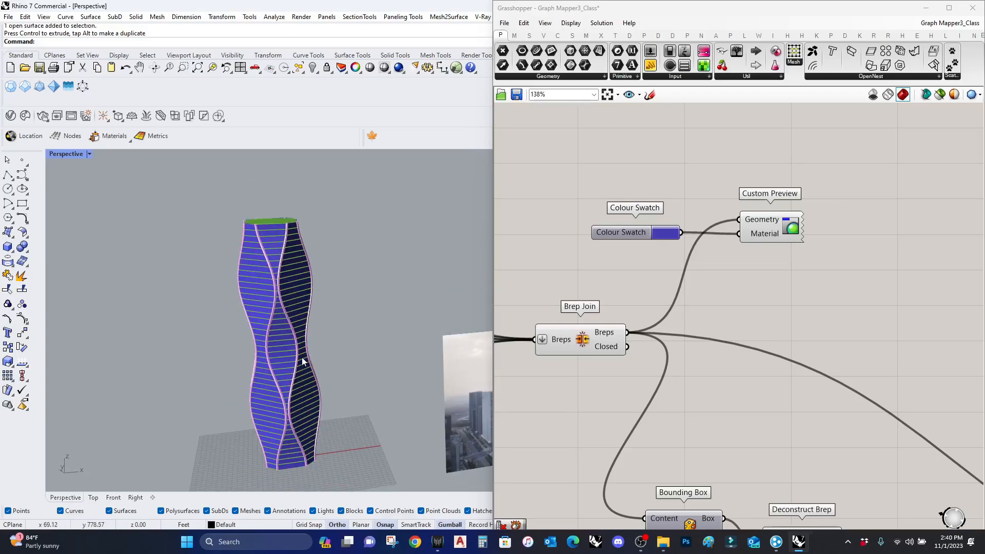
pyautogui.moveTo(305, 323); pyautogui.dragTo(275, 368, button='right')
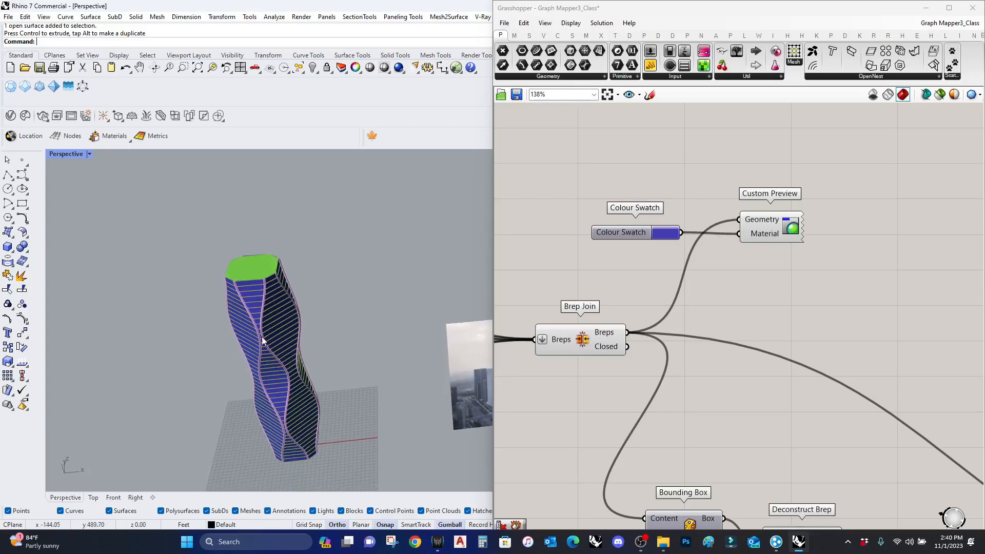
pyautogui.moveTo(284, 421); pyautogui.dragTo(316, 360, button='right')
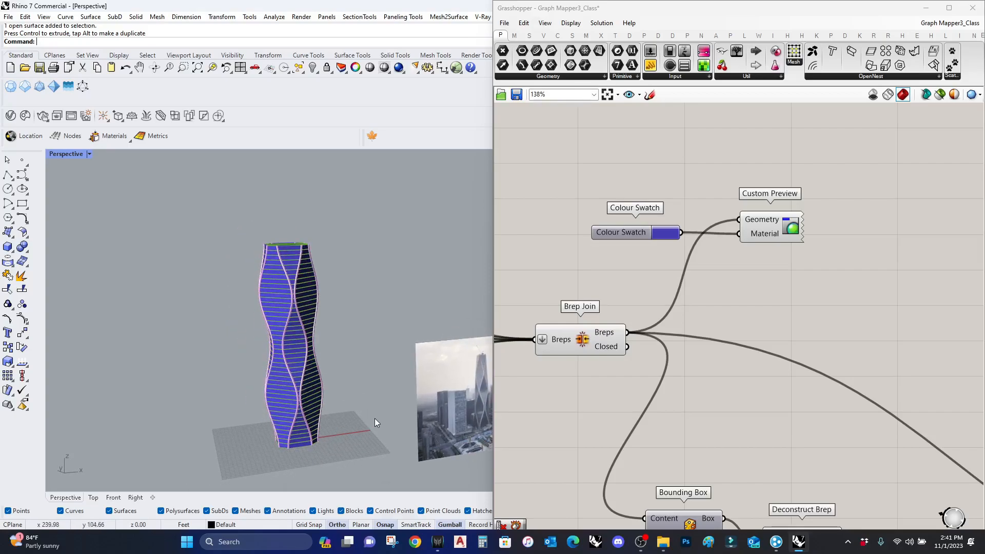